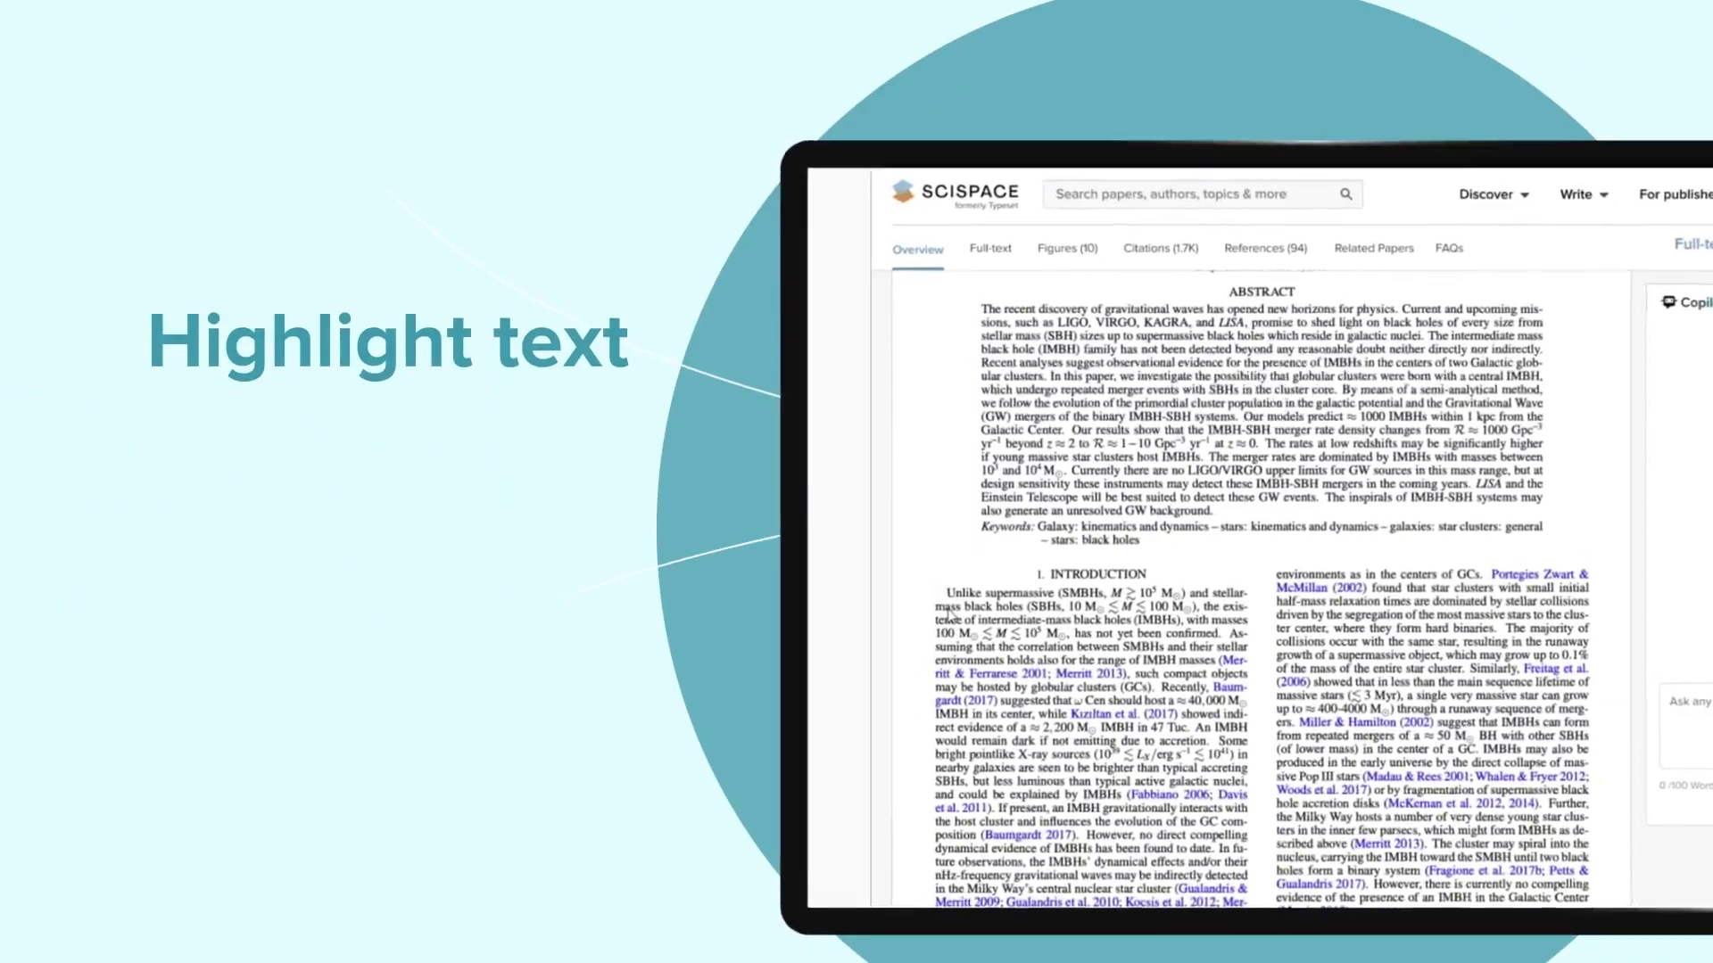
# Highlight the opening lines of the paper's Introduction and get Copilot explanations of the snipped equations and parameter table.
pyautogui.moveTo(947, 592); pyautogui.dragTo(1153, 687)
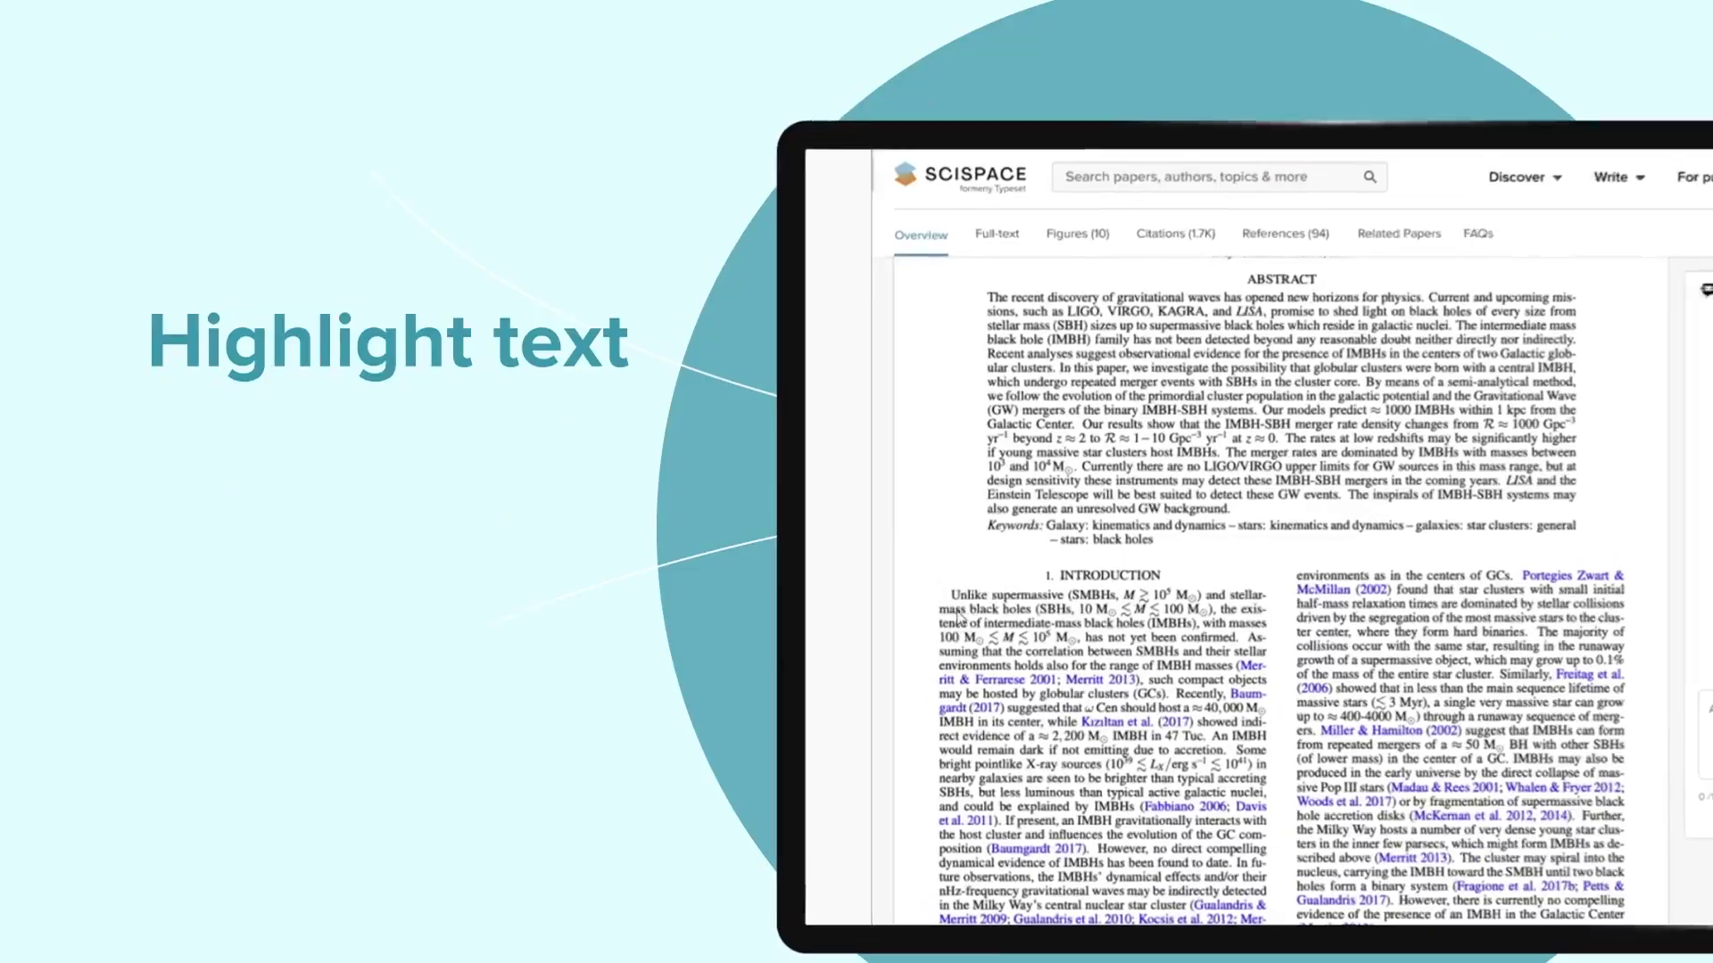
pyautogui.moveTo(951, 596); pyautogui.dragTo(1066, 694)
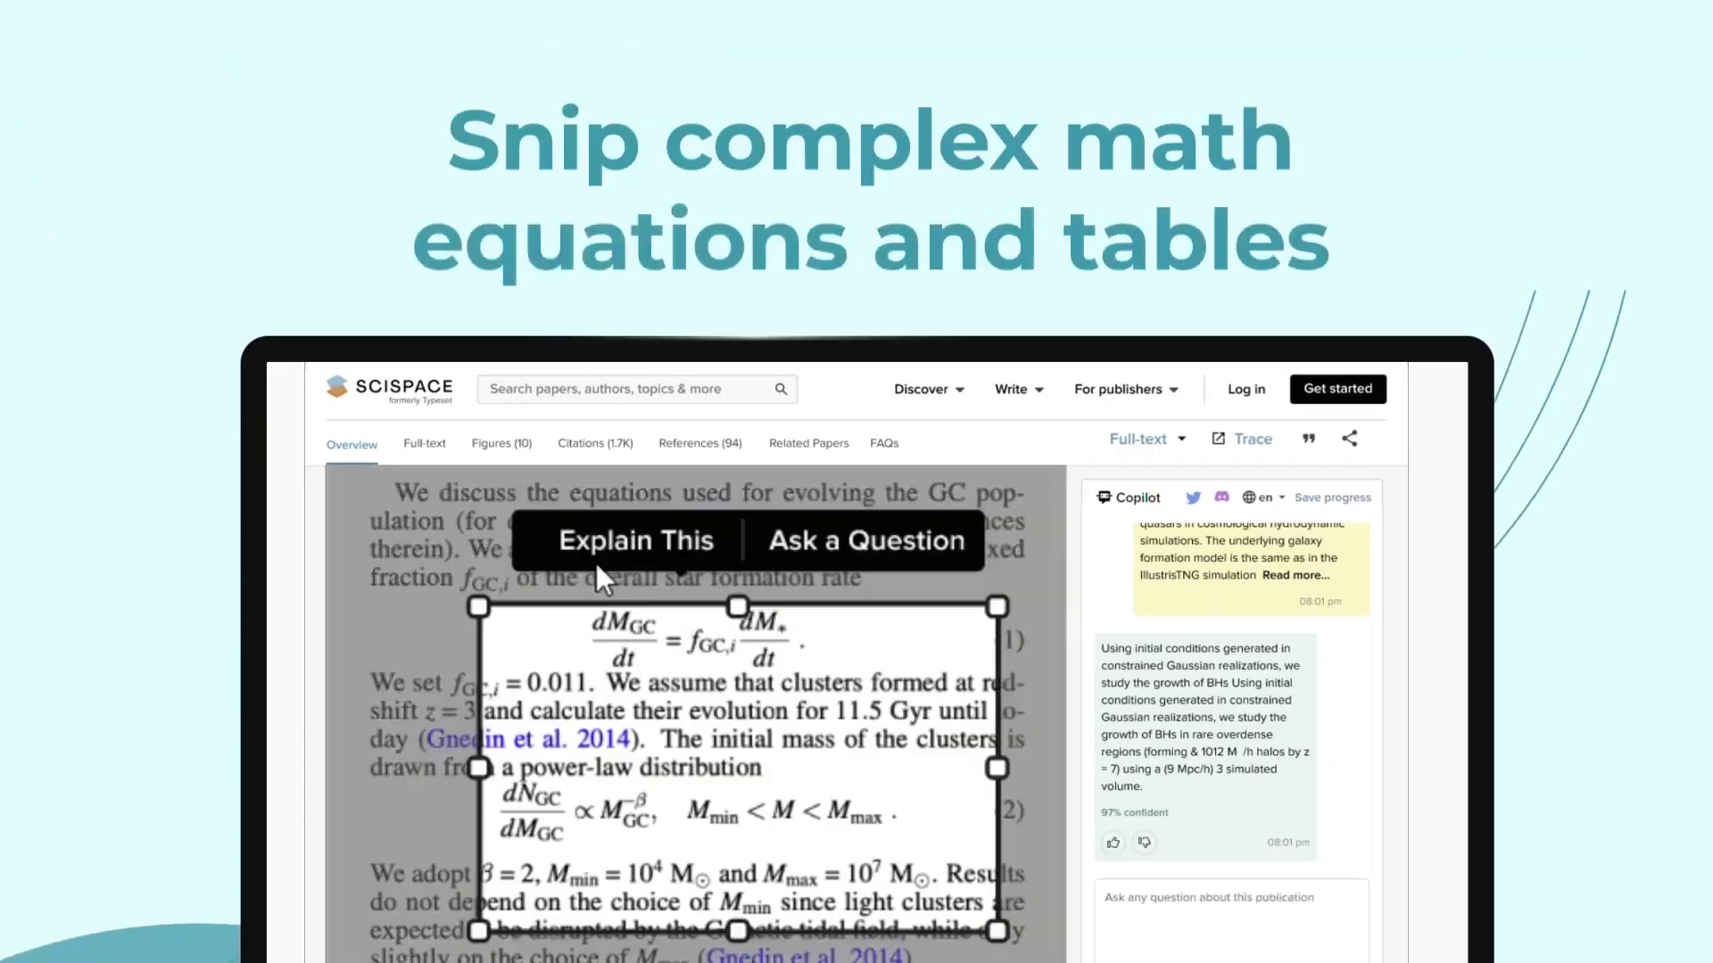
pyautogui.click(605, 543)
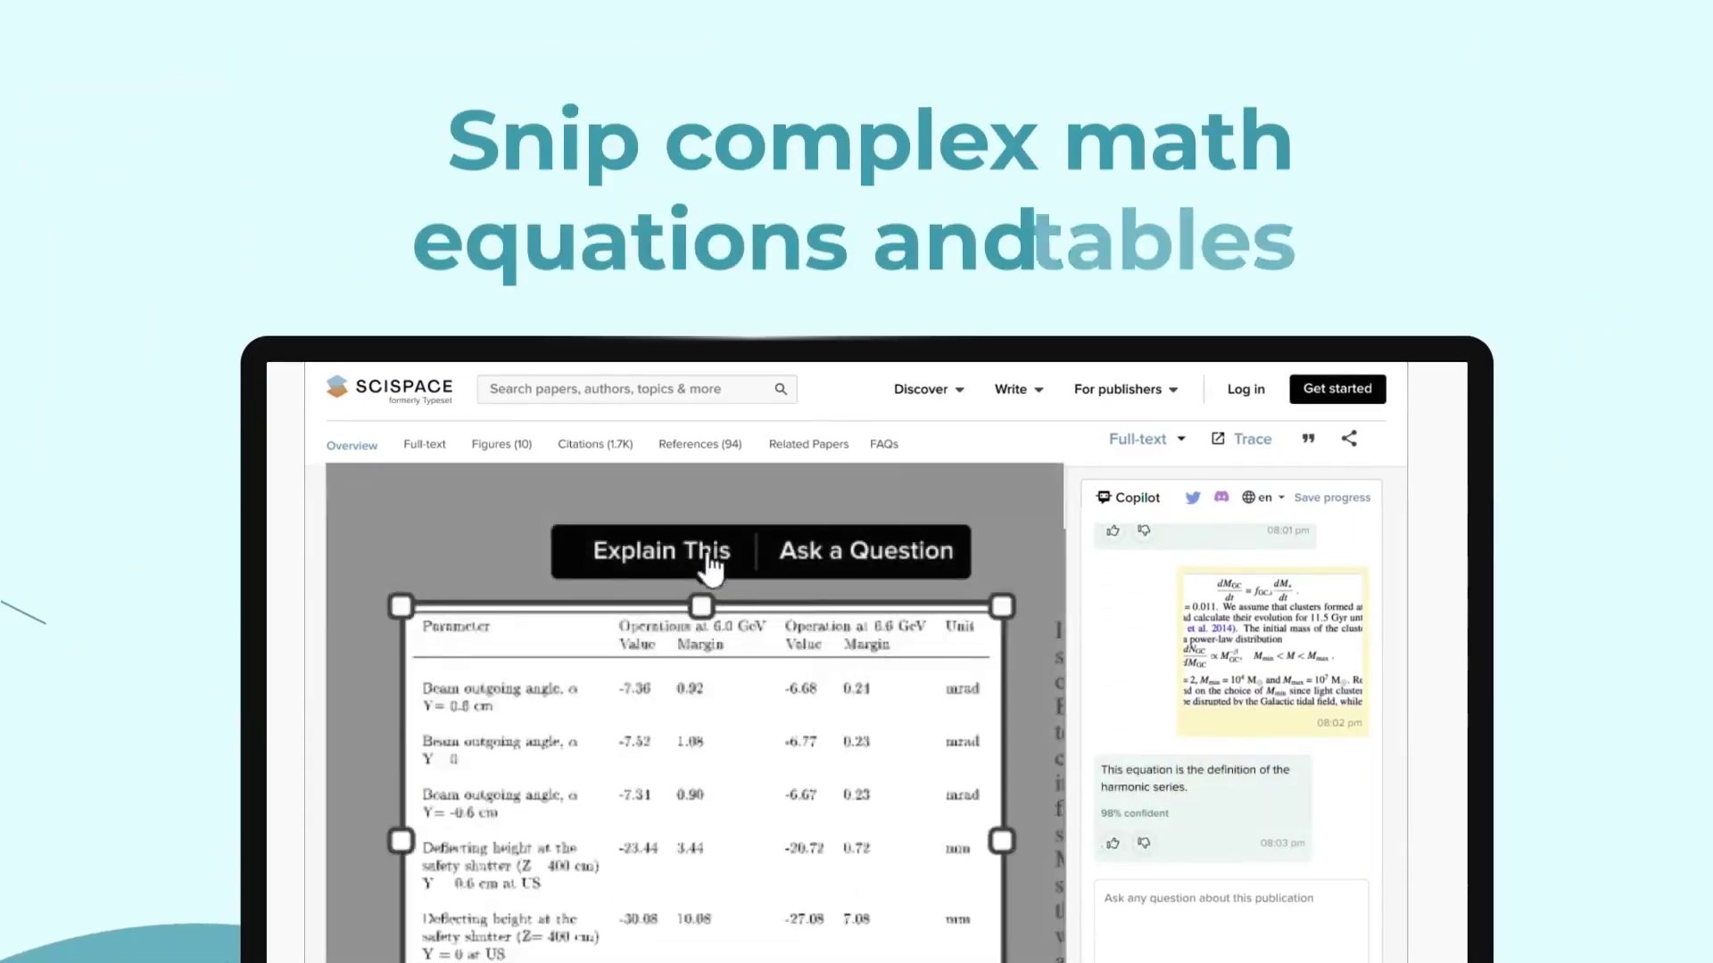
pyautogui.click(709, 555)
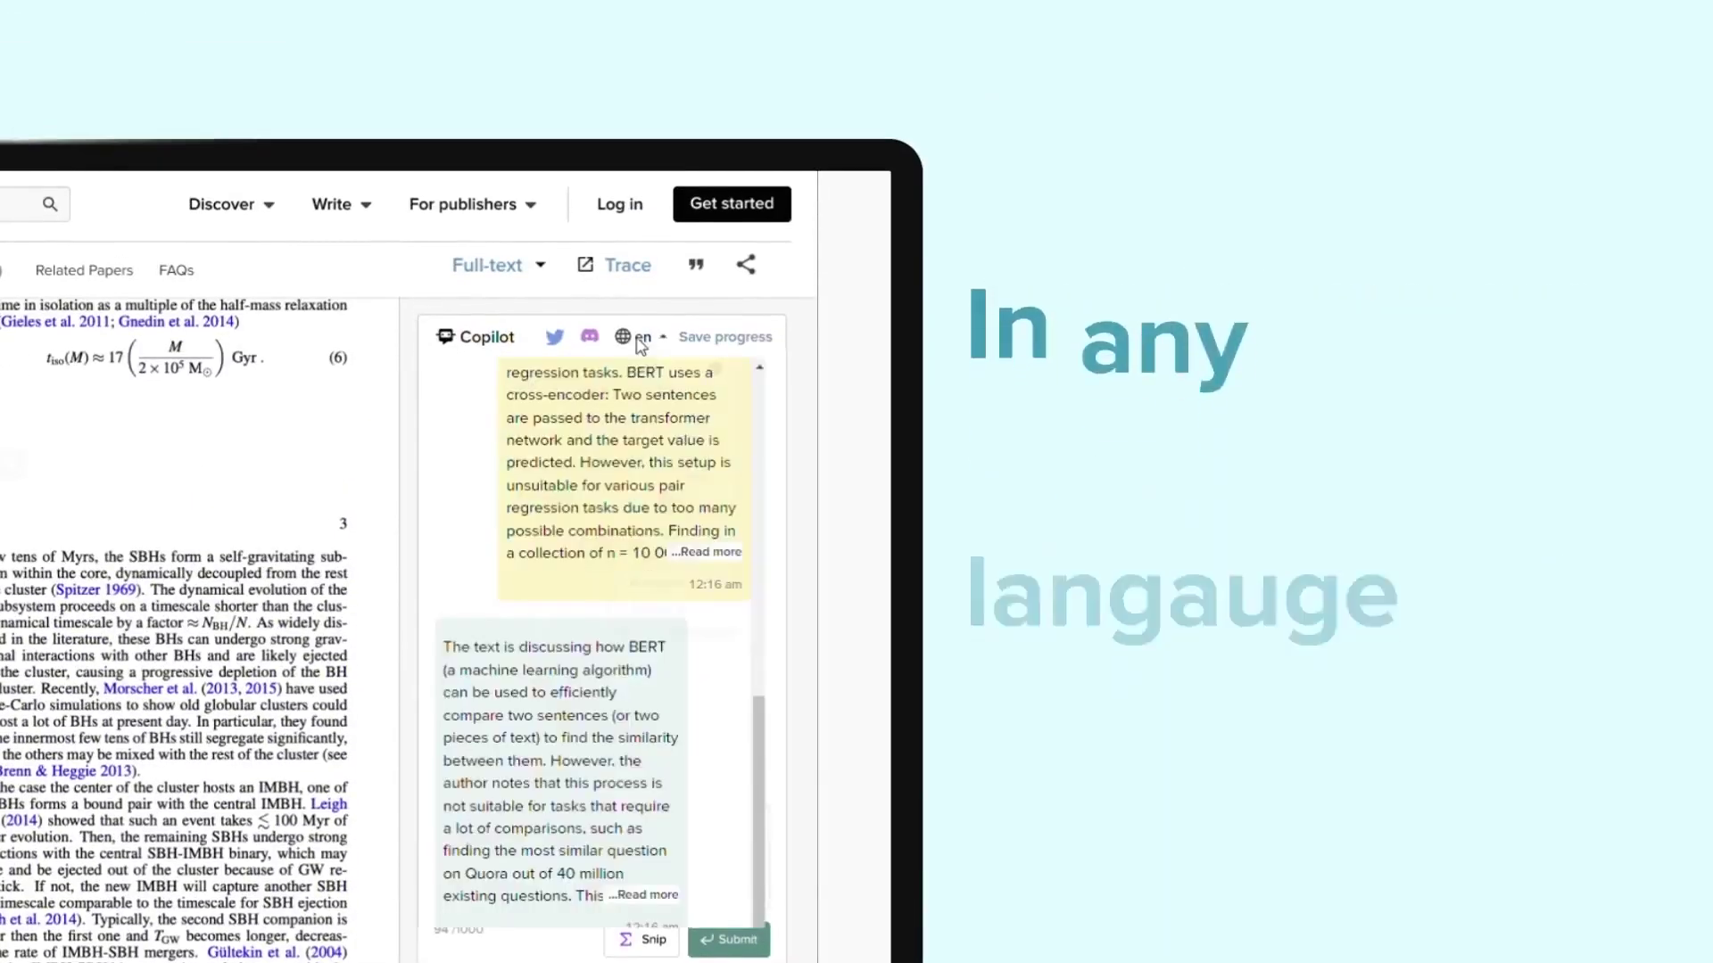
# Set the Copilot chat language to Chinese (zh).
pyautogui.click(641, 336)
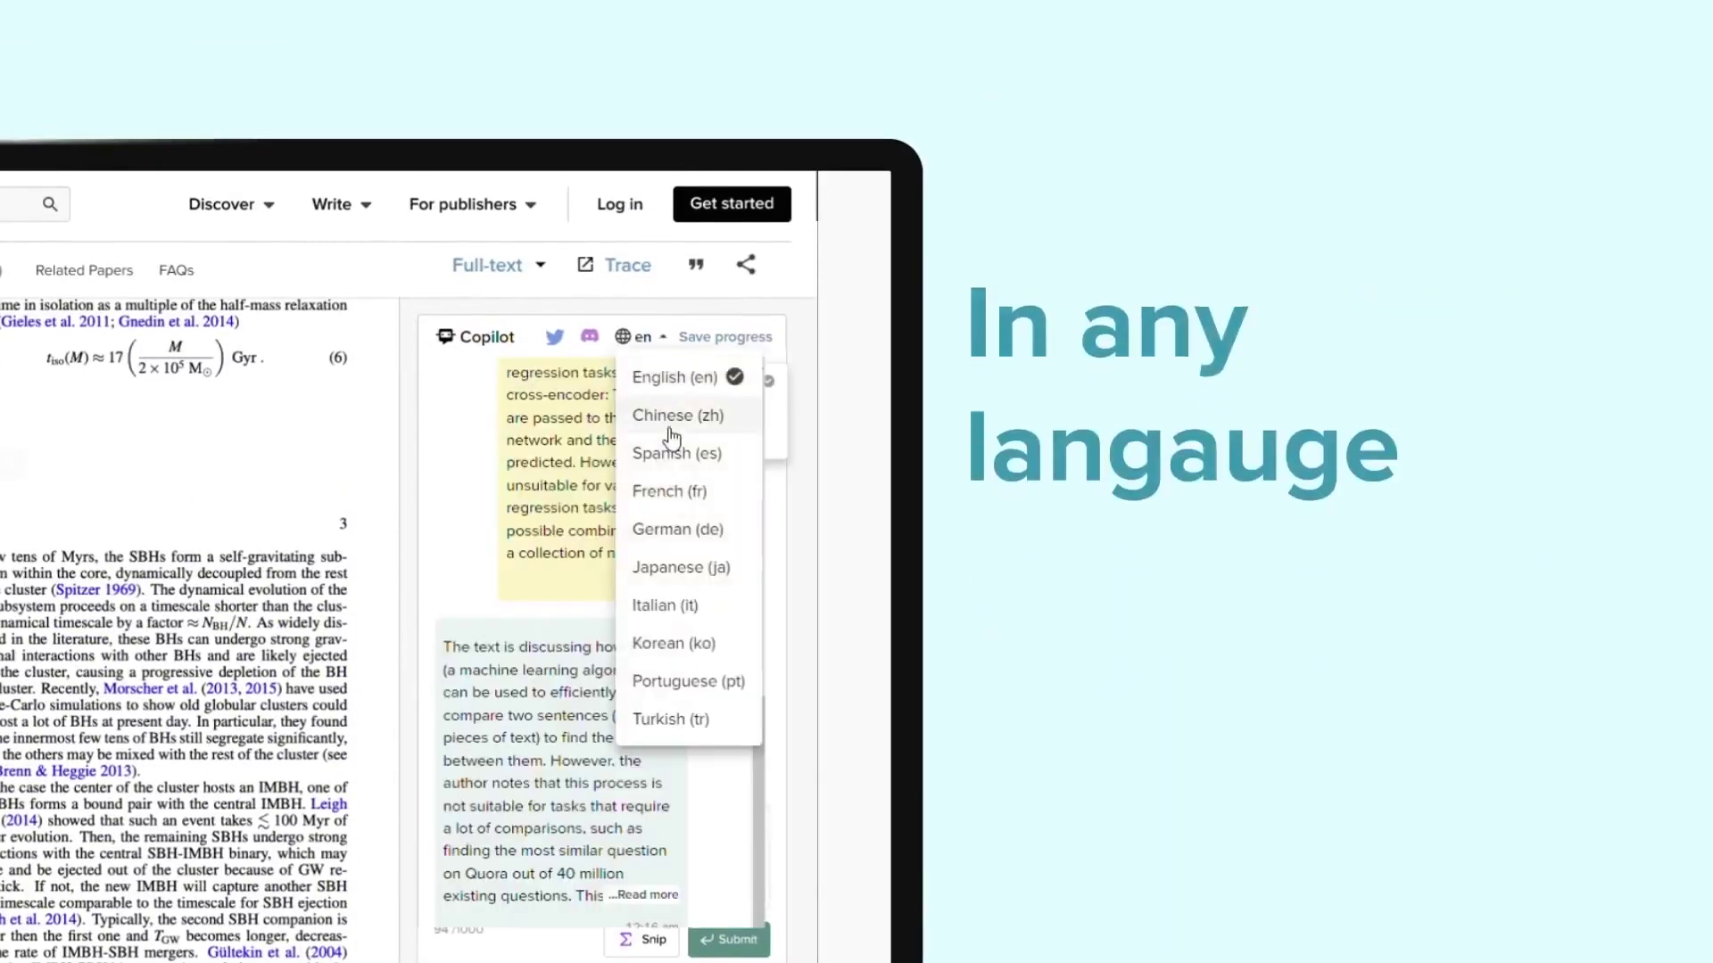
pyautogui.click(672, 416)
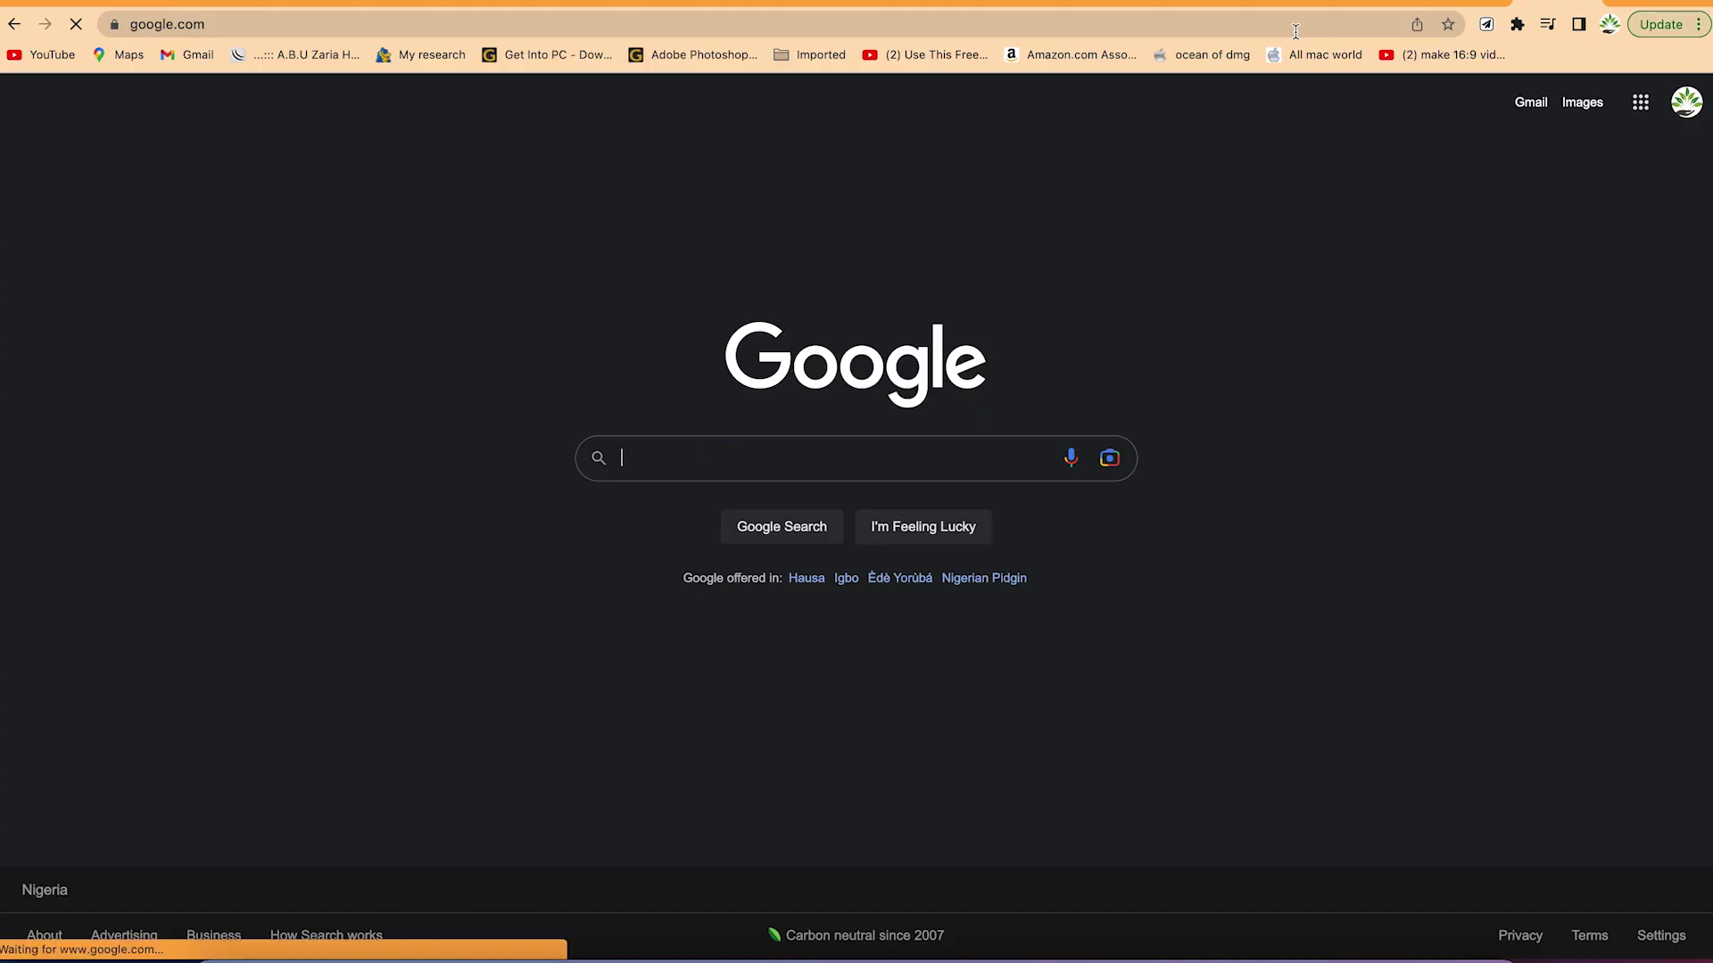
# Search Google for "scispace copilot" and open the SCISPACE website from the results.
pyautogui.write('scispace copilot')
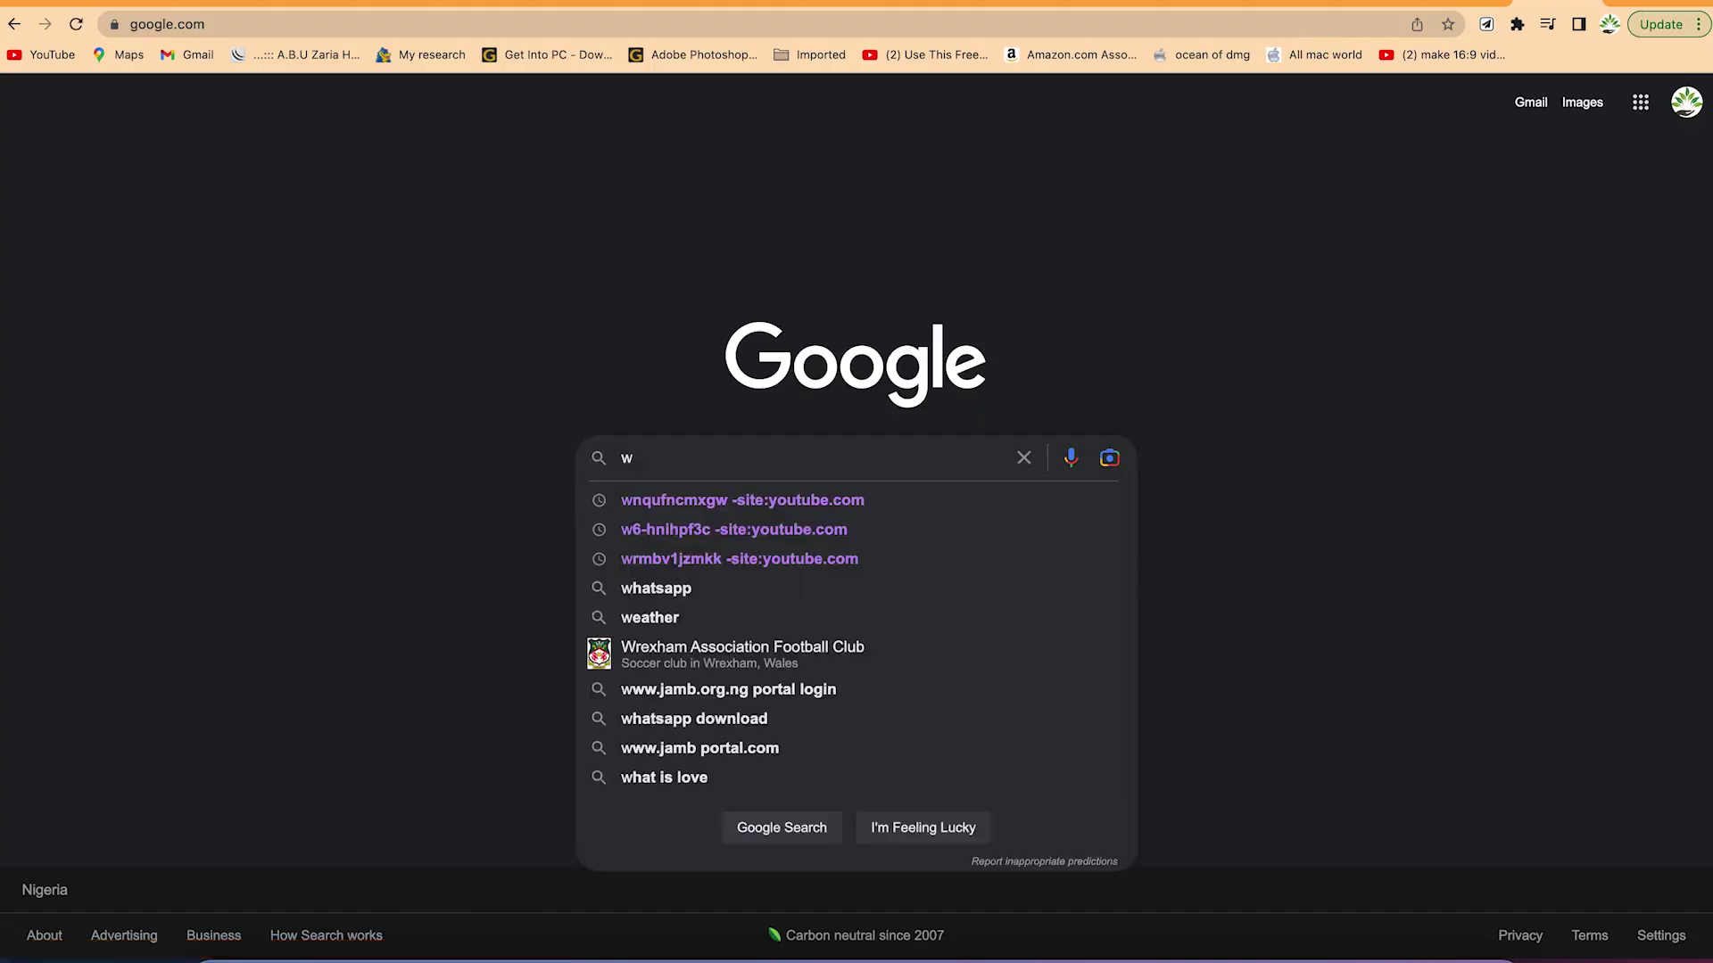
pyautogui.press('Return')
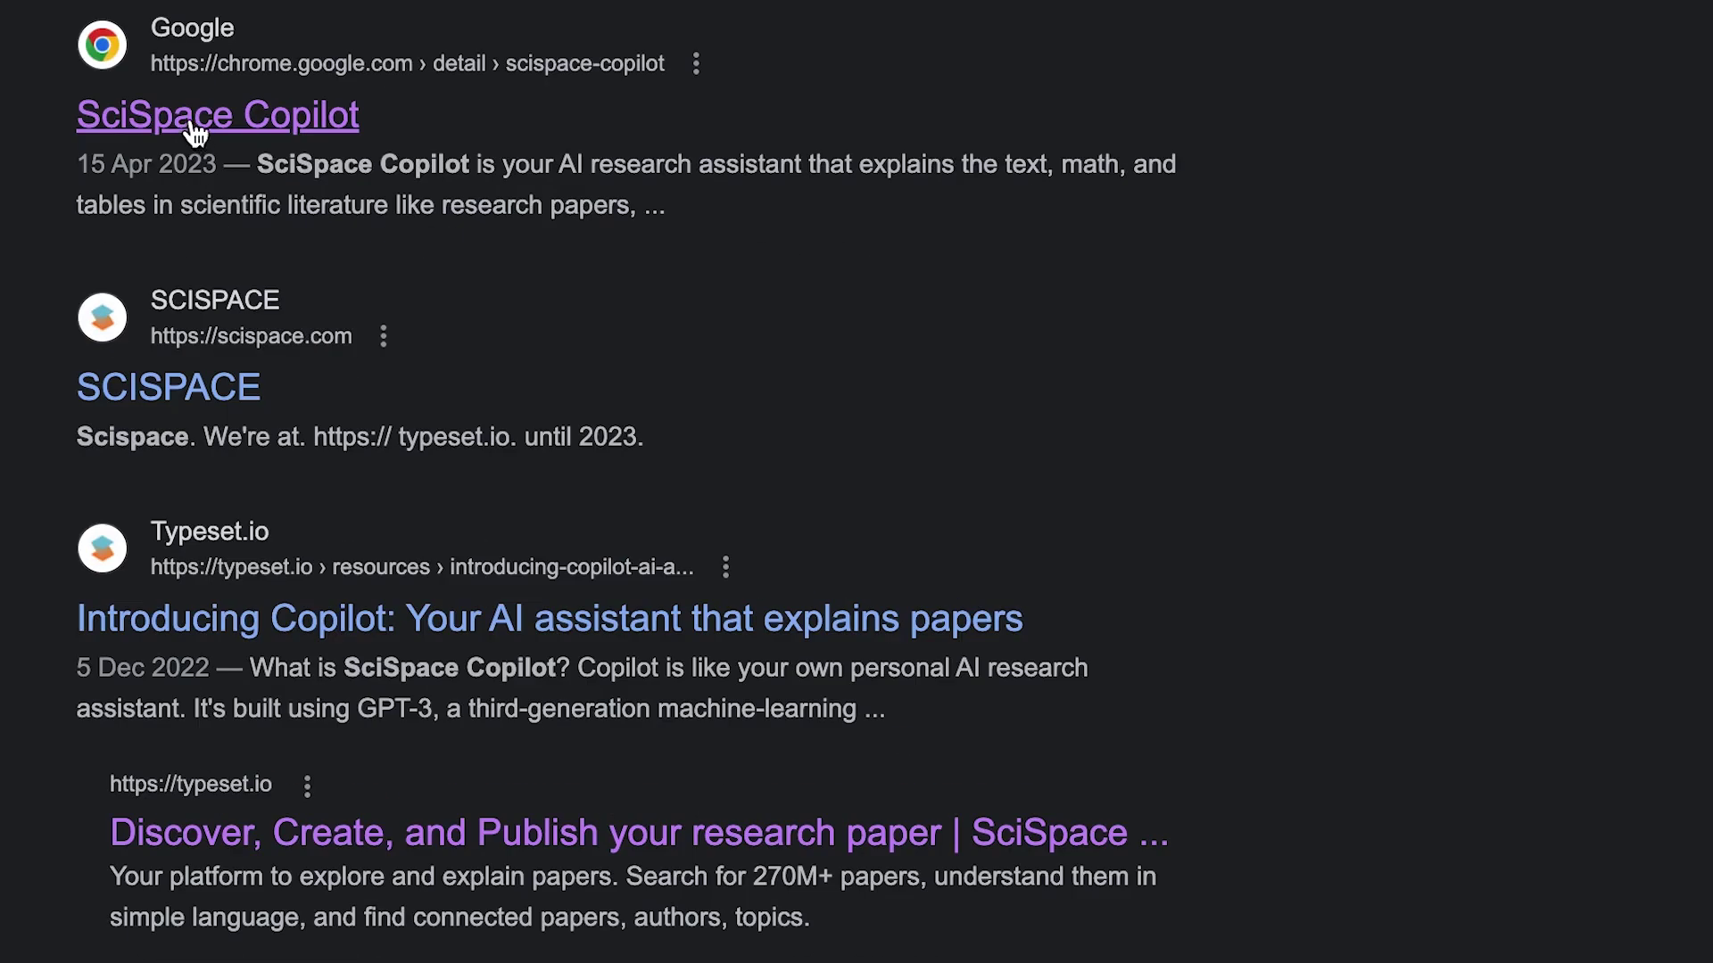
pyautogui.rightClick(158, 400)
pyautogui.click(158, 393)
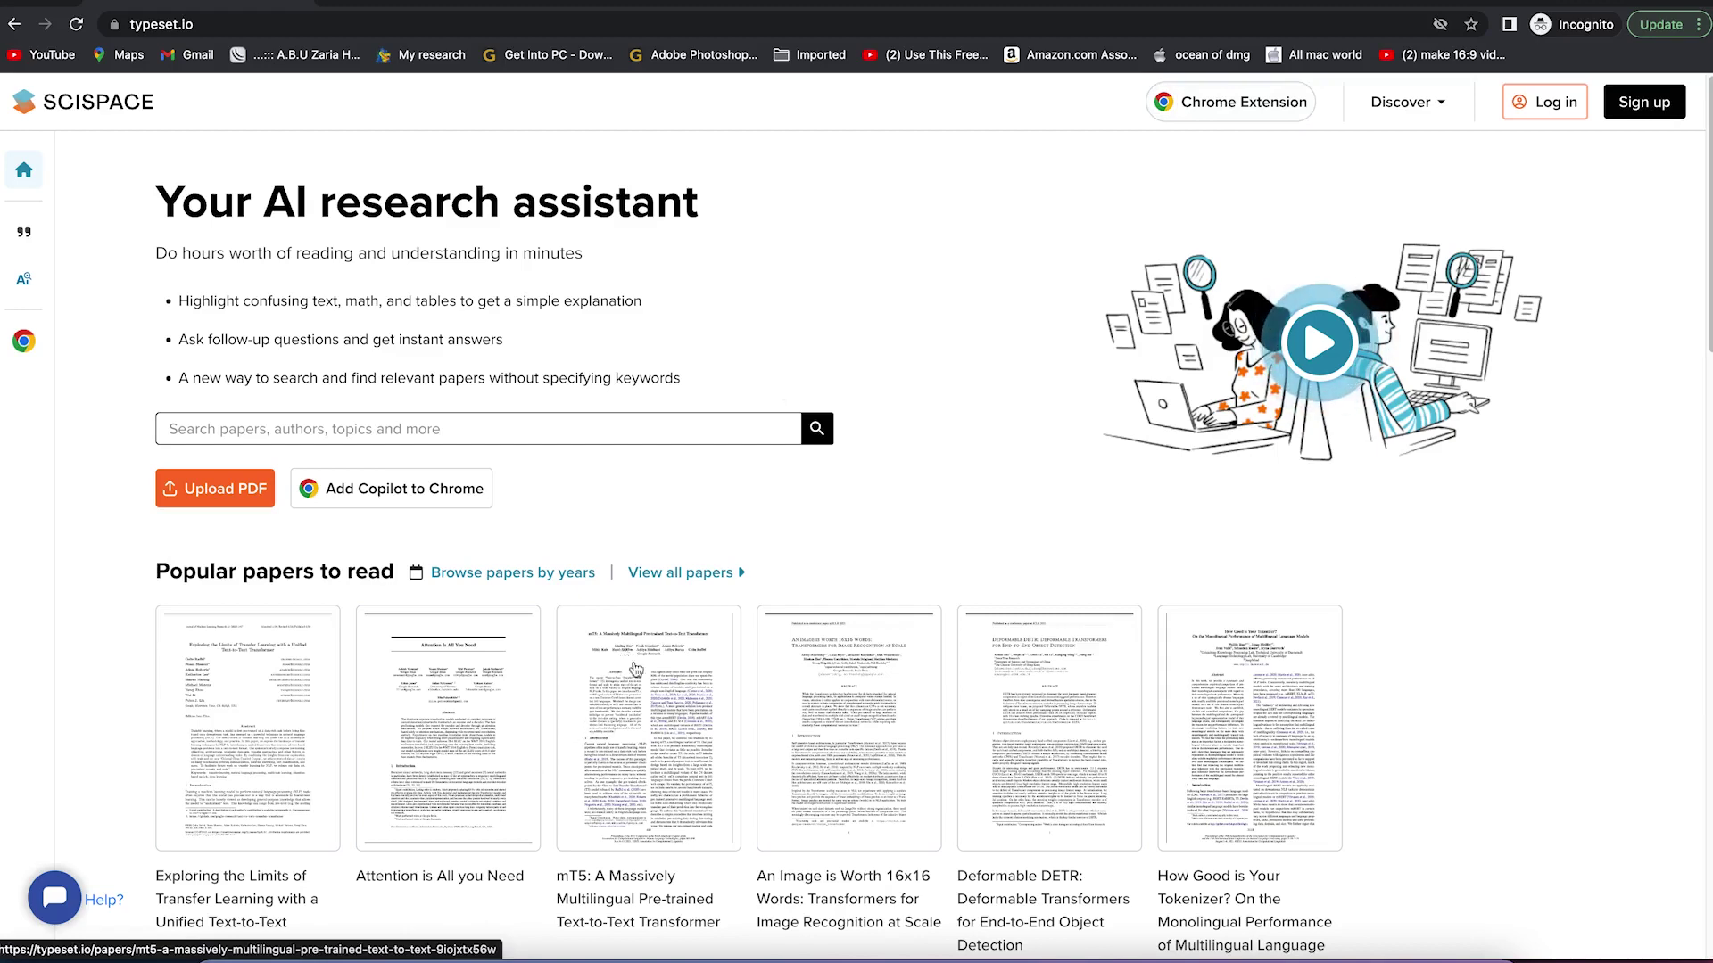
# Look through the homepage sections on popular papers, conferences, trending topics, journals, institutions and questions.
pyautogui.scroll(-2, 536, 759)
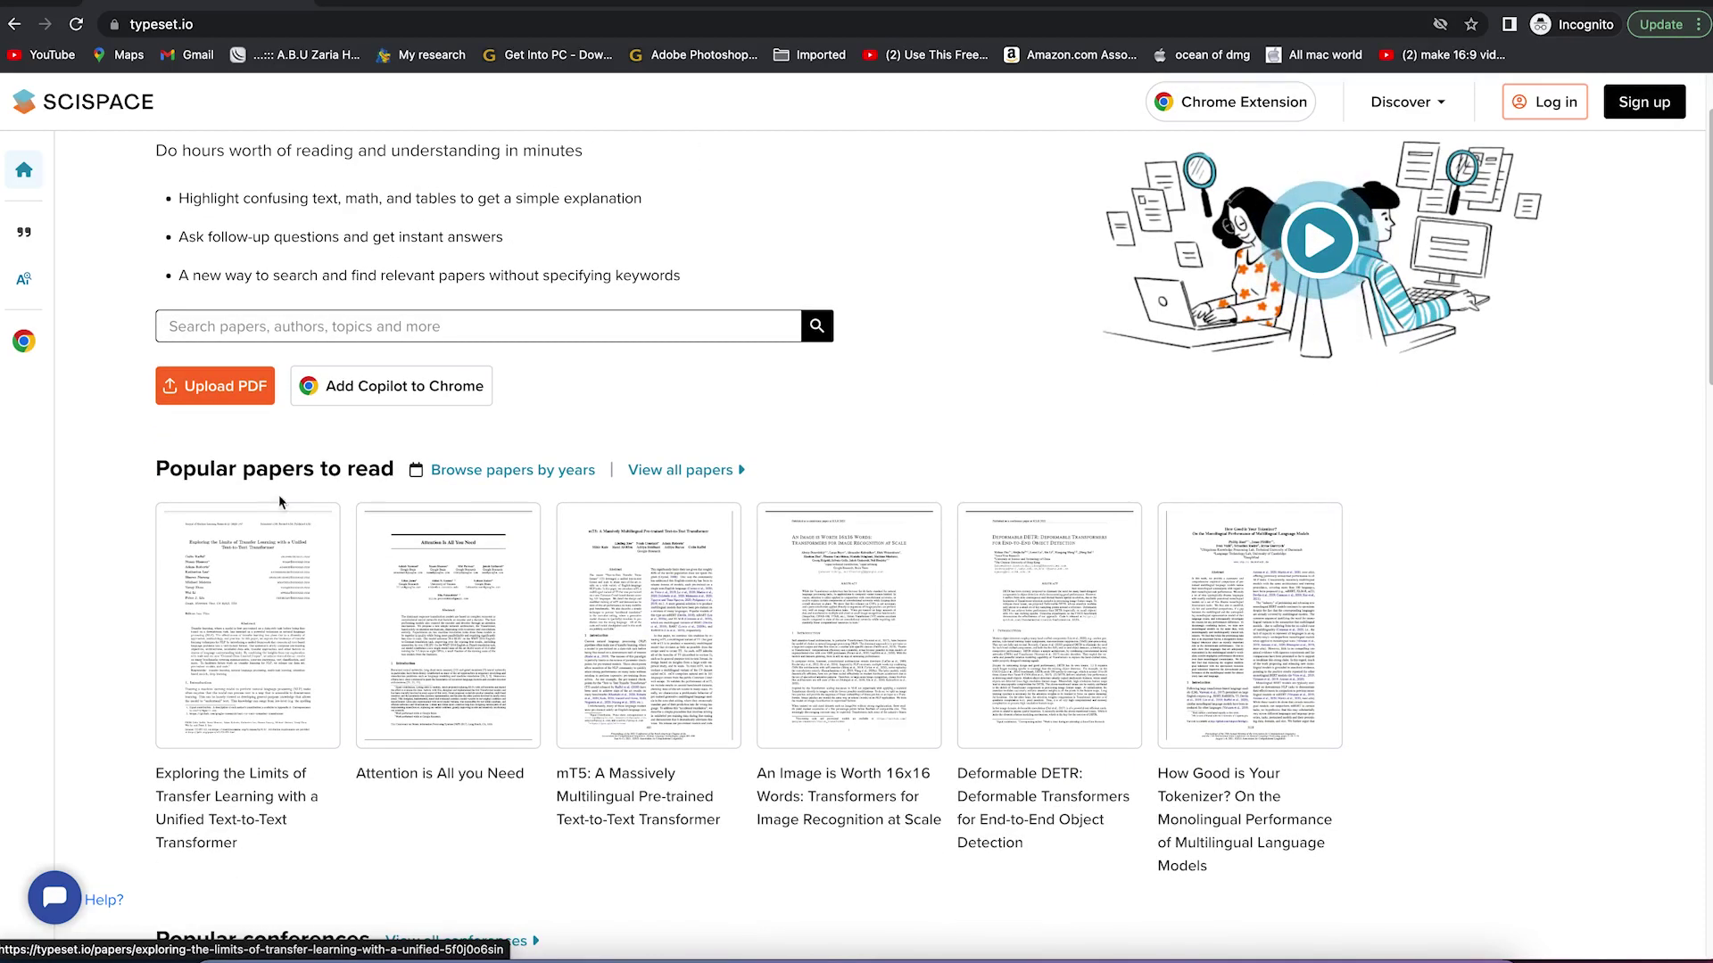
pyautogui.scroll(-4, 535, 642)
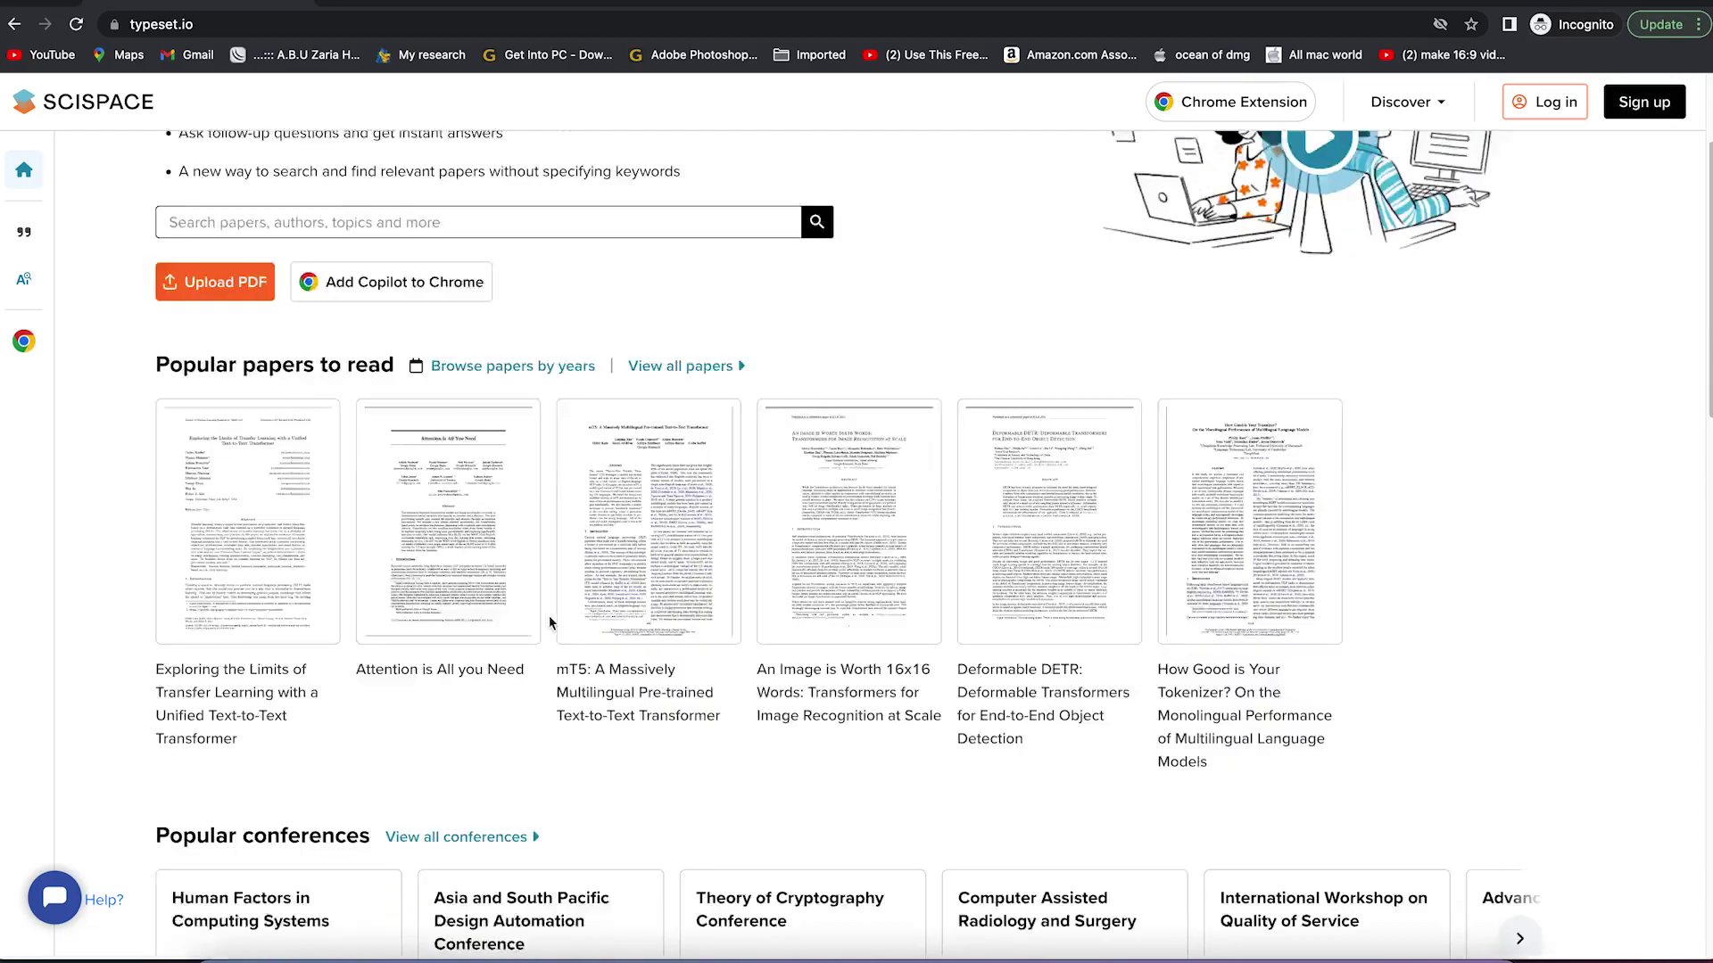
pyautogui.scroll(-12, 598, 644)
pyautogui.scroll(2, 522, 624)
pyautogui.scroll(2, 526, 624)
pyautogui.scroll(-6, 535, 619)
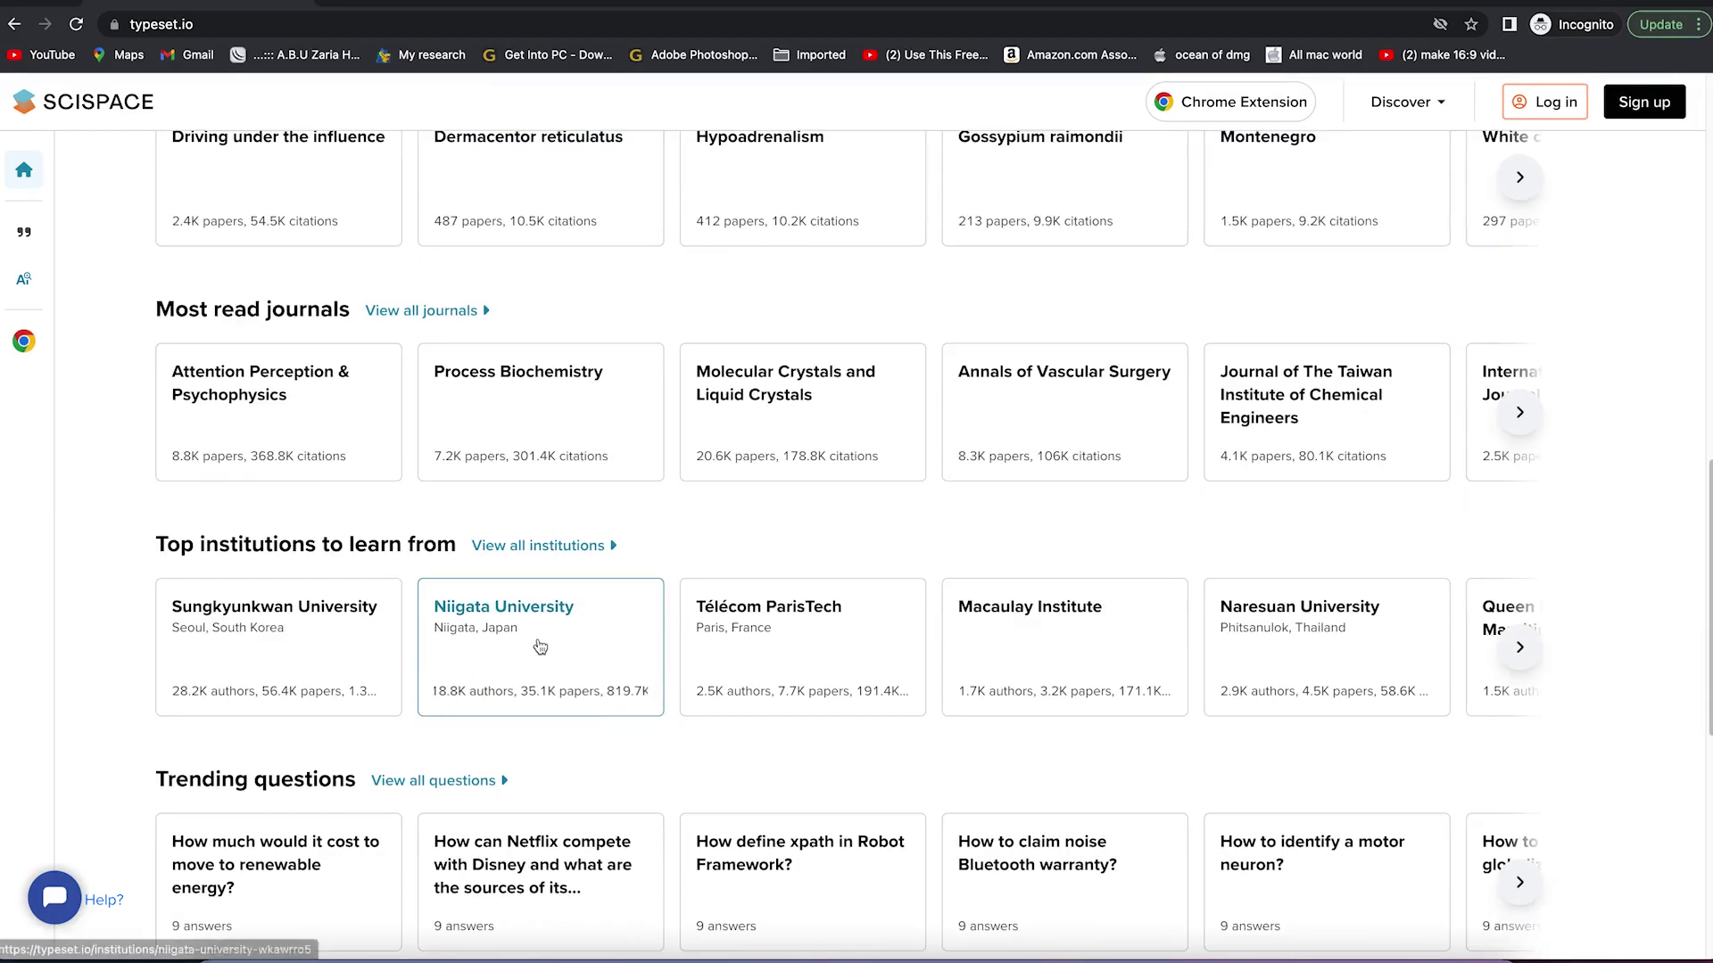
pyautogui.scroll(6, 491, 651)
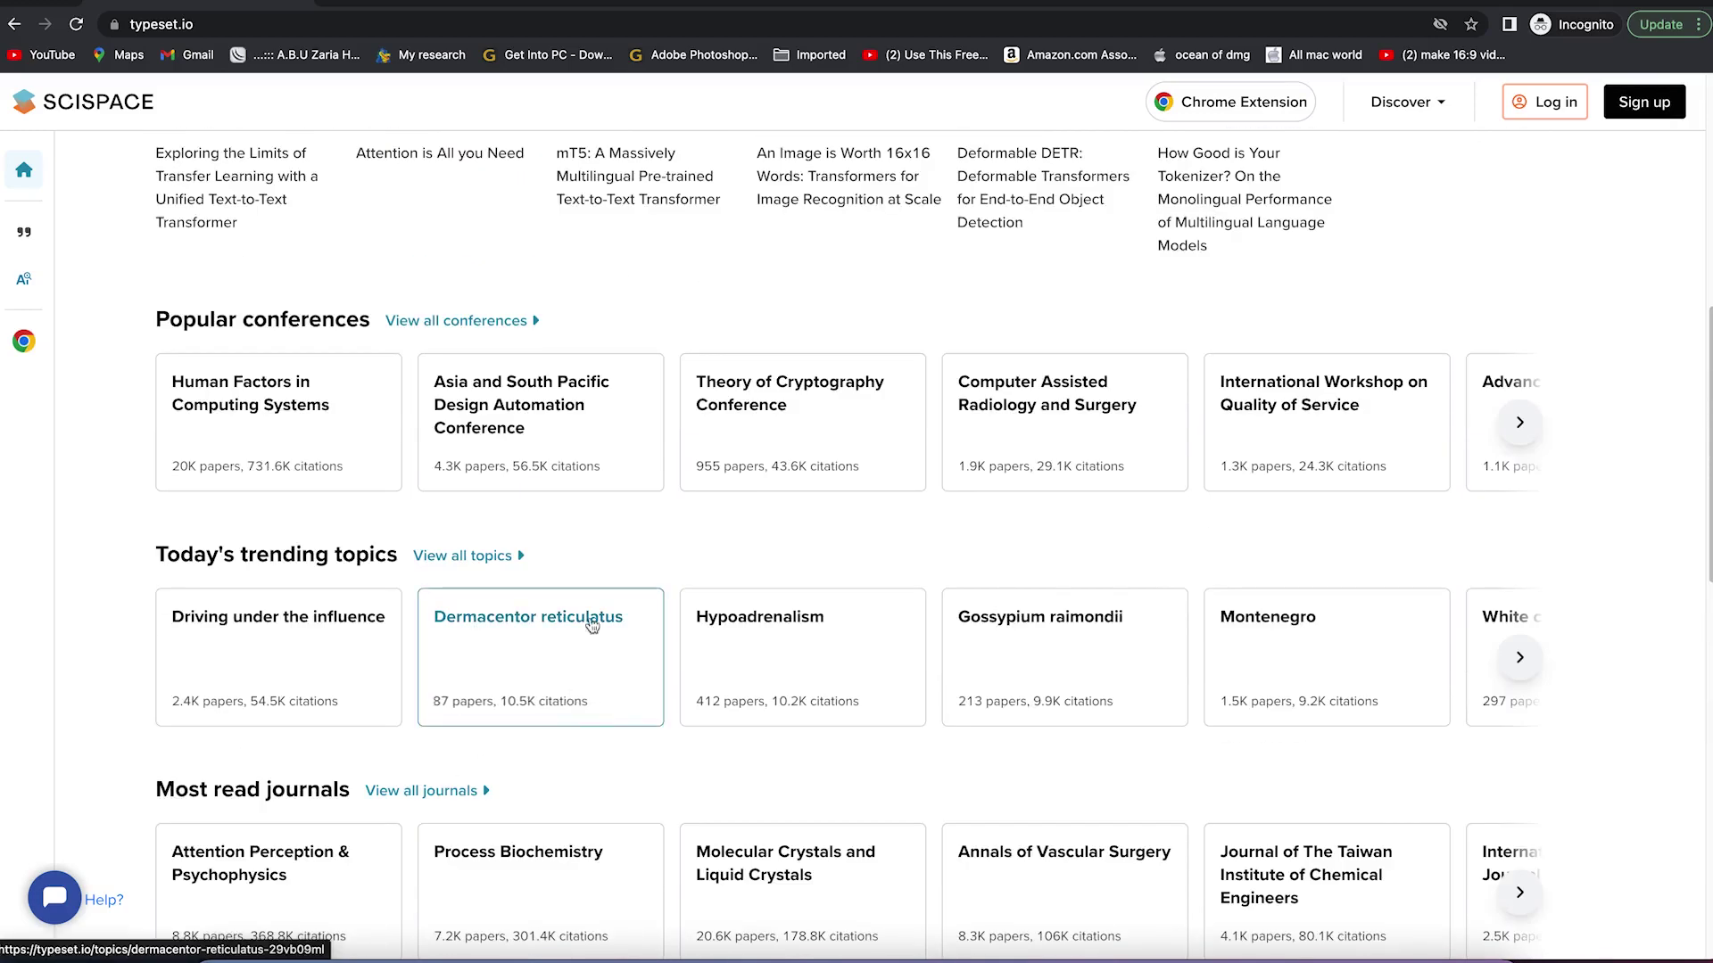
pyautogui.scroll(4, 580, 567)
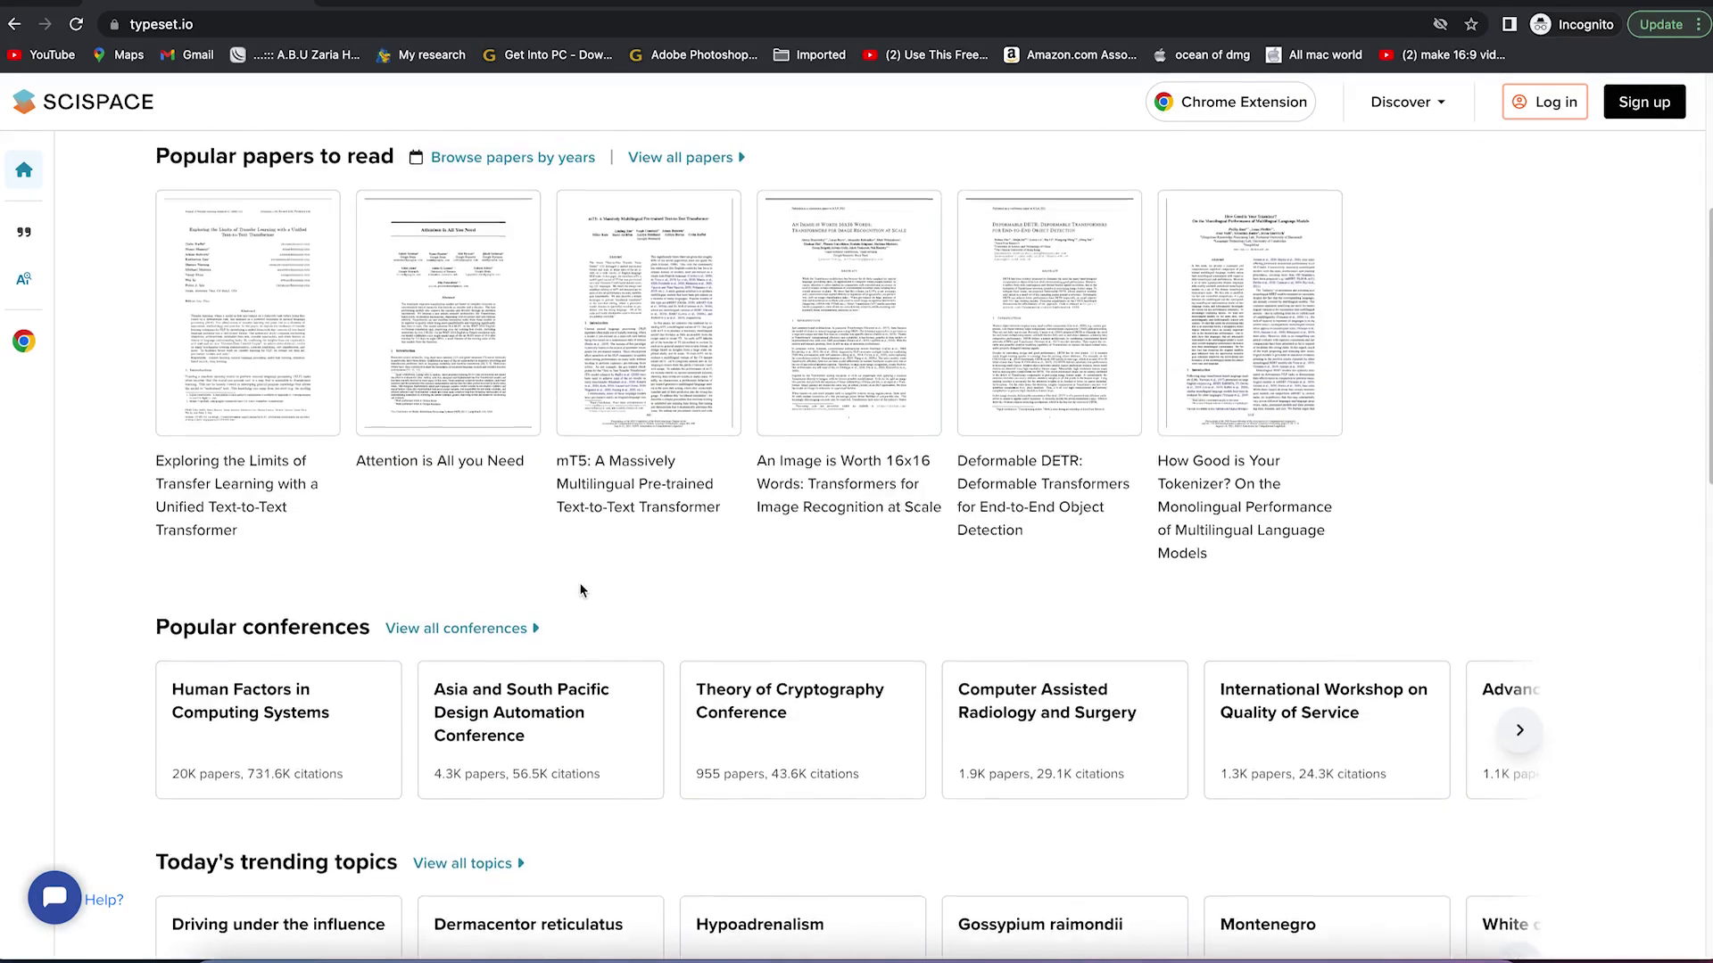
pyautogui.scroll(5, 568, 596)
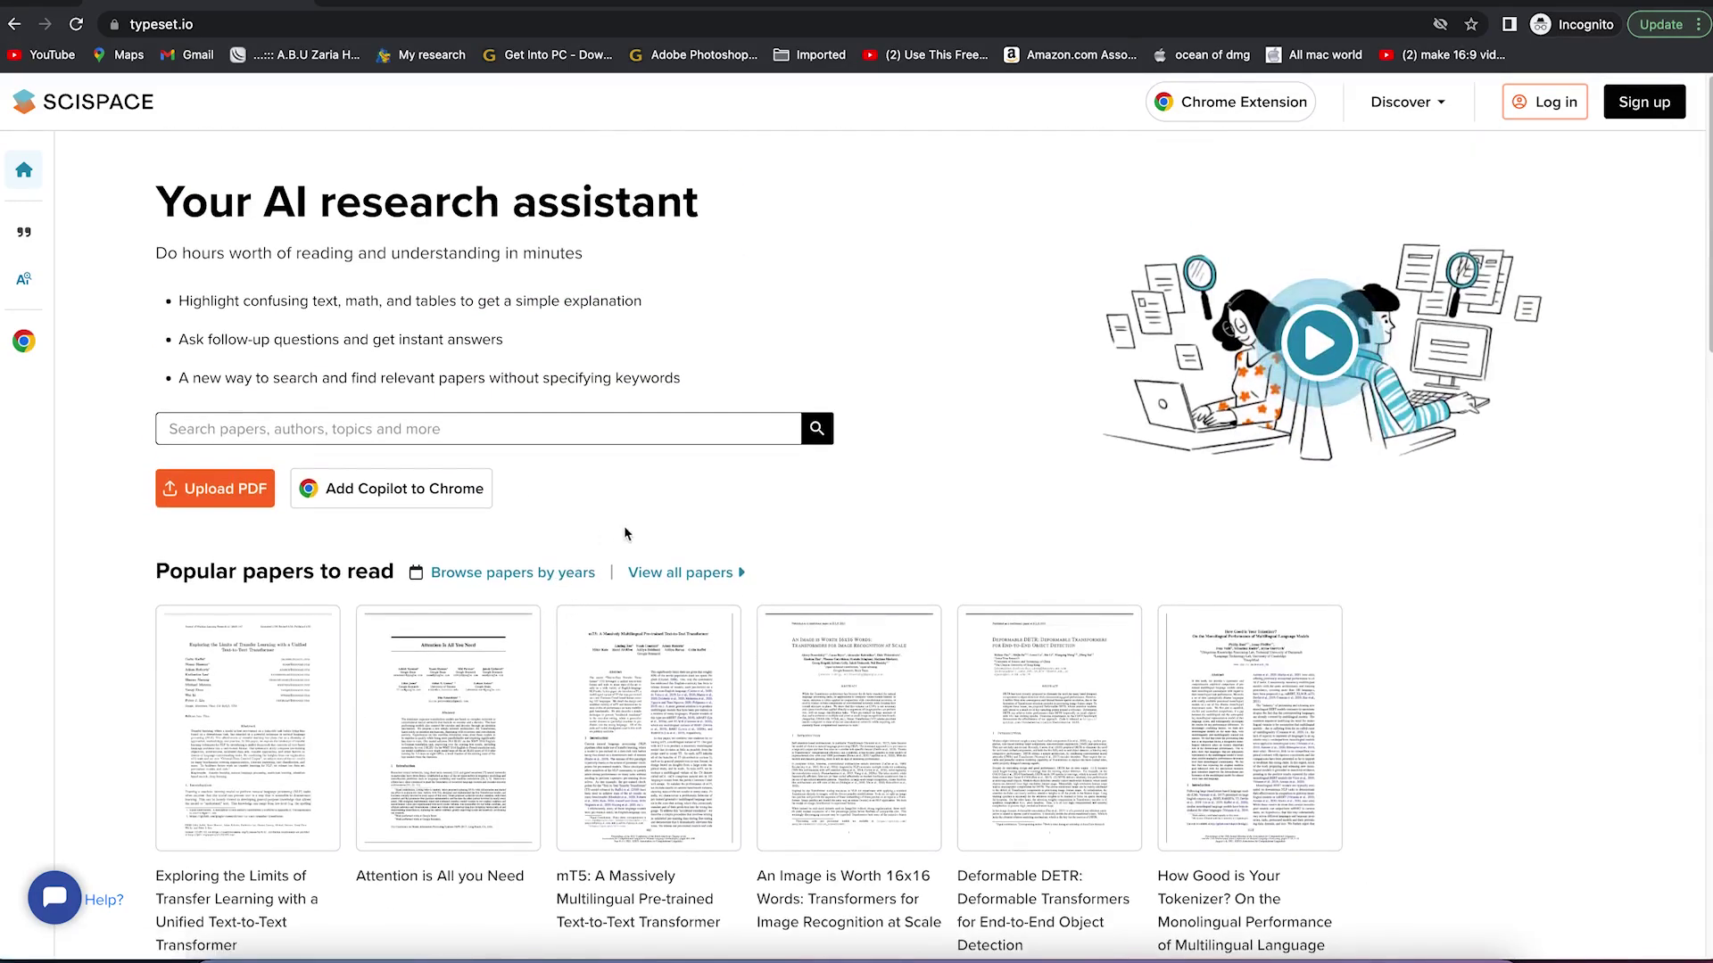
# Open the form for signing up for a free SciSpace account.
pyautogui.rightClick(1636, 99)
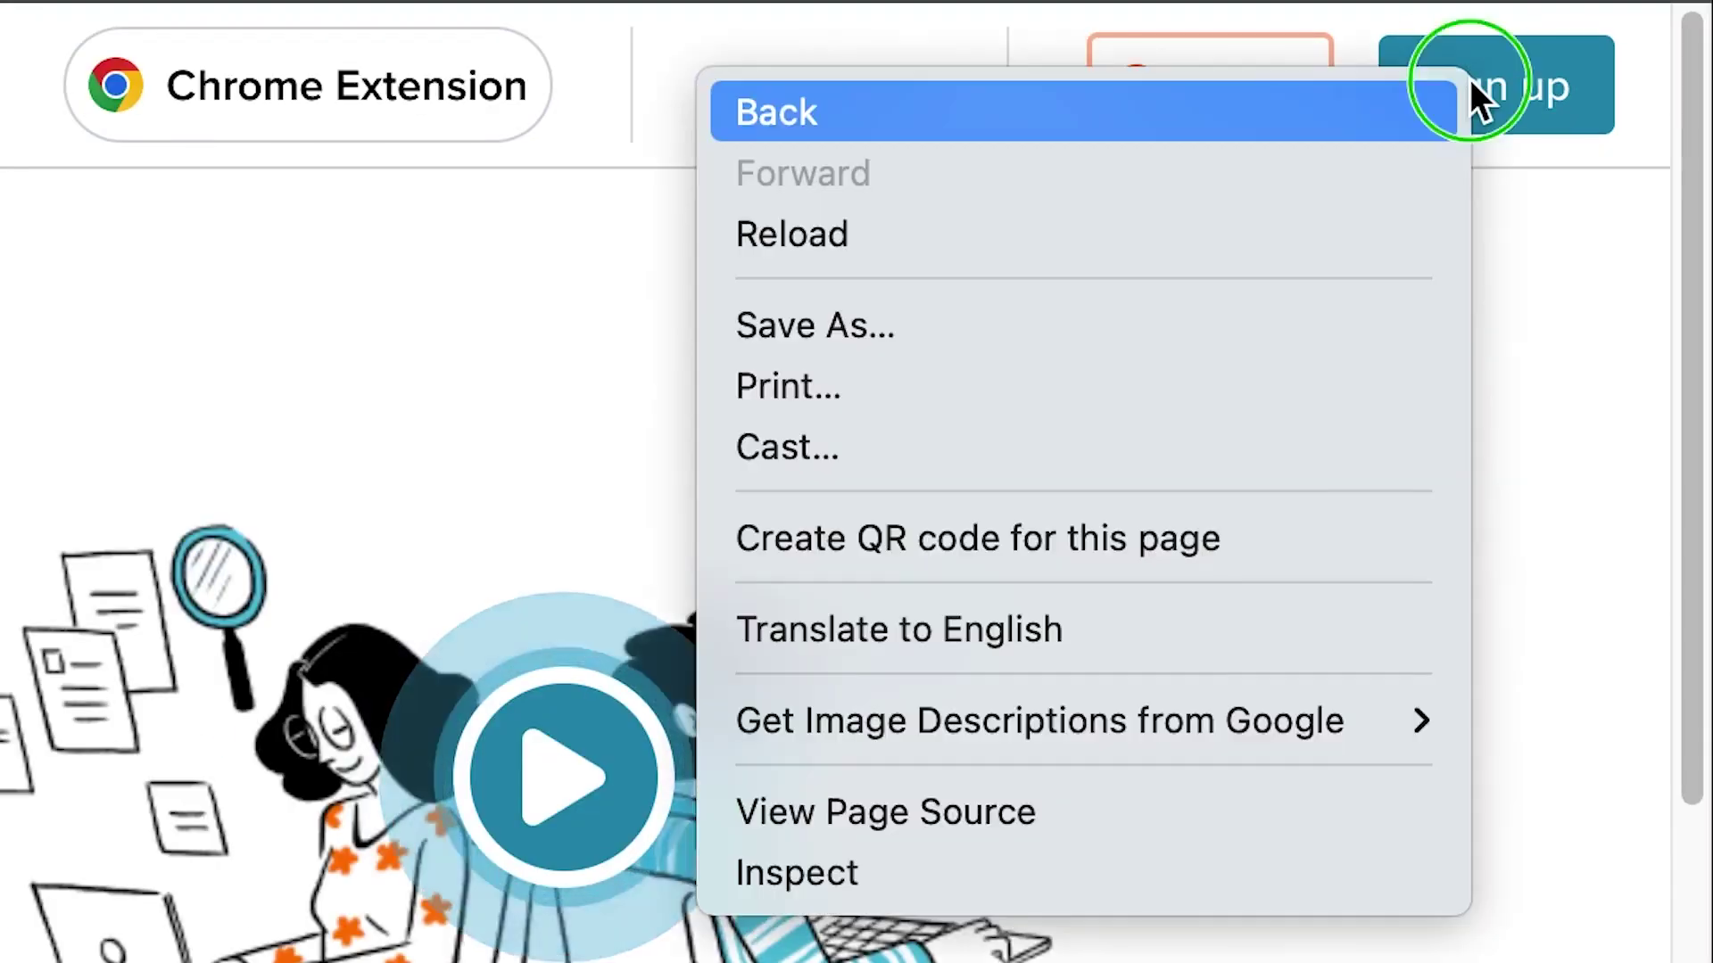
pyautogui.click(1502, 84)
pyautogui.click(1502, 95)
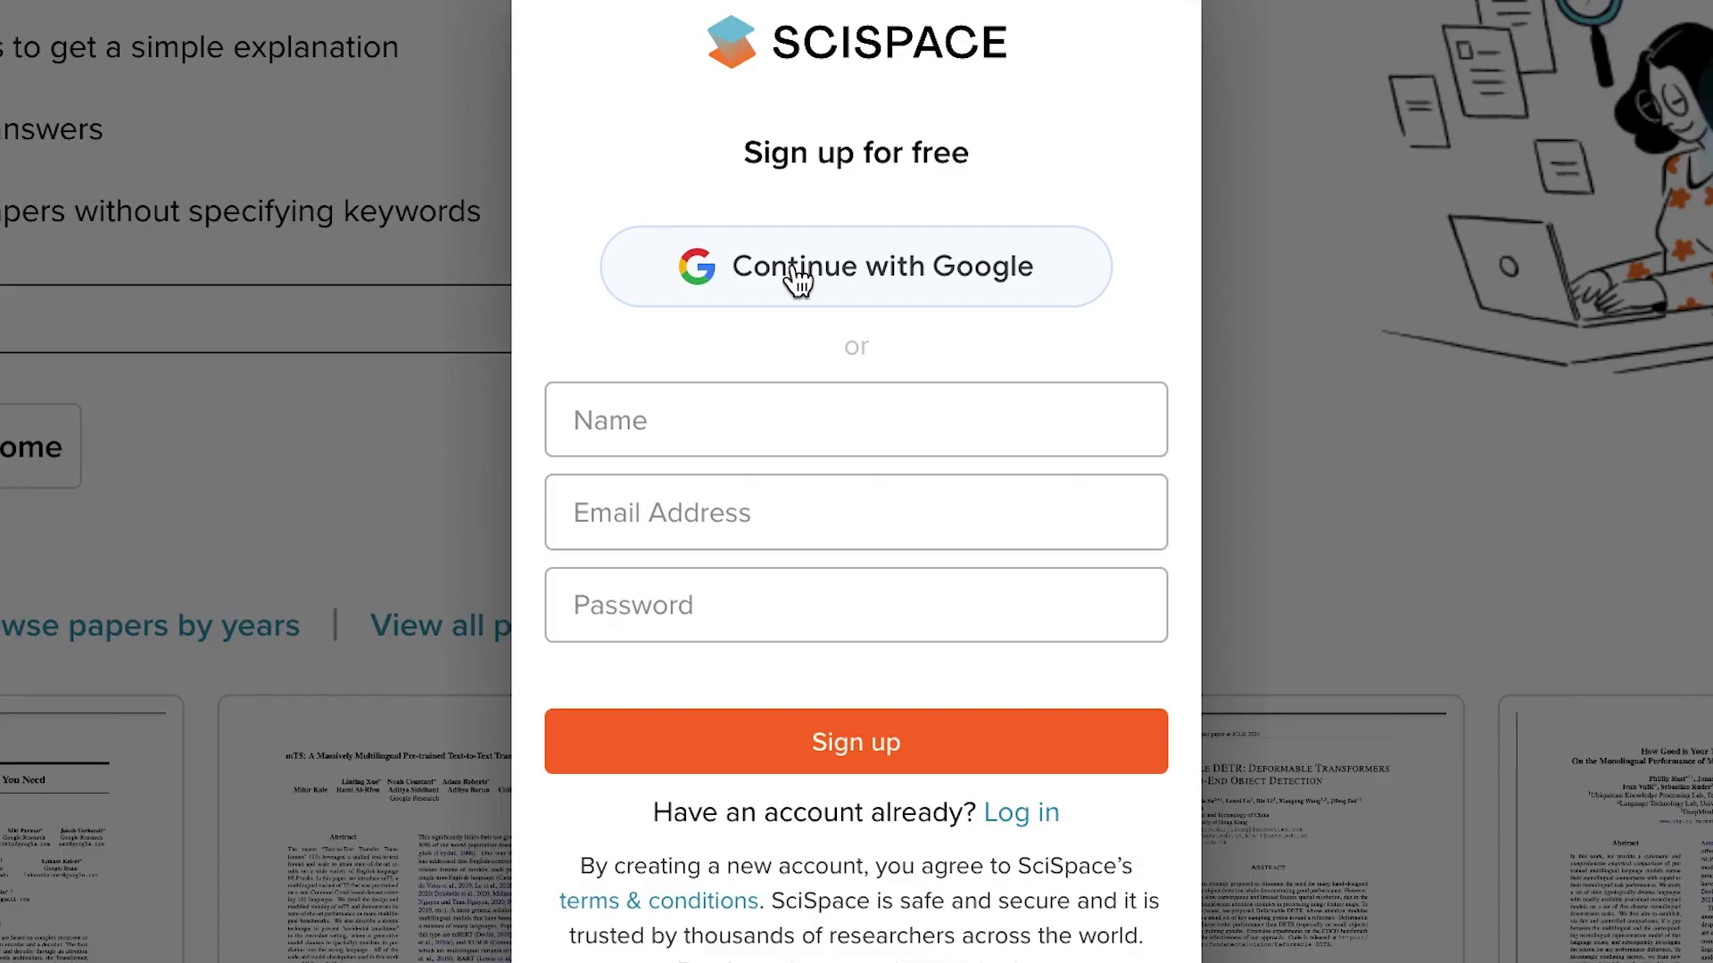
# Examine the name, email address and password fields required in the sign-up form.
pyautogui.click(713, 500)
pyautogui.click(734, 585)
pyautogui.click(776, 394)
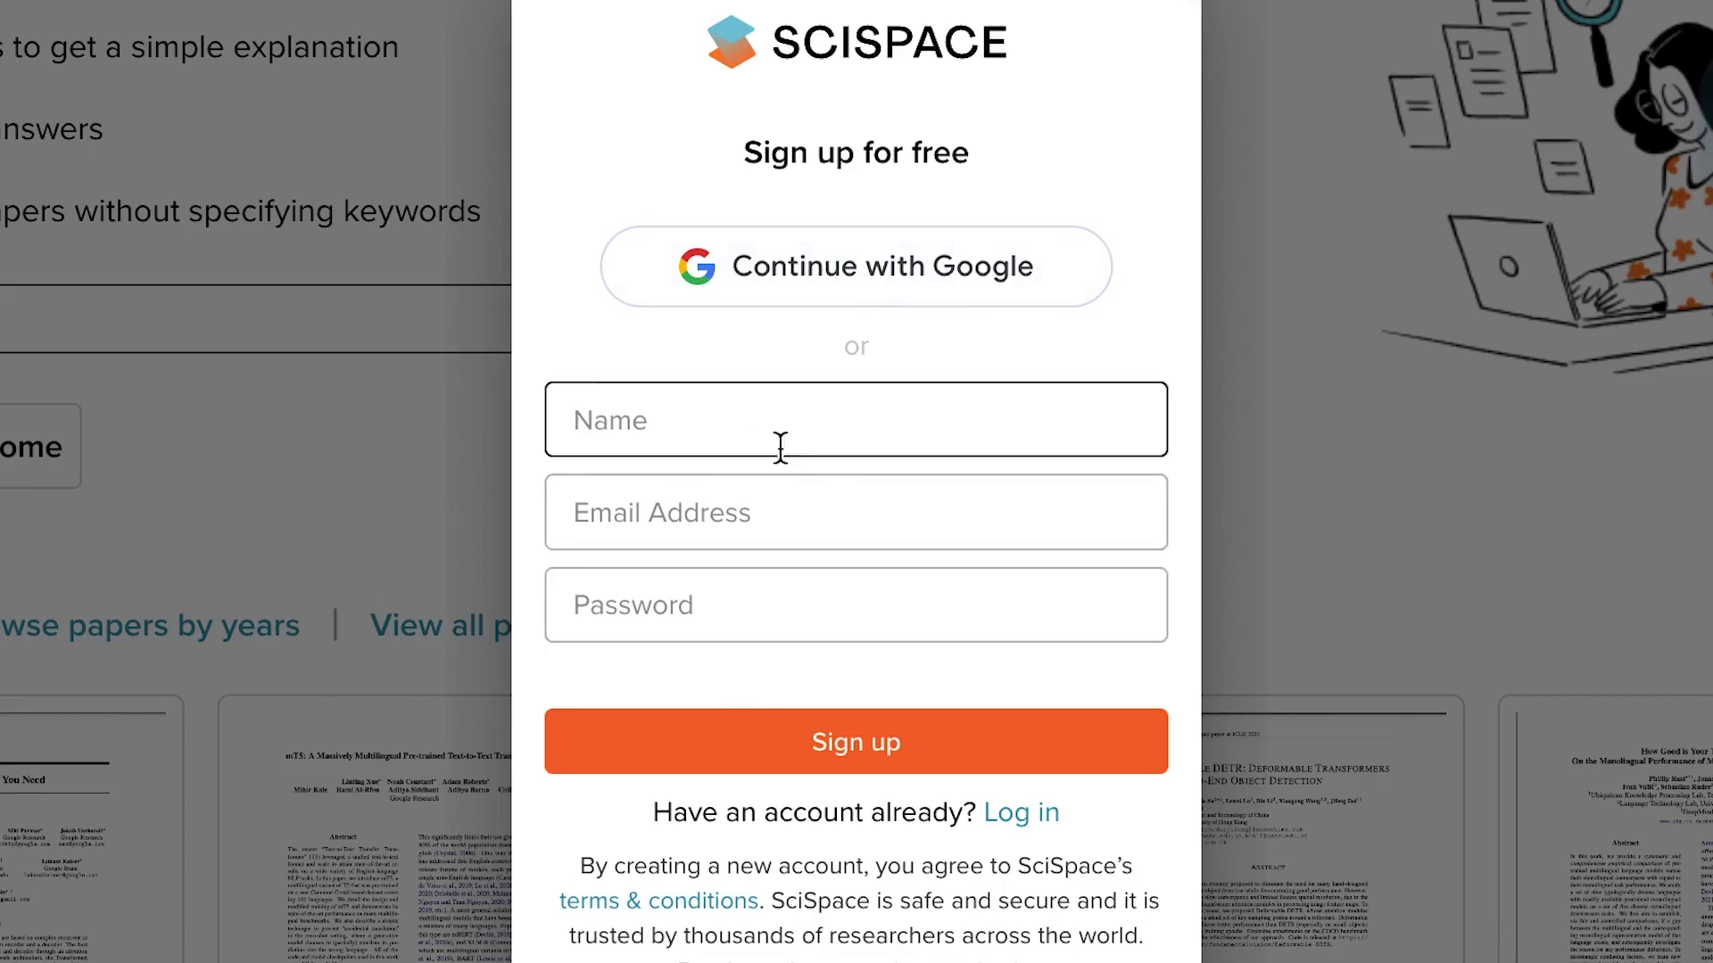
pyautogui.click(803, 491)
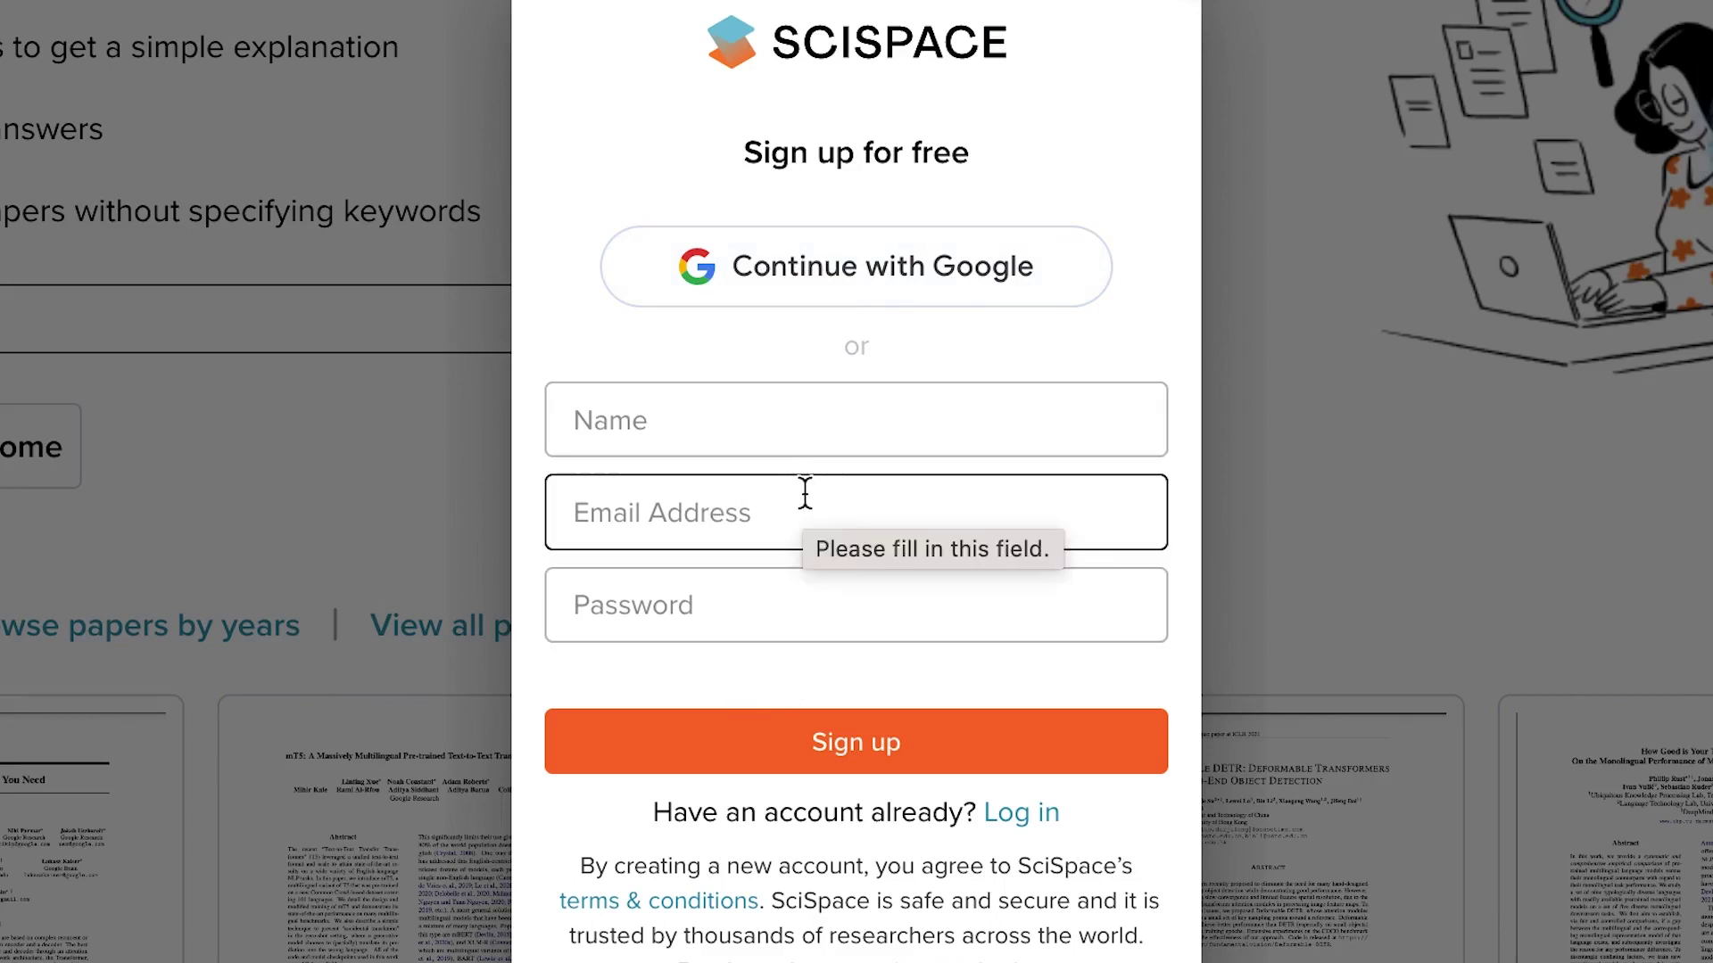
pyautogui.click(856, 589)
pyautogui.click(875, 490)
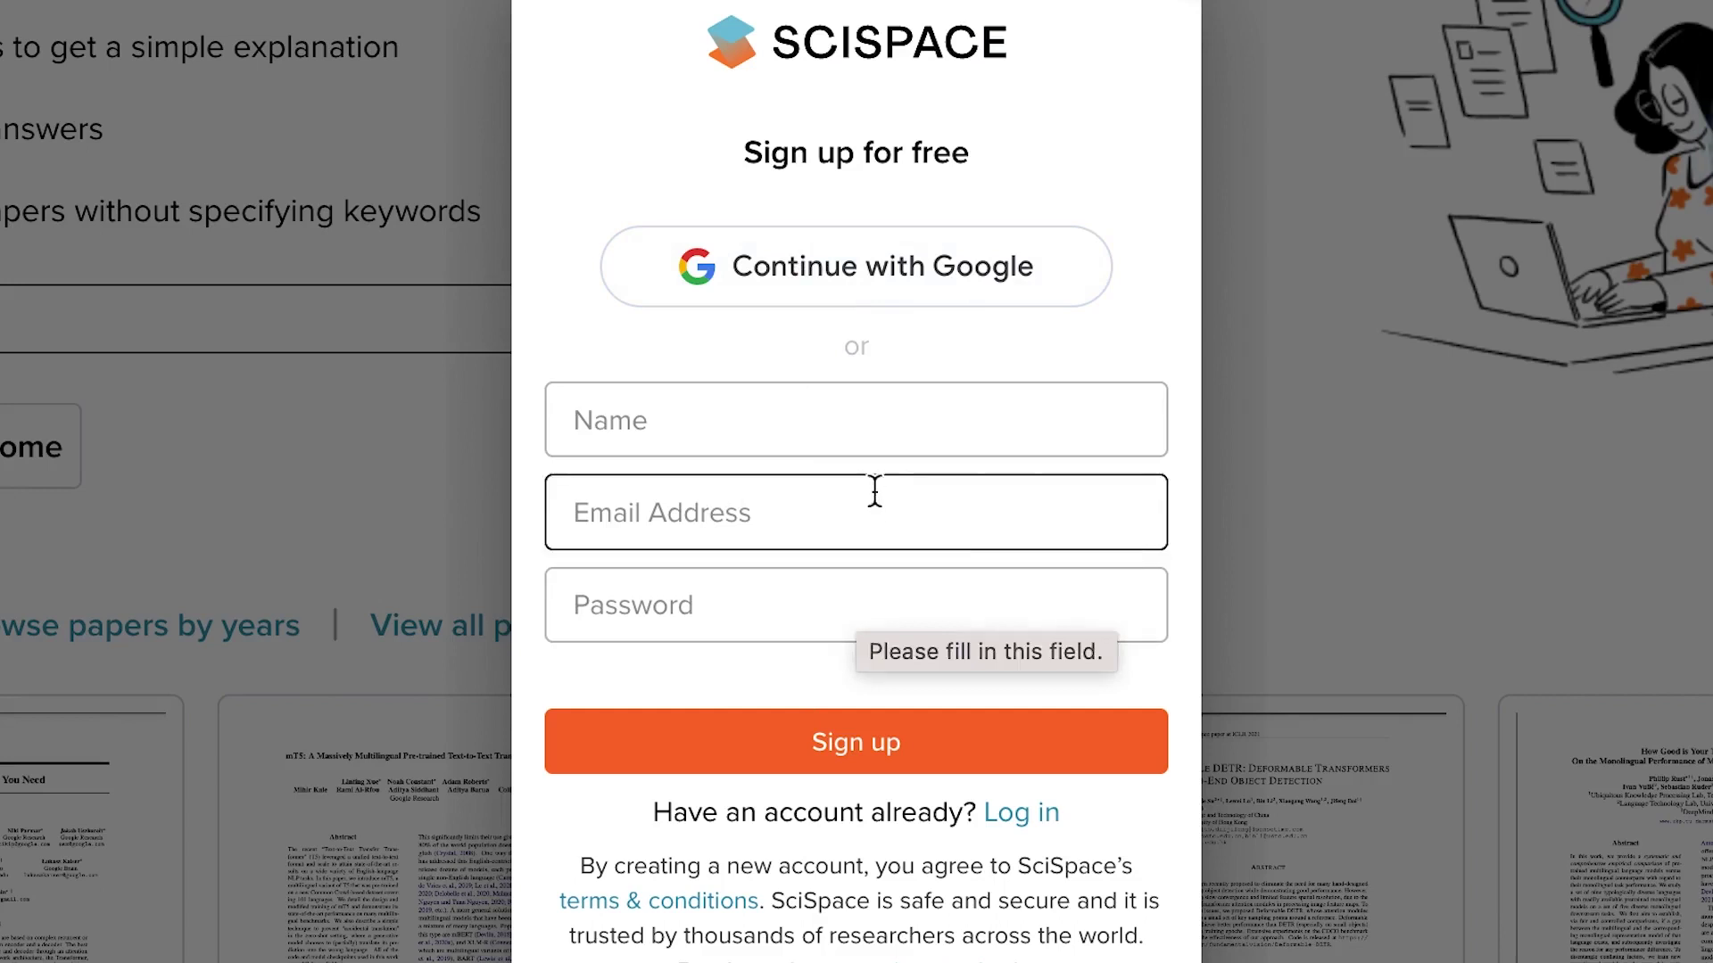
pyautogui.click(888, 435)
pyautogui.click(1017, 635)
pyautogui.click(879, 543)
pyautogui.click(940, 428)
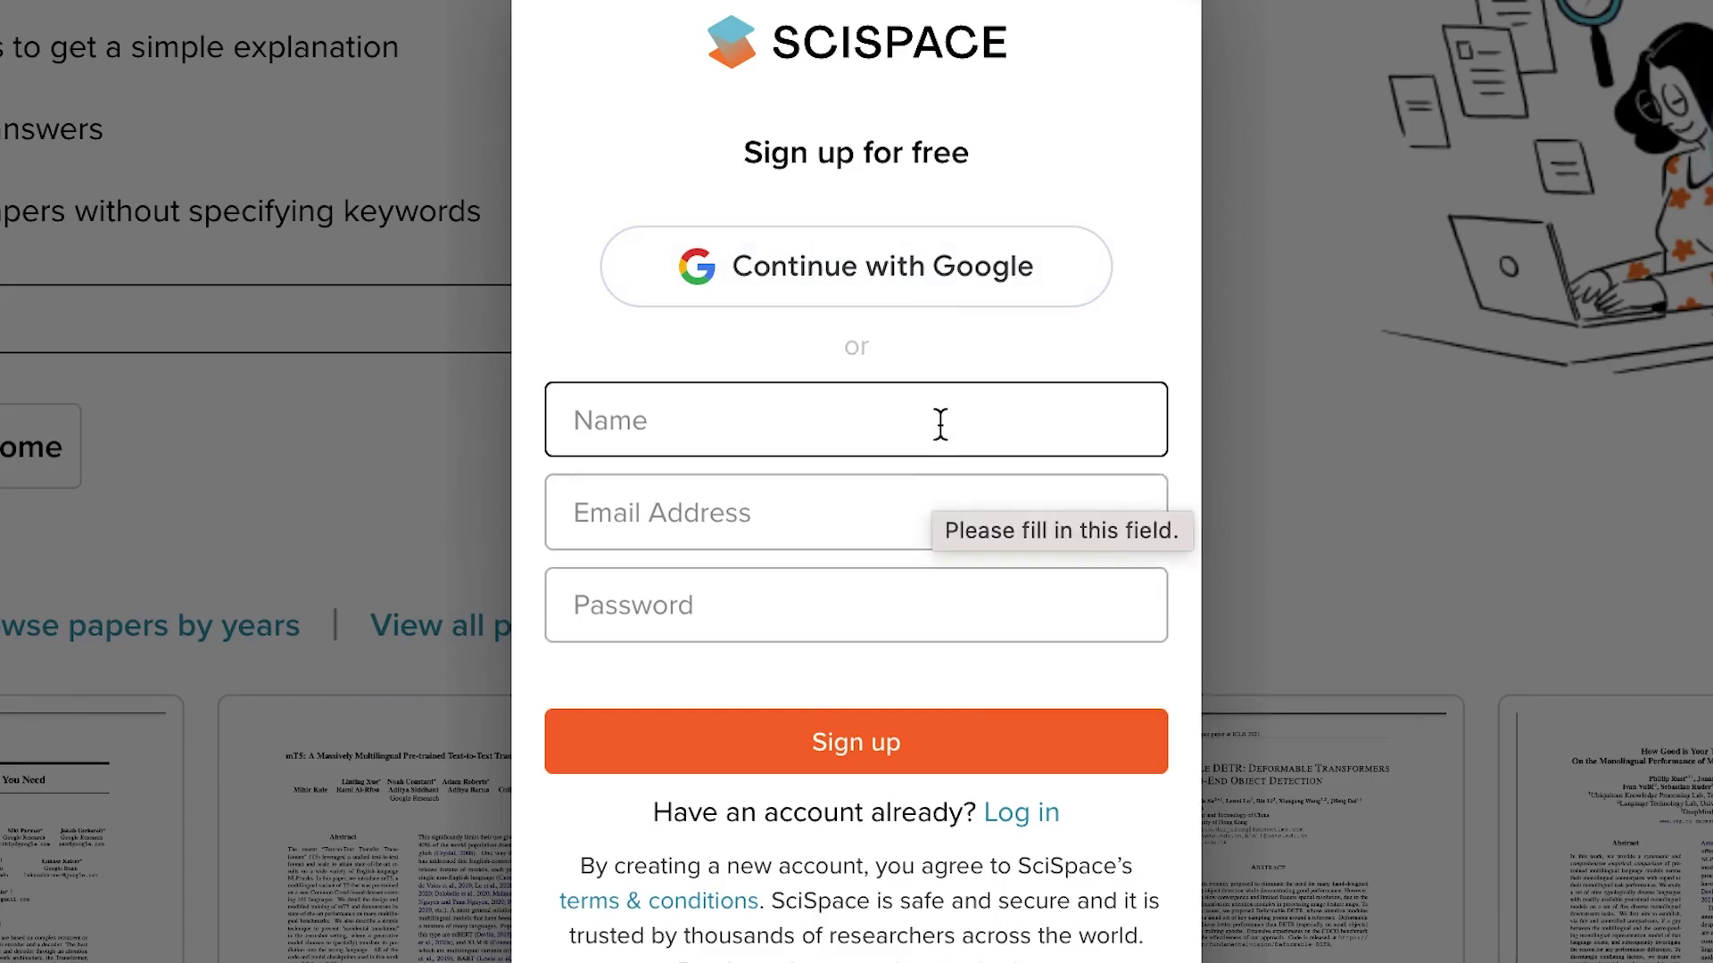
pyautogui.click(959, 517)
pyautogui.click(940, 581)
pyautogui.click(945, 532)
pyautogui.click(1021, 578)
pyautogui.click(937, 513)
pyautogui.click(849, 406)
pyautogui.click(1121, 500)
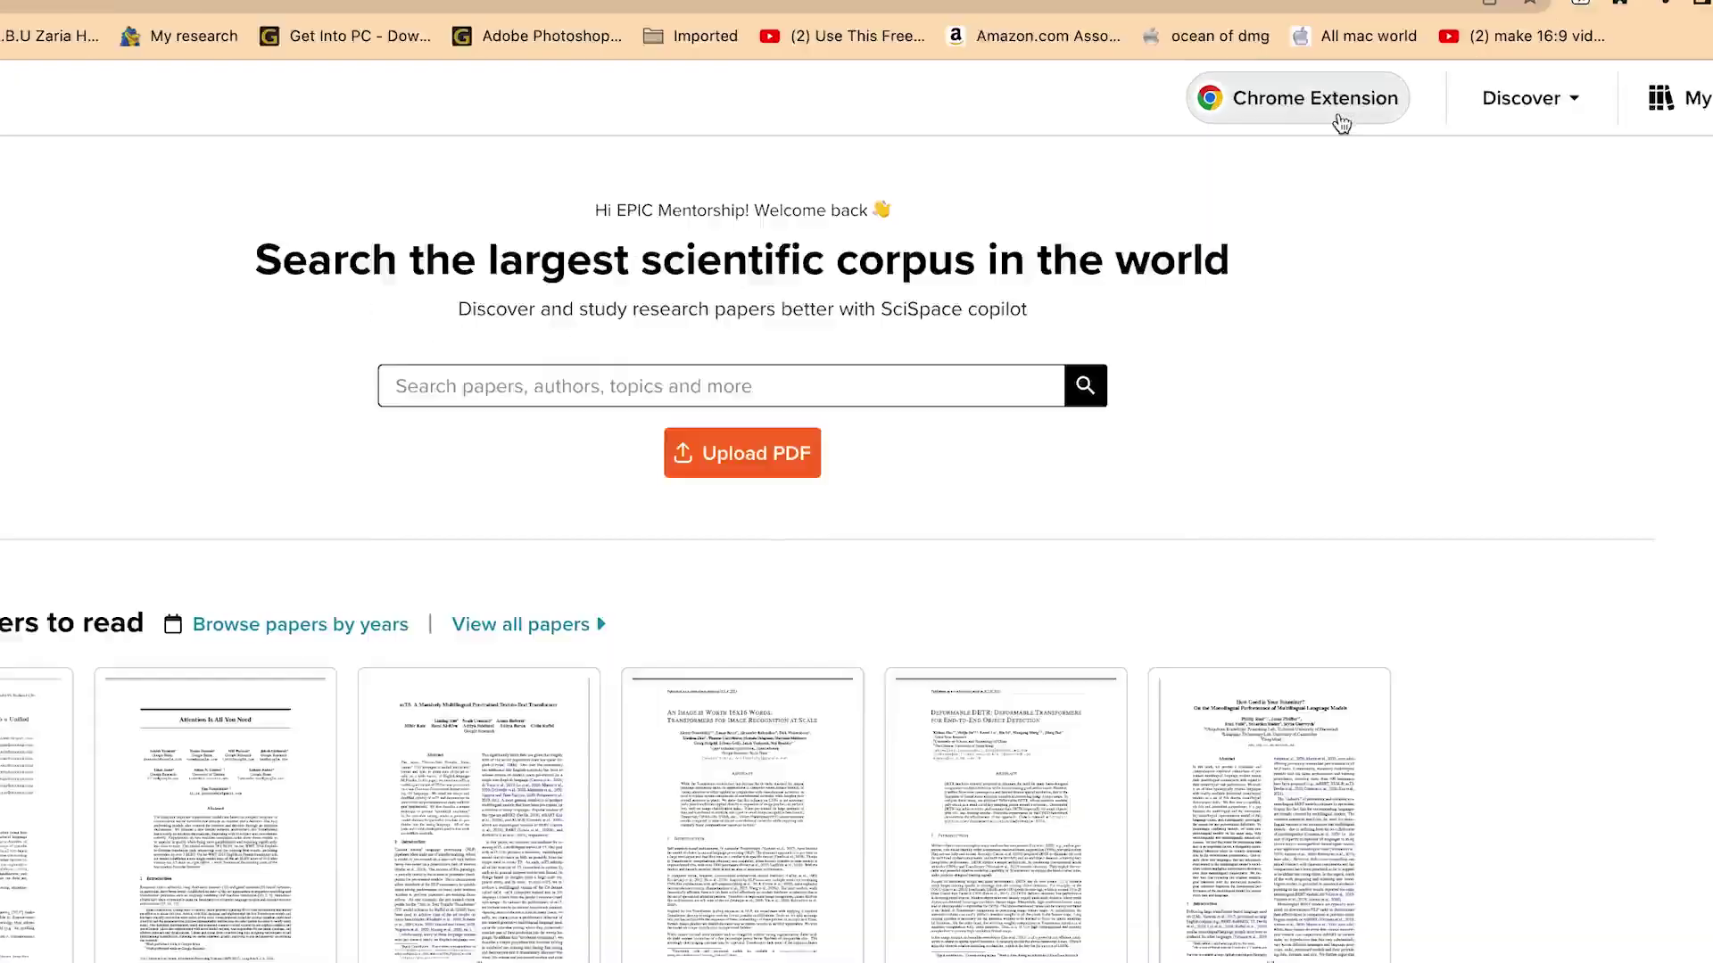
# Install the SciSpace Copilot extension from the Chrome Web Store.
pyautogui.click(1472, 106)
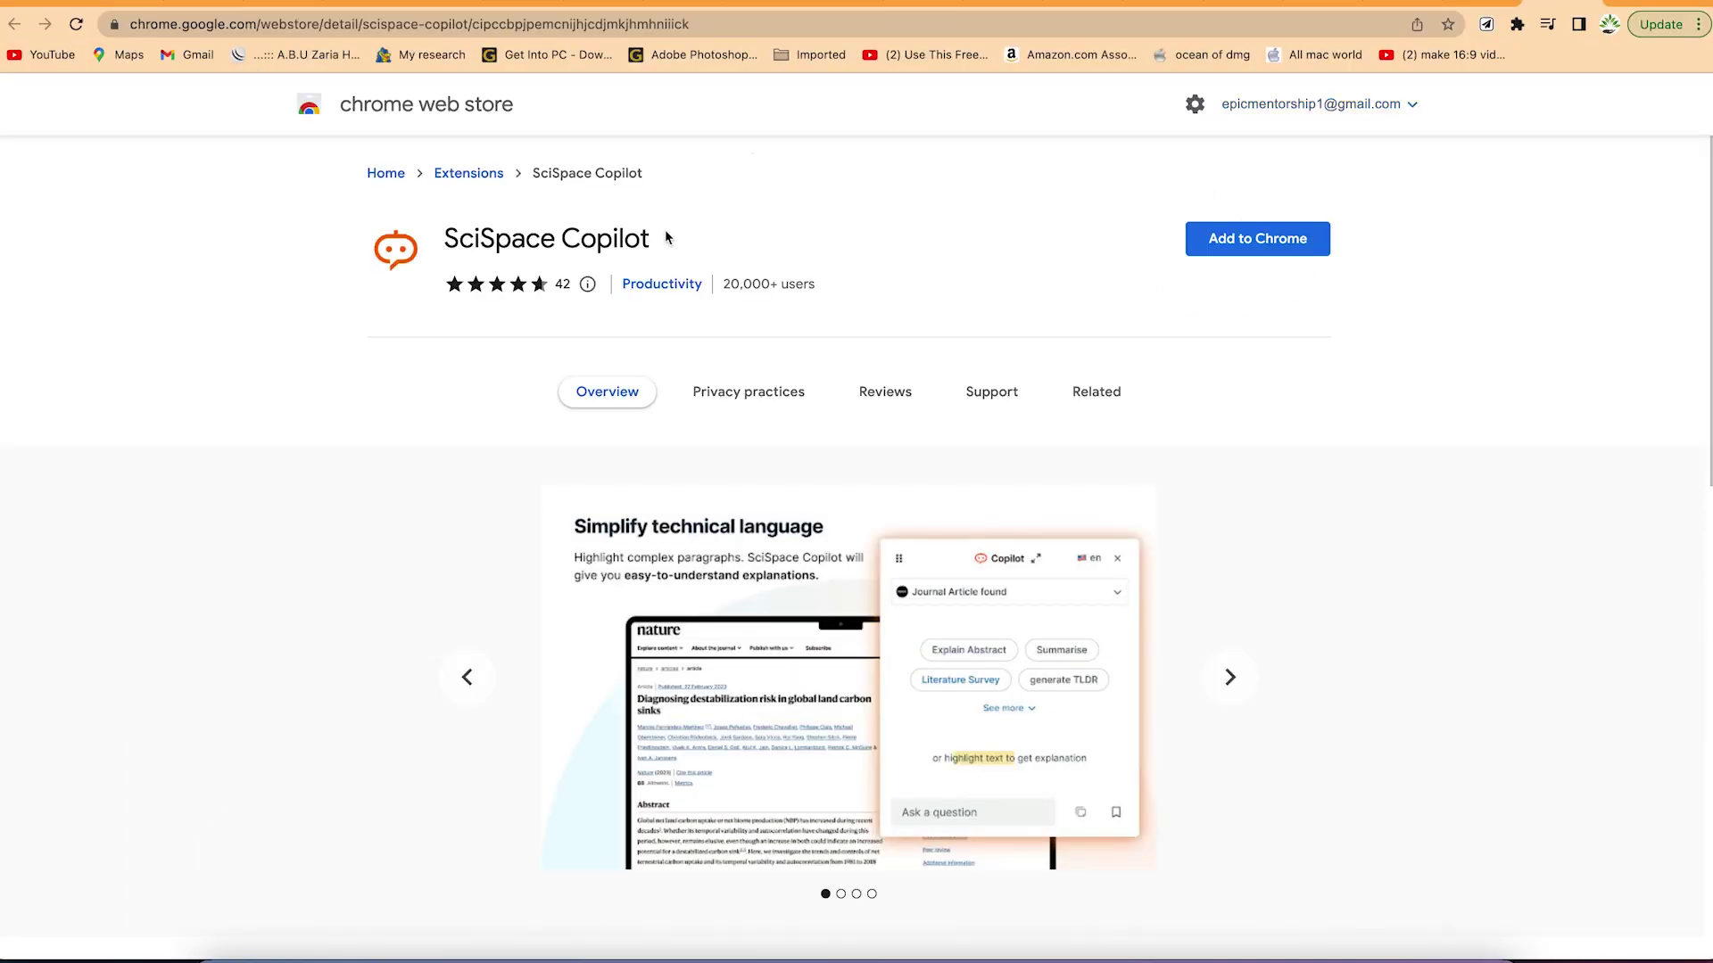
pyautogui.click(1261, 248)
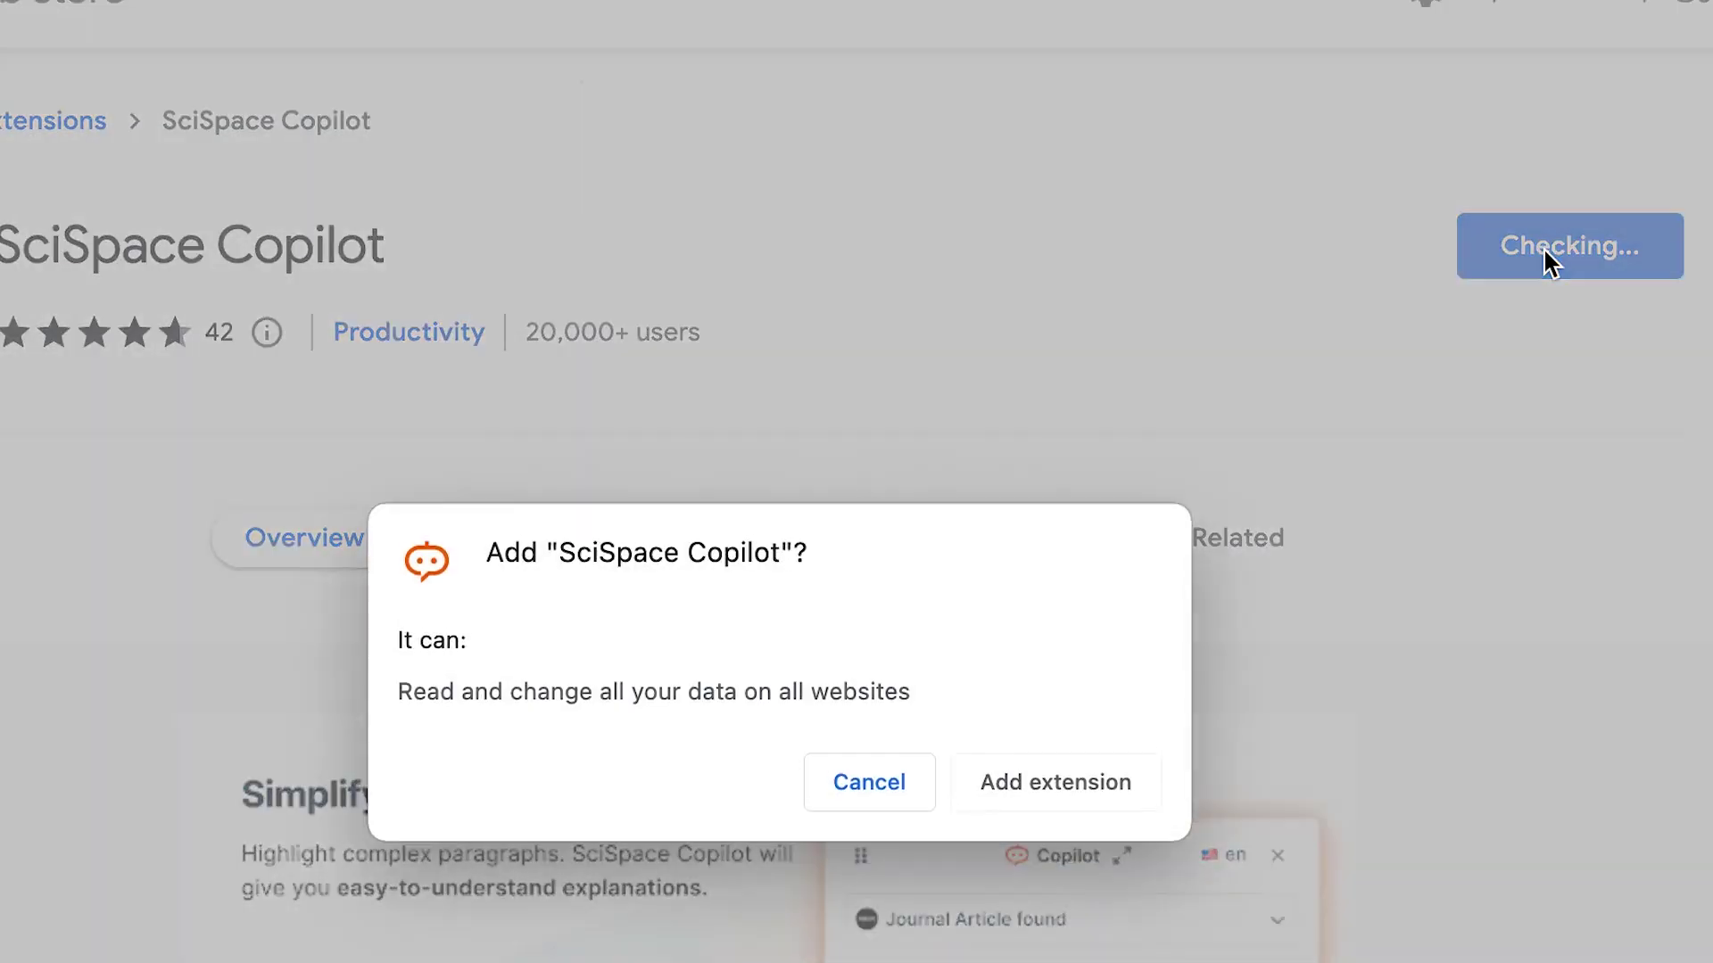
pyautogui.click(1084, 794)
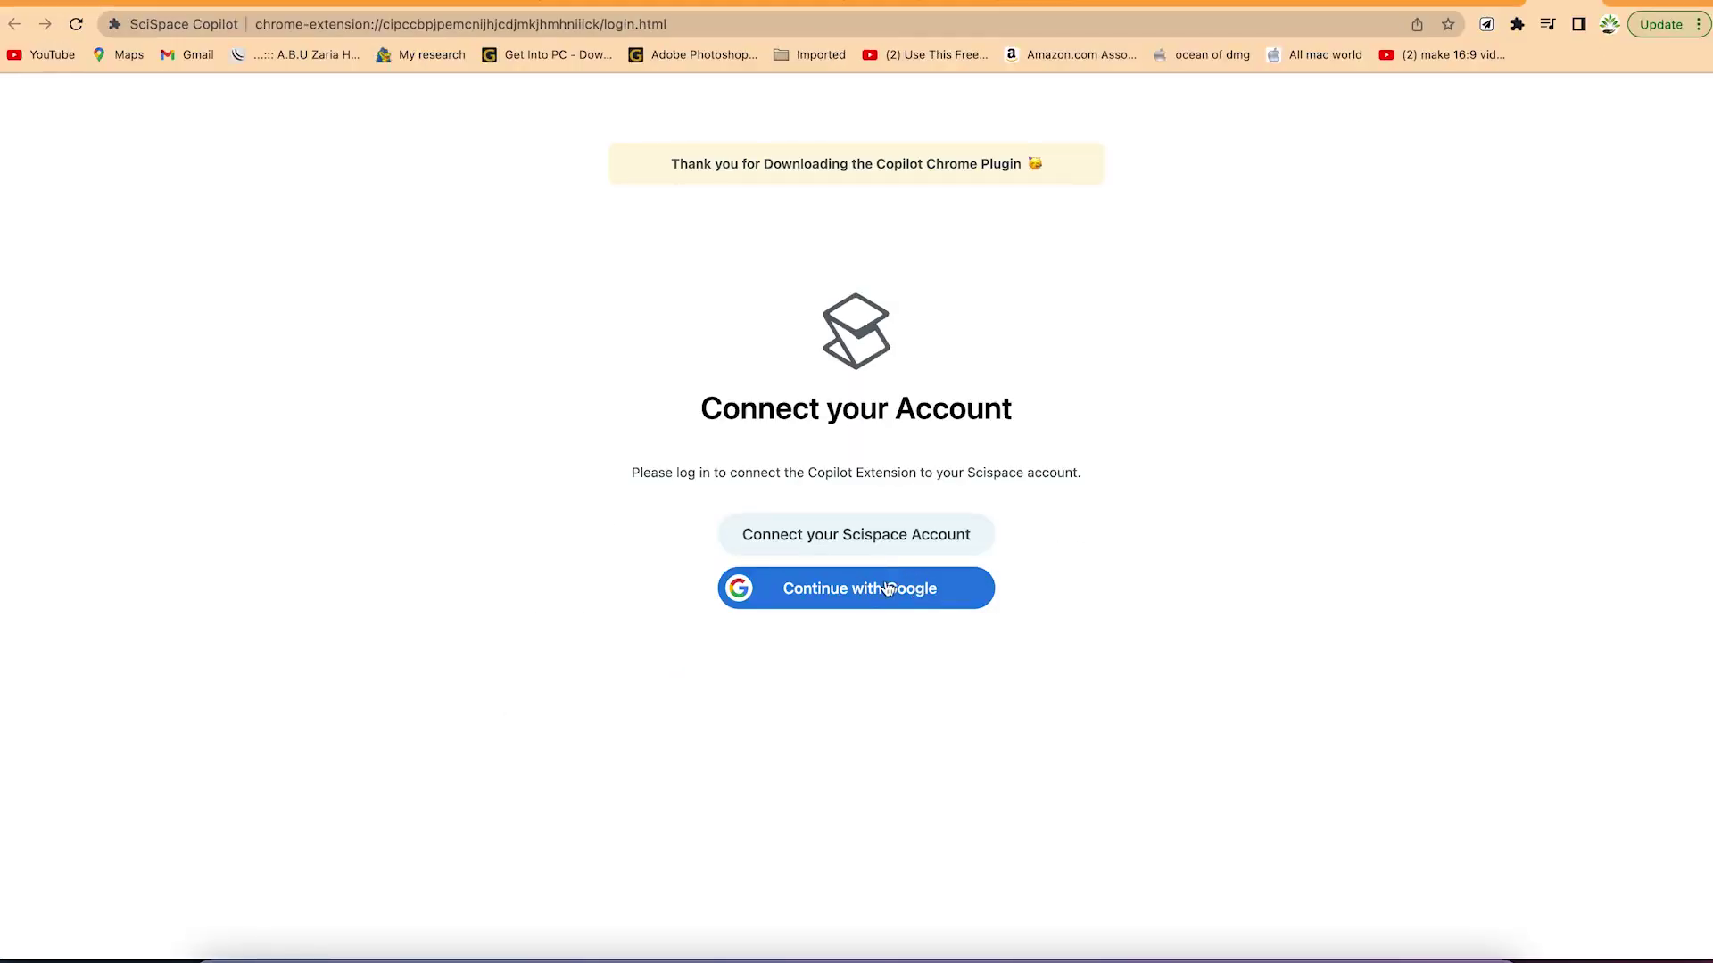
# Connect the Copilot extension to the account by continuing with Google, and pin SciSpace Copilot in the browser.
pyautogui.click(887, 590)
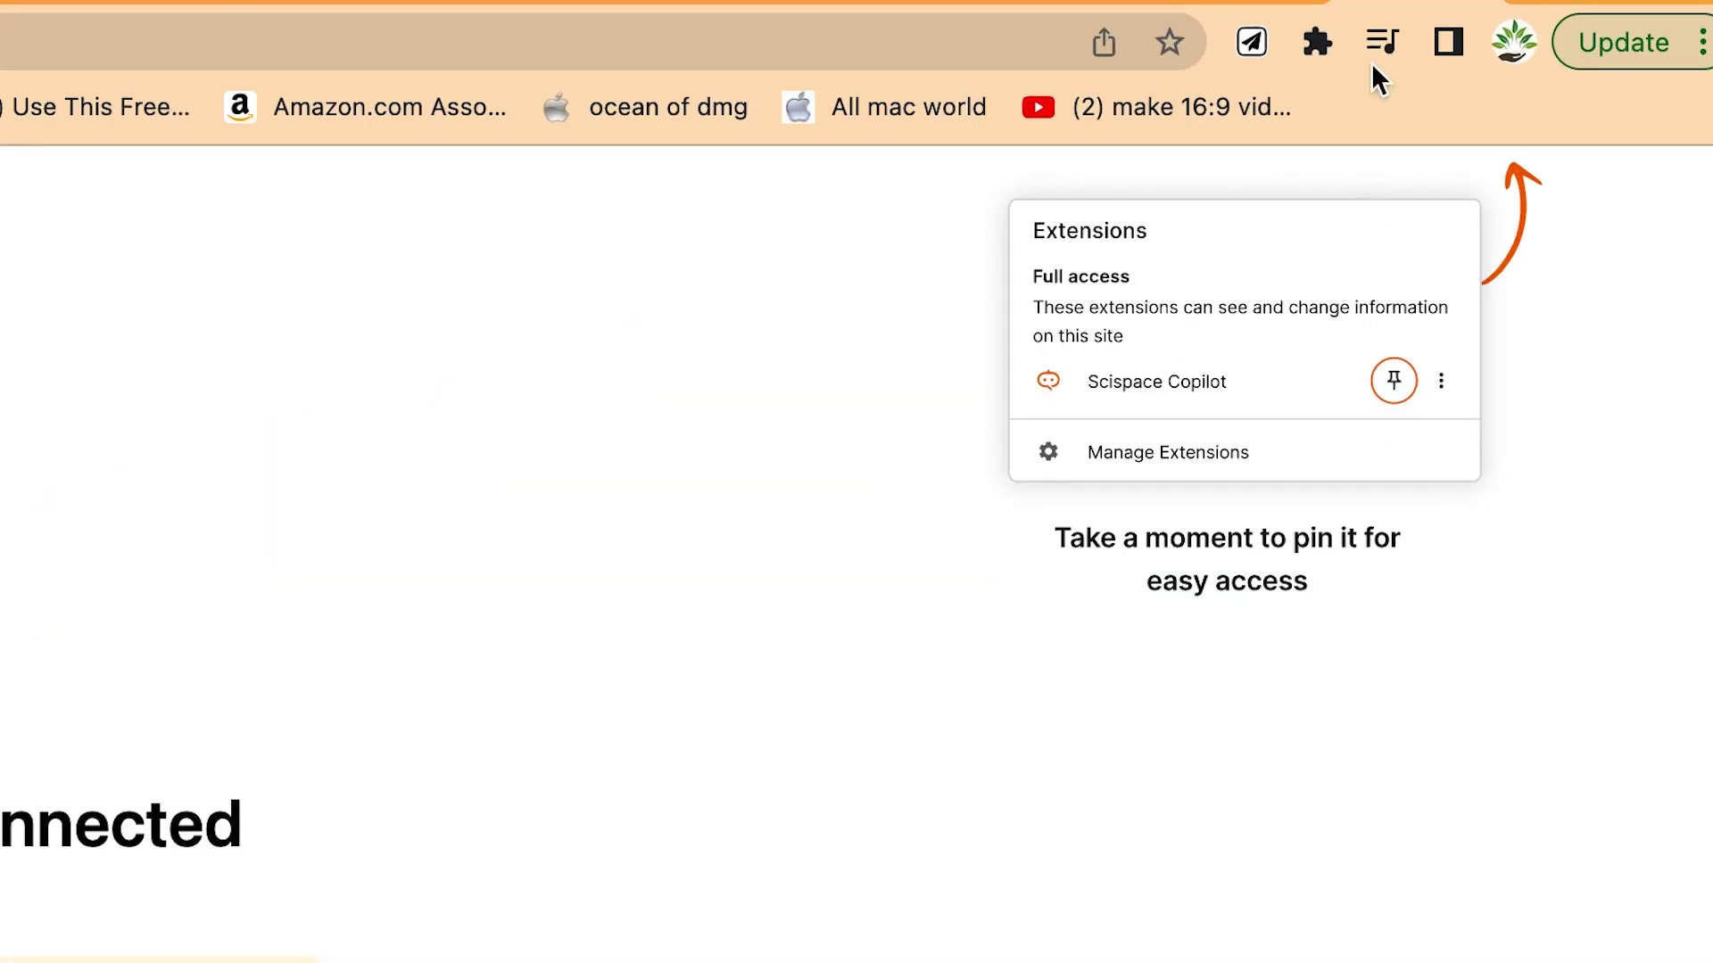
pyautogui.click(1317, 42)
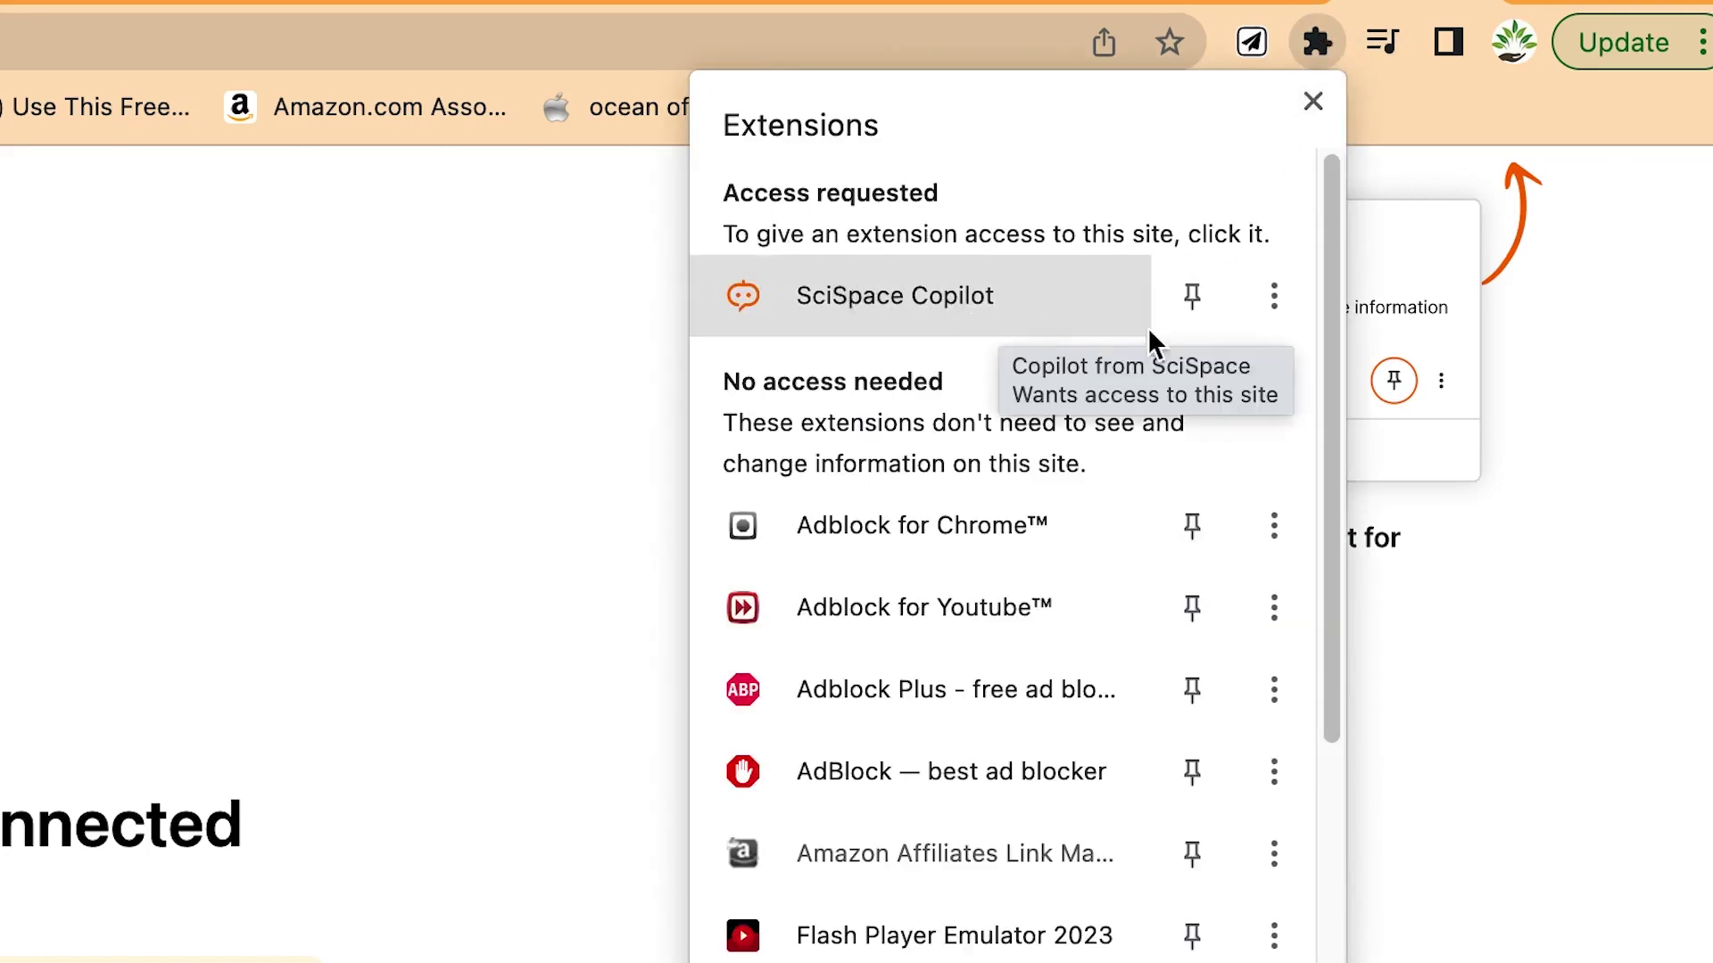
pyautogui.click(1191, 296)
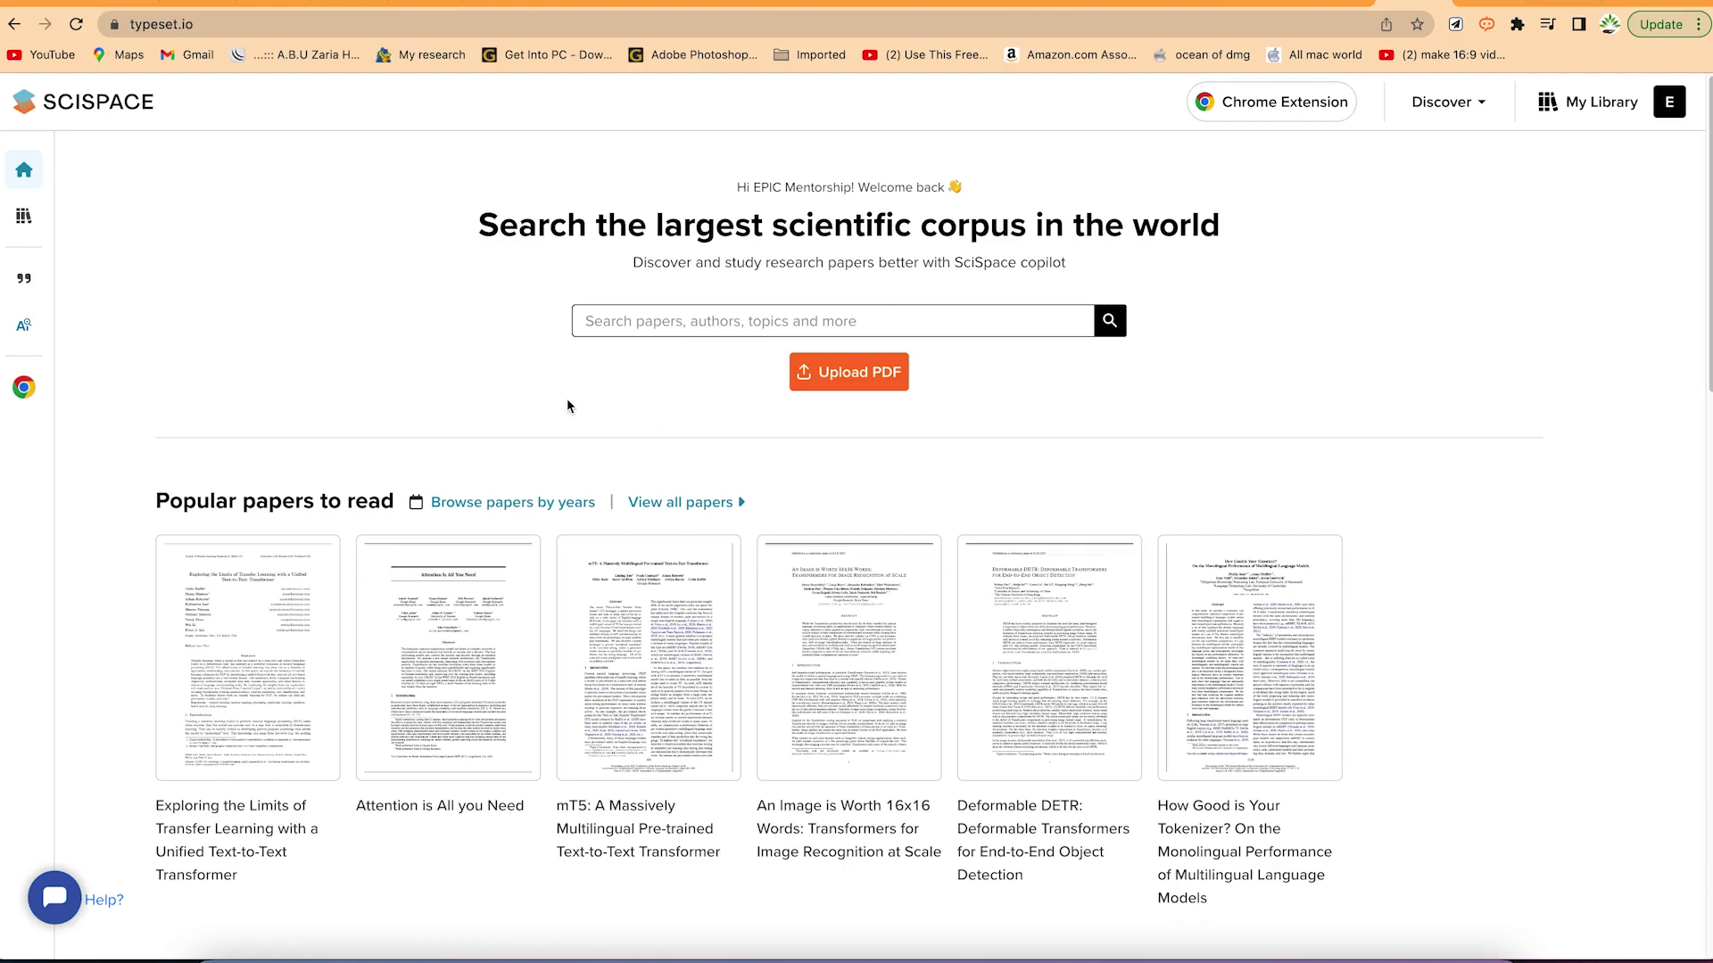
# Search the SciSpace papers for "river engineering using flow 3d" and look through the listed articles.
pyautogui.click(686, 322)
pyautogui.write('river engi')
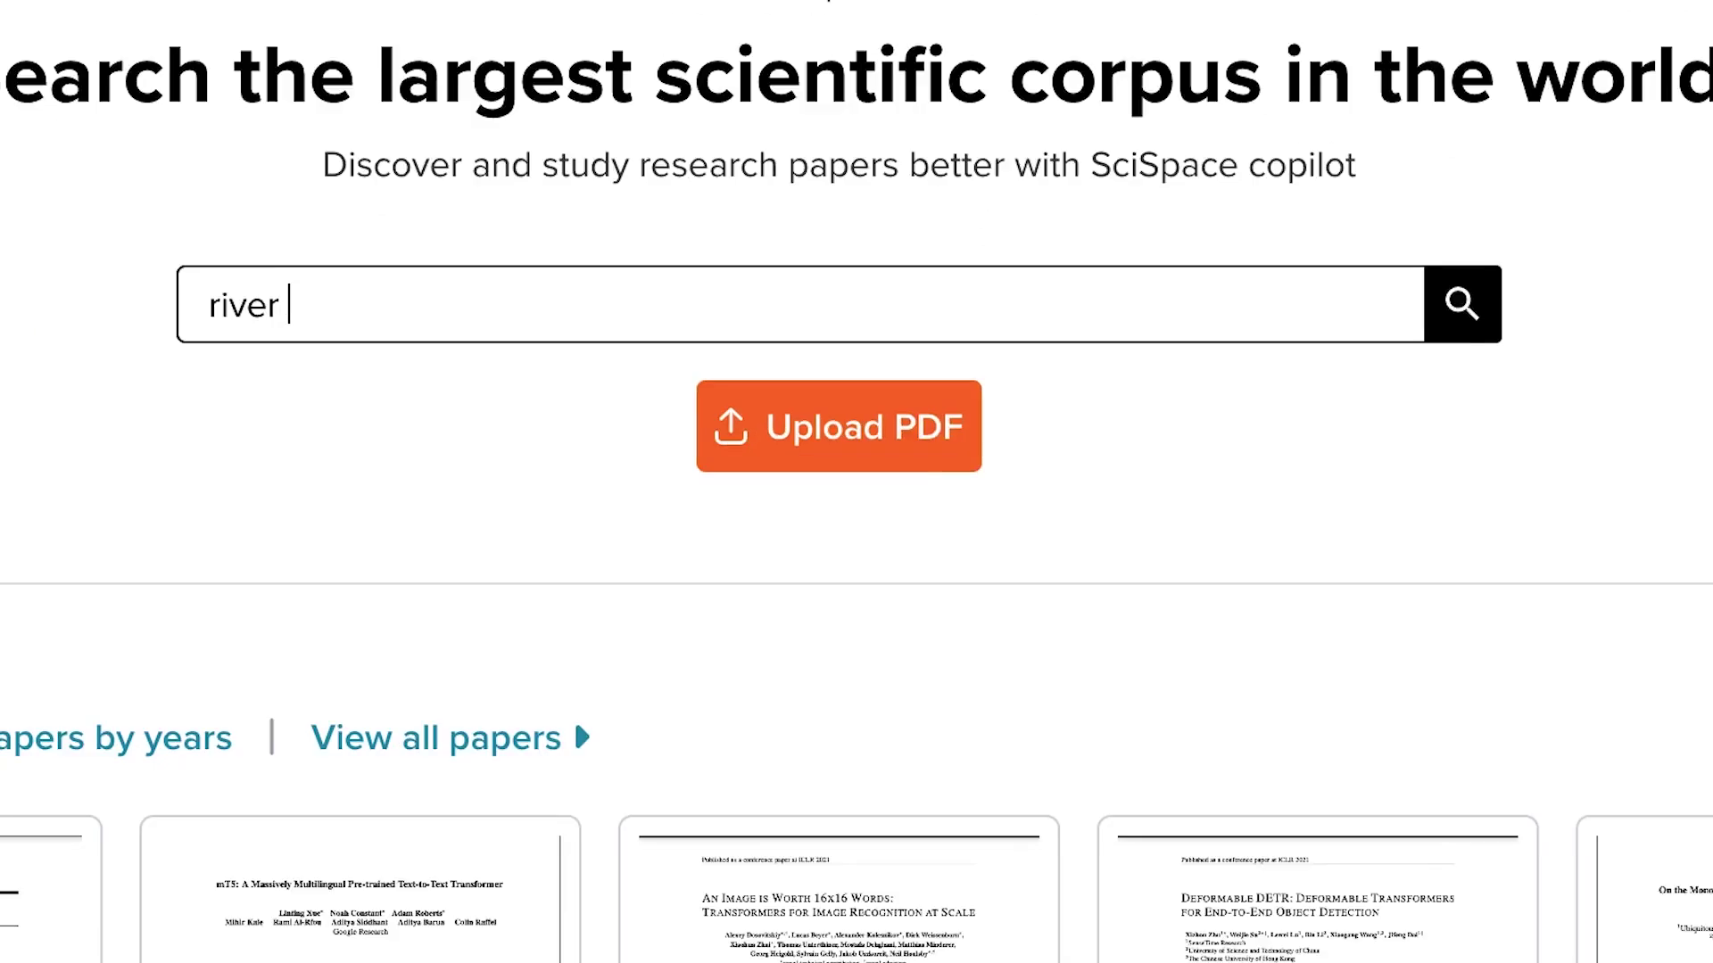
pyautogui.write('n')
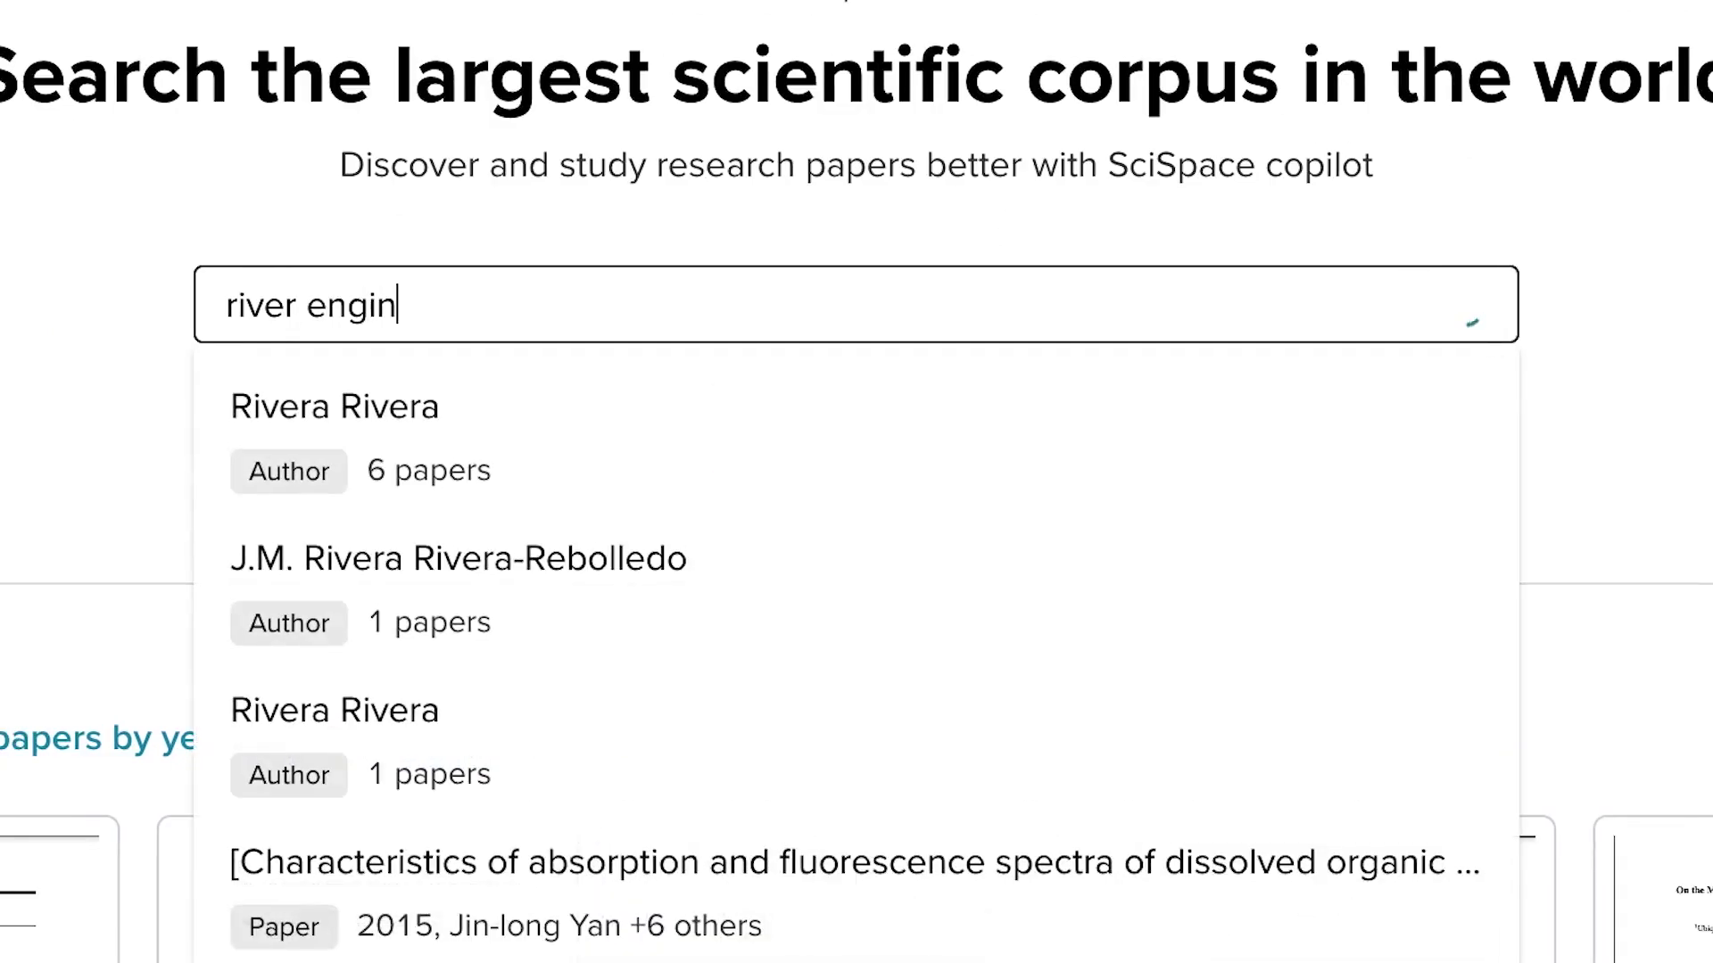
pyautogui.write('eering using')
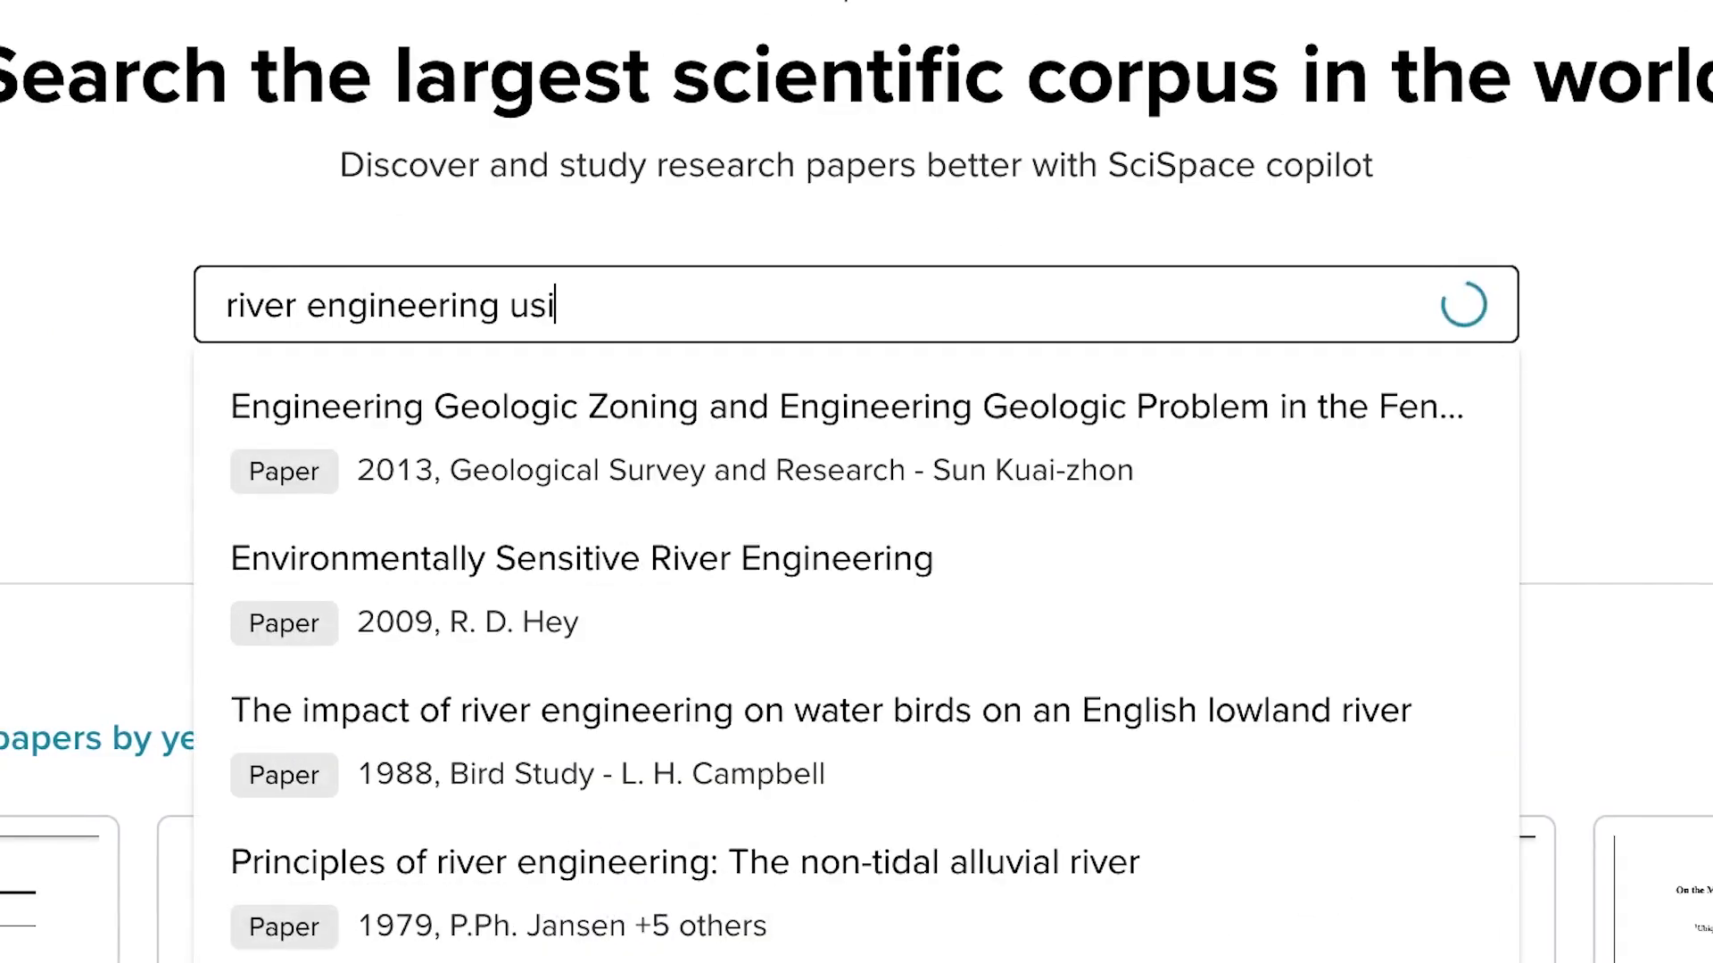
pyautogui.write(' flow 3d')
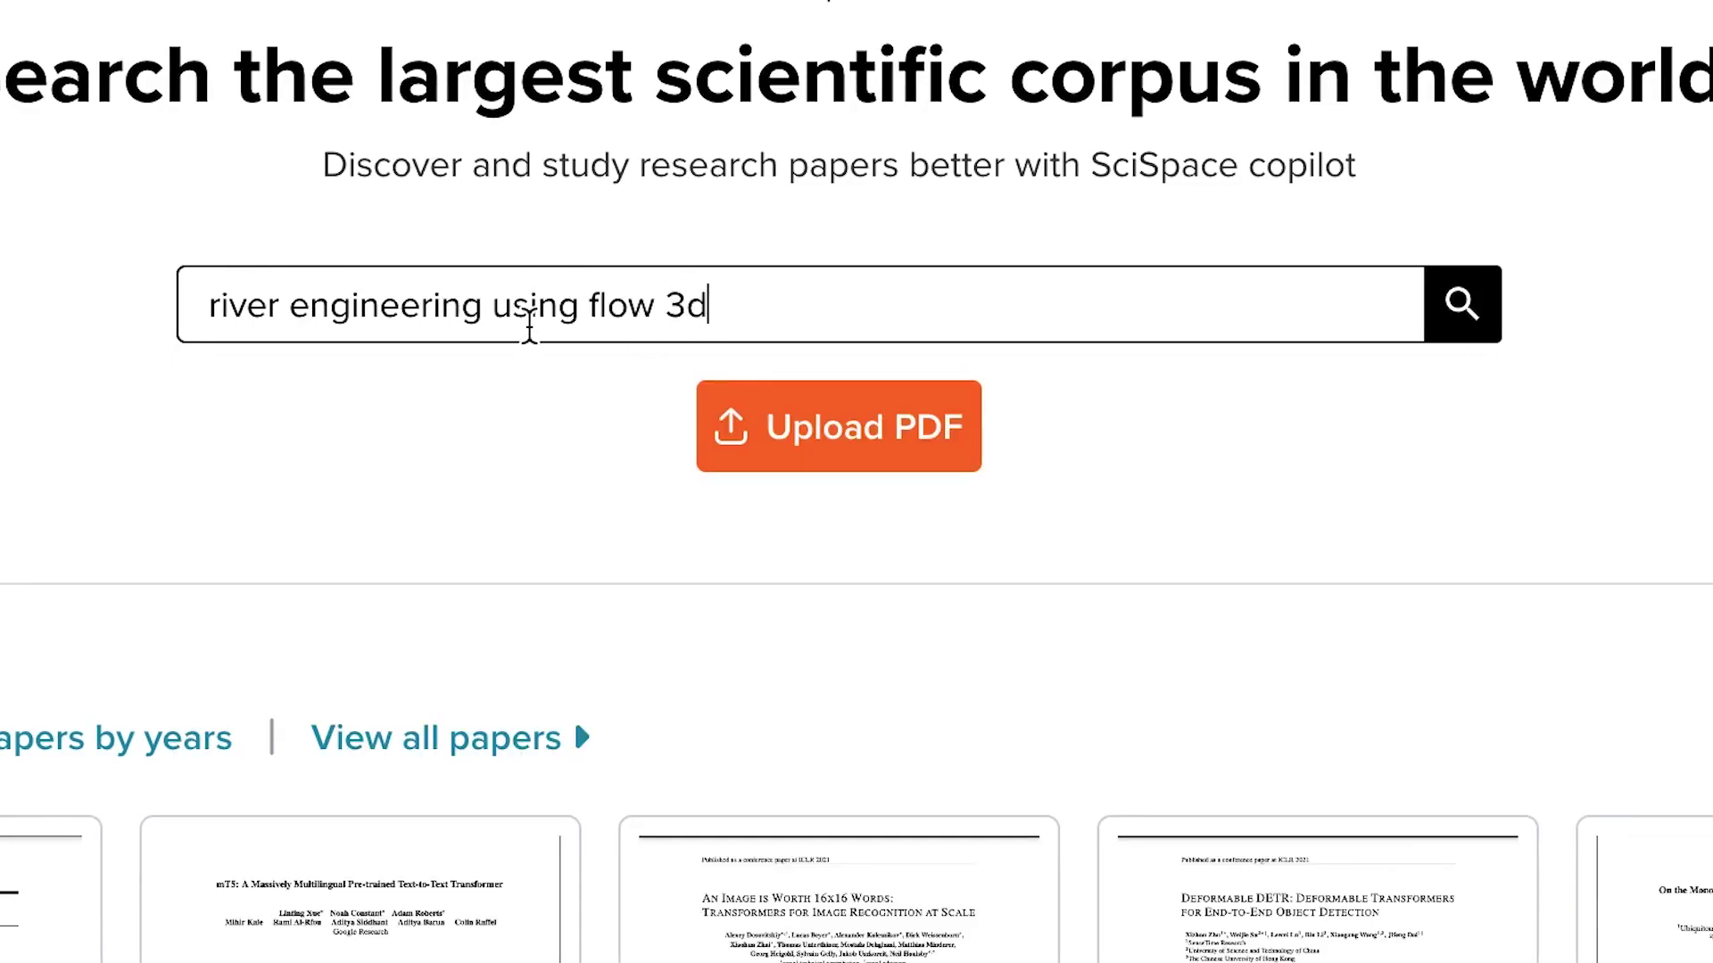
pyautogui.press('Return')
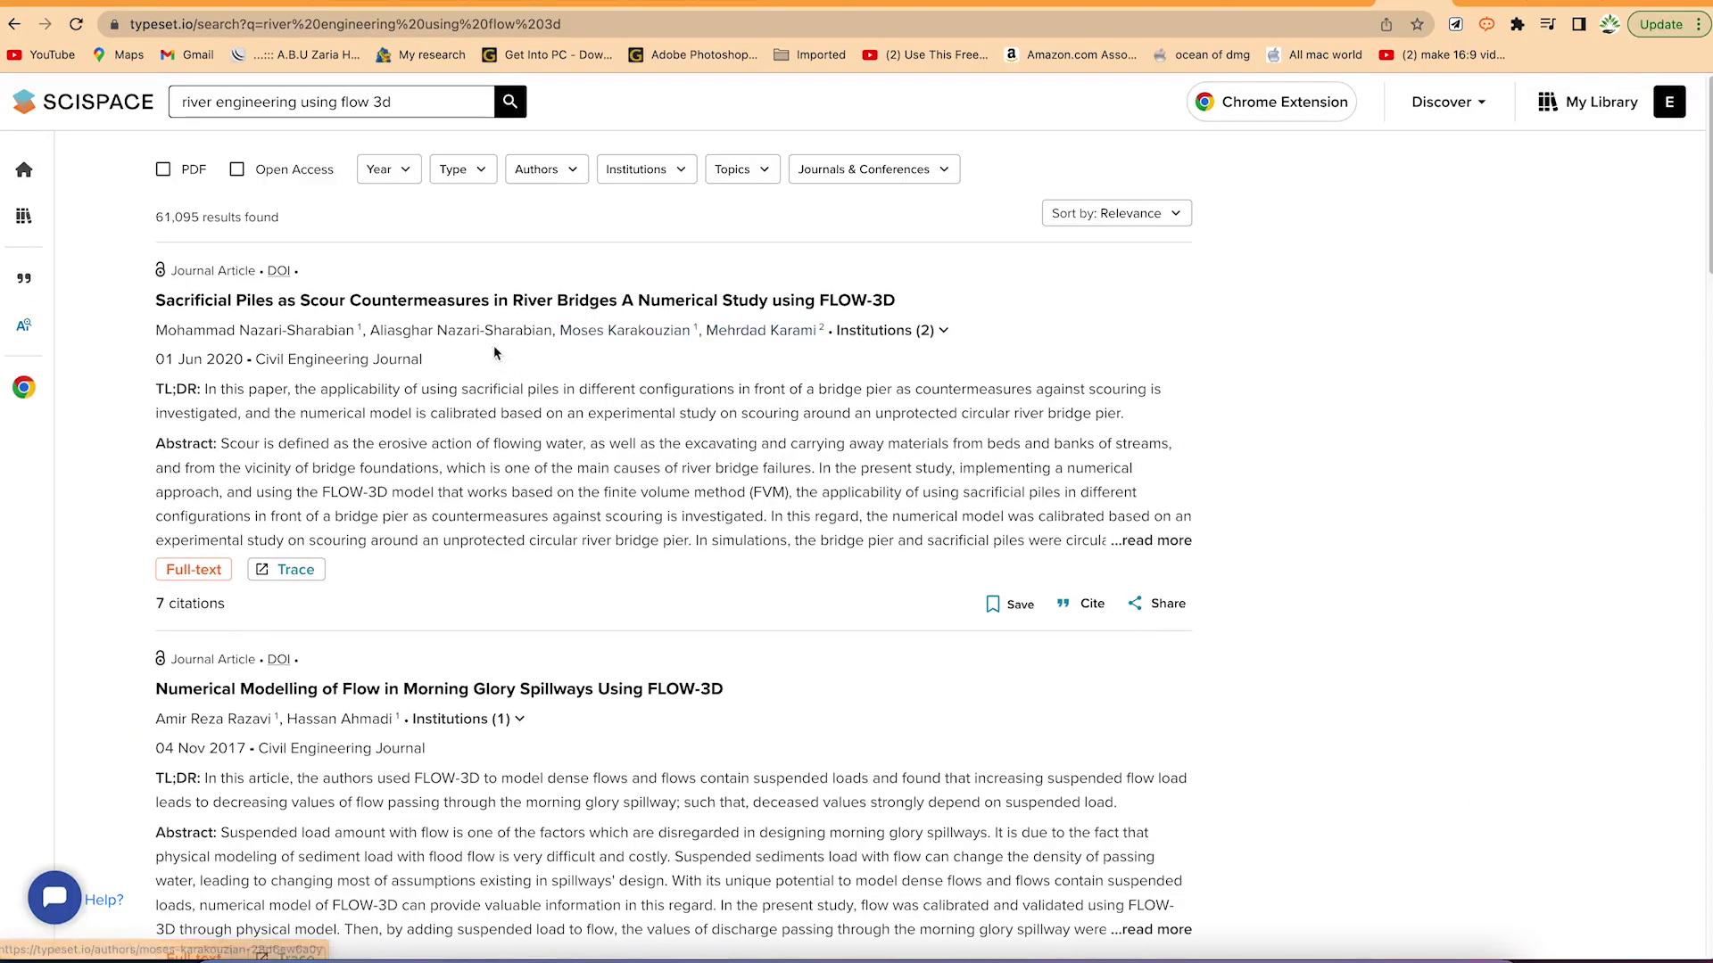
pyautogui.scroll(-9, 553, 728)
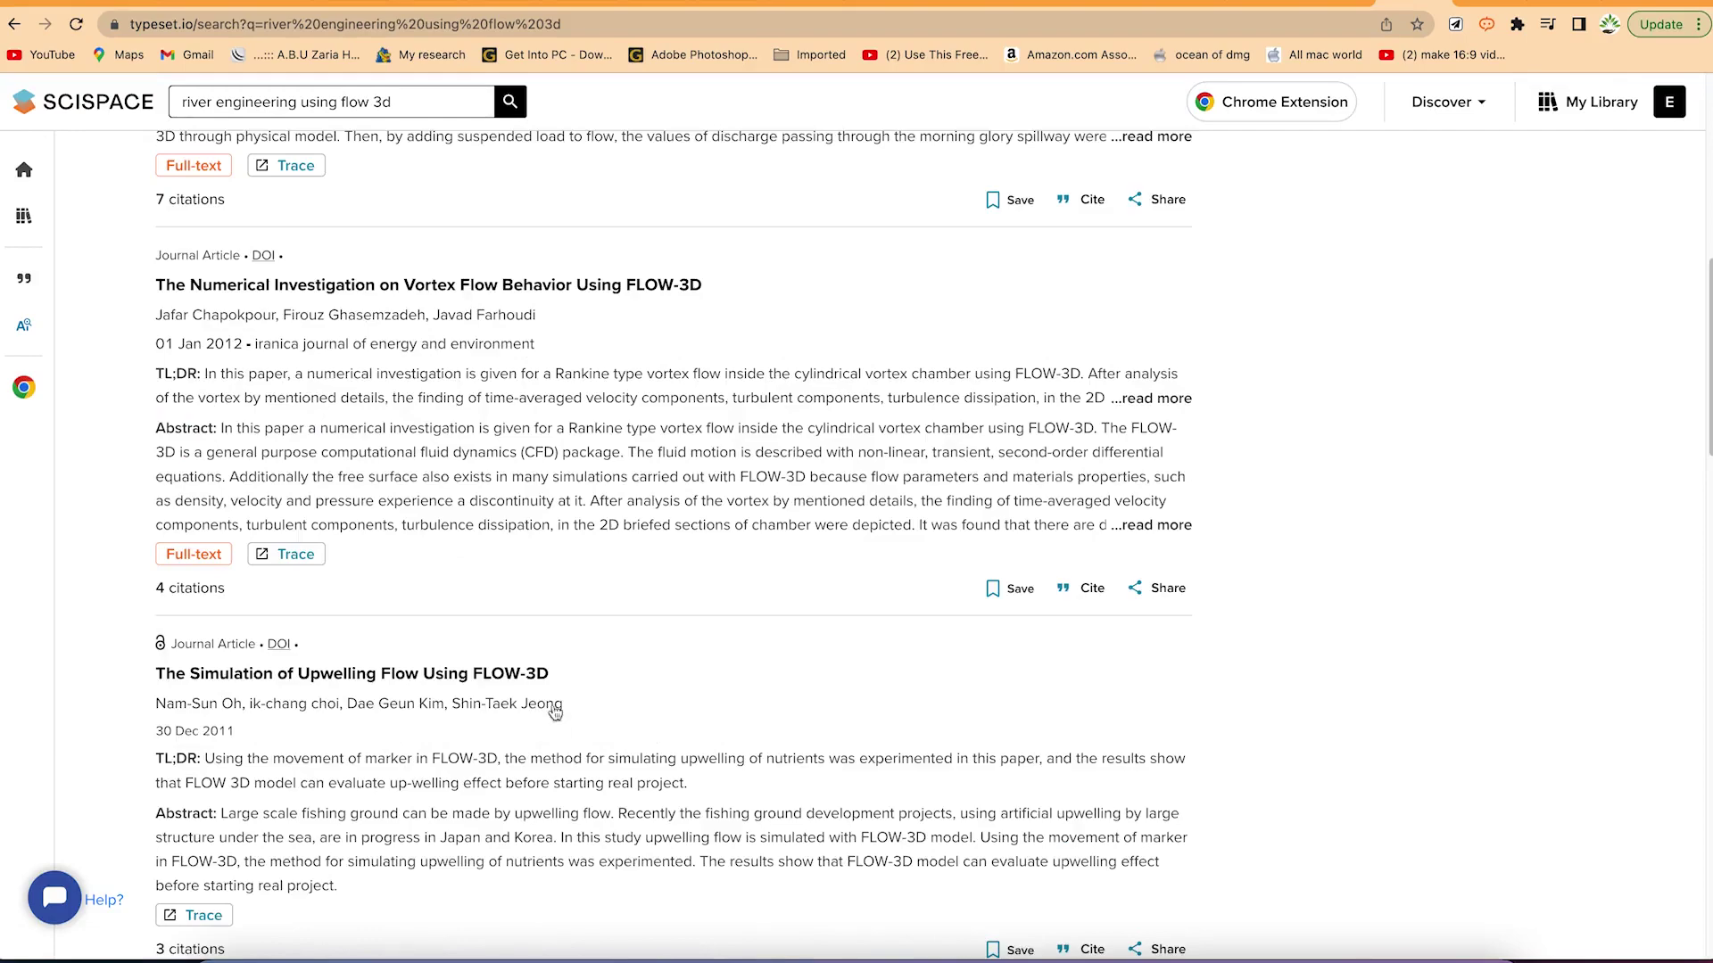
pyautogui.scroll(-3, 562, 709)
pyautogui.scroll(15, 566, 580)
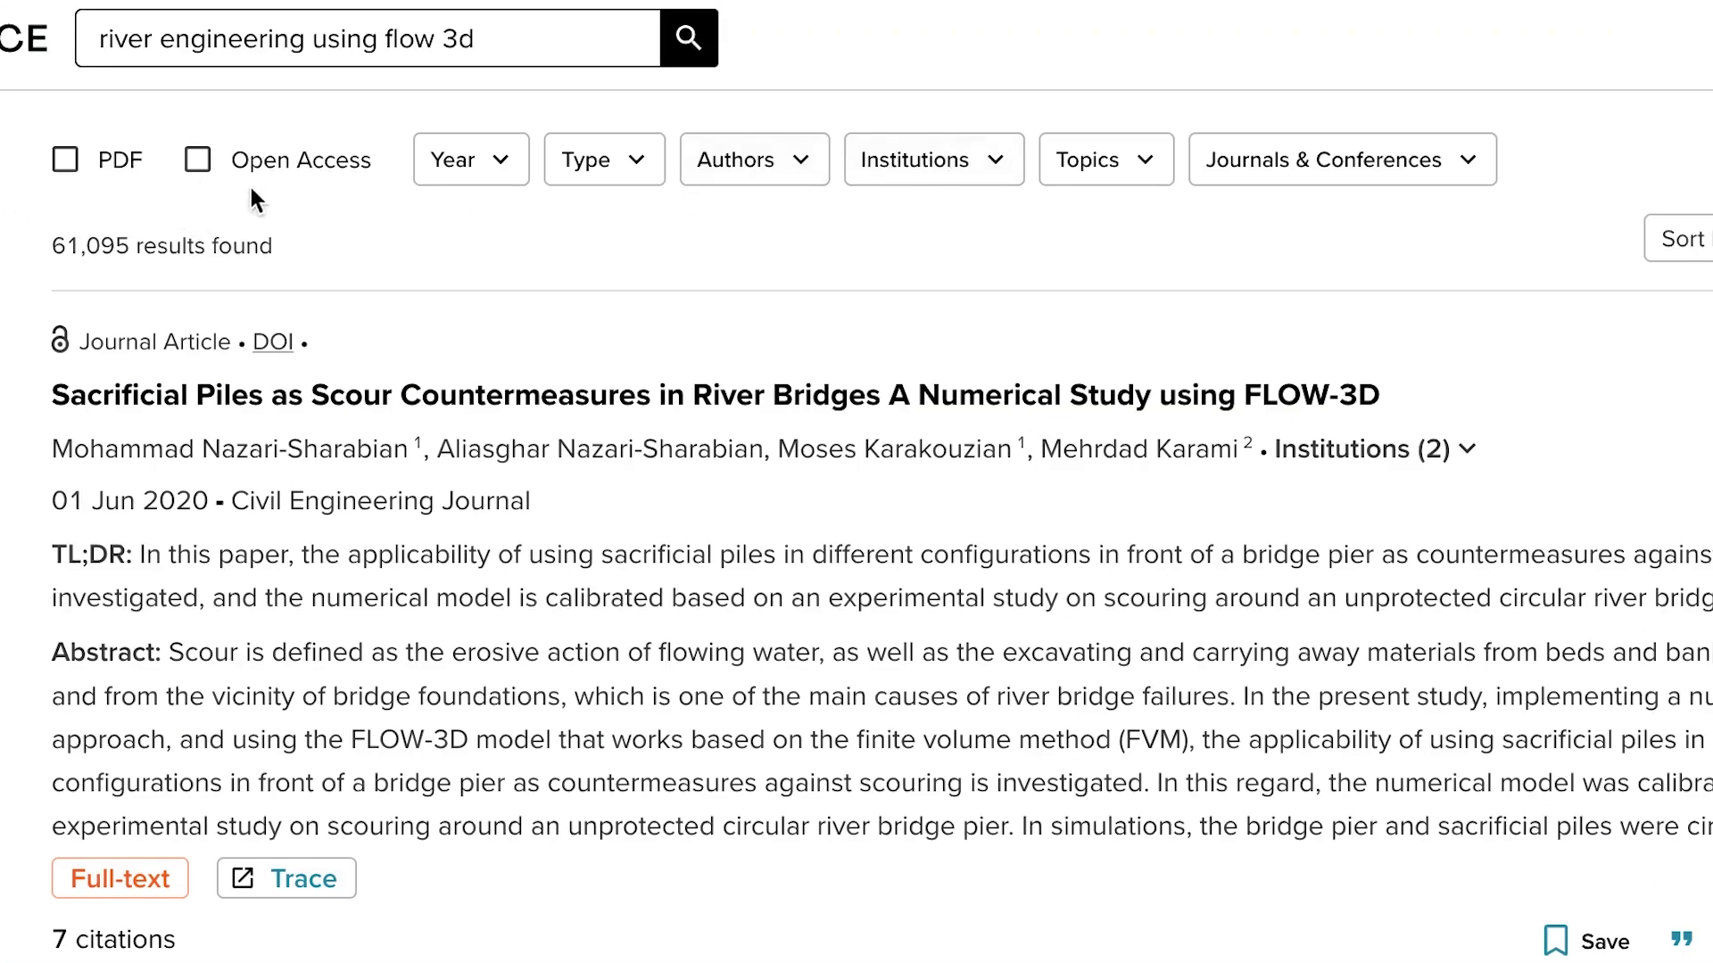
# Limit the search results to open-access papers with a PDF, published from 2021 to 2022.
pyautogui.click(66, 161)
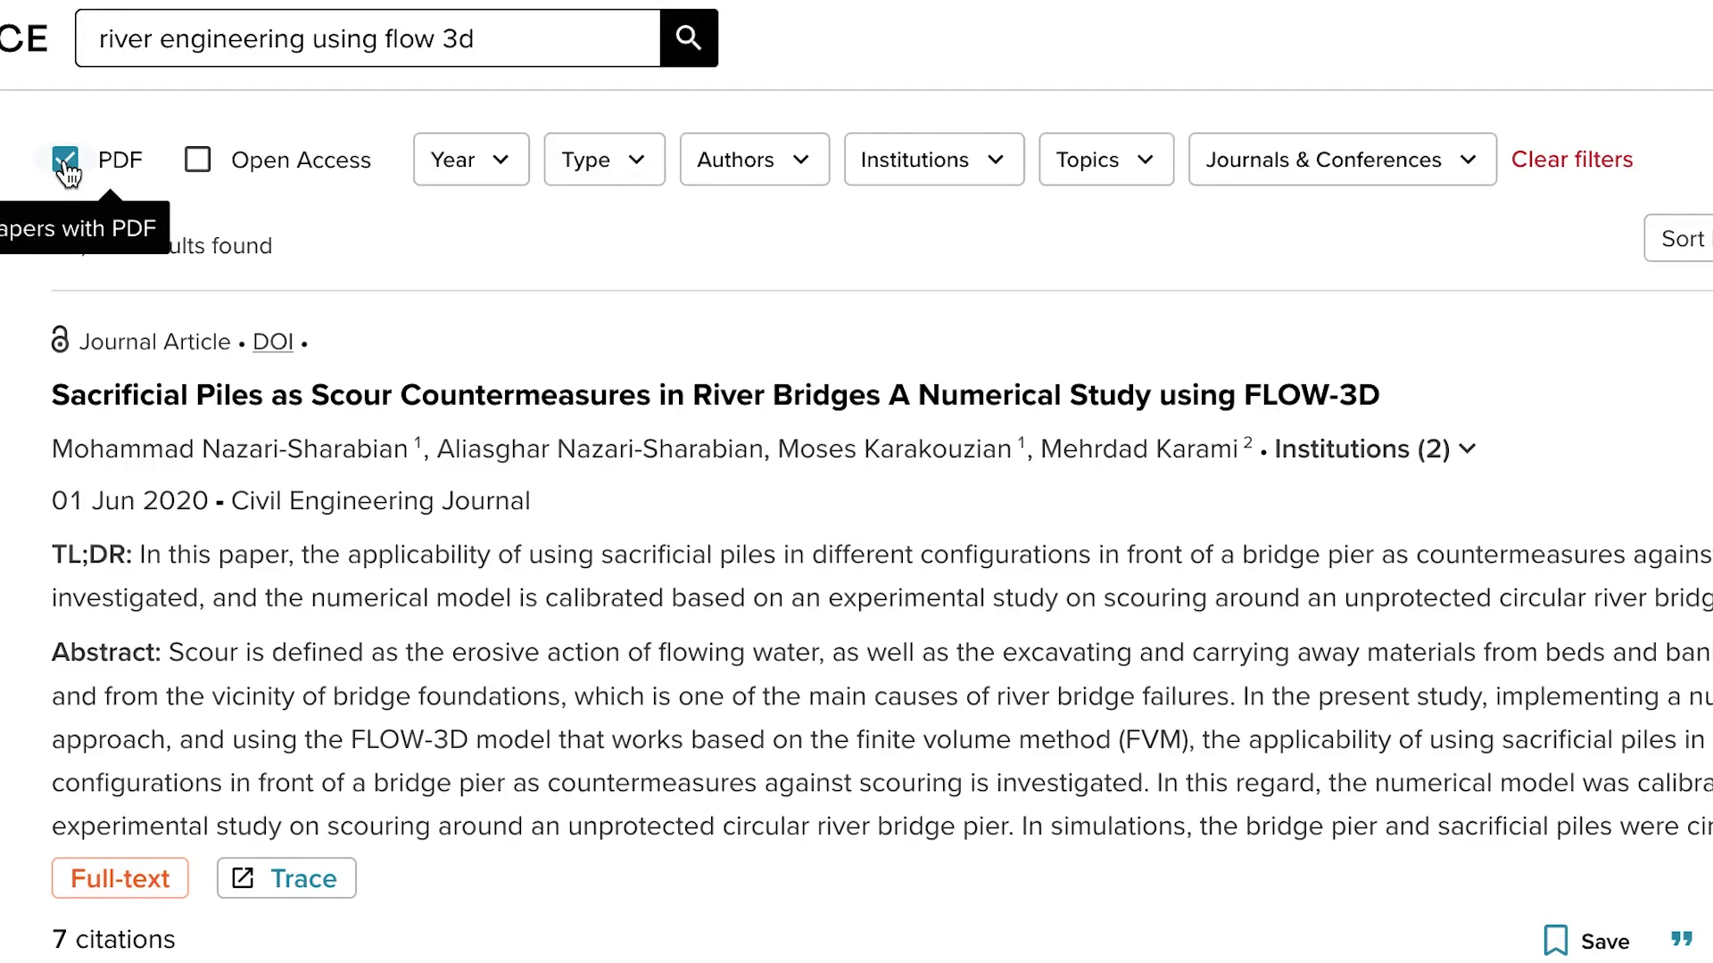
pyautogui.click(198, 163)
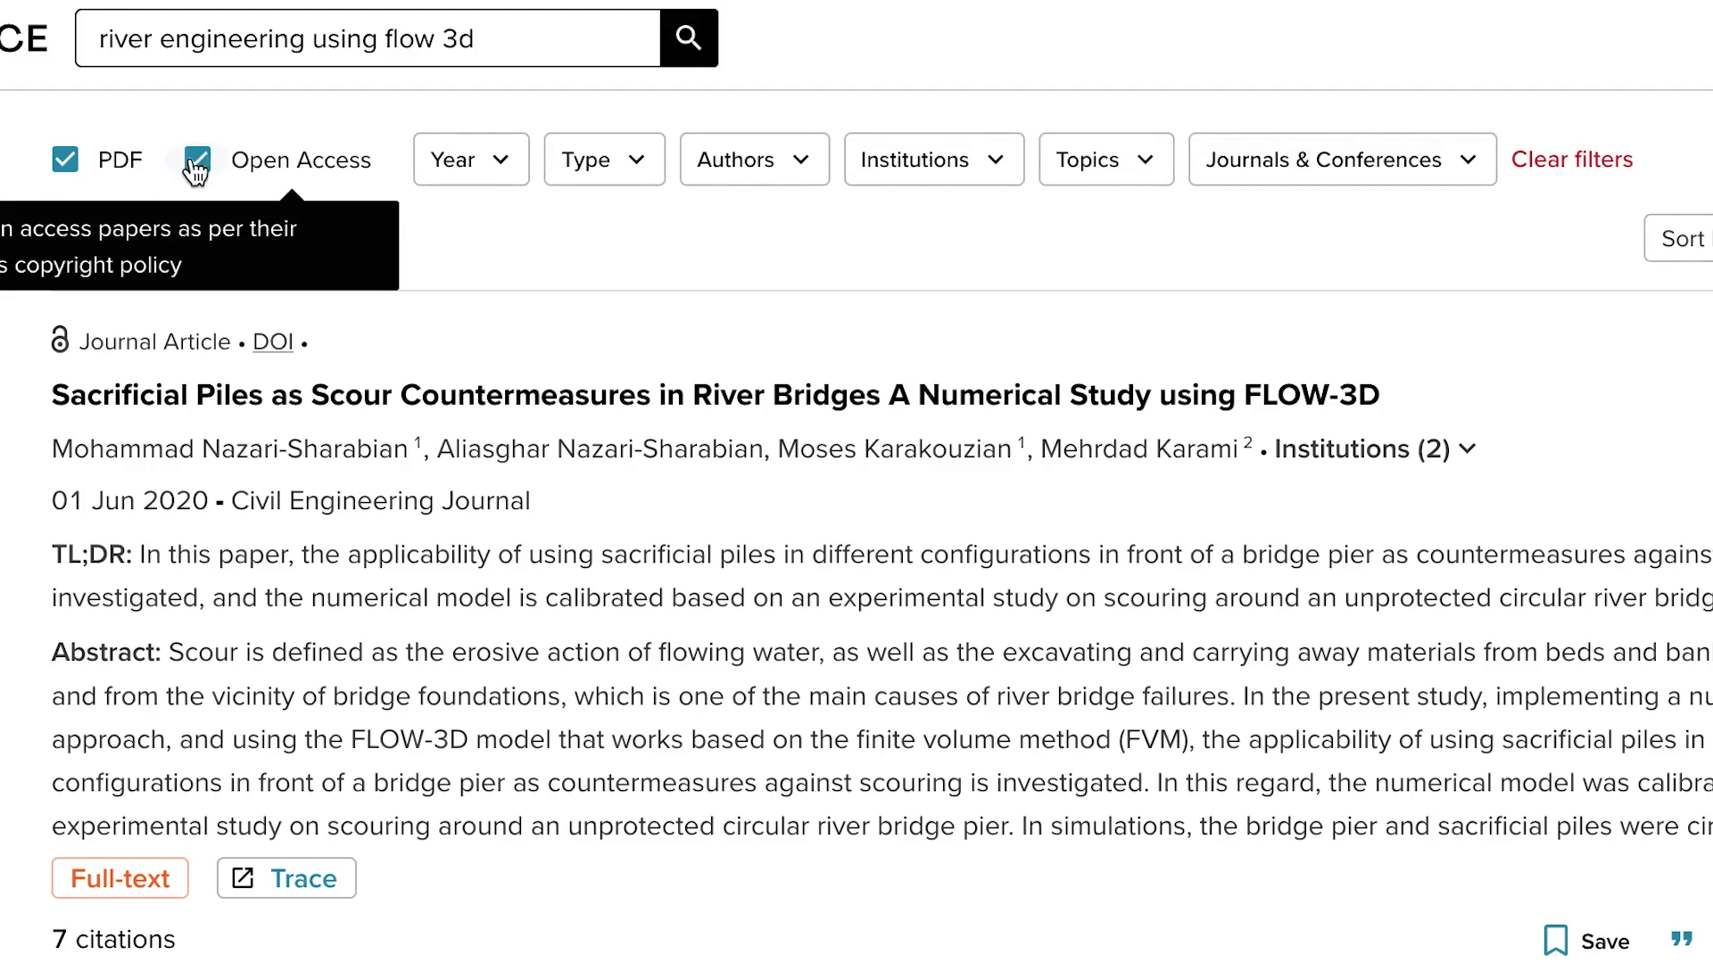
pyautogui.click(489, 167)
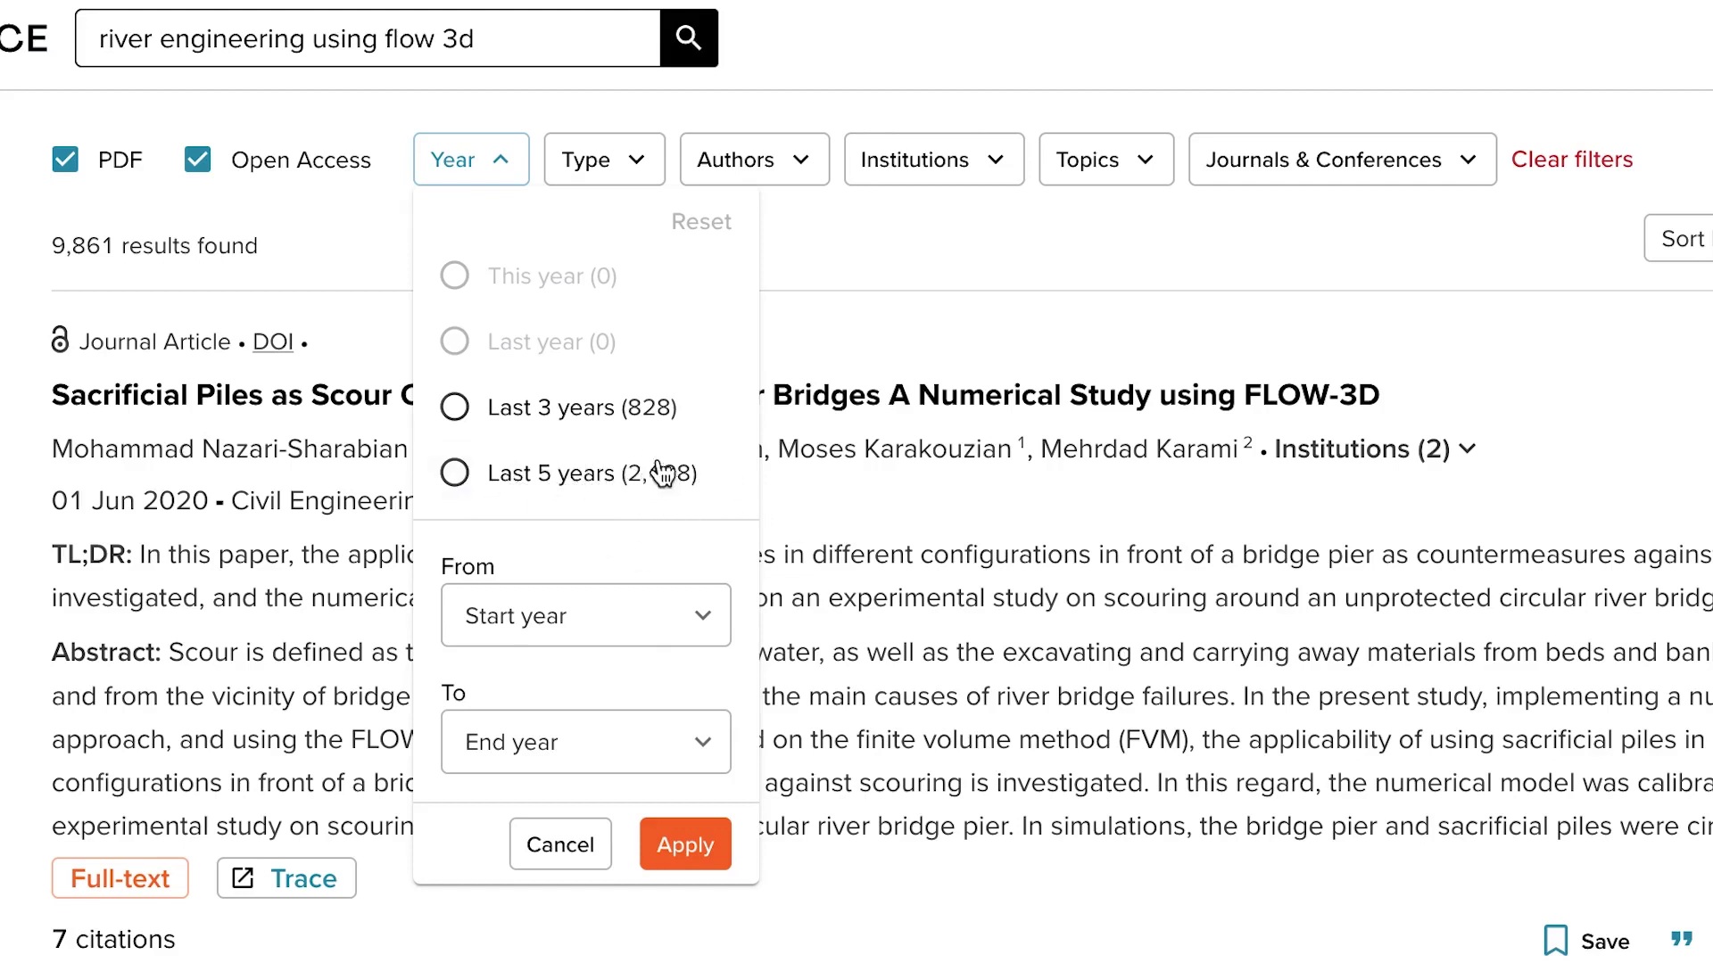
pyautogui.click(682, 601)
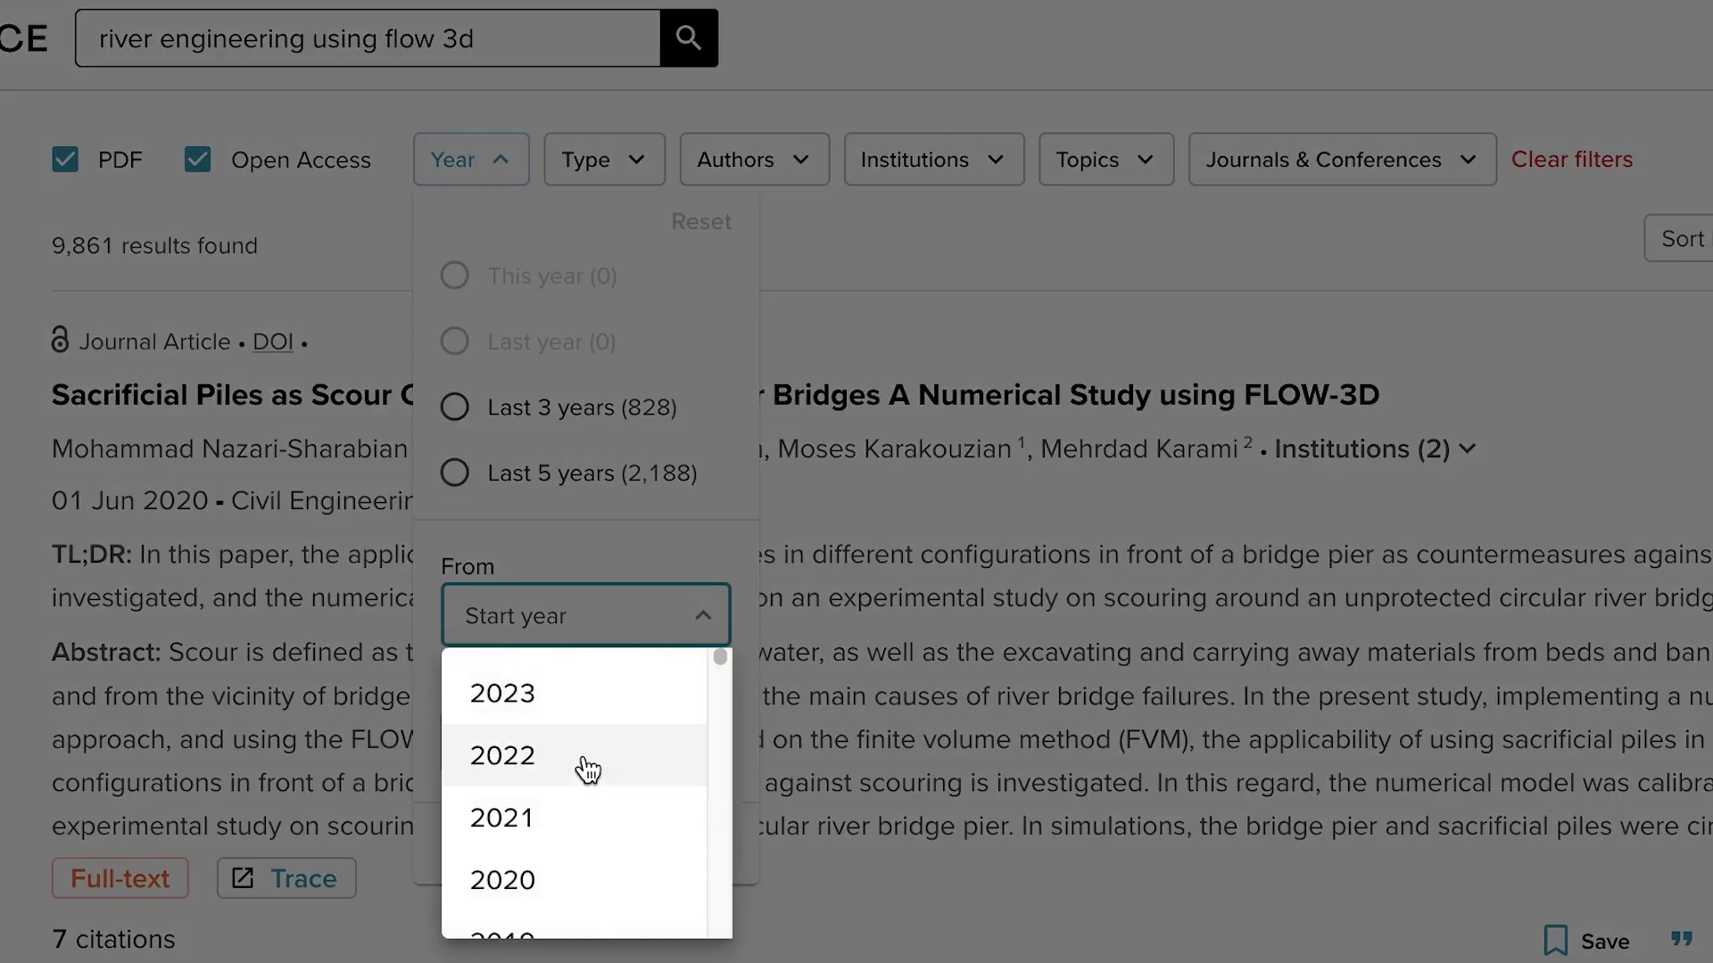
pyautogui.click(574, 824)
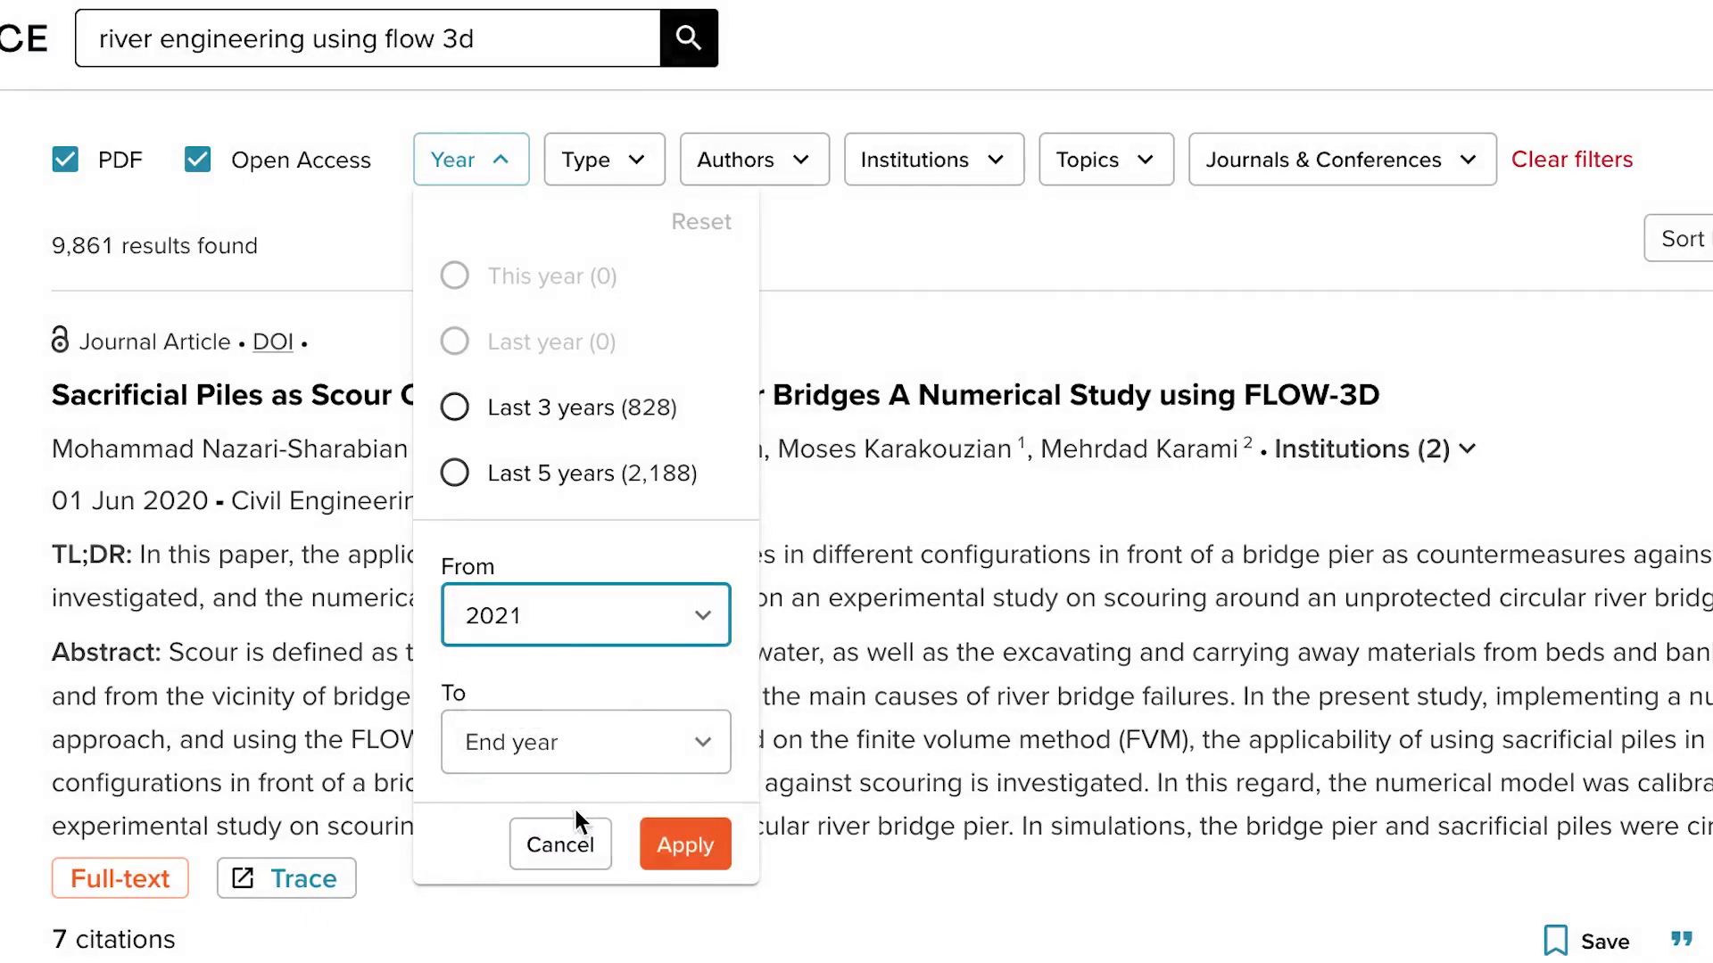
pyautogui.click(607, 741)
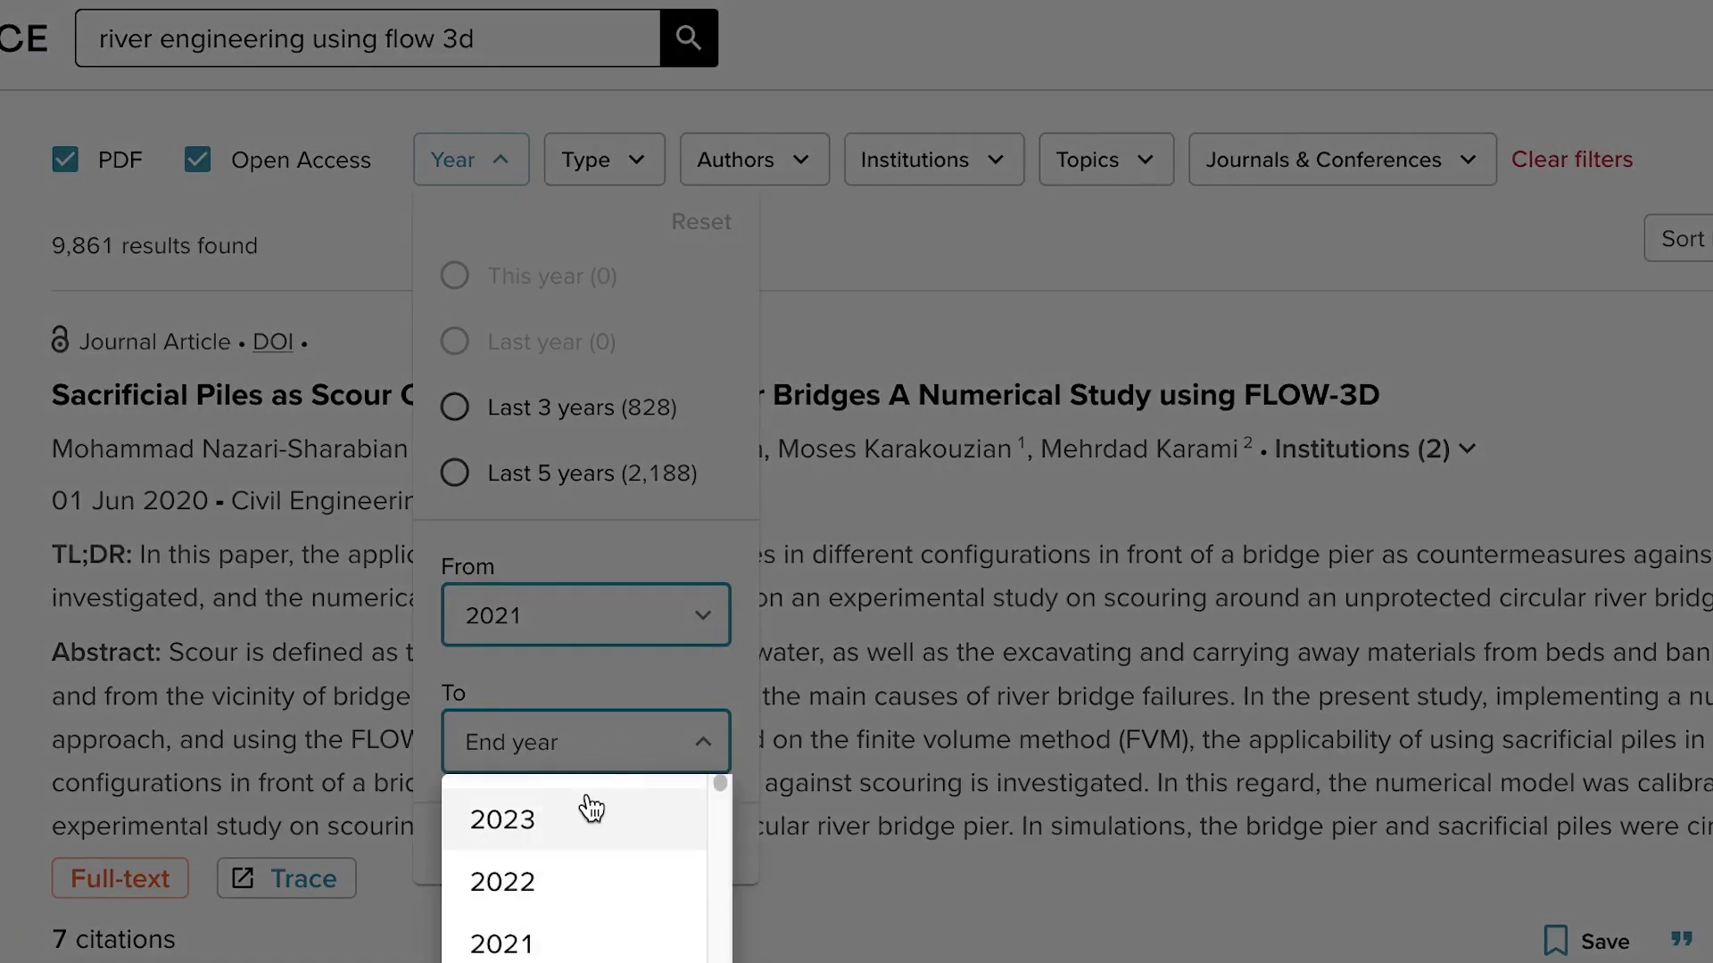
pyautogui.click(607, 803)
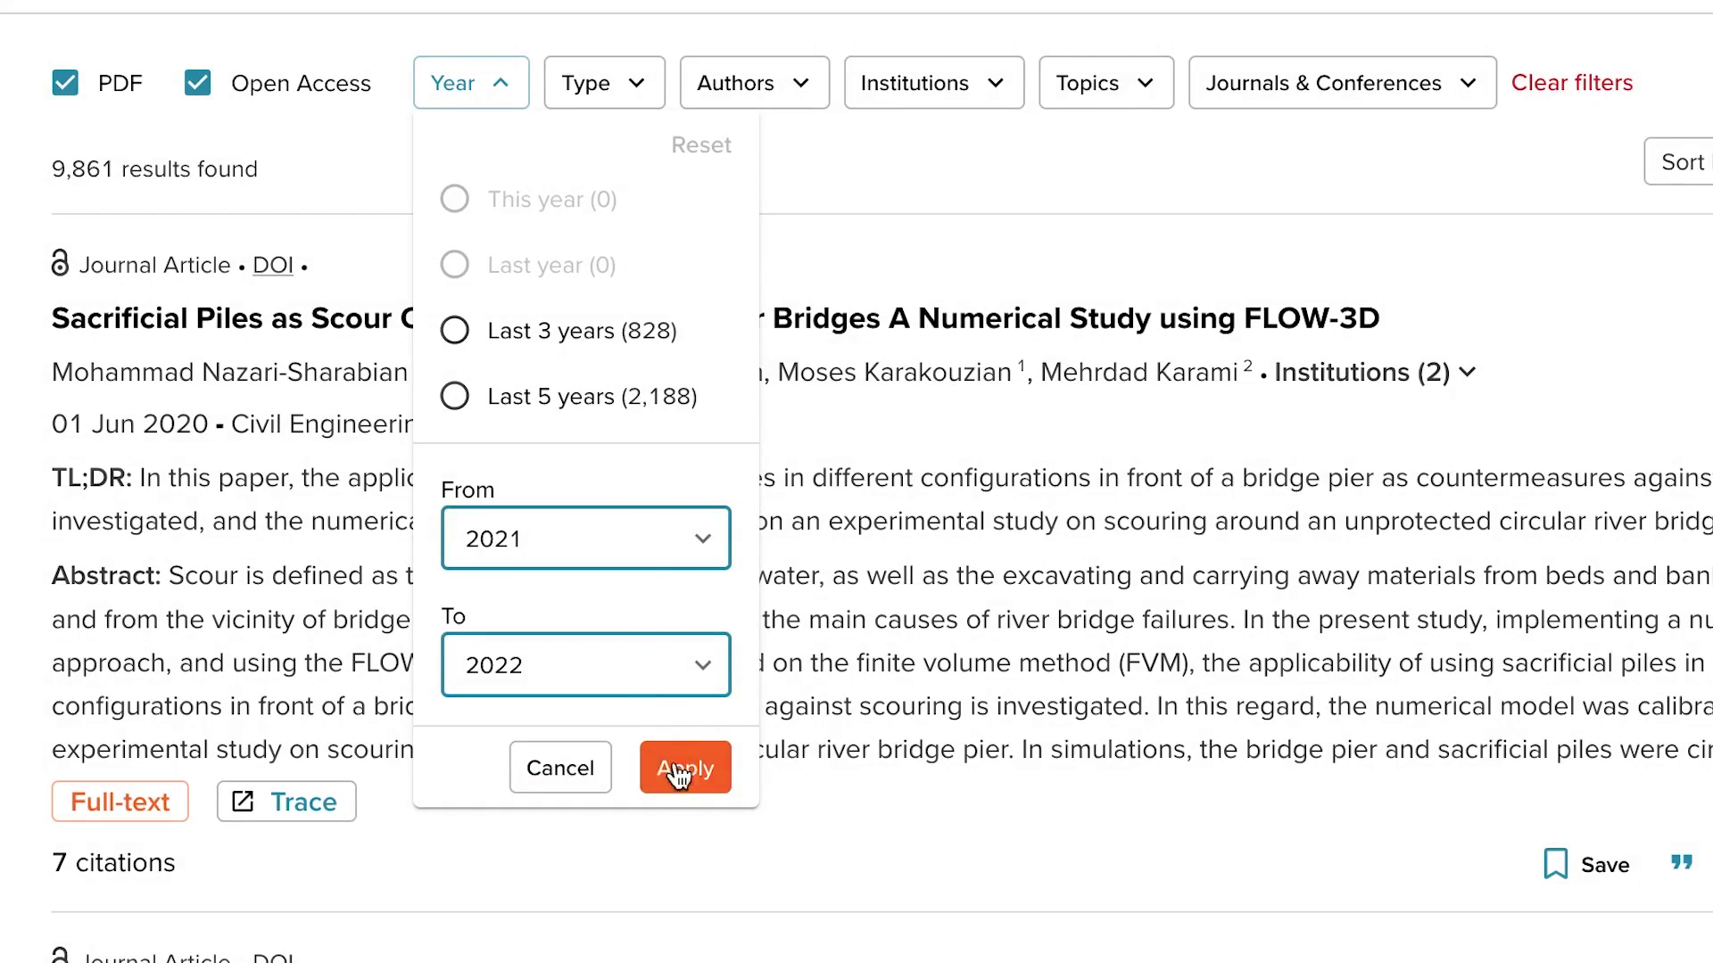
pyautogui.click(679, 773)
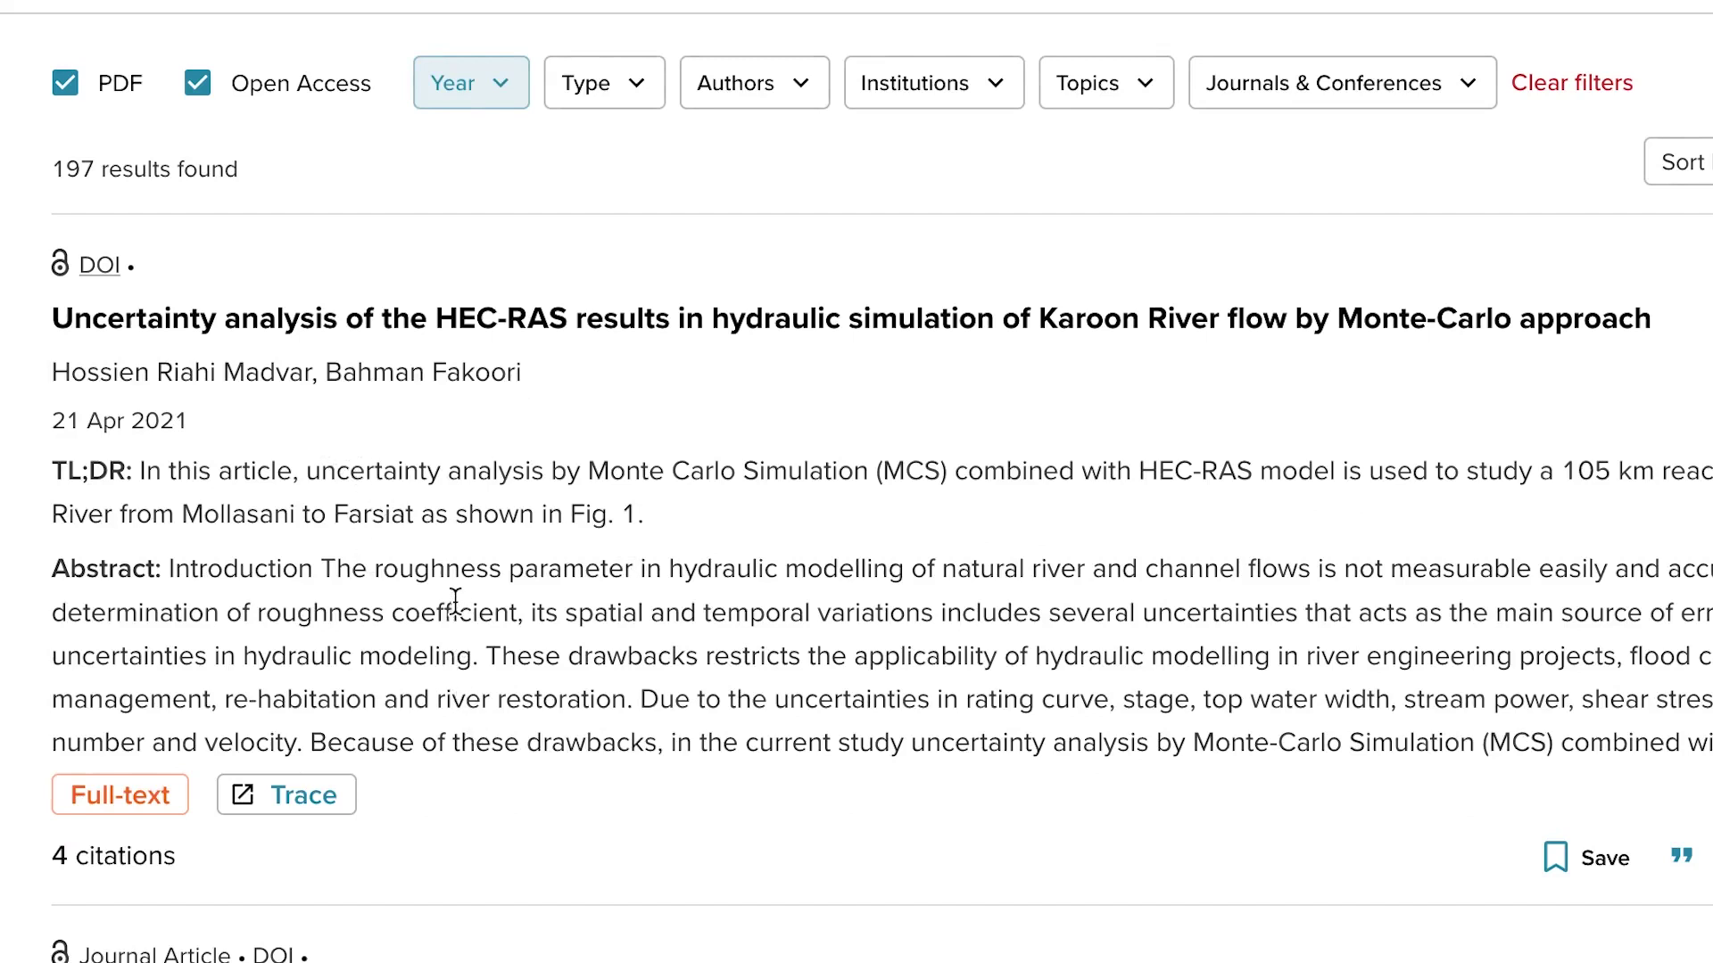
# Filter the results by publication type to show only Journal Article entries.
pyautogui.click(630, 90)
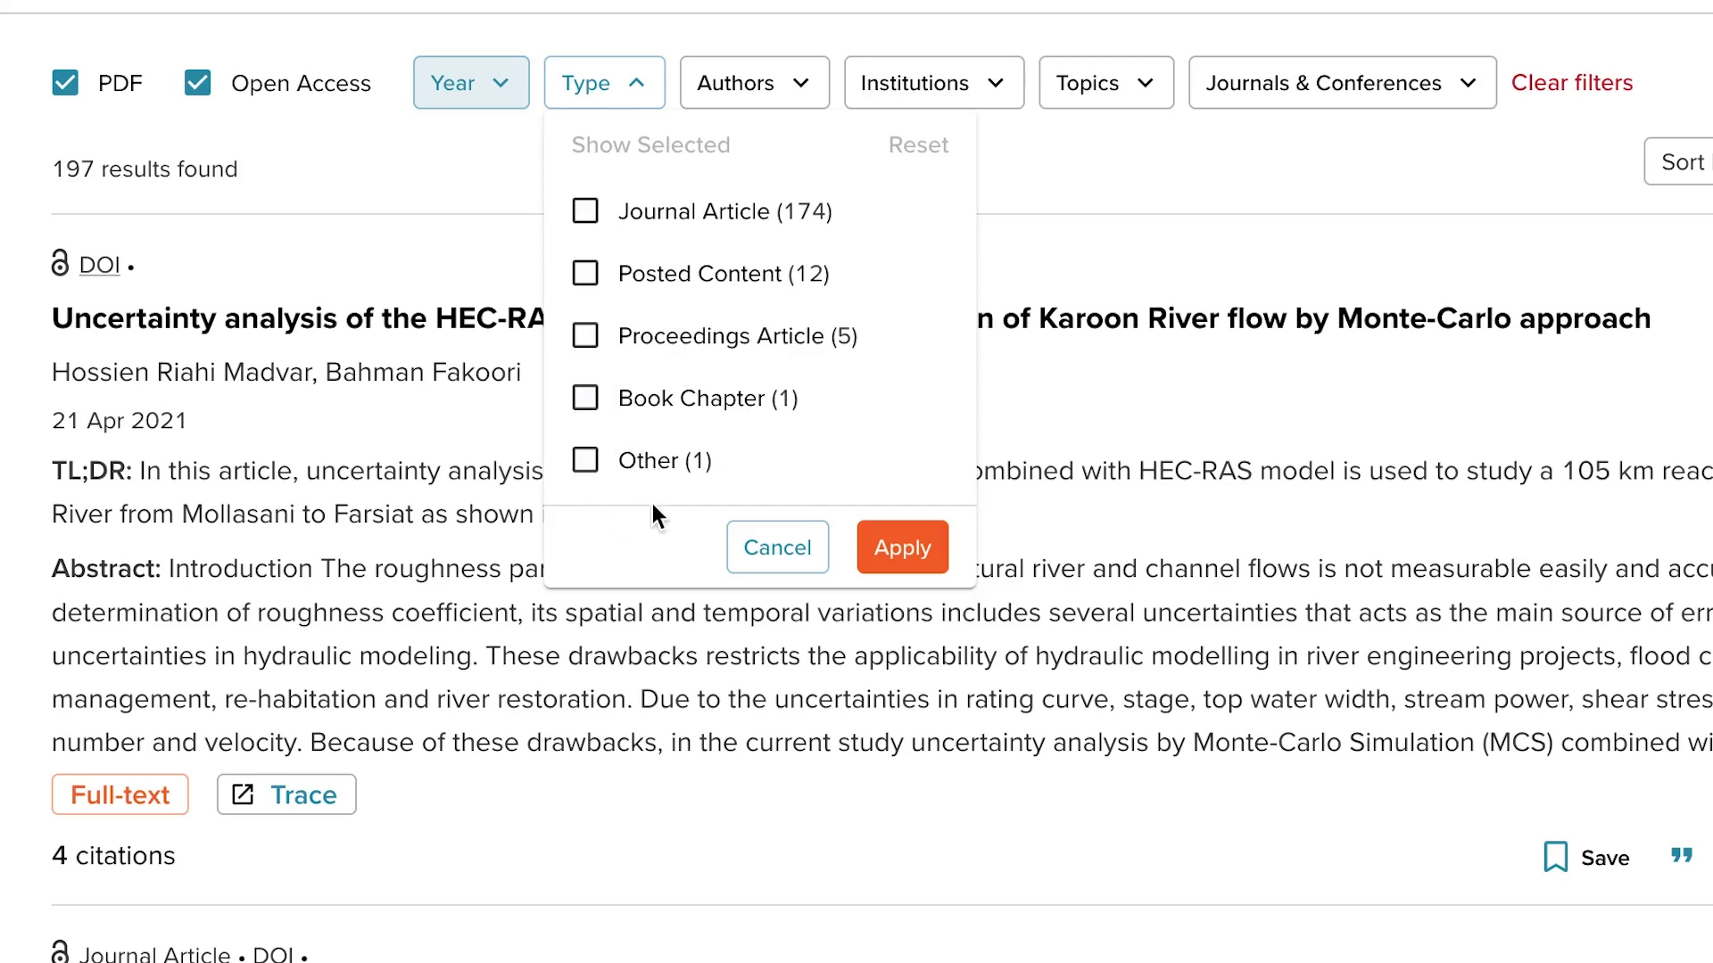
pyautogui.click(587, 214)
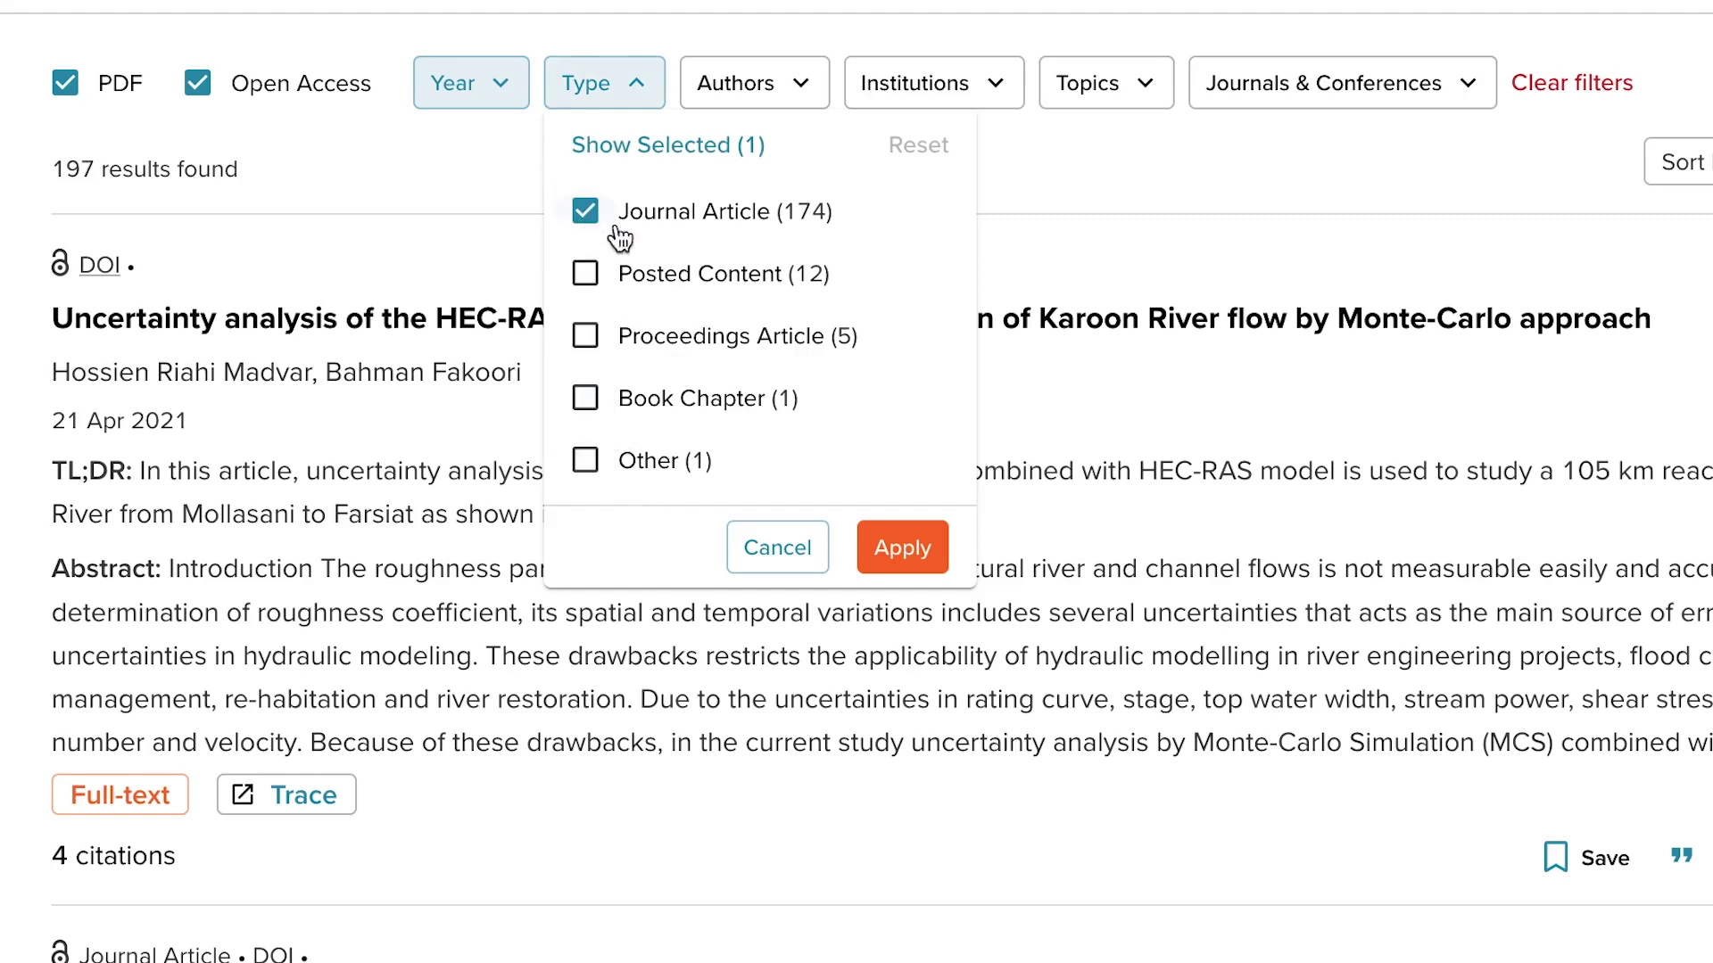
pyautogui.click(943, 546)
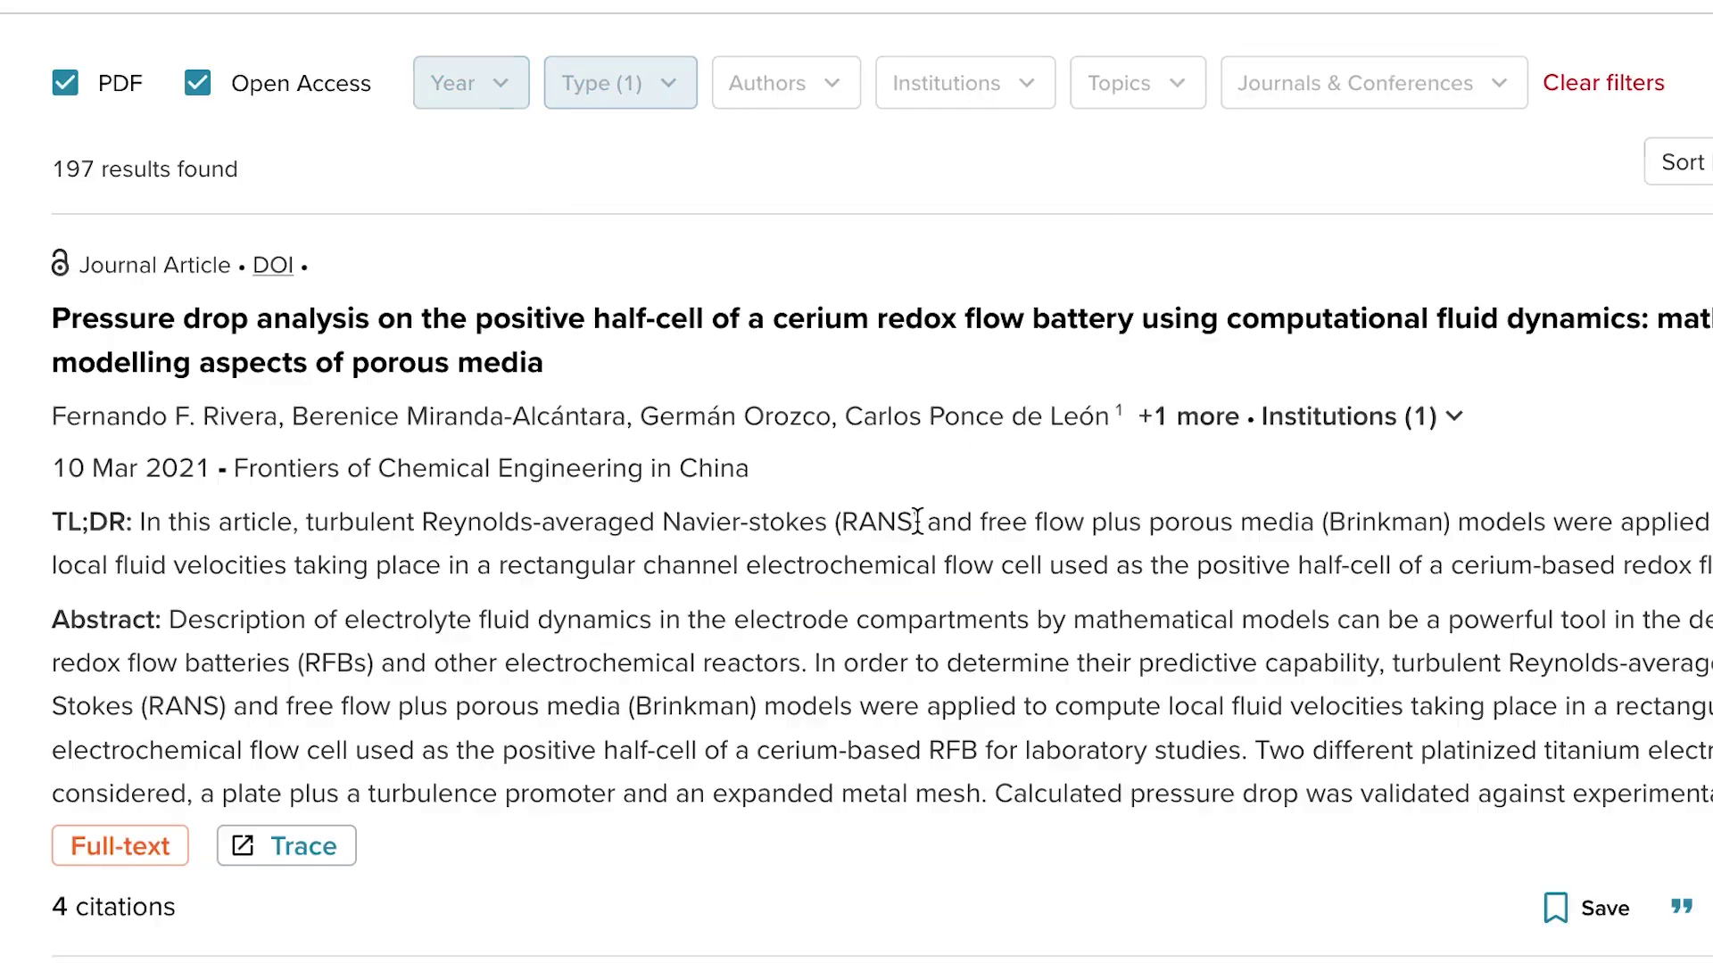
# Examine the filter options offered for authors, institutions, topics, and journals and conferences without applying any.
pyautogui.click(825, 96)
pyautogui.click(830, 89)
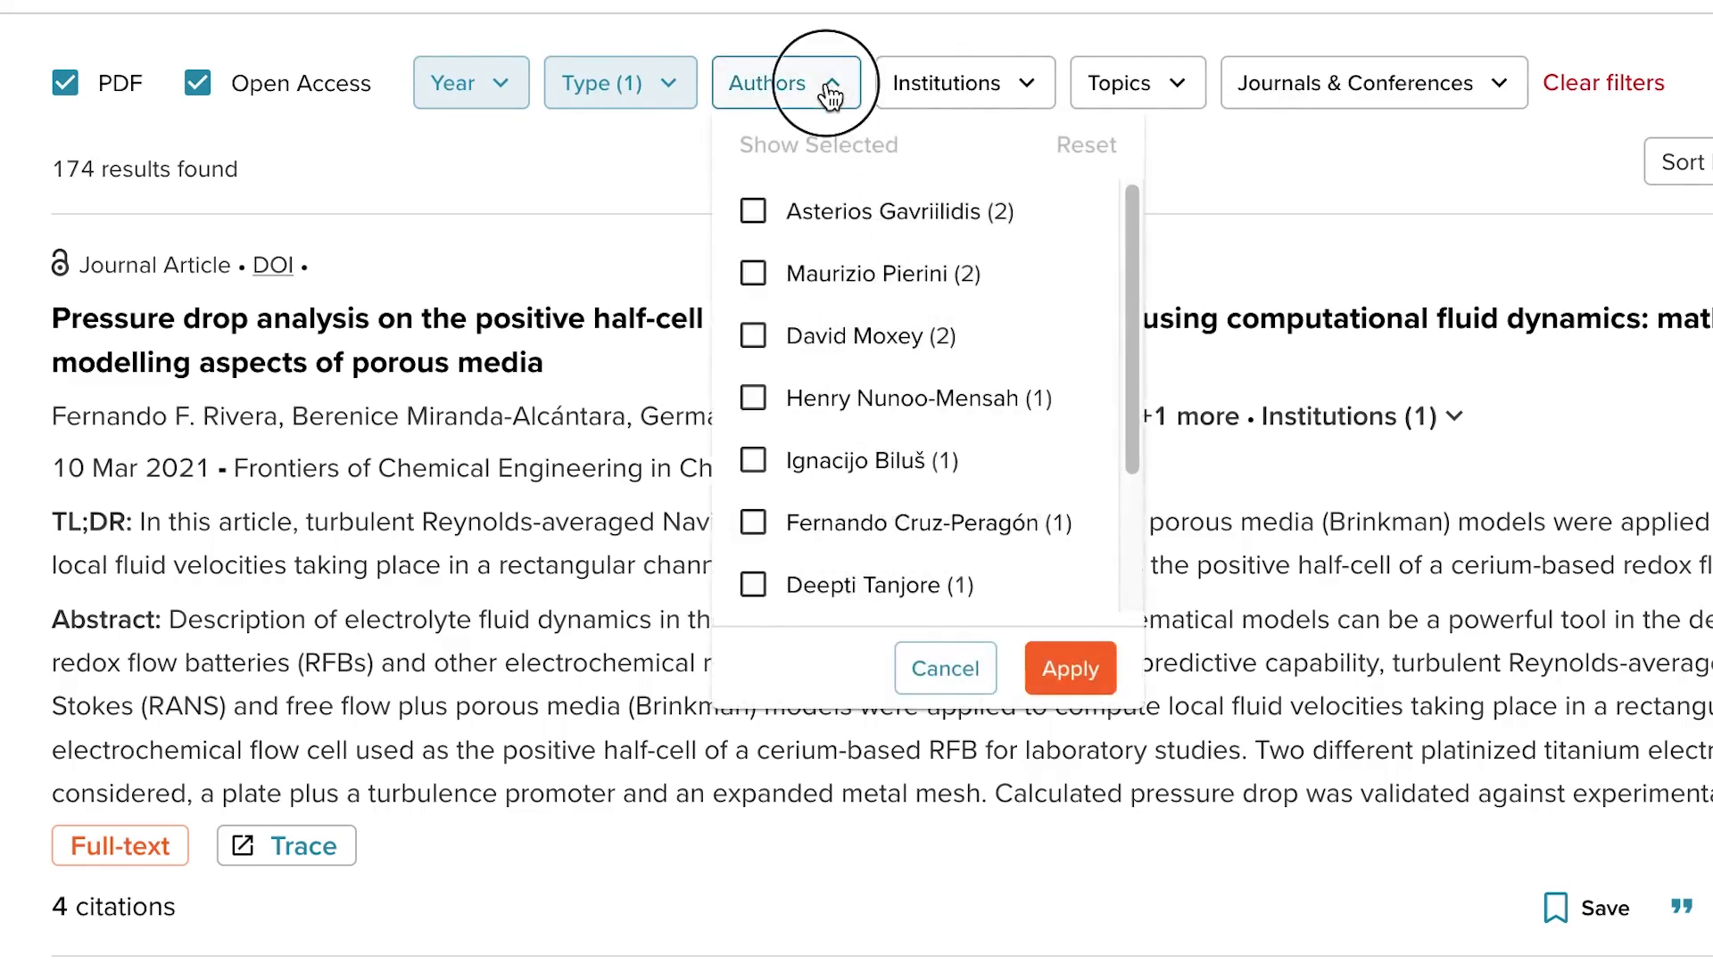
pyautogui.click(1032, 91)
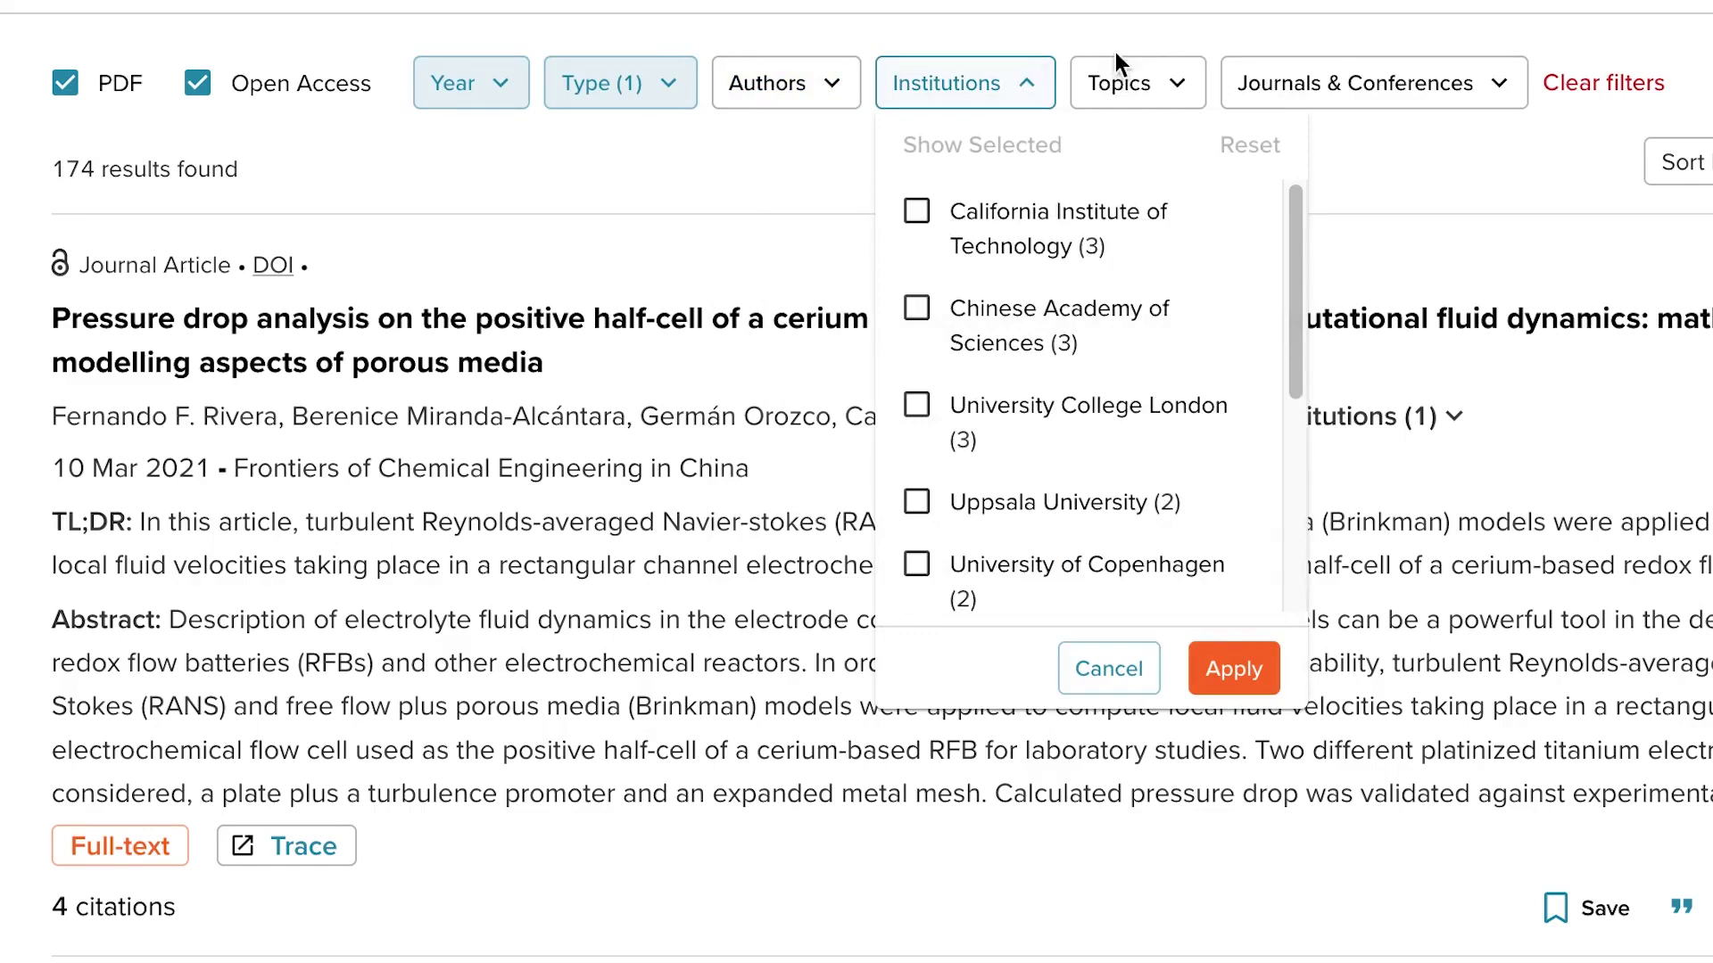
pyautogui.click(1182, 89)
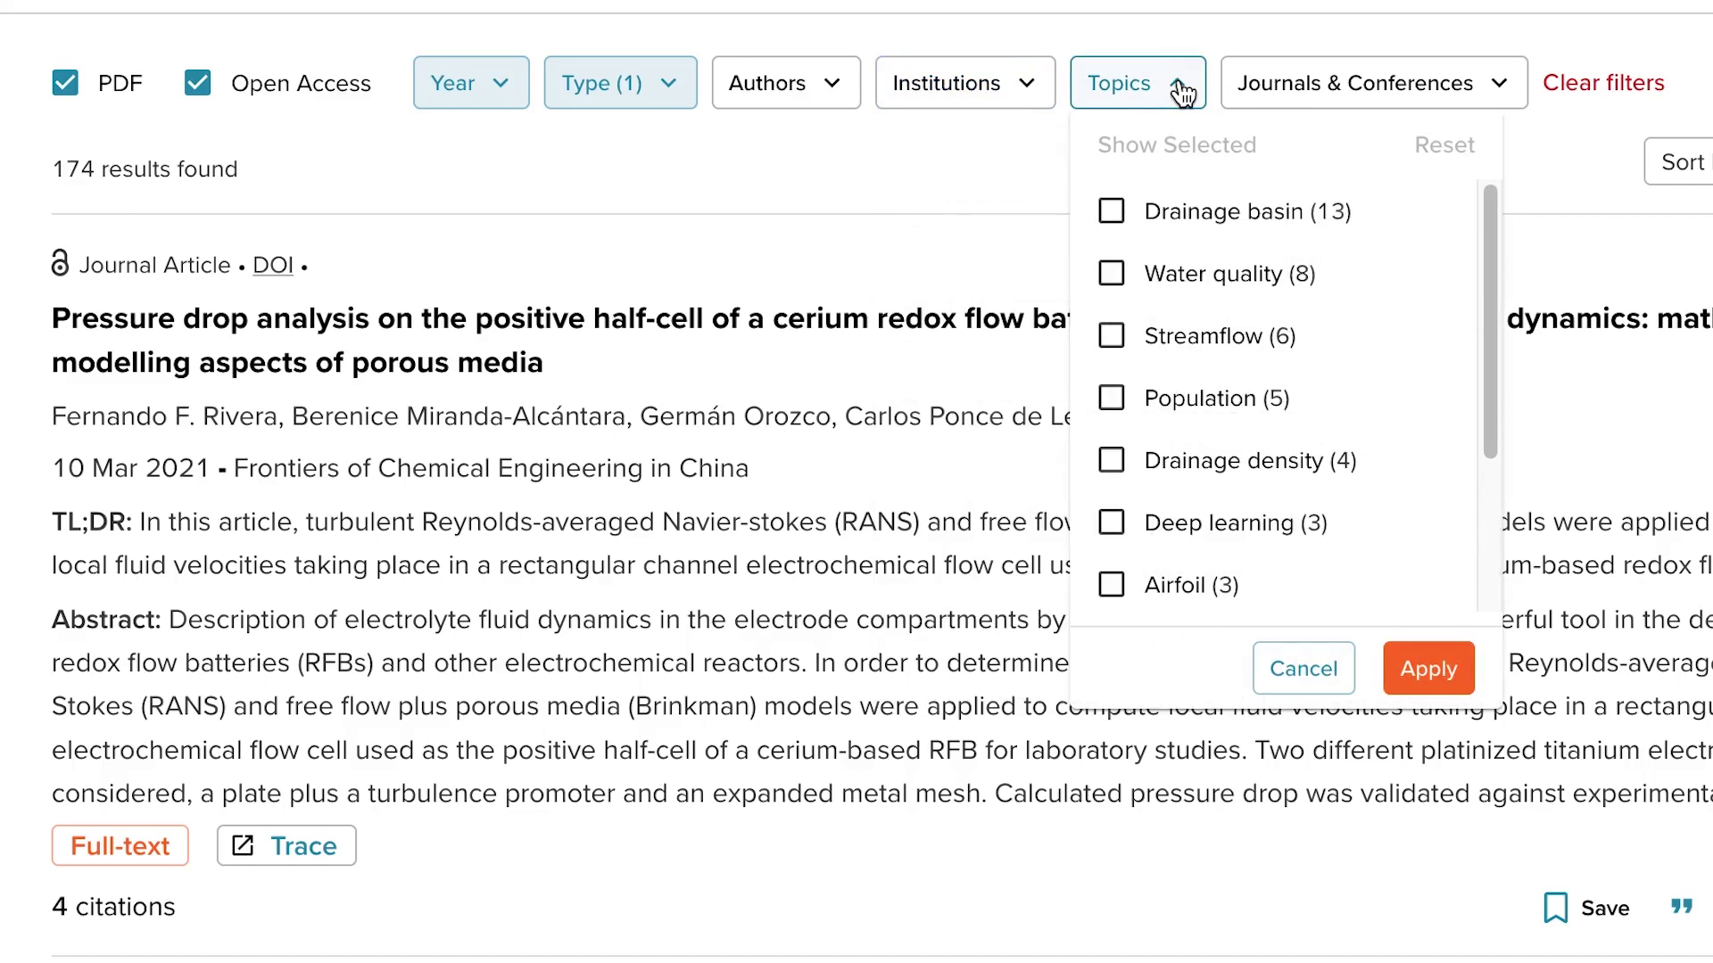
pyautogui.click(1182, 89)
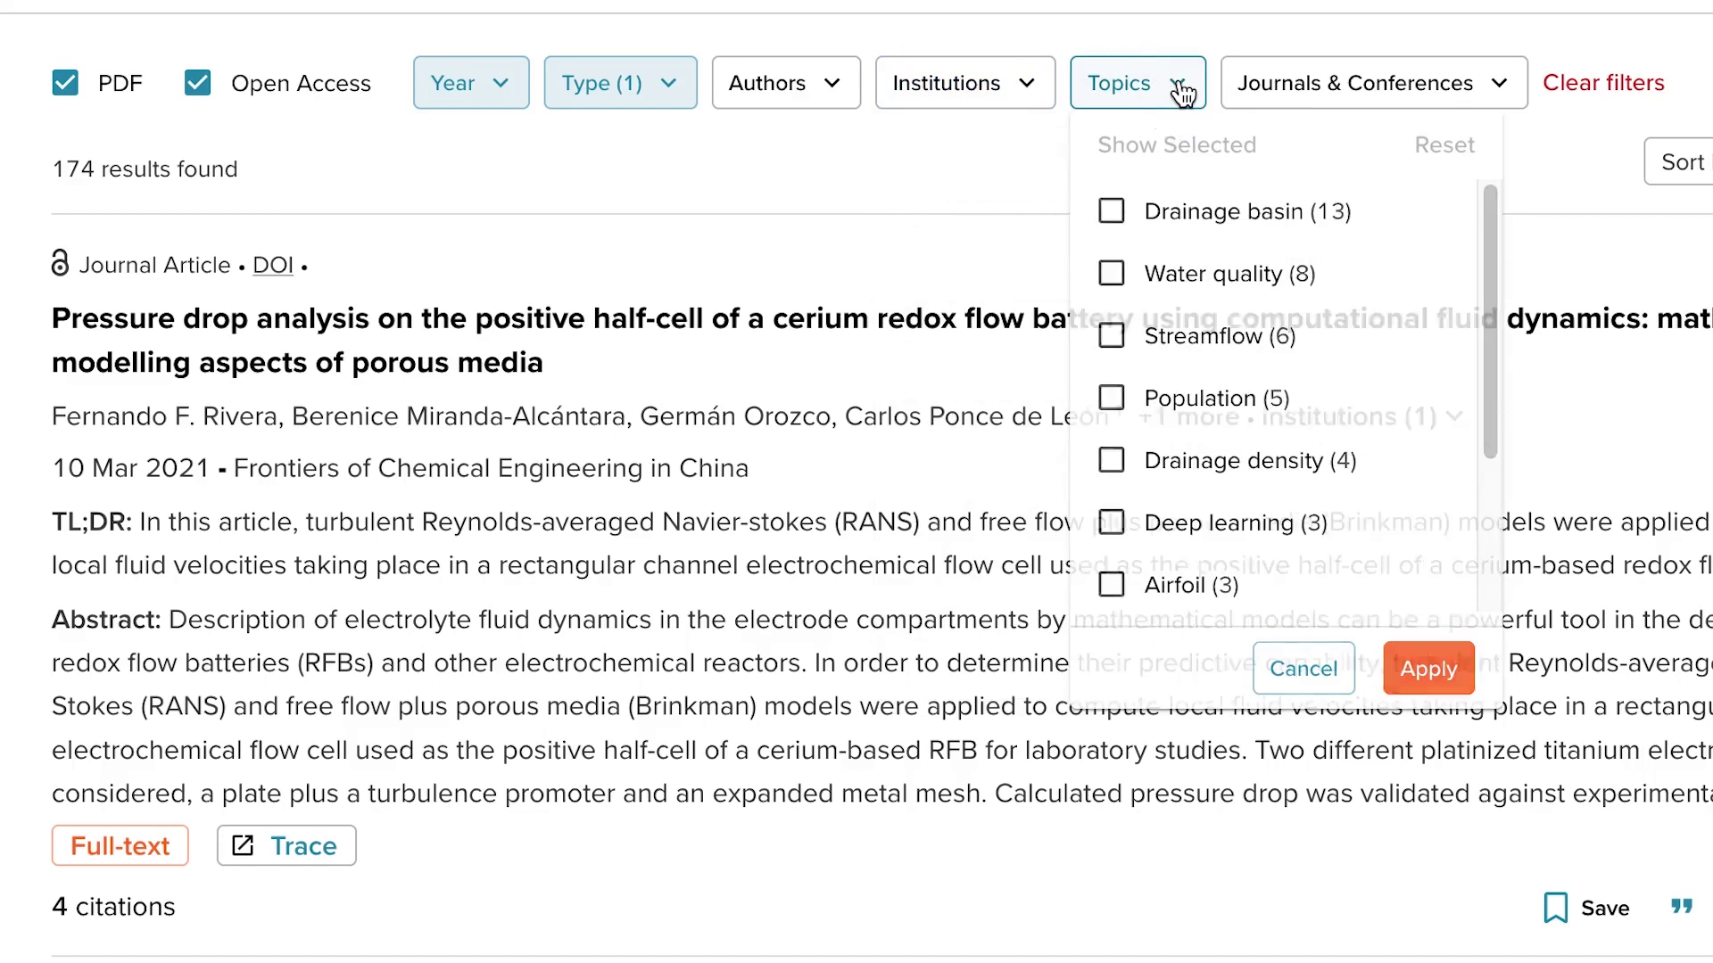
pyautogui.click(1469, 89)
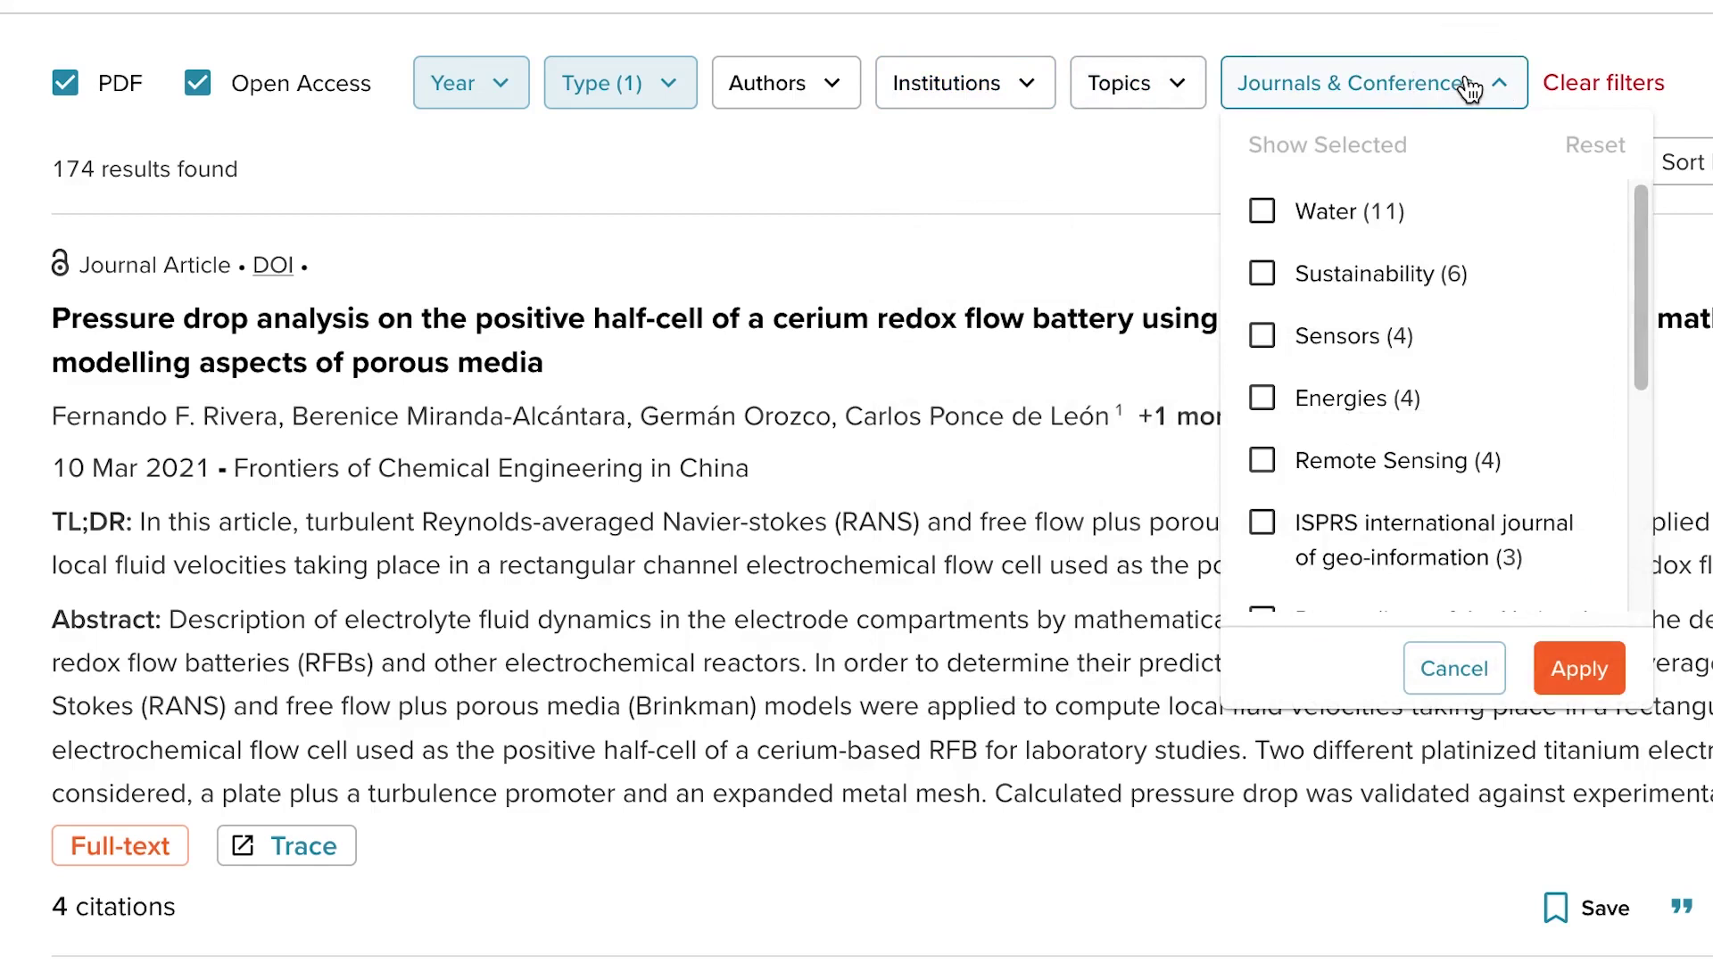
pyautogui.click(1488, 89)
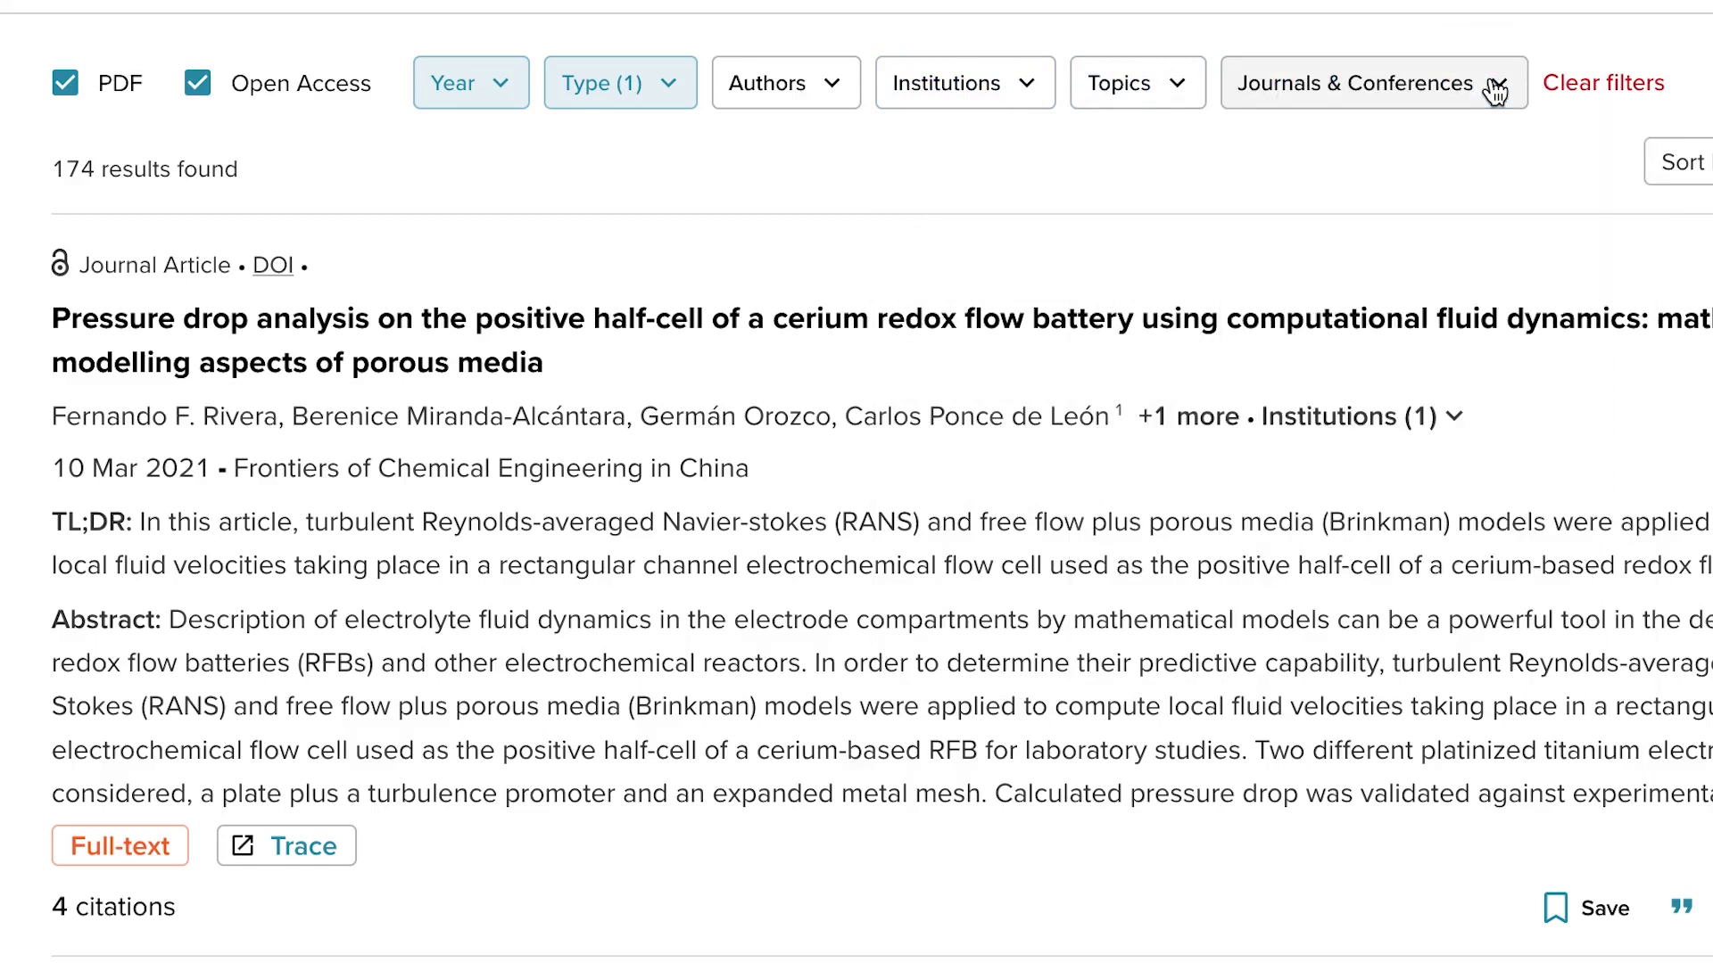
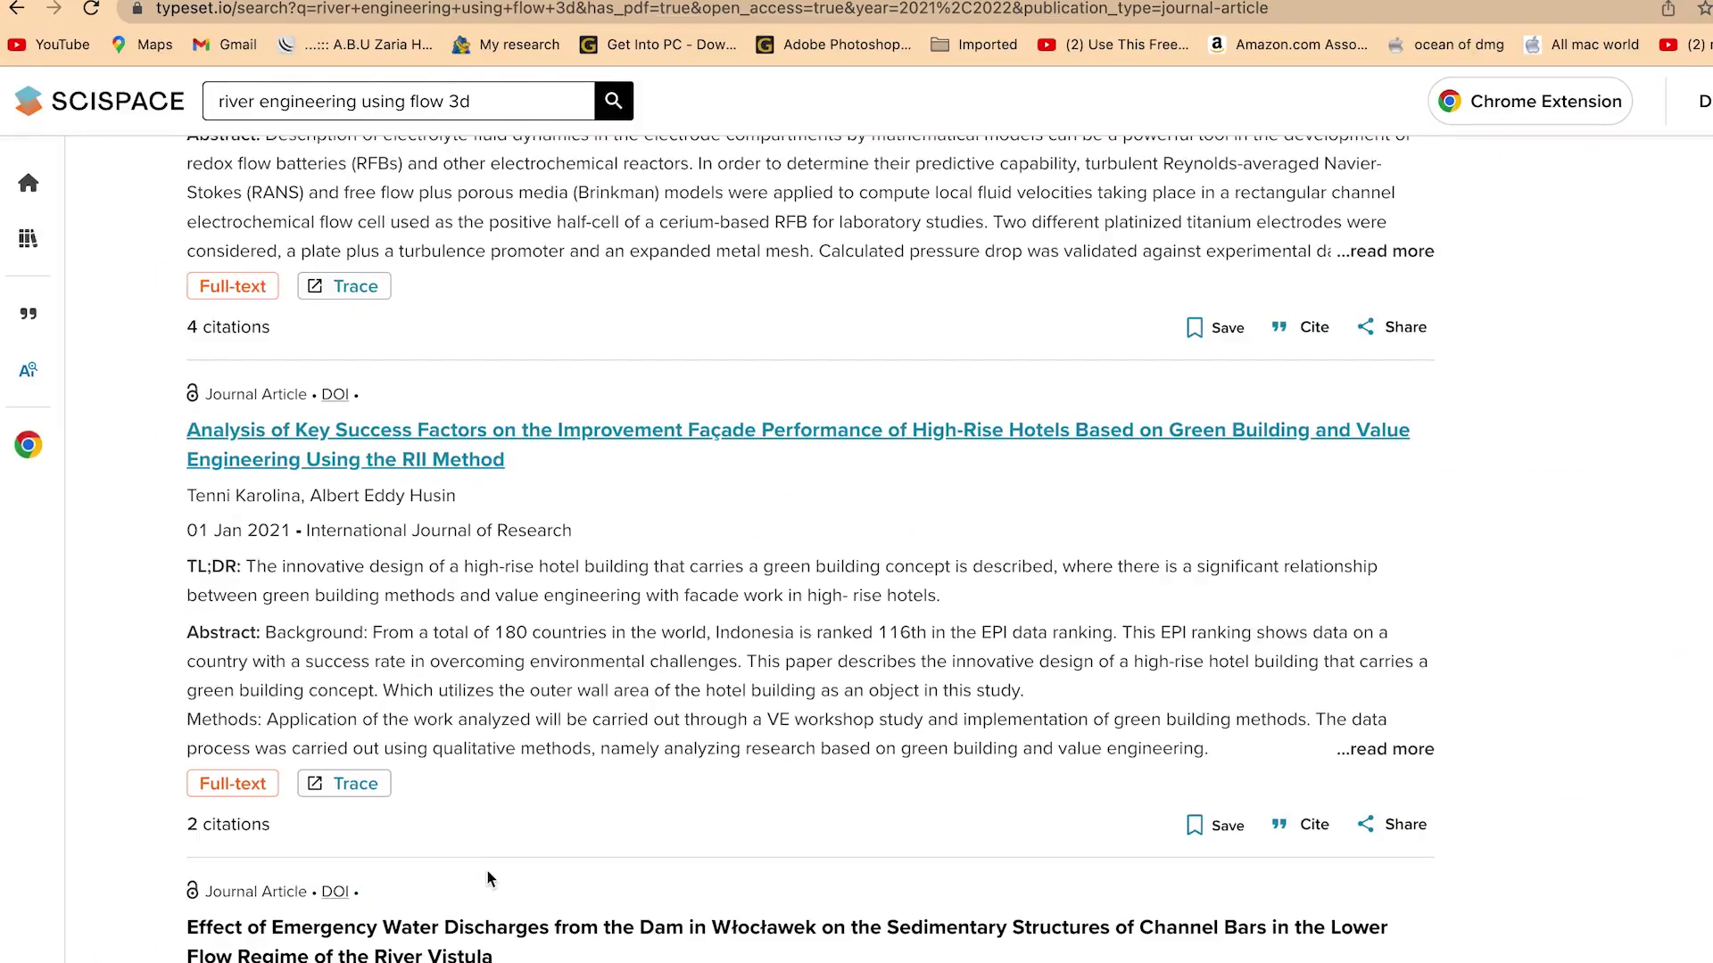
# Open the paper on pressure drop analysis of a cerium redox flow battery and look through its full text.
pyautogui.click(612, 341)
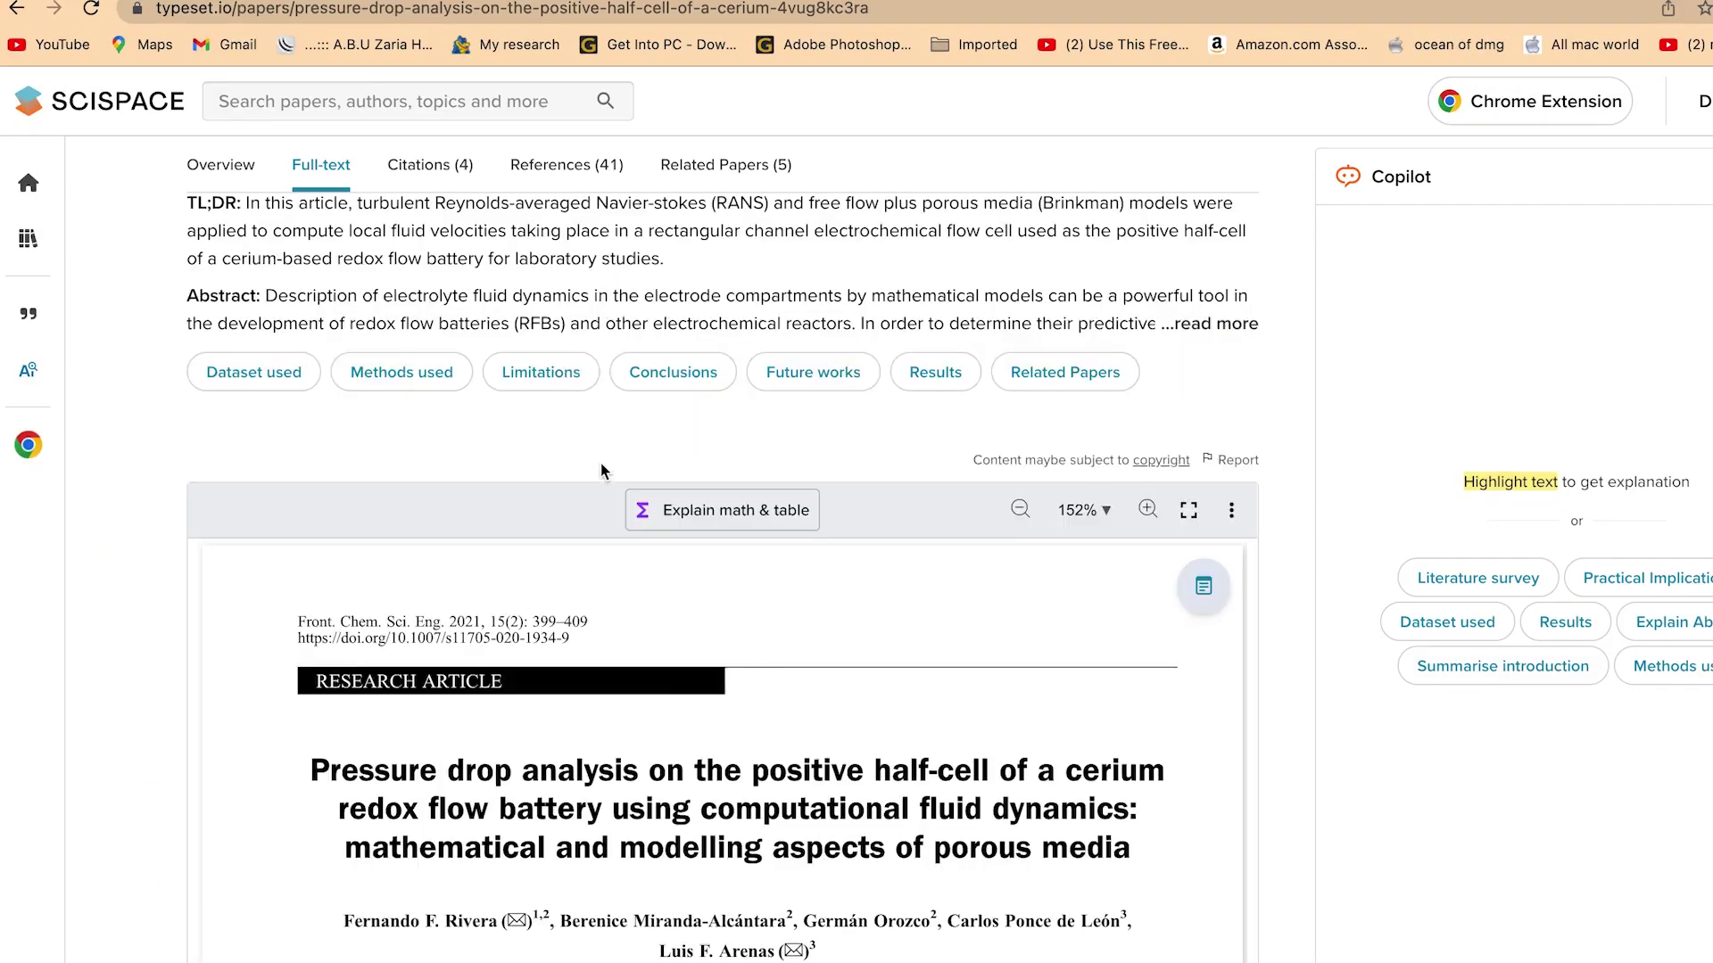
pyautogui.scroll(-10, 666, 726)
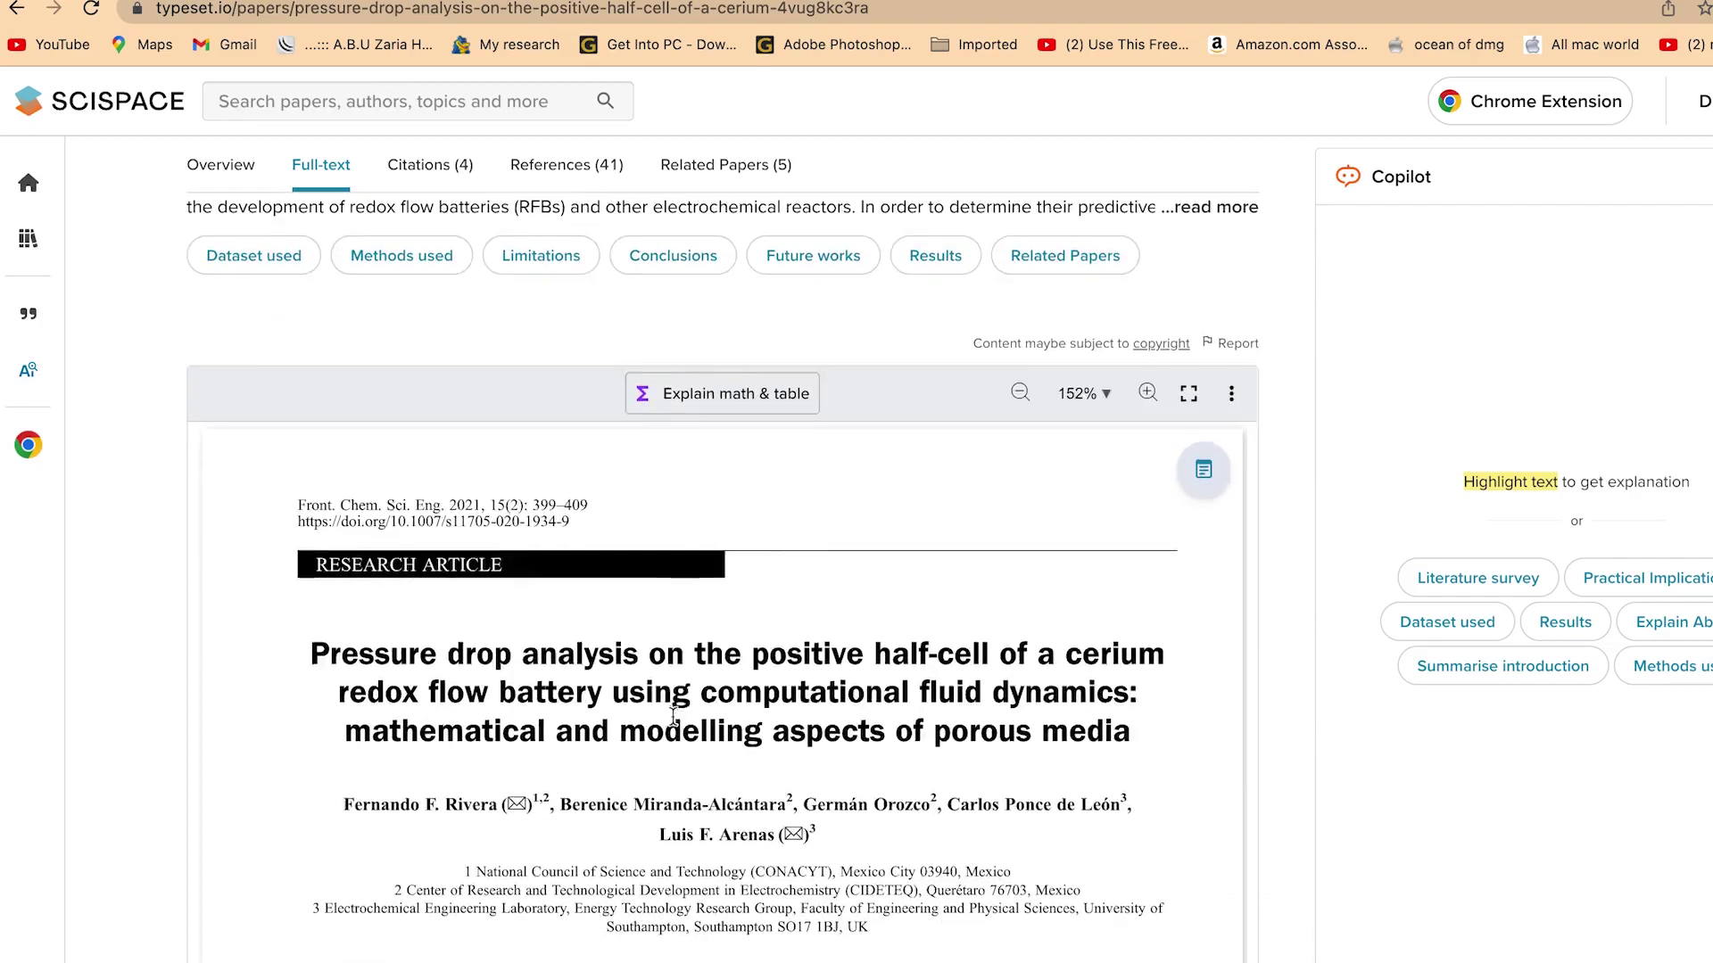
pyautogui.scroll(-10, 673, 725)
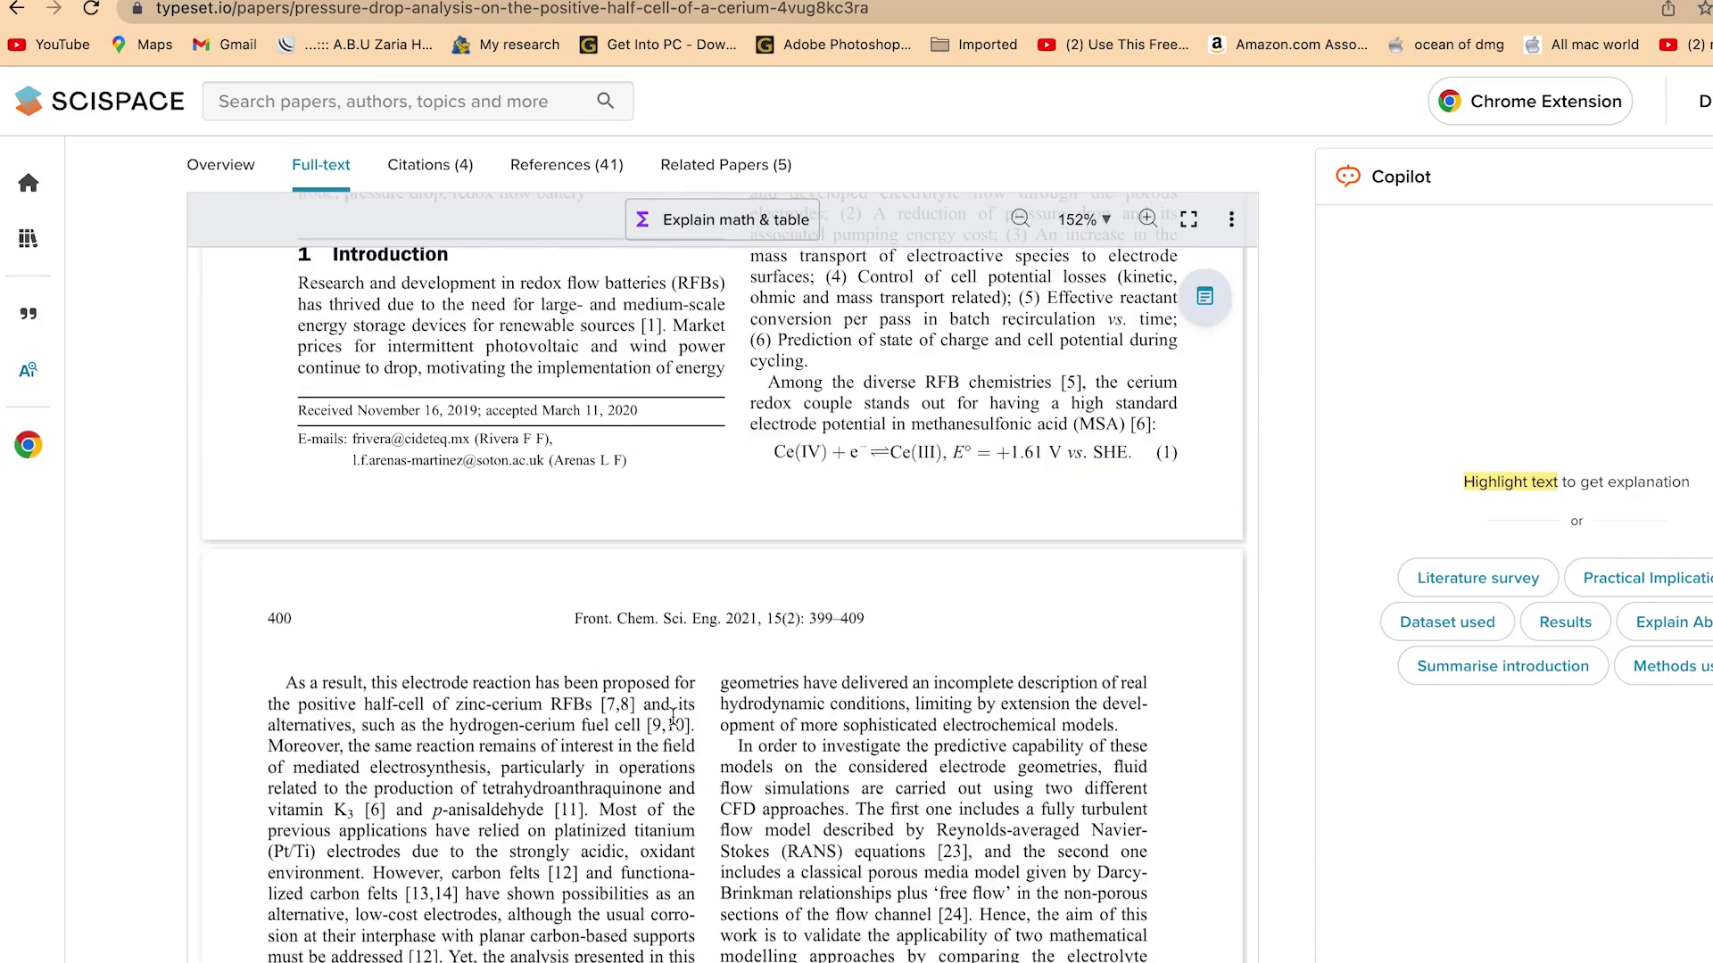
pyautogui.scroll(-15, 650, 756)
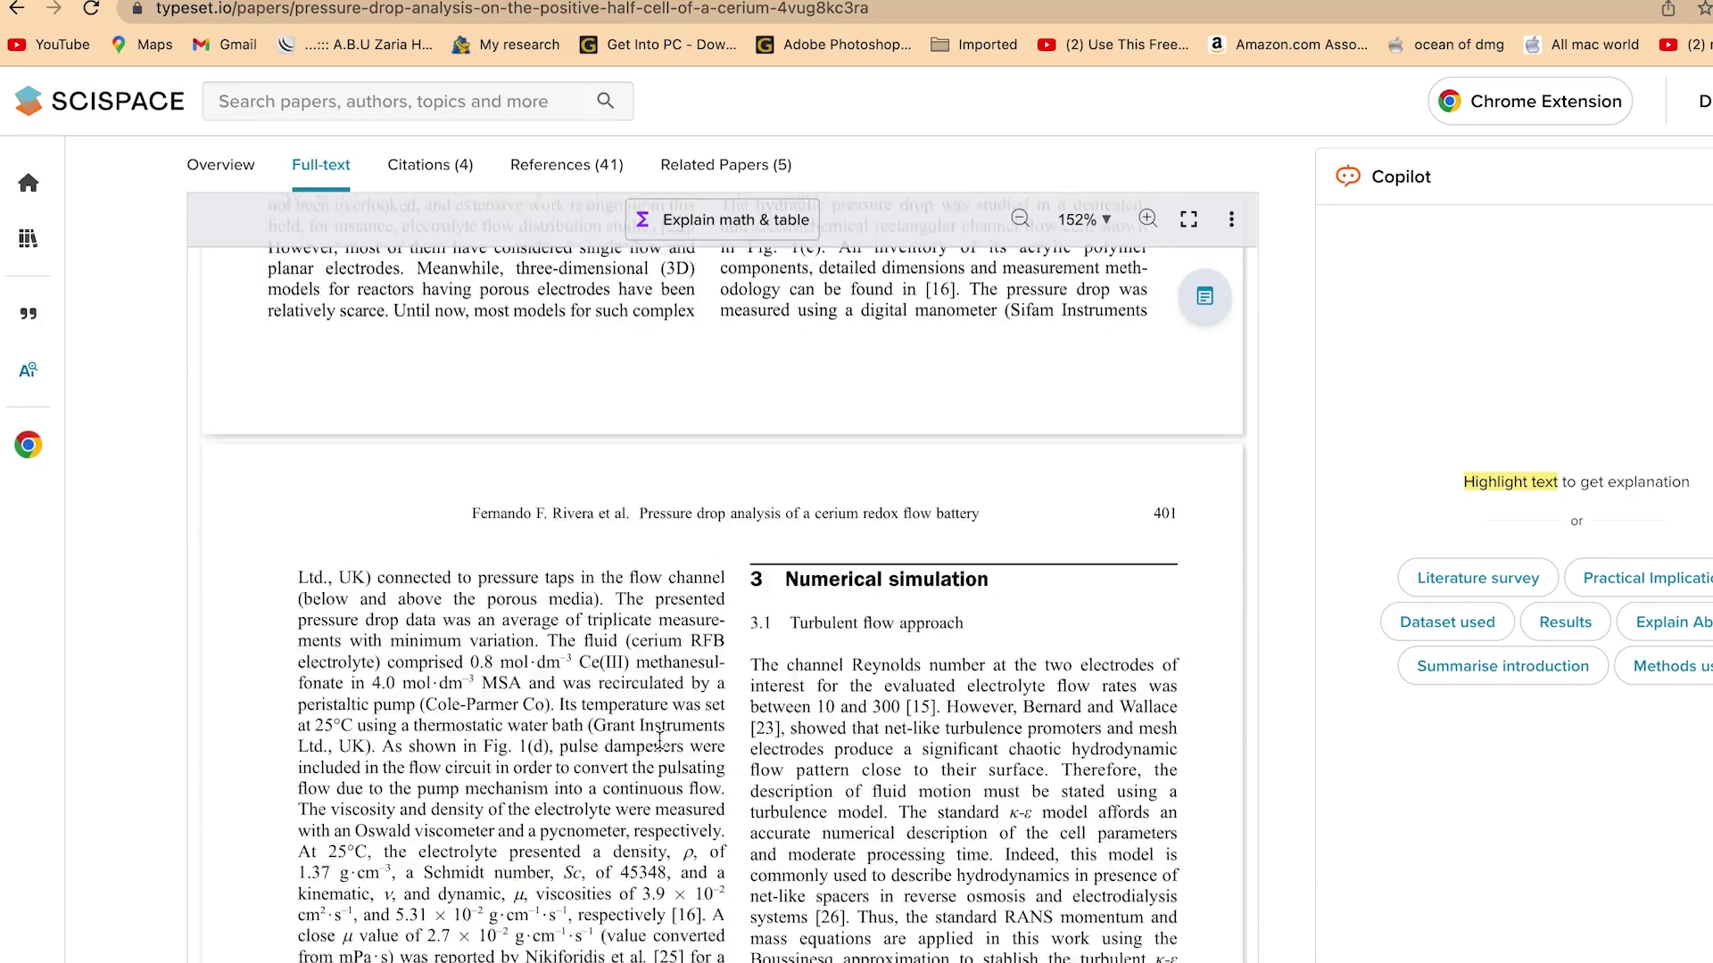
pyautogui.scroll(-15, 662, 750)
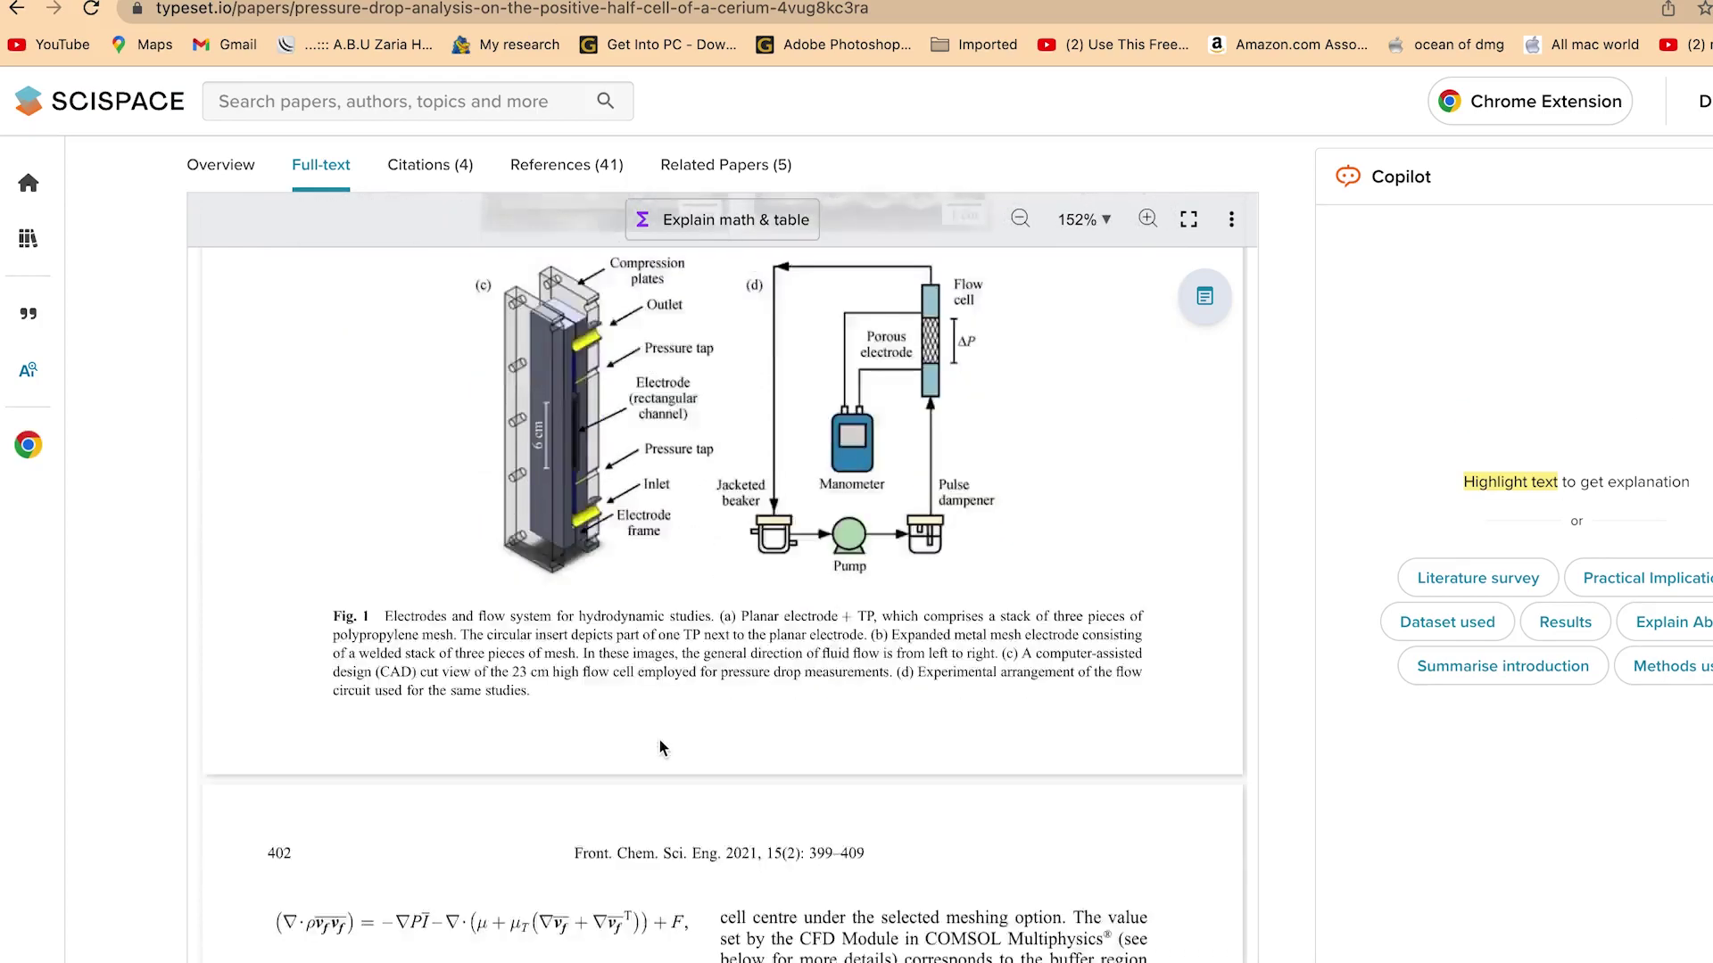
pyautogui.scroll(-1, 661, 748)
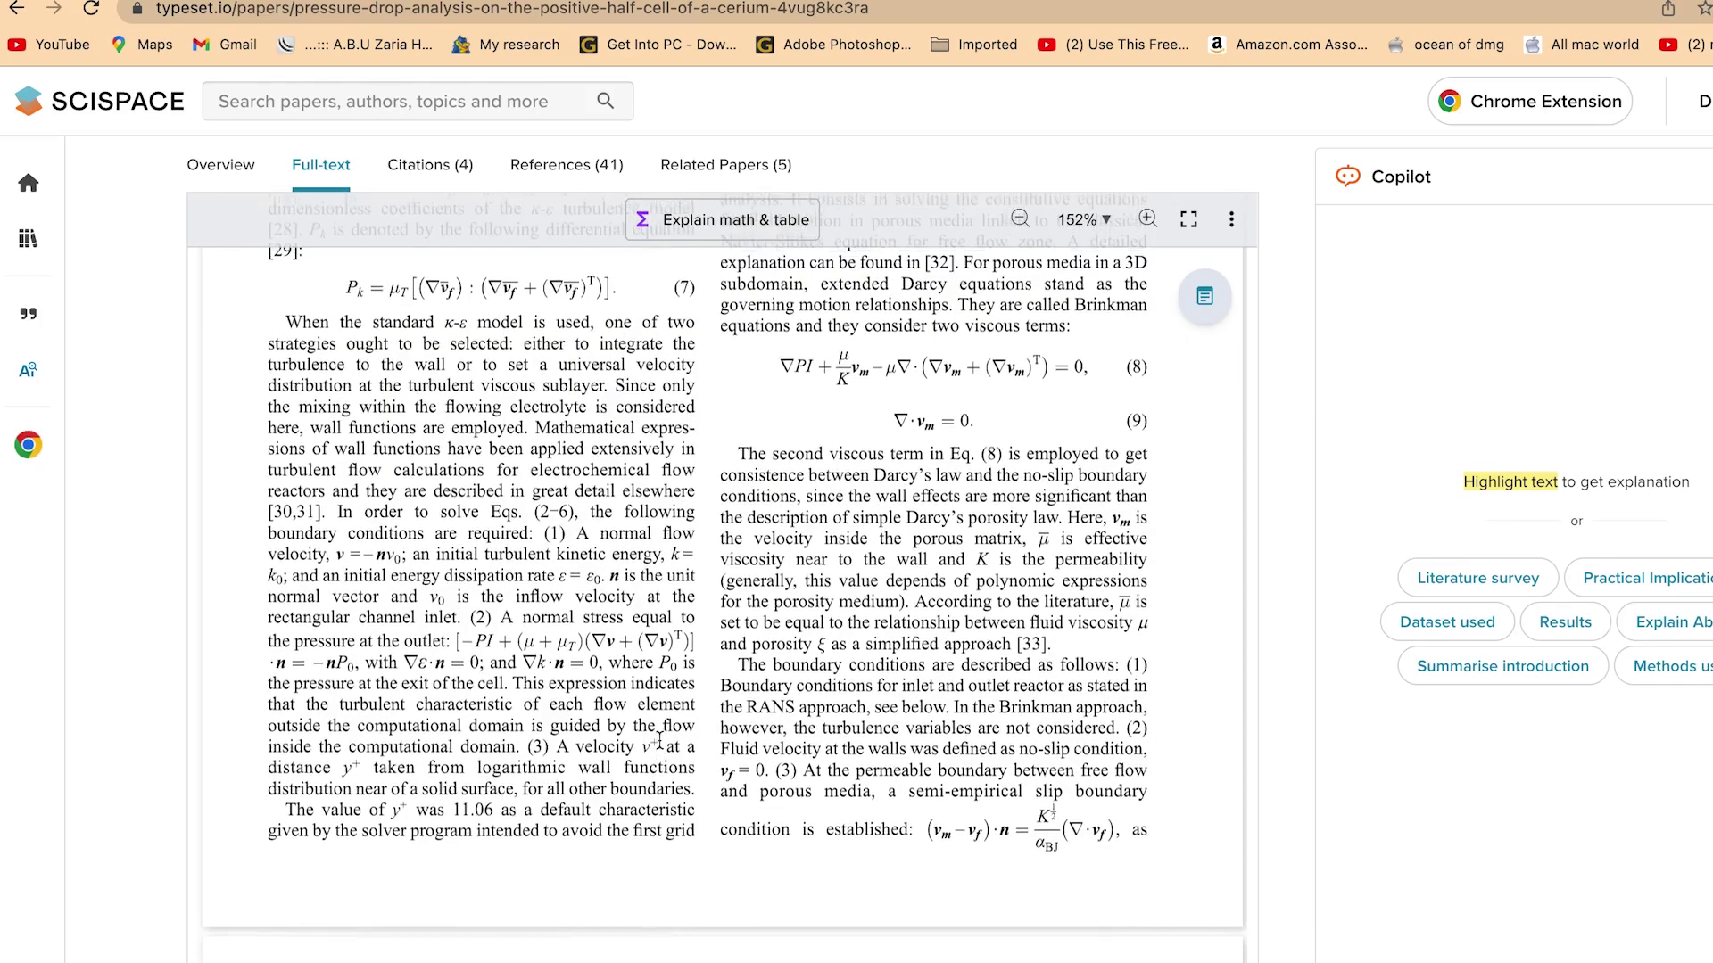
pyautogui.scroll(-15, 661, 748)
pyautogui.scroll(-1, 660, 741)
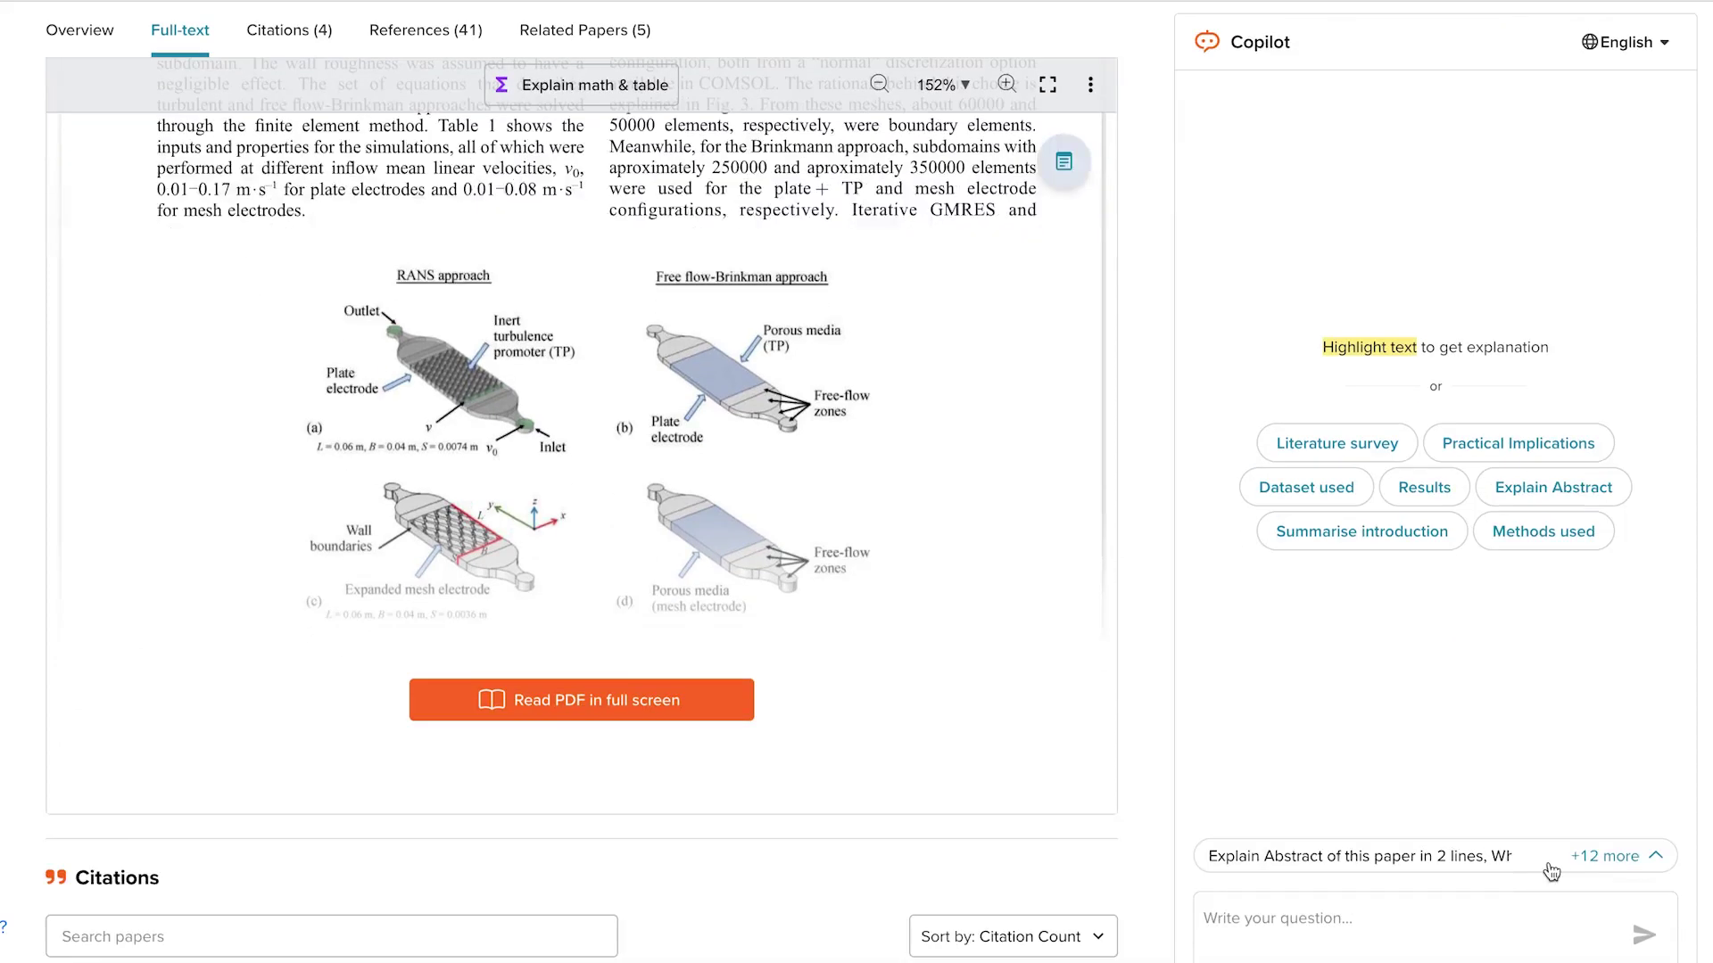
# Ask Copilot the suggested question "Explain Abstract of this paper in 2 lines" and return to the paper's abstract.
pyautogui.click(1542, 859)
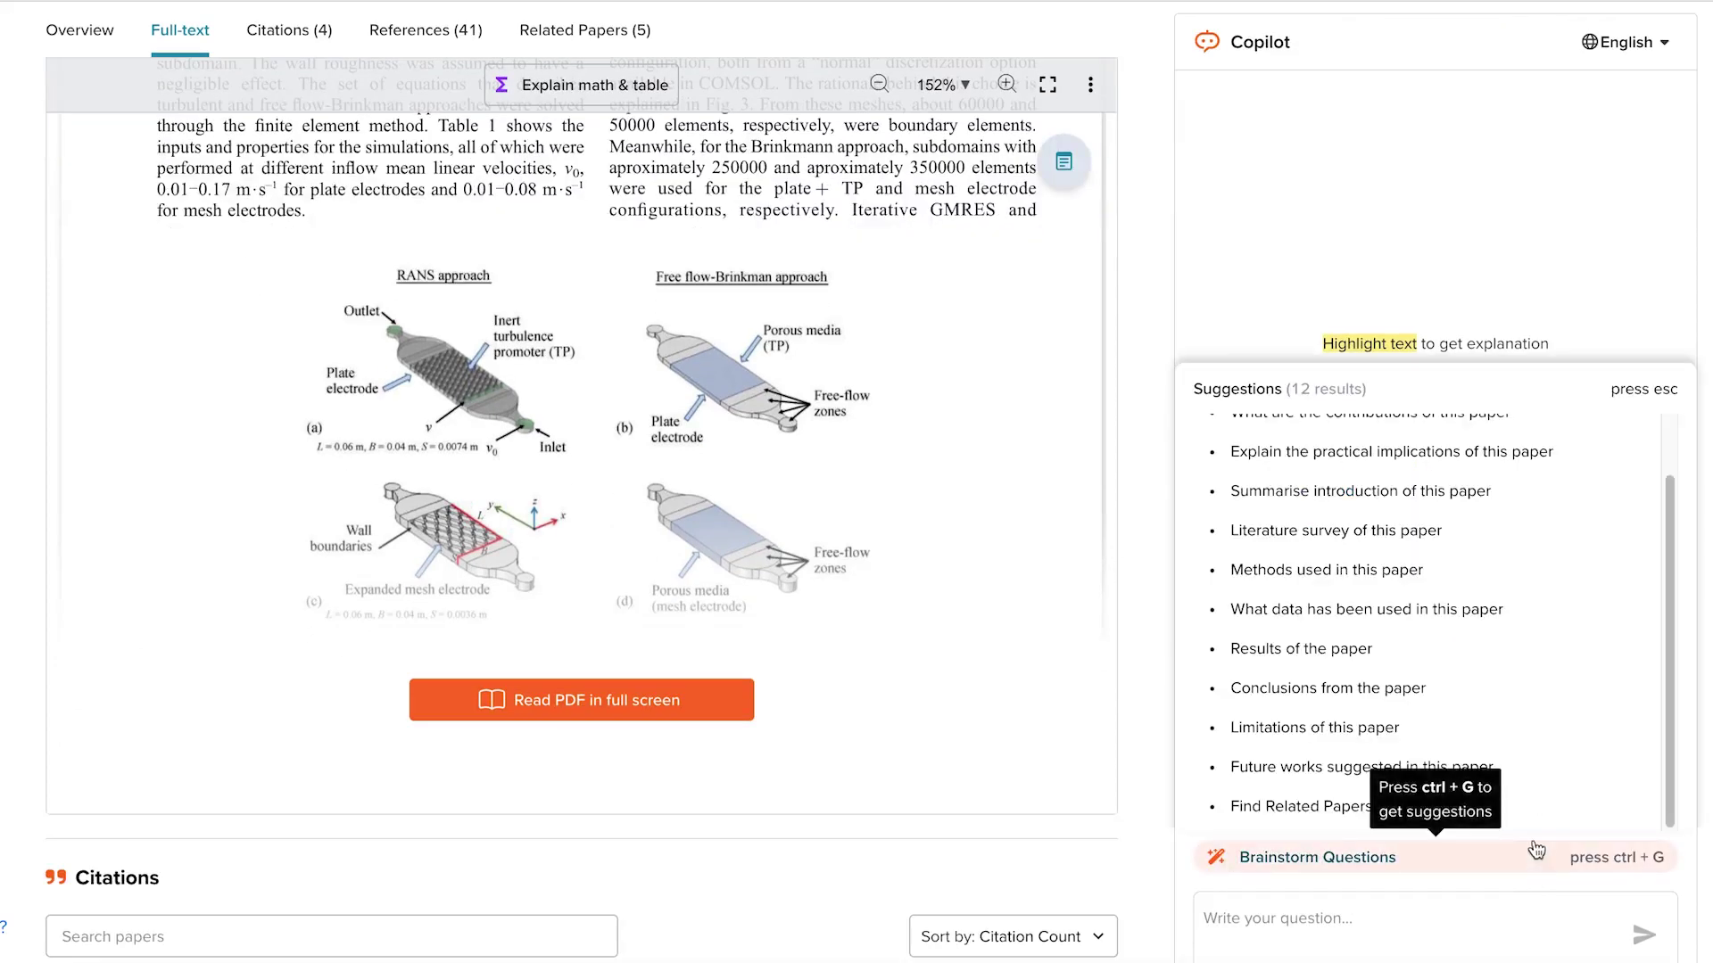
pyautogui.scroll(2, 1472, 638)
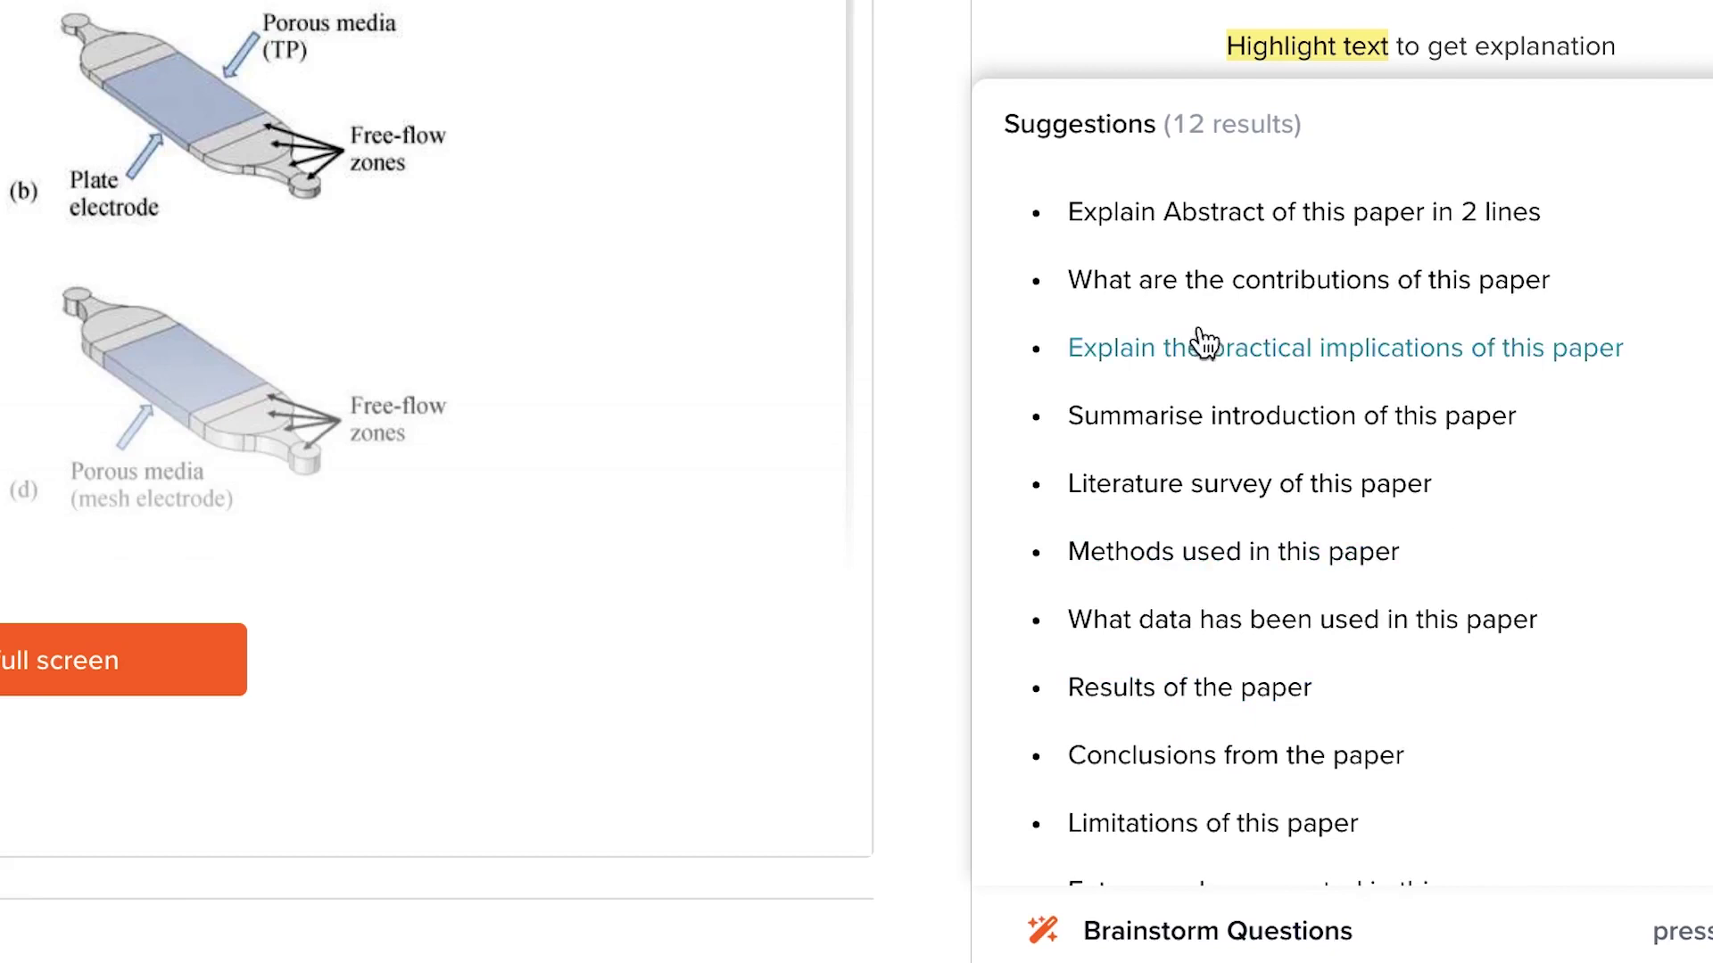
pyautogui.click(1365, 211)
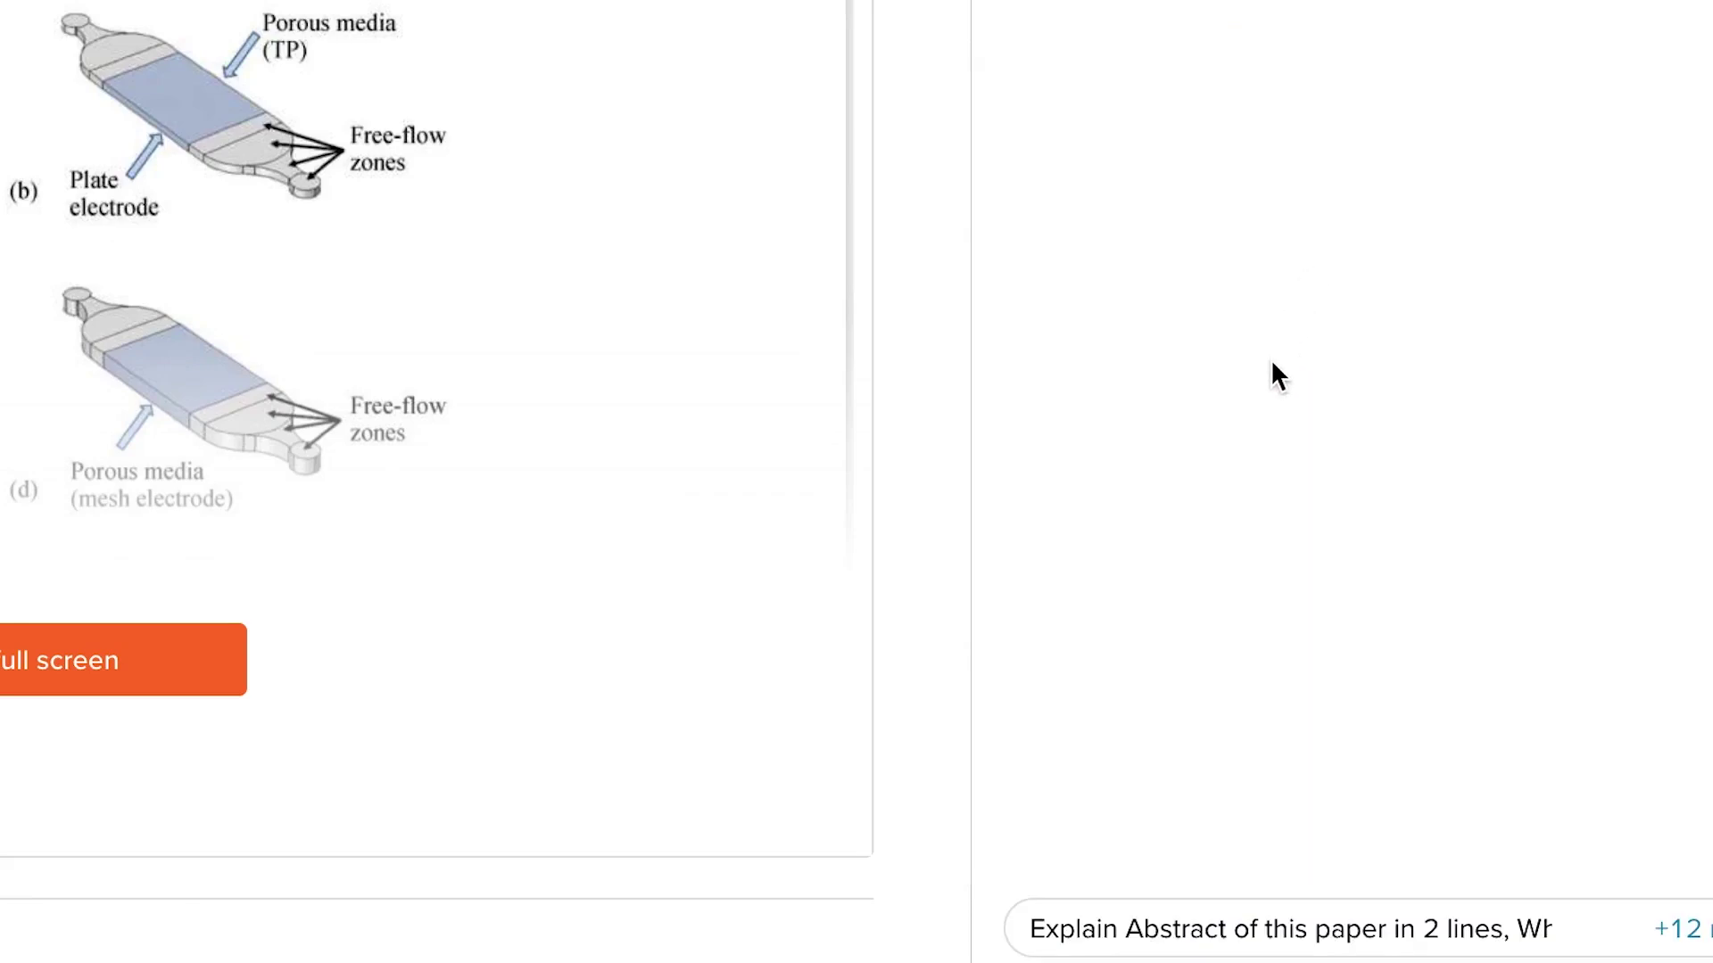
pyautogui.scroll(15, 588, 371)
pyautogui.scroll(10, 586, 361)
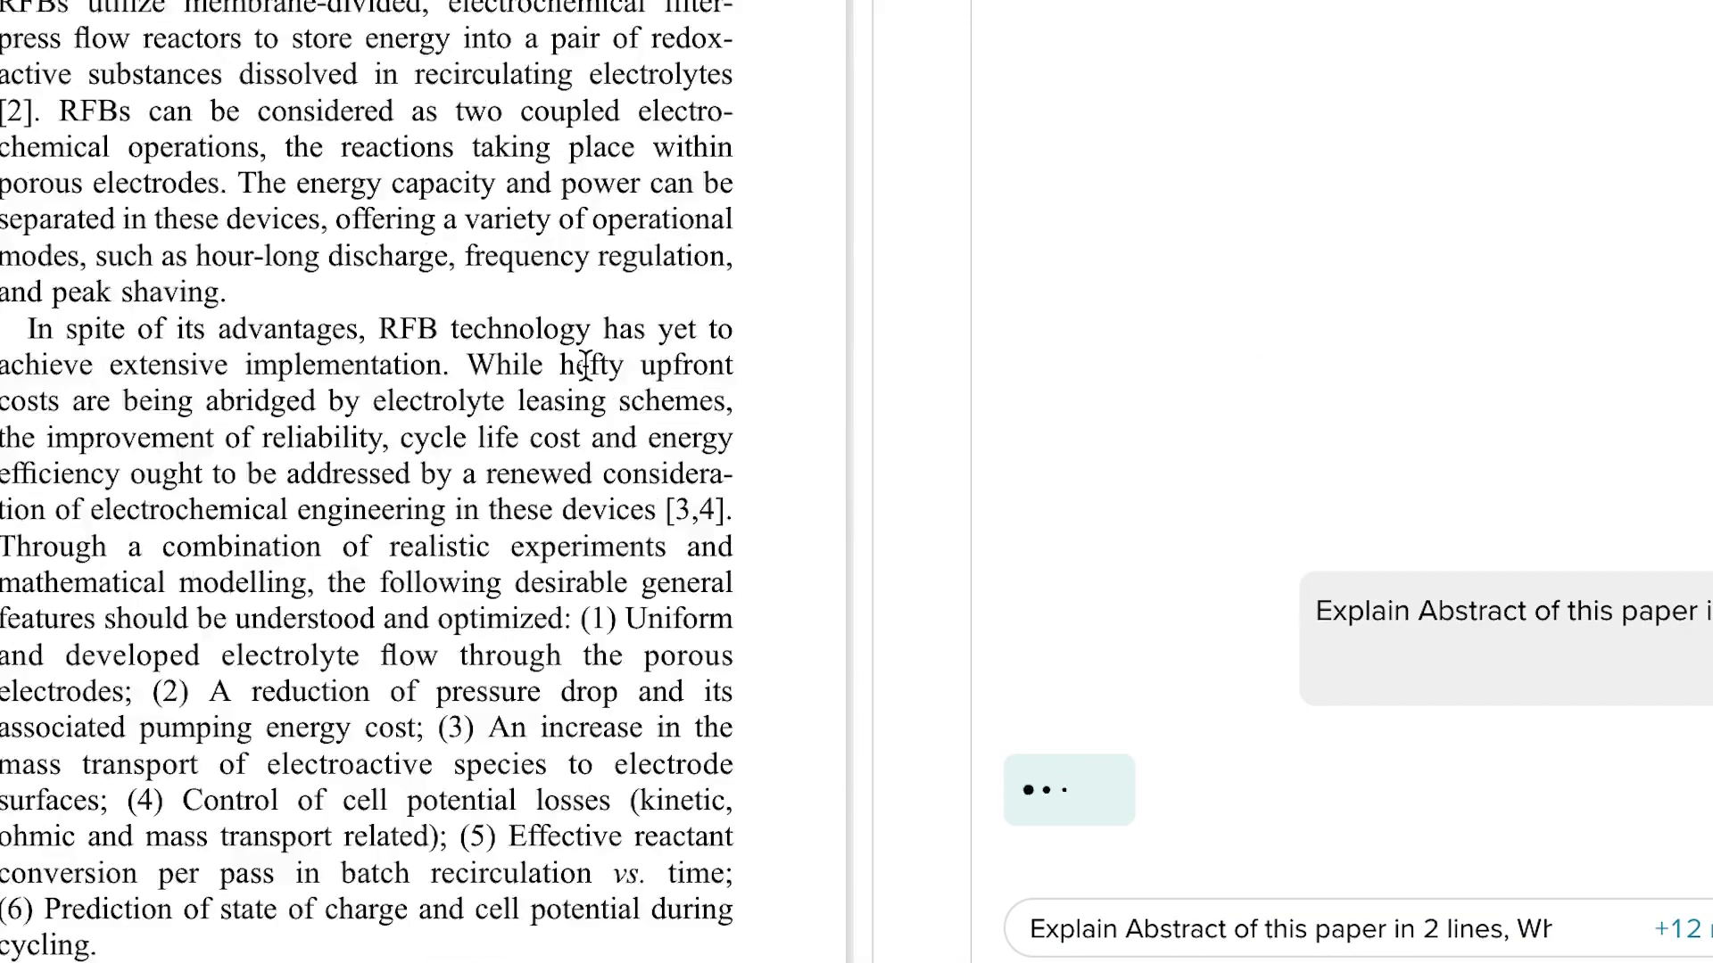
pyautogui.scroll(-3, 586, 361)
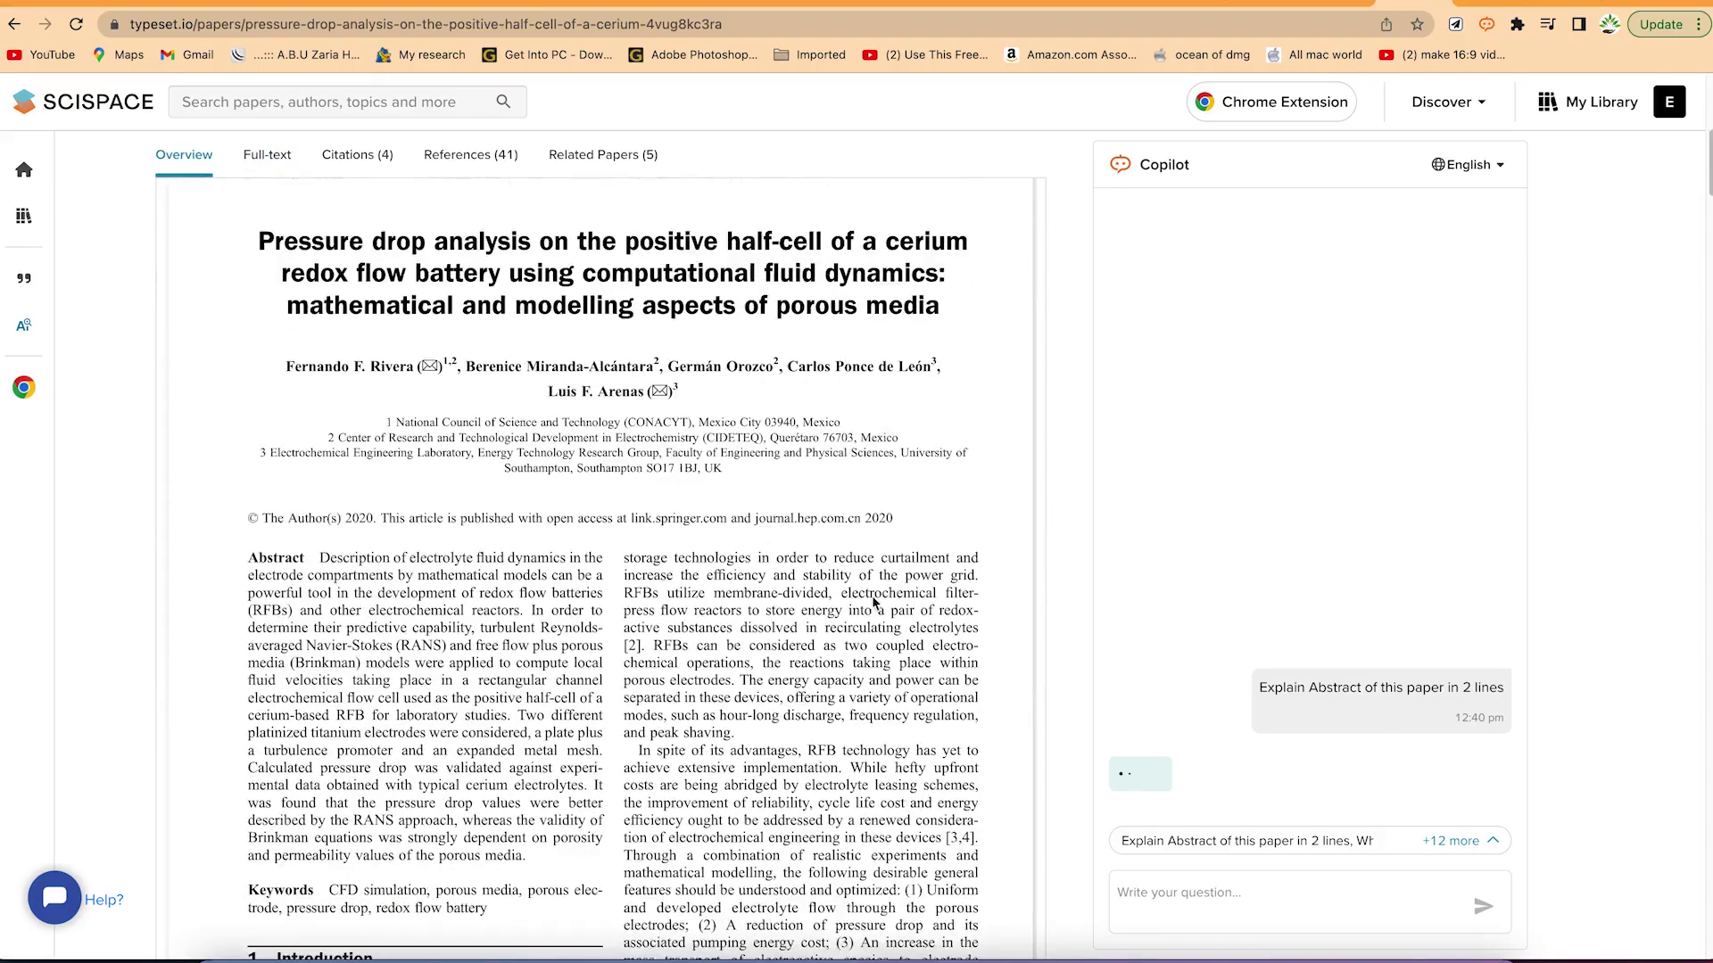
pyautogui.scroll(-3, 874, 603)
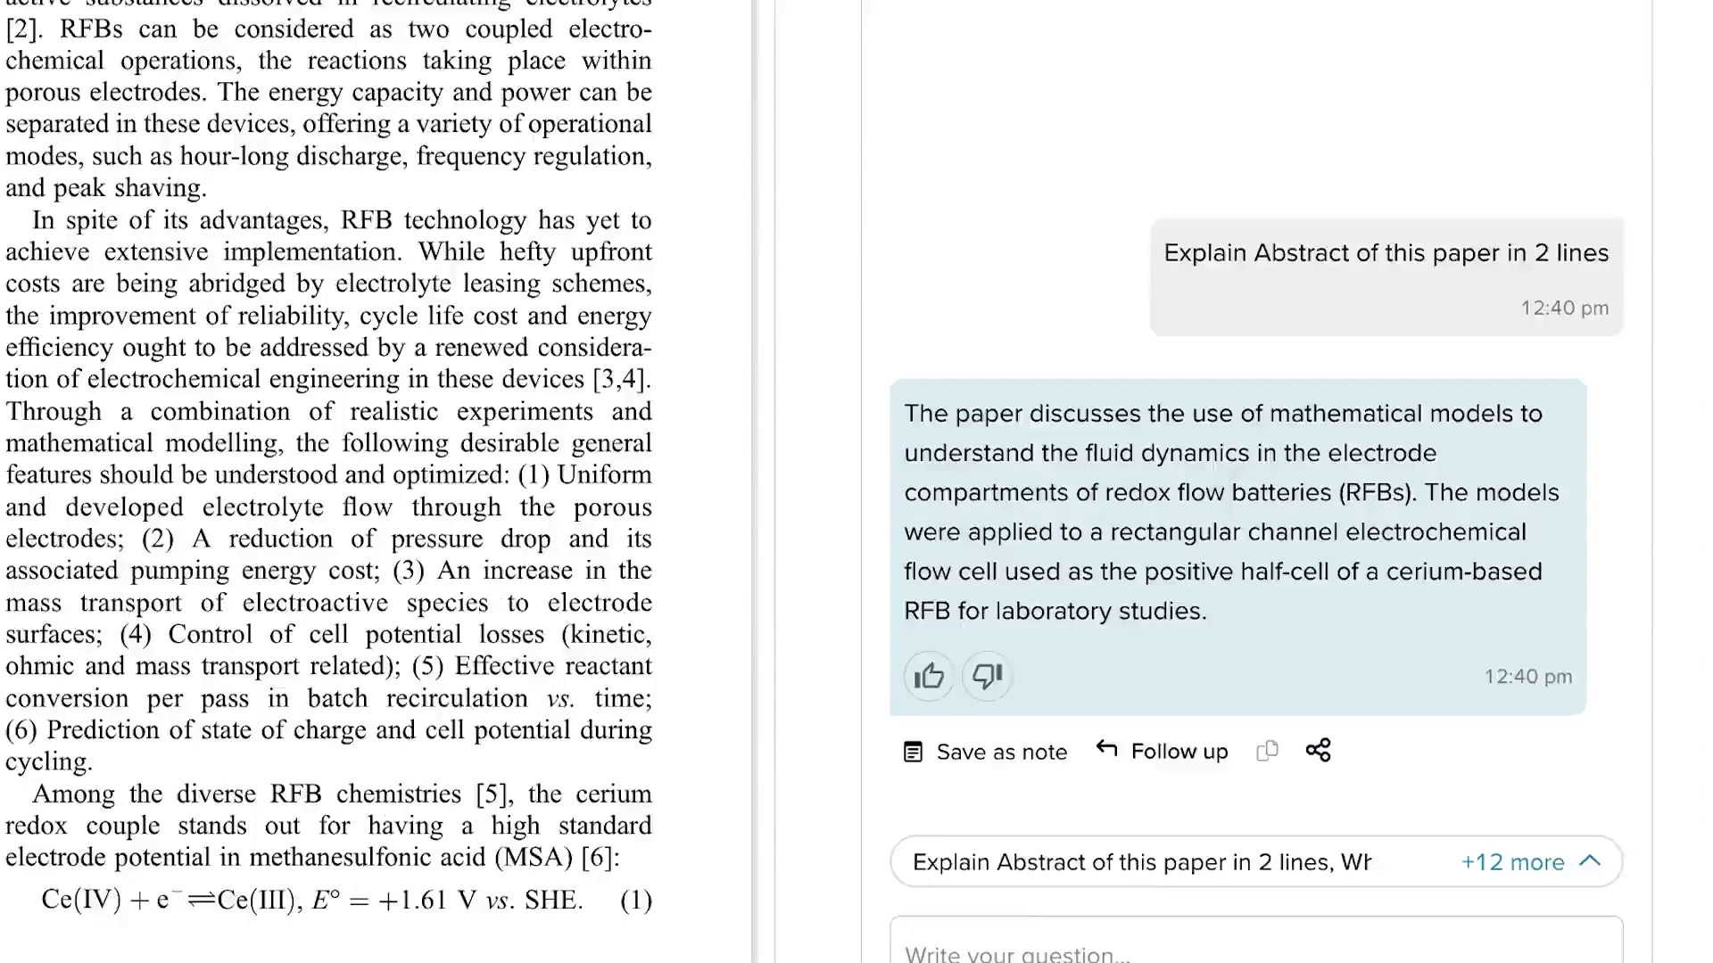
# Highlight the paper's whole abstract text, have Copilot explain it, and read through the explanation.
pyautogui.moveTo(527, 593); pyautogui.dragTo(319, 297)
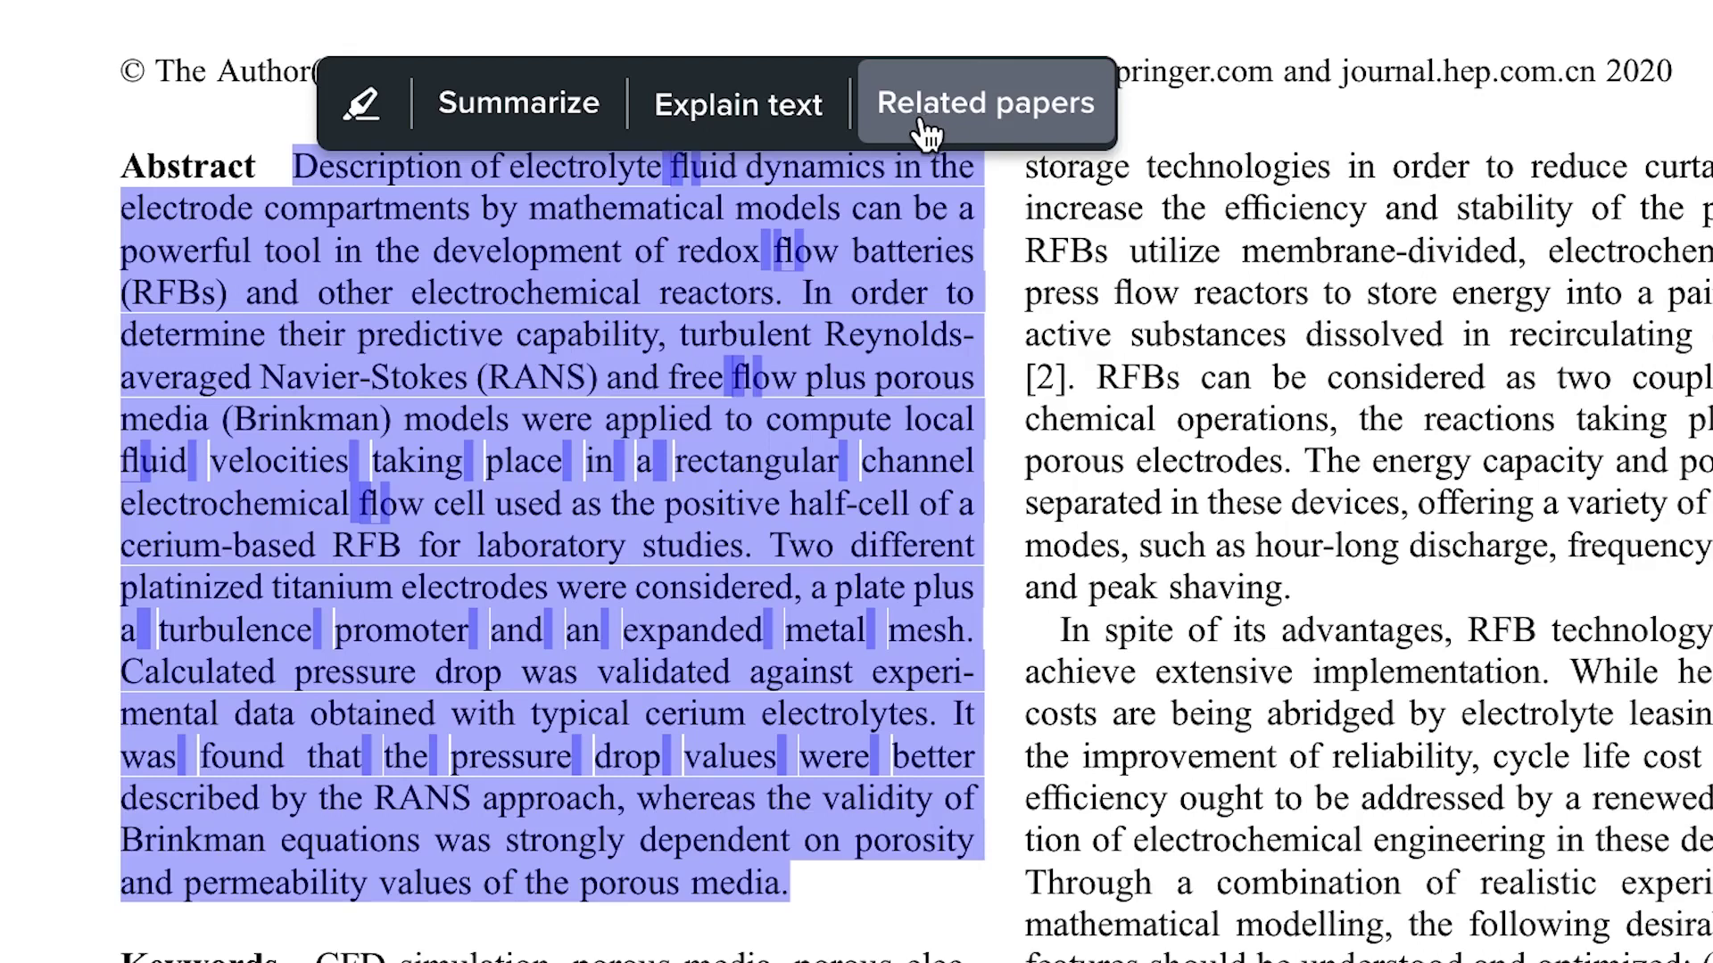
pyautogui.click(807, 112)
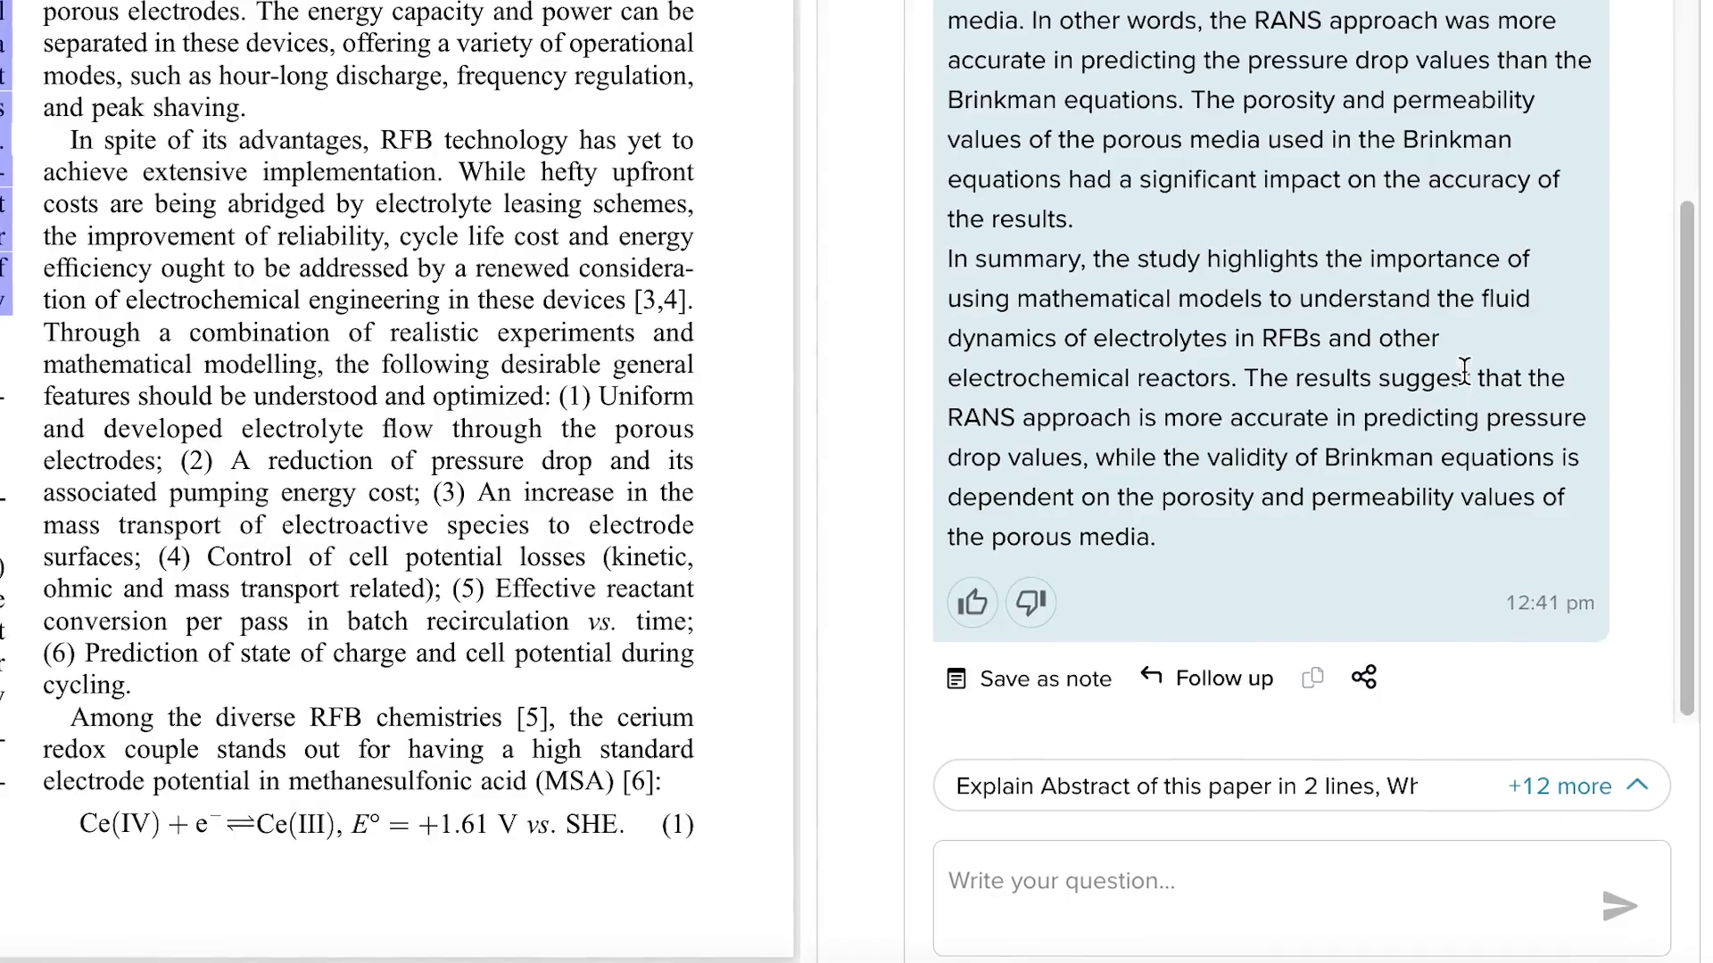
pyautogui.scroll(6, 1392, 184)
pyautogui.scroll(-2, 1392, 184)
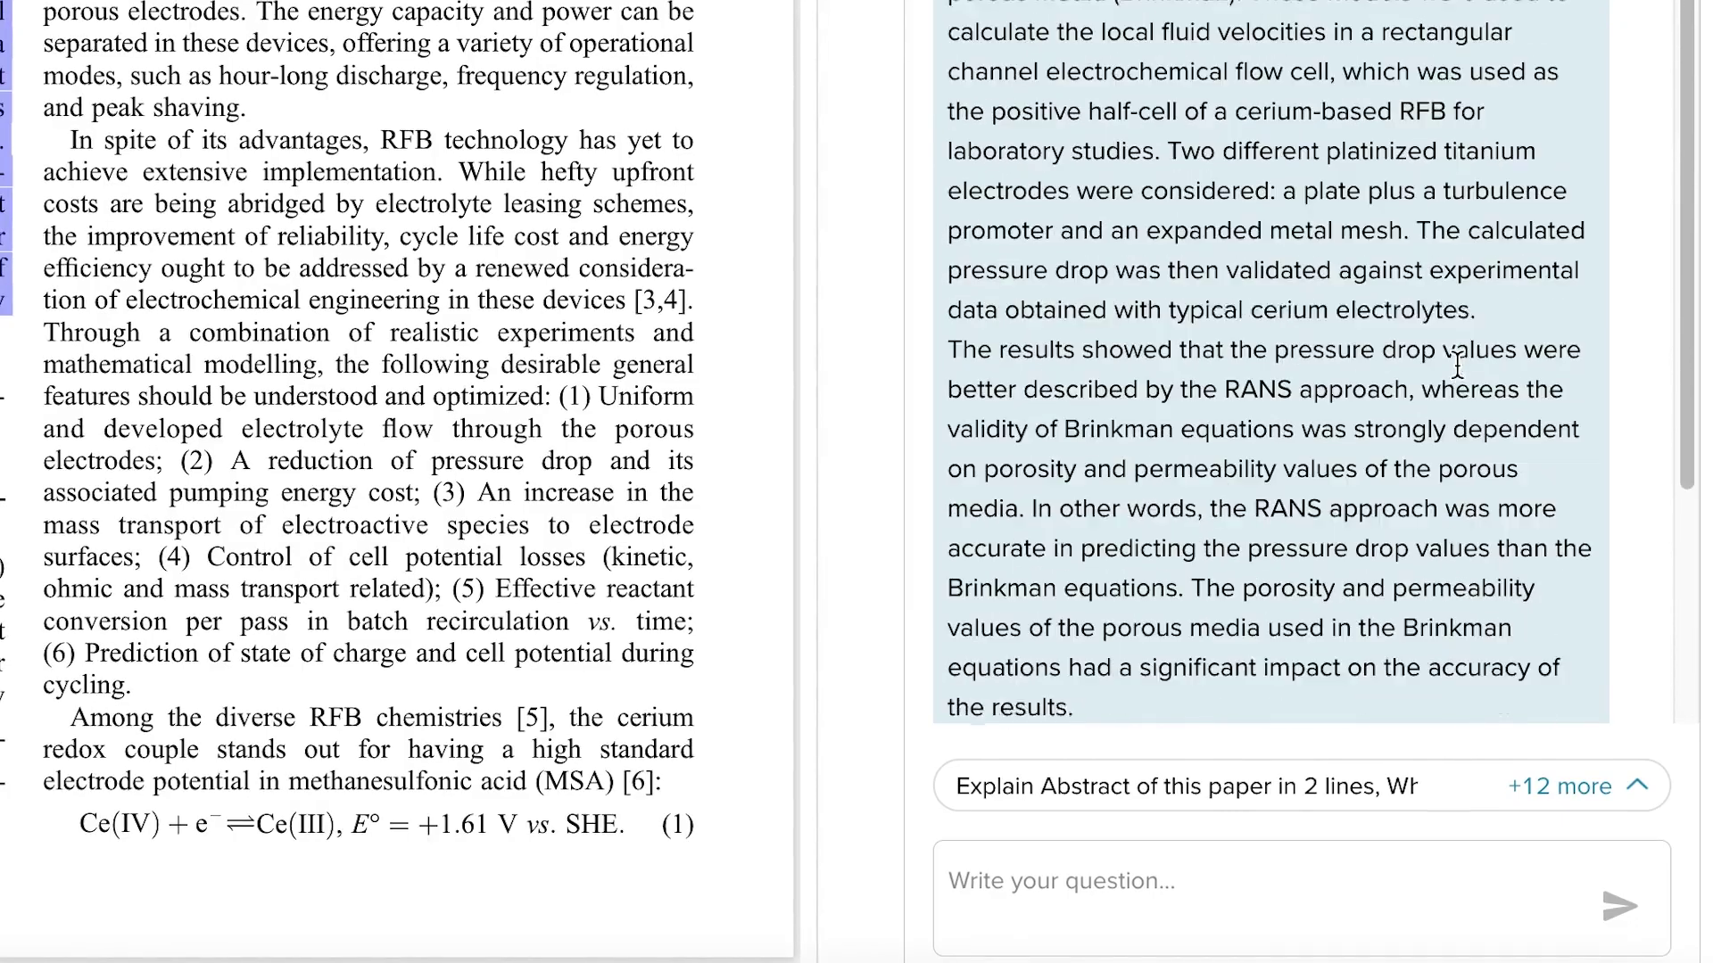
pyautogui.scroll(-1, 1457, 364)
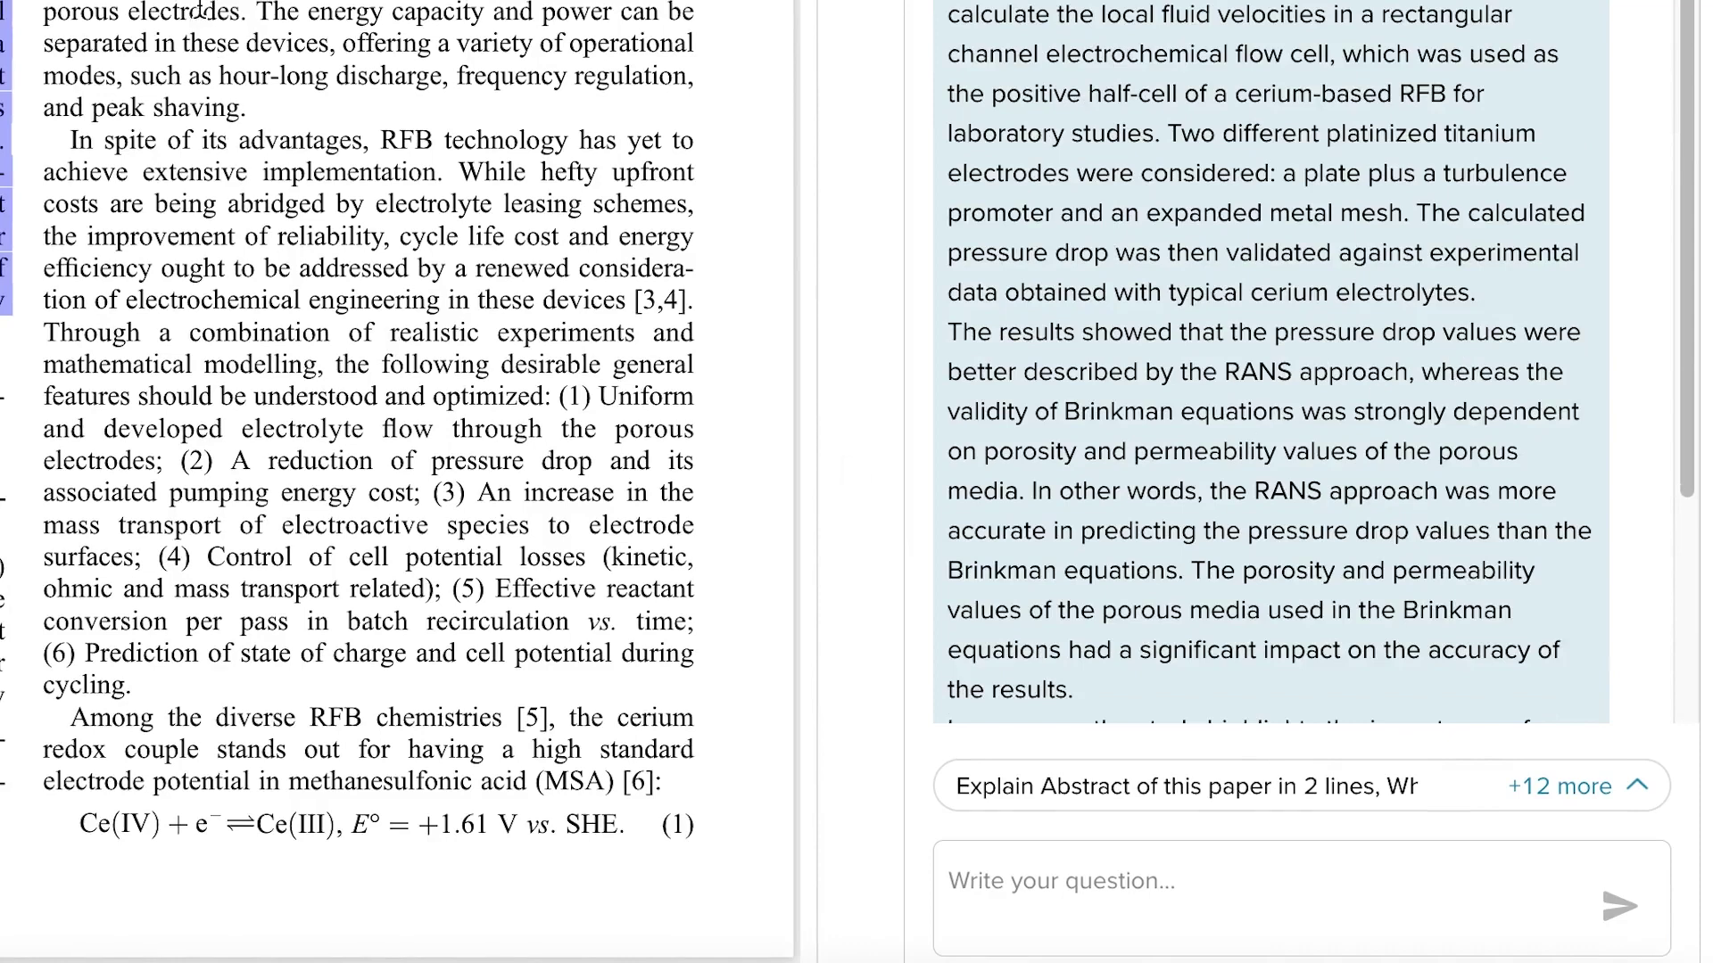
# Save Copilot's full explanation of the abstract as a new note.
pyautogui.scroll(-5, 1202, 21)
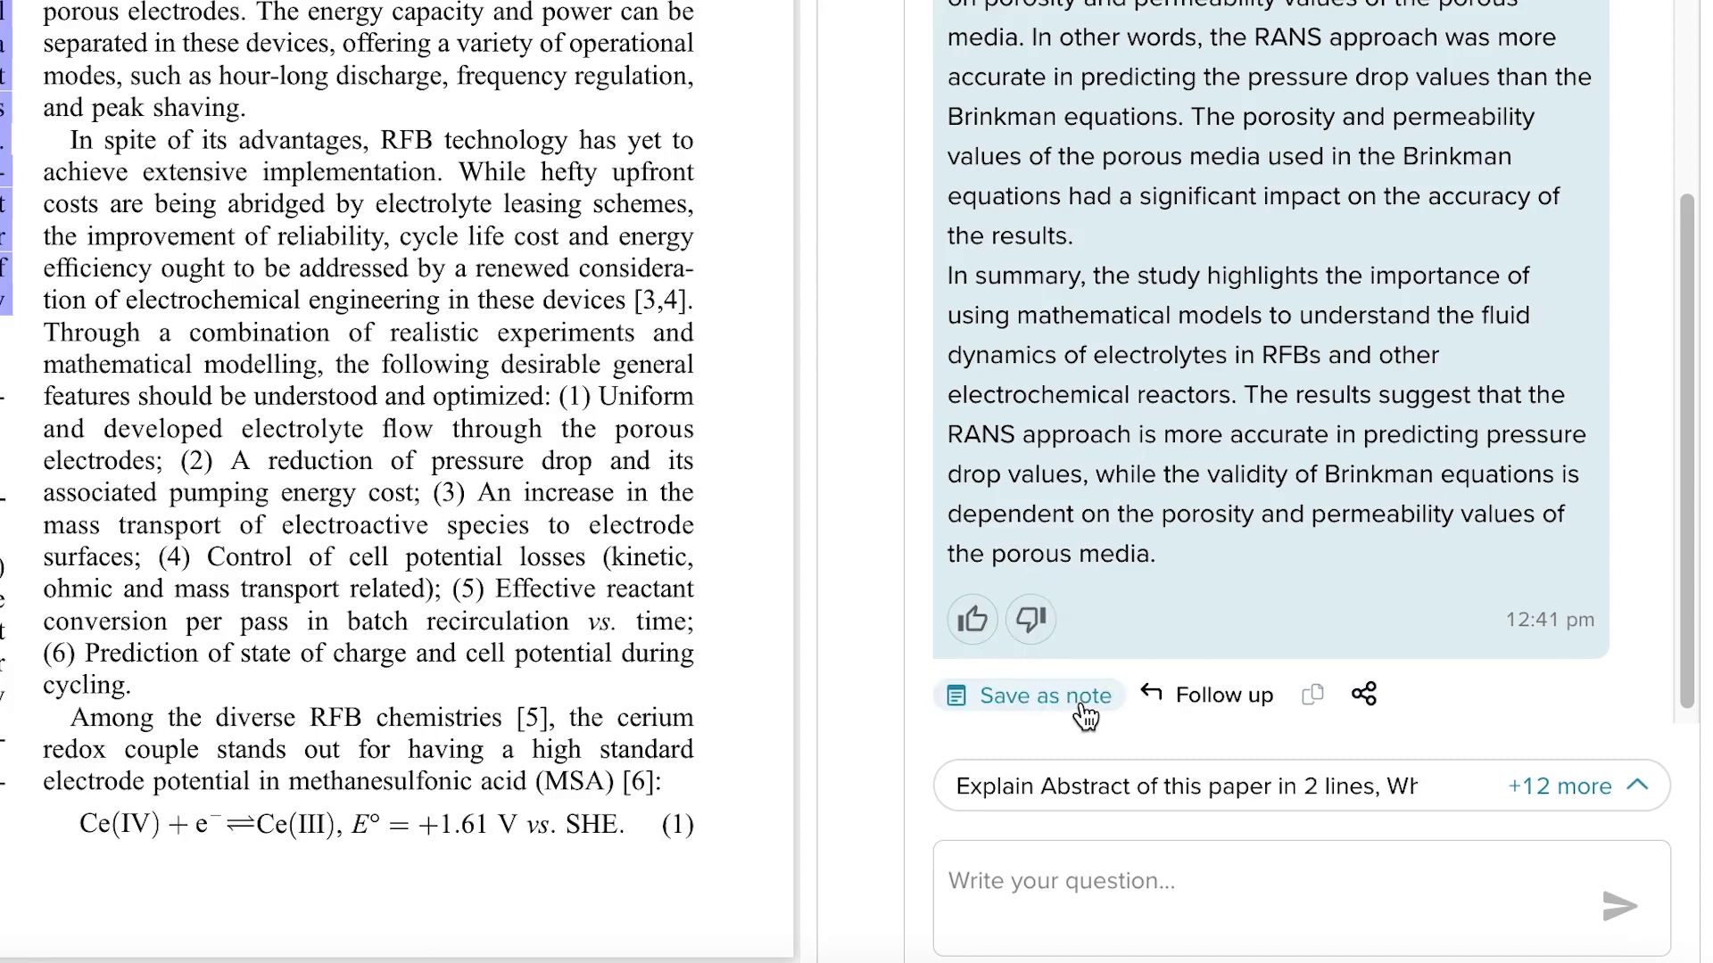
pyautogui.scroll(3, 1218, 289)
pyautogui.scroll(-3, 1218, 288)
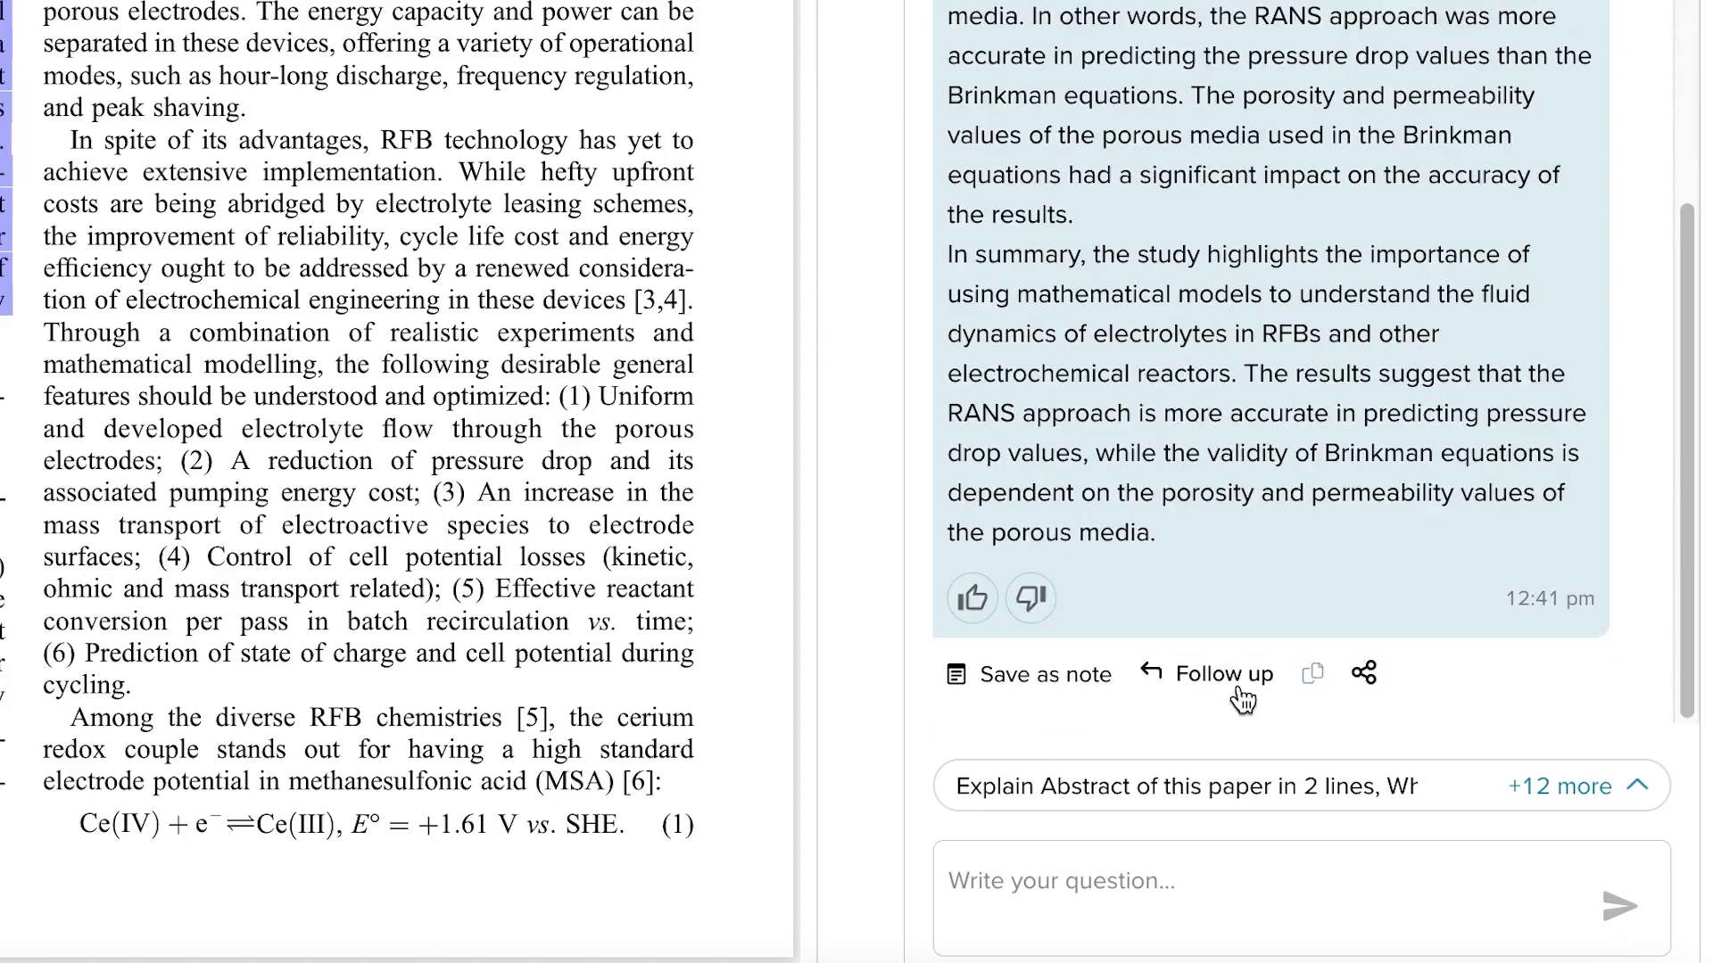
pyautogui.click(1045, 675)
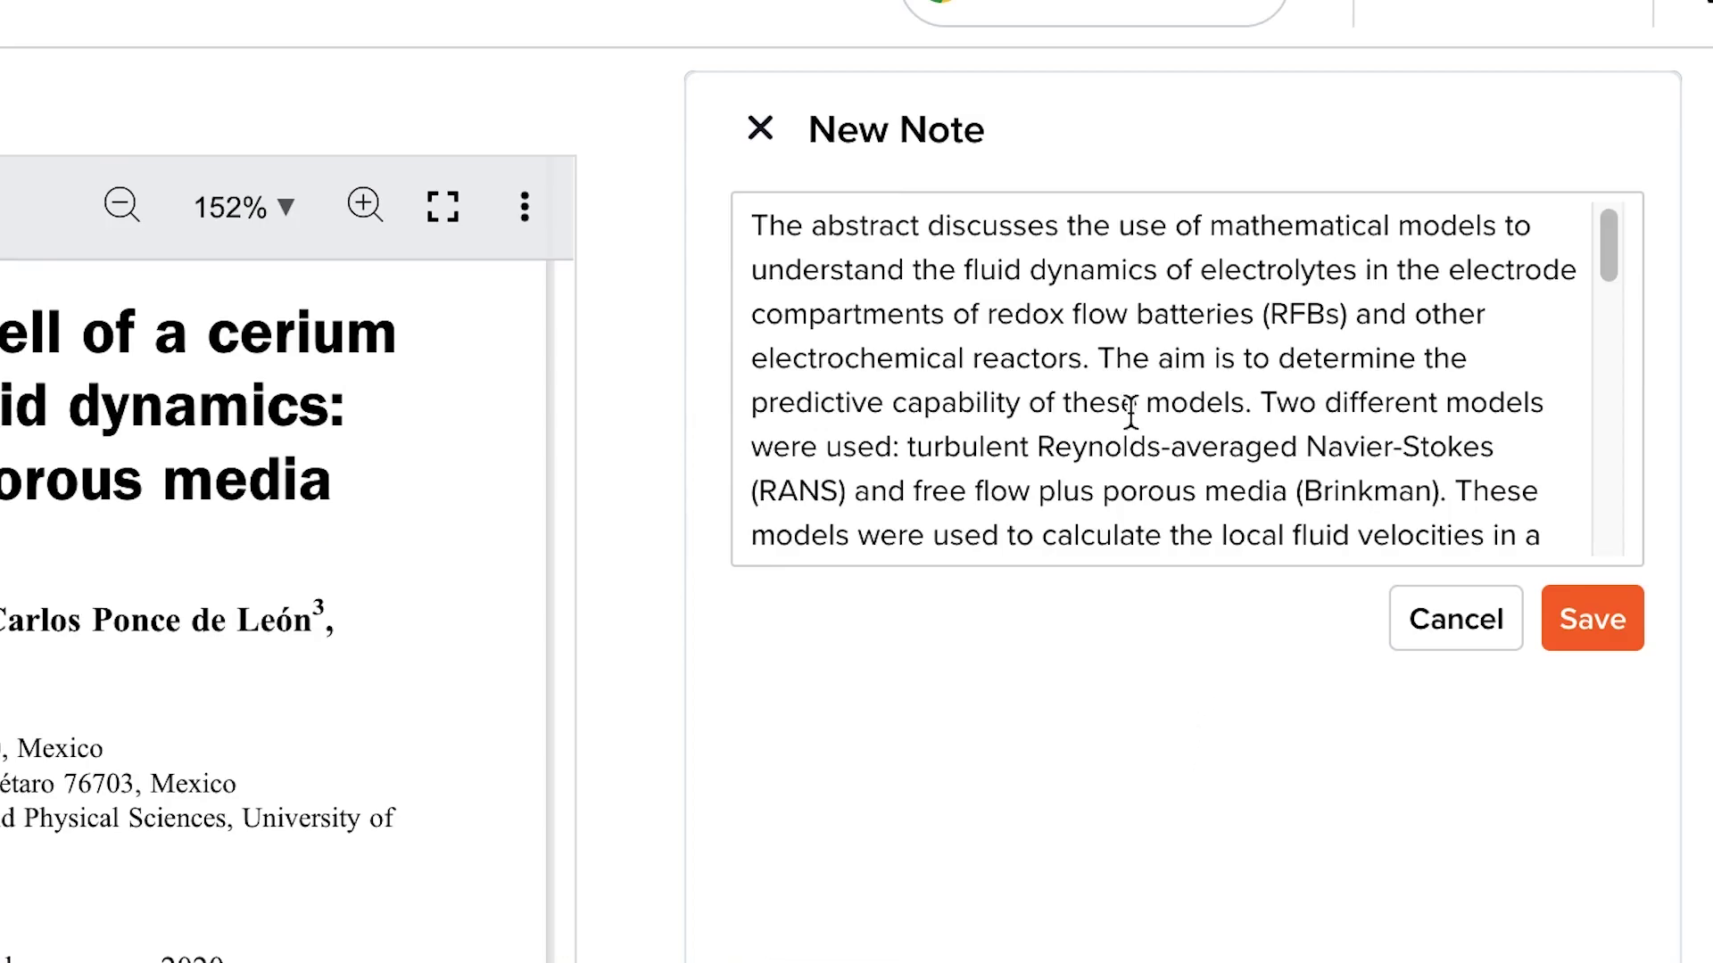
pyautogui.click(1619, 635)
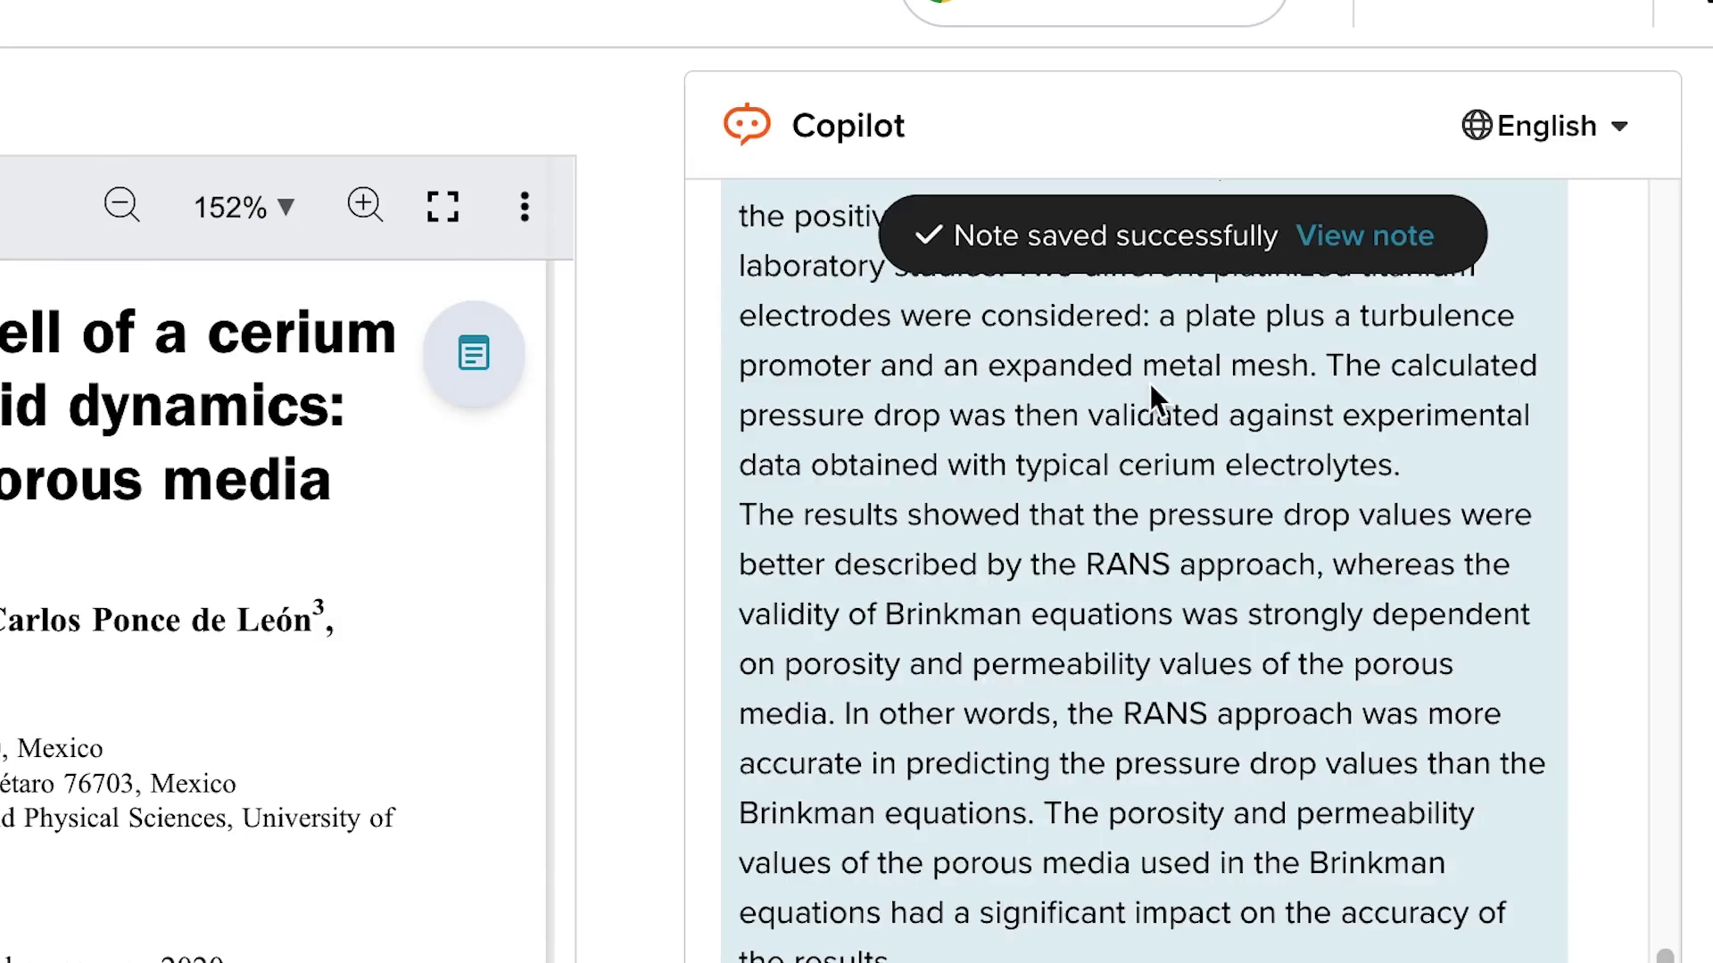
# View the saved abstract note in the paper's notes list, and return to the Copilot chat.
pyautogui.click(1388, 252)
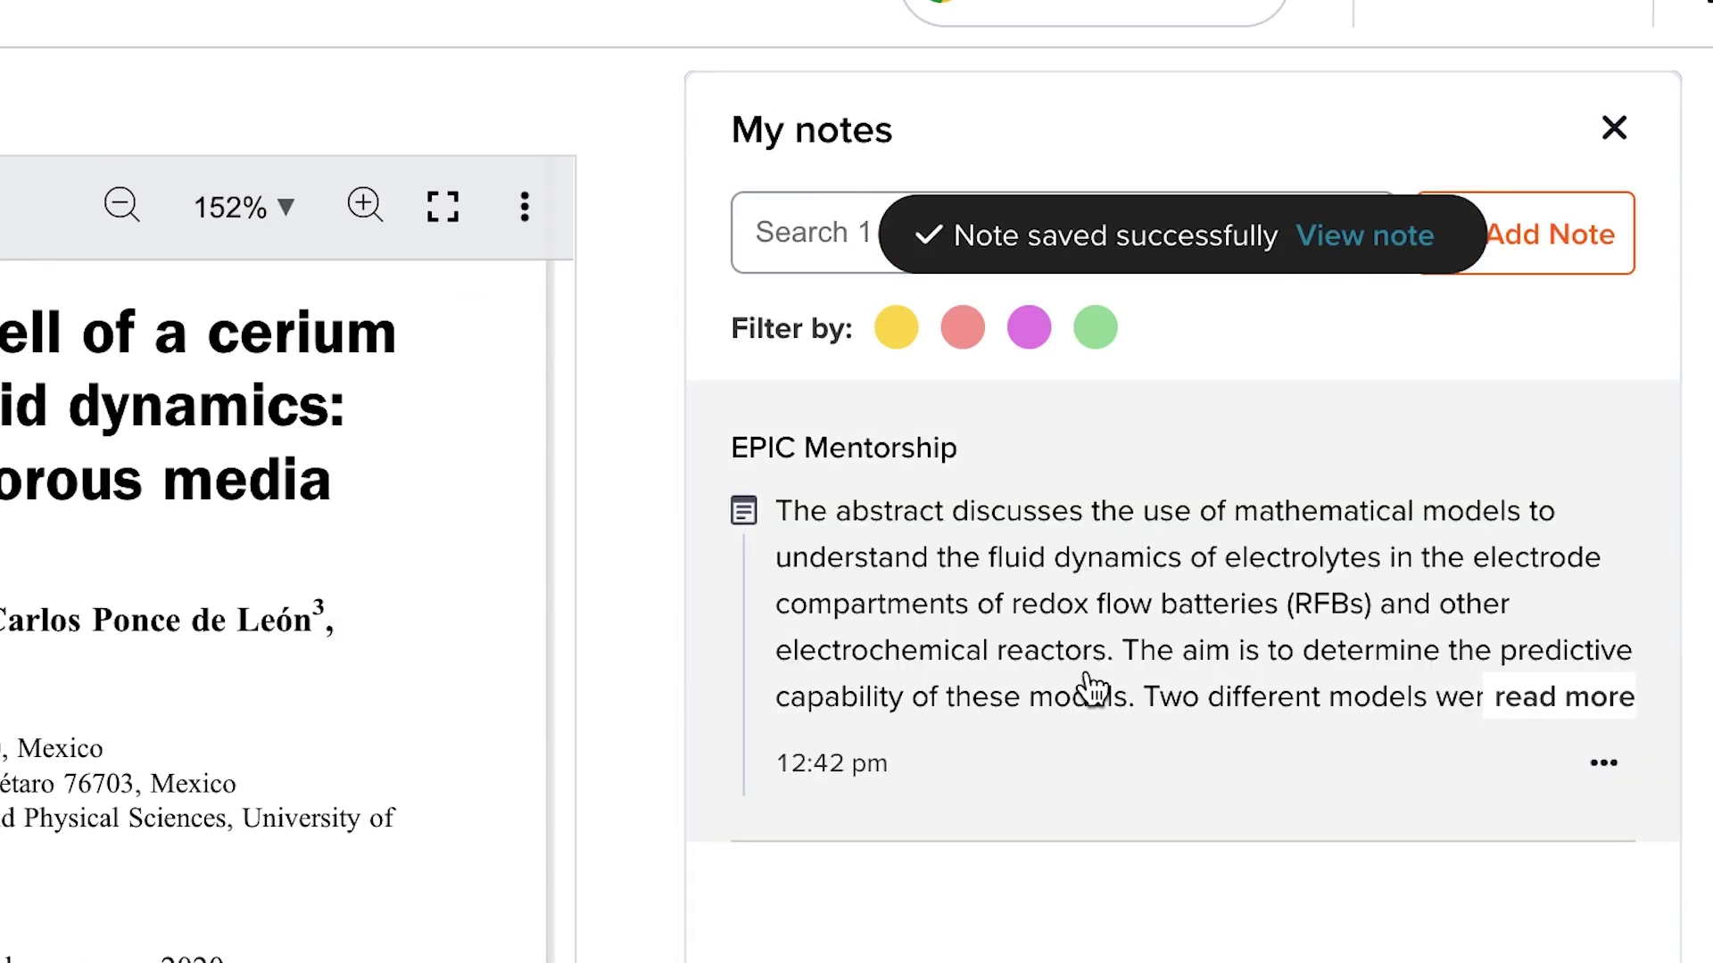
pyautogui.click(1427, 611)
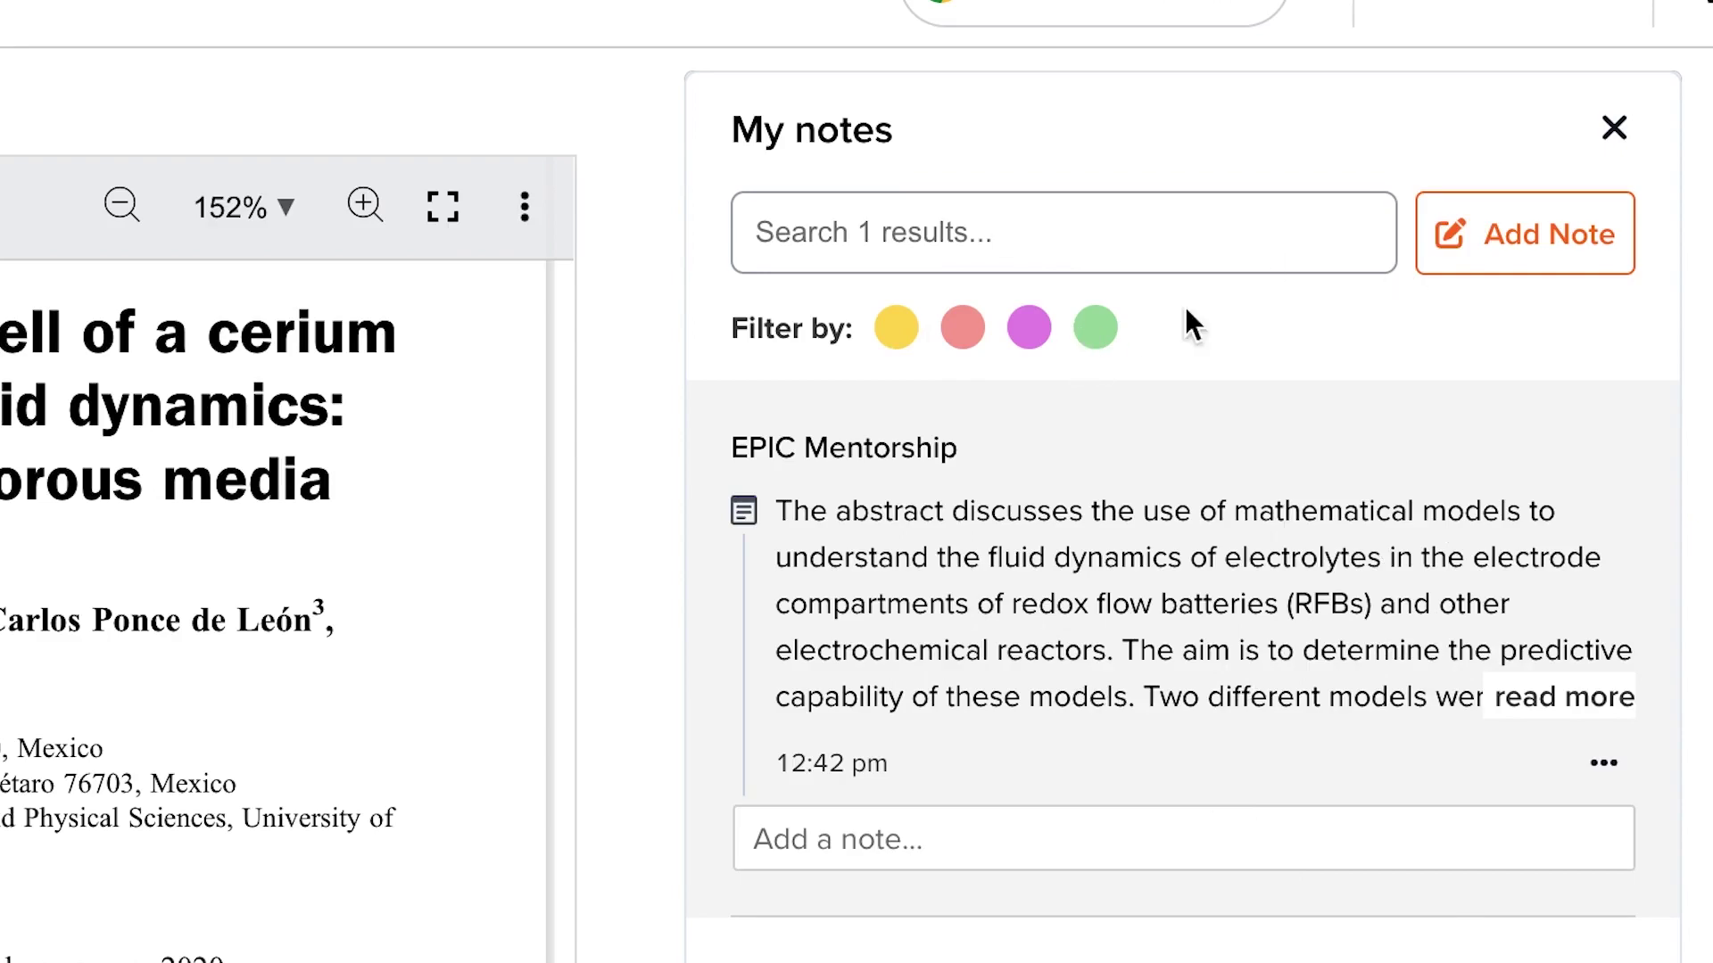
pyautogui.click(1613, 129)
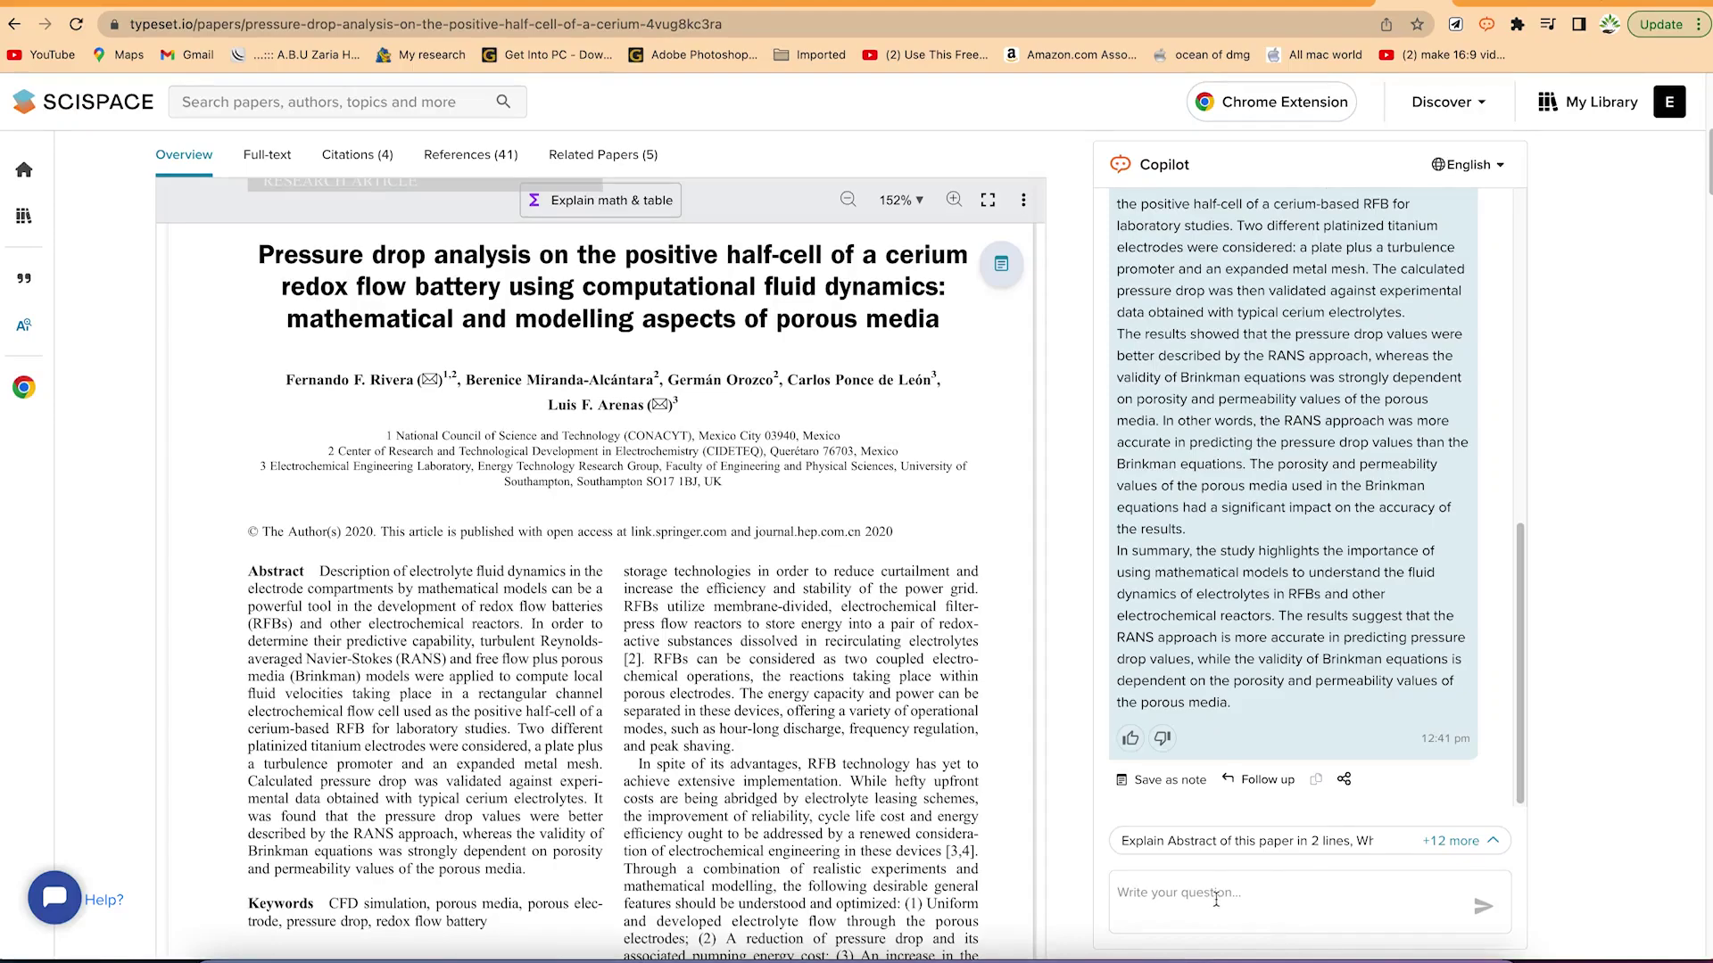
# Ask Copilot the suggested question "Results of the paper".
pyautogui.click(1296, 886)
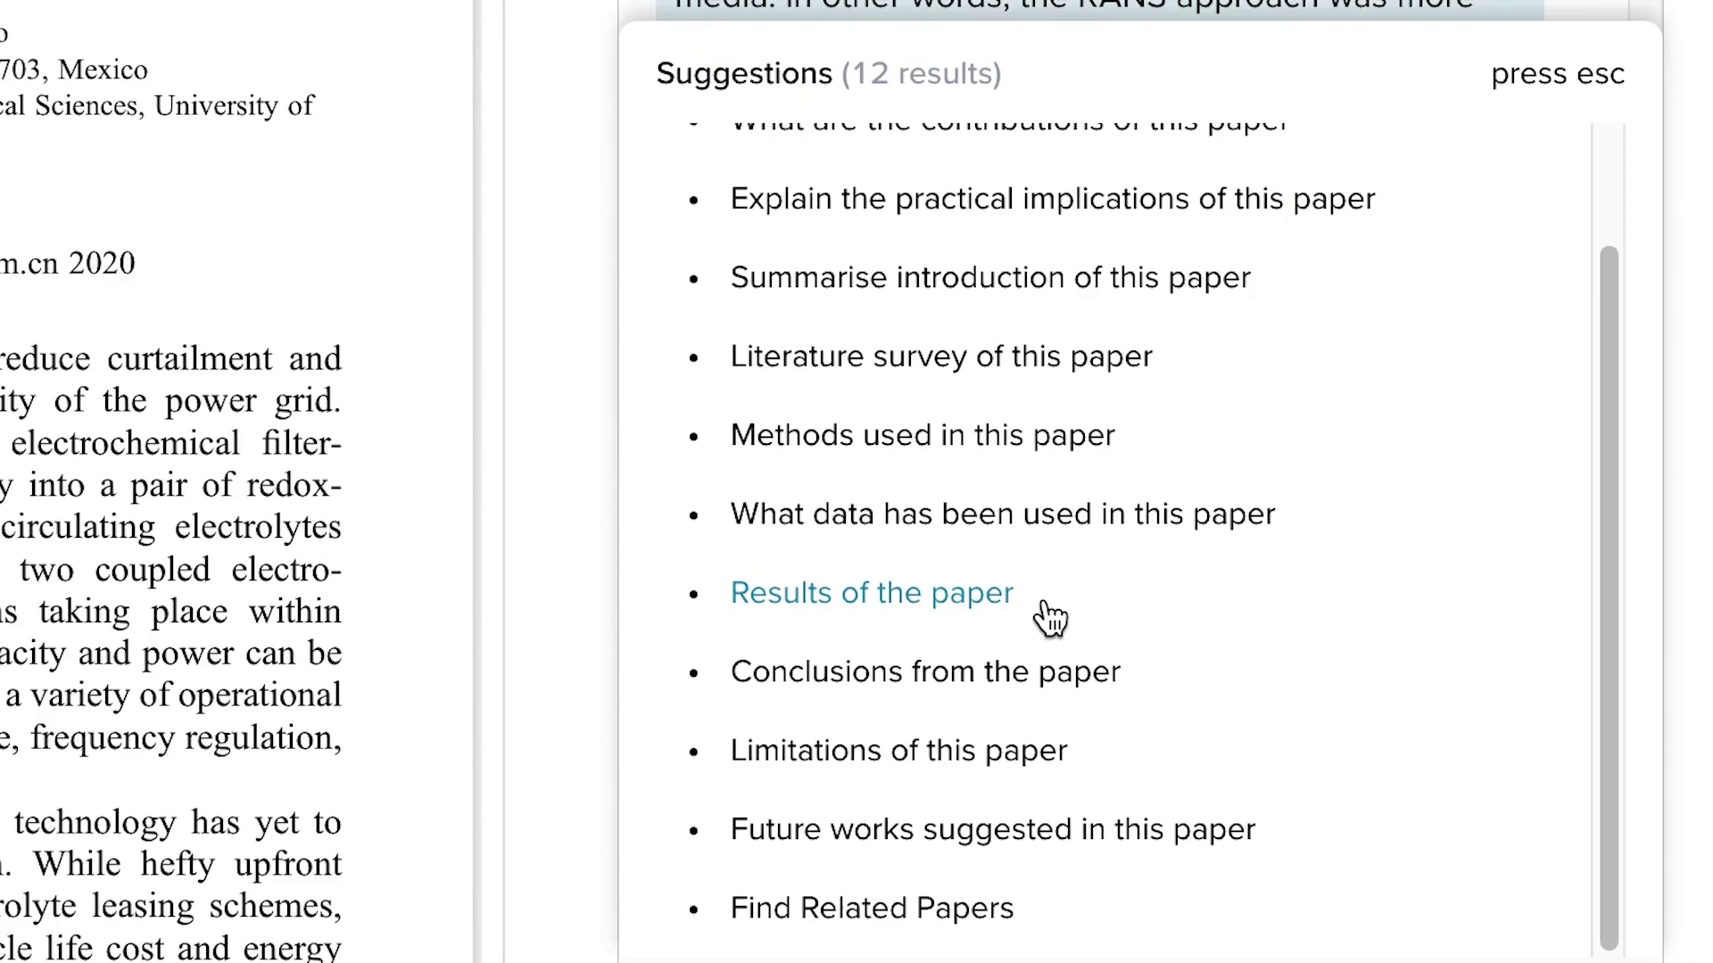
pyautogui.click(1000, 596)
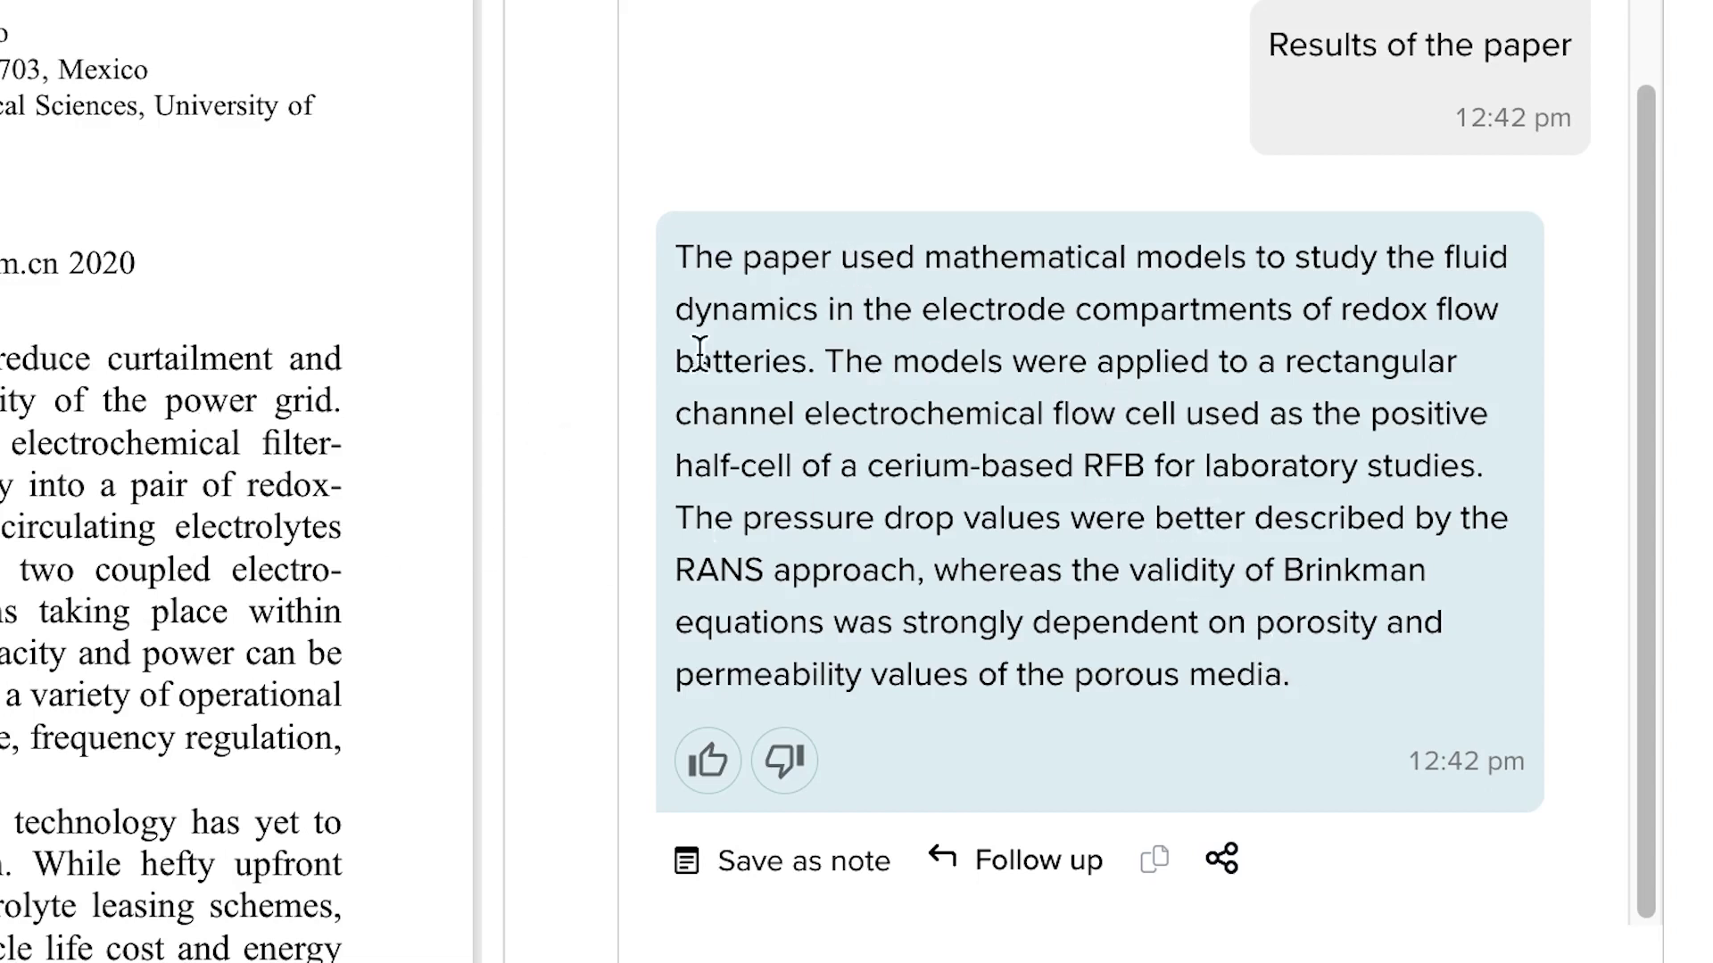
# Capture the Fig. 1 images of the electrodes and flow system with Explain math & table so Copilot explains them.
pyautogui.scroll(-10, 31, 605)
pyautogui.scroll(-10, 33, 599)
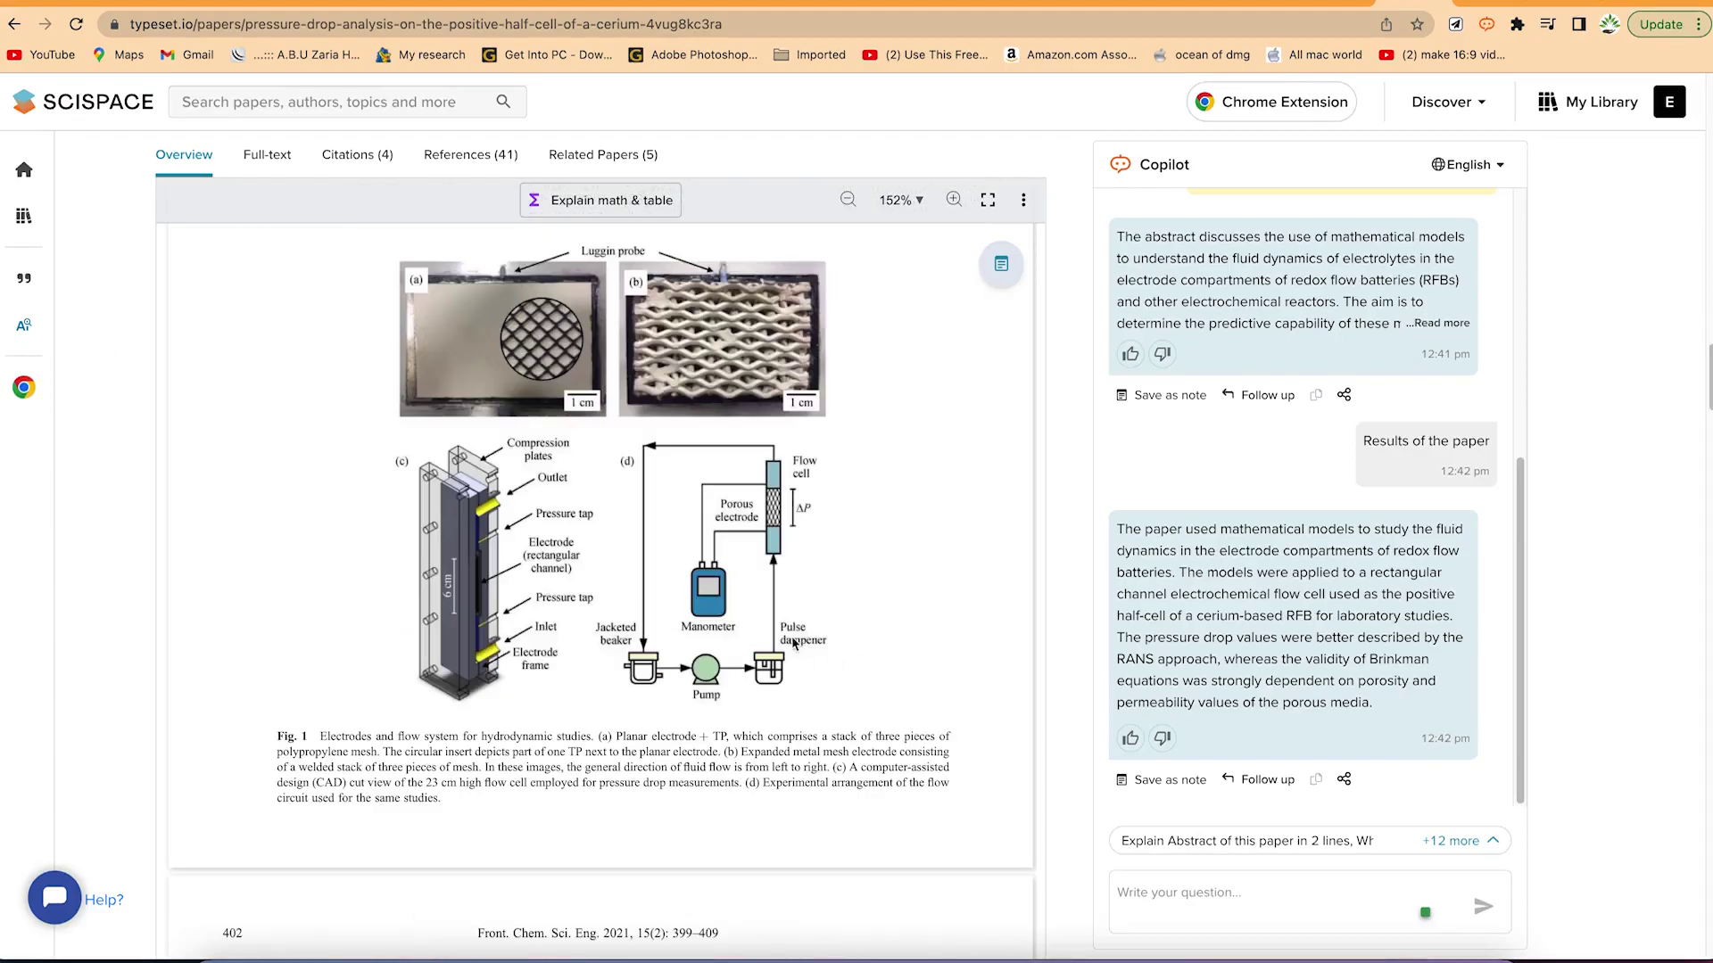
pyautogui.scroll(1, 933, 457)
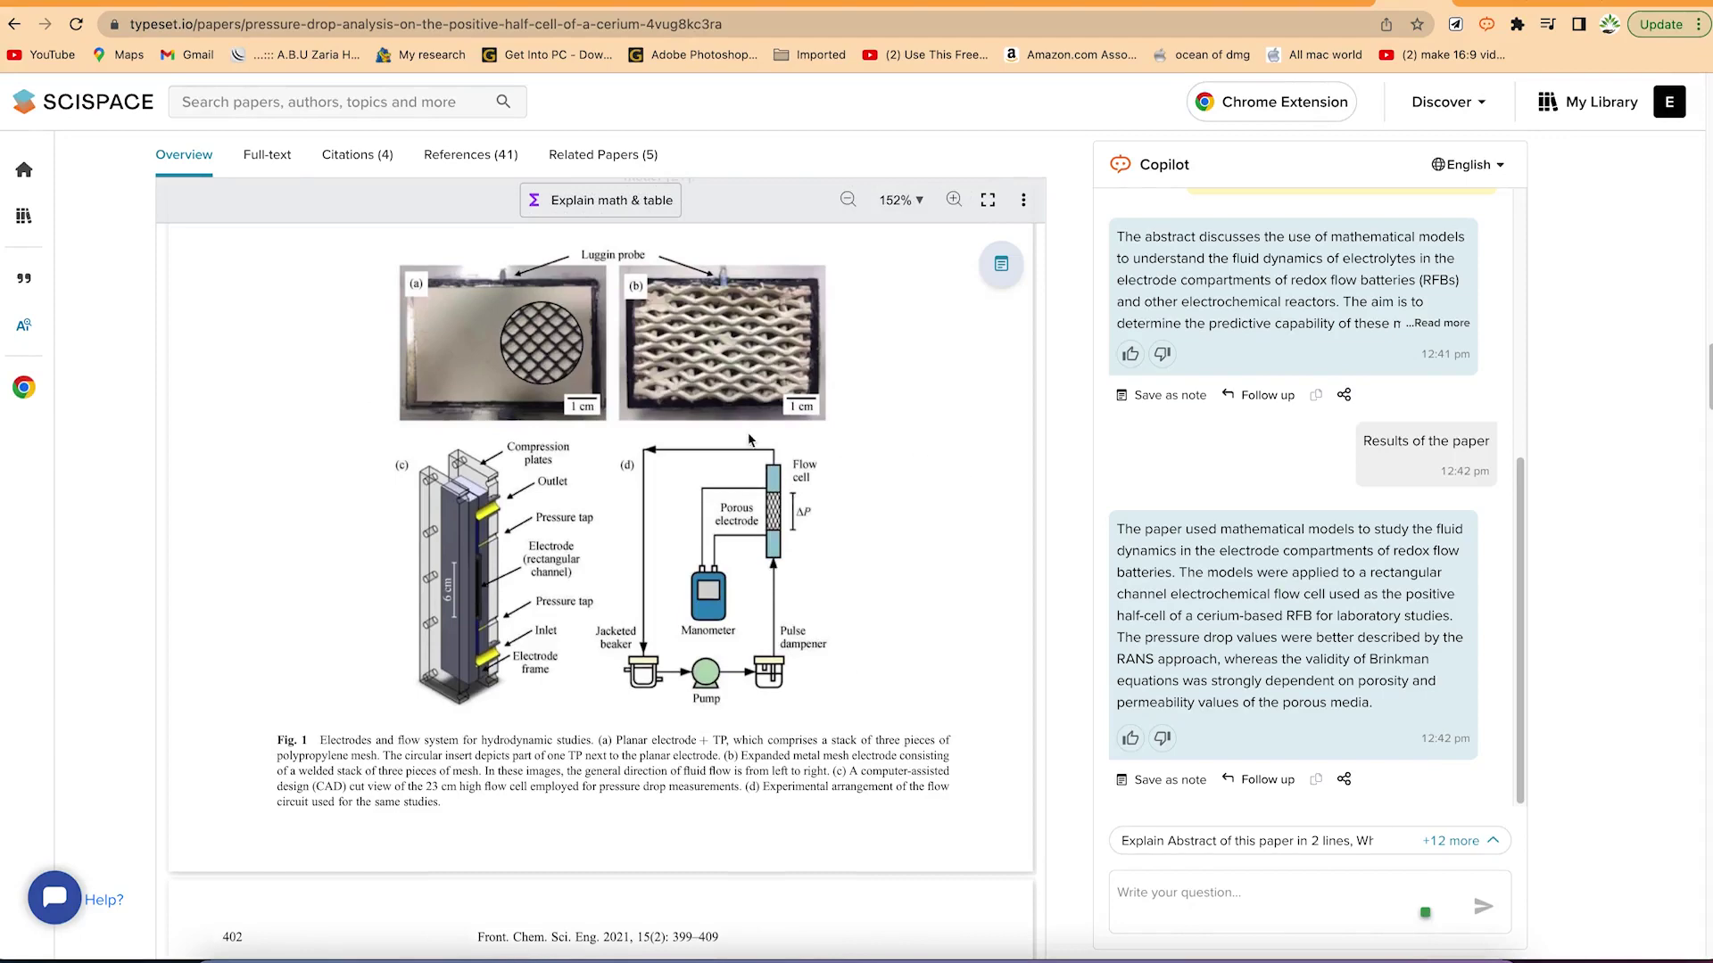
pyautogui.scroll(2, 749, 439)
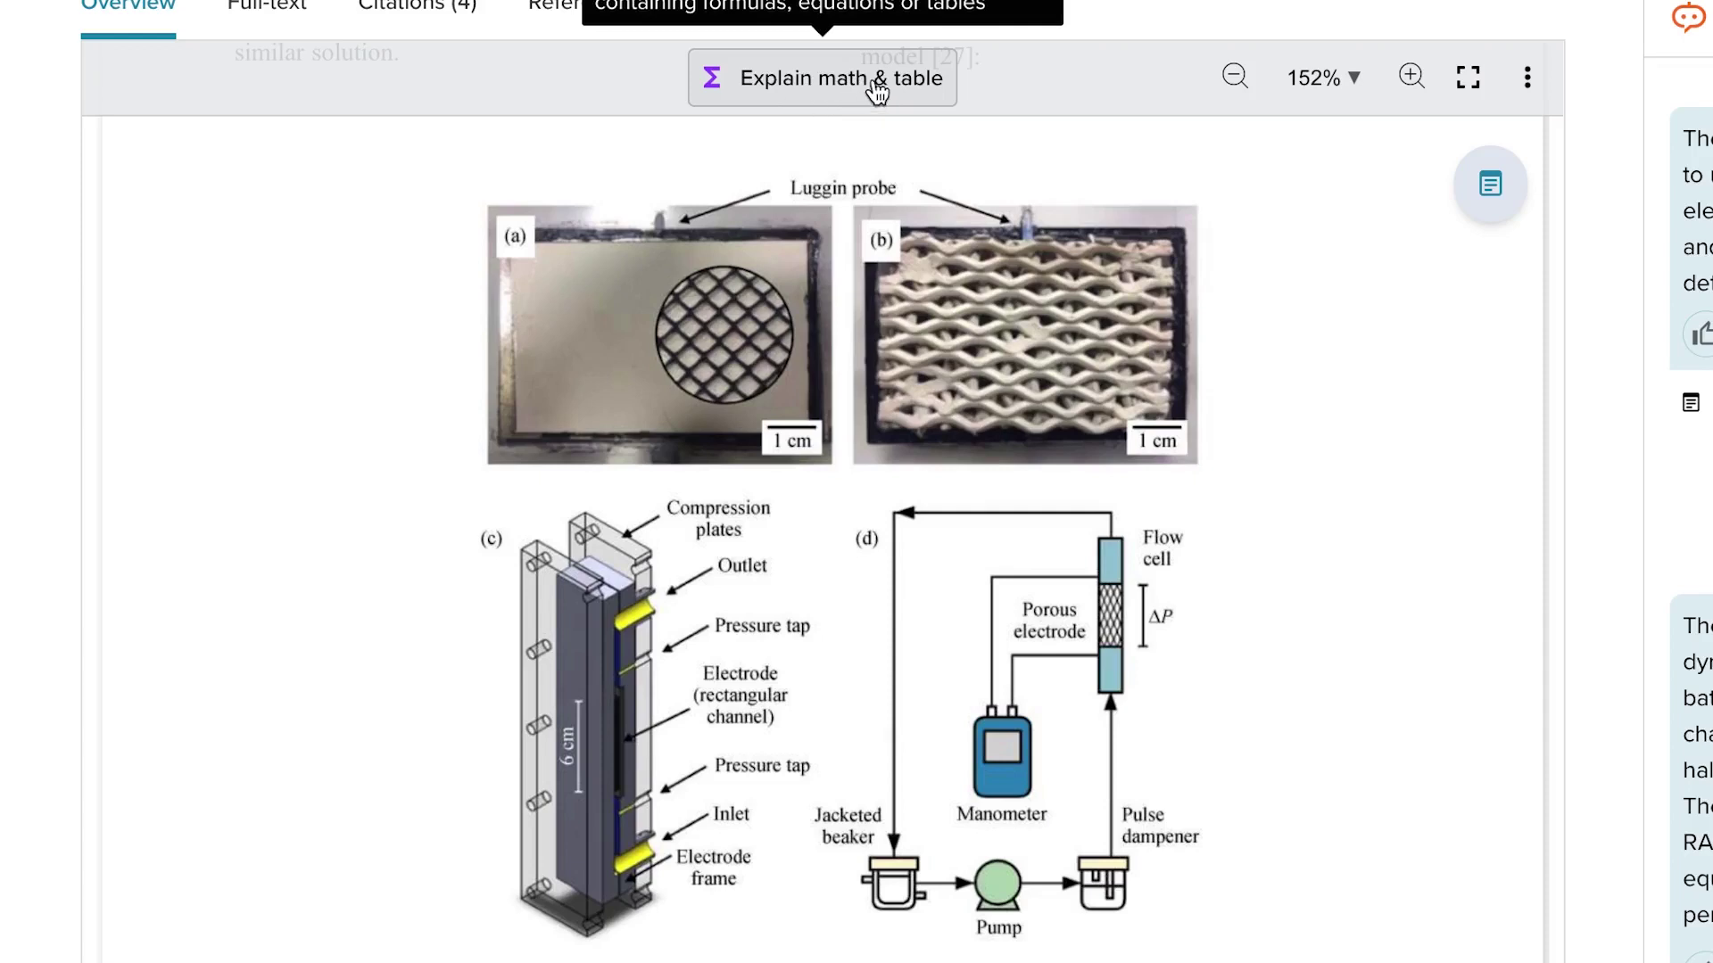
pyautogui.click(873, 89)
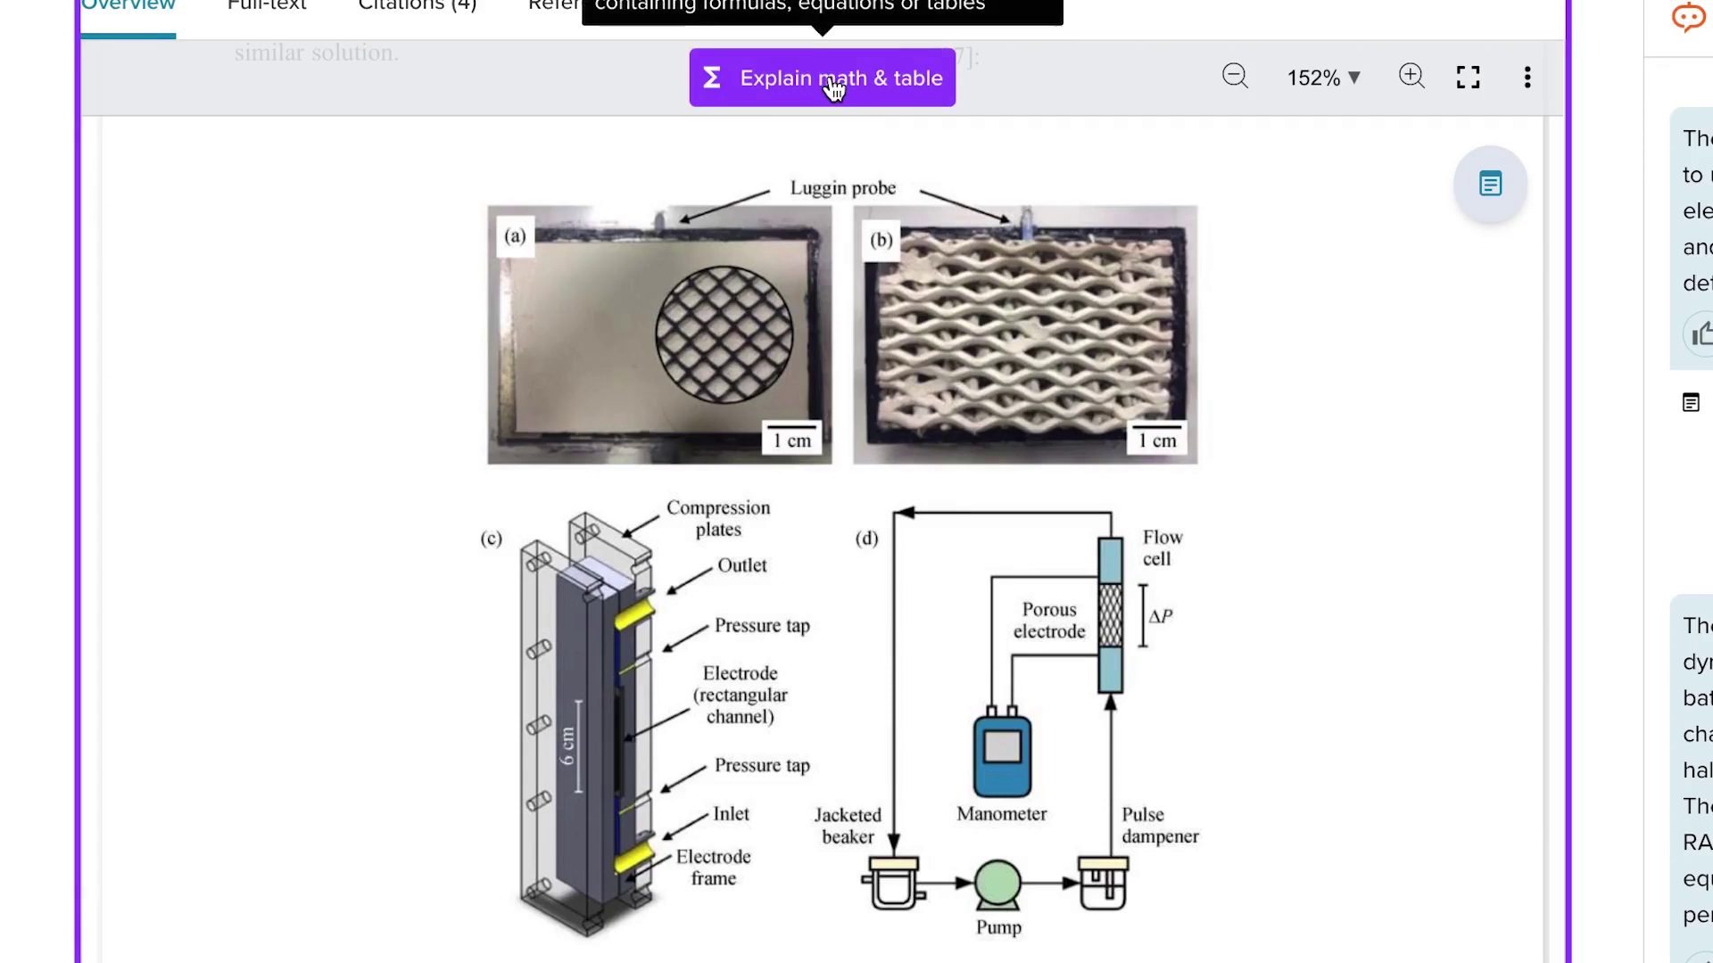
pyautogui.click(834, 86)
pyautogui.moveTo(382, 167); pyautogui.dragTo(1344, 959)
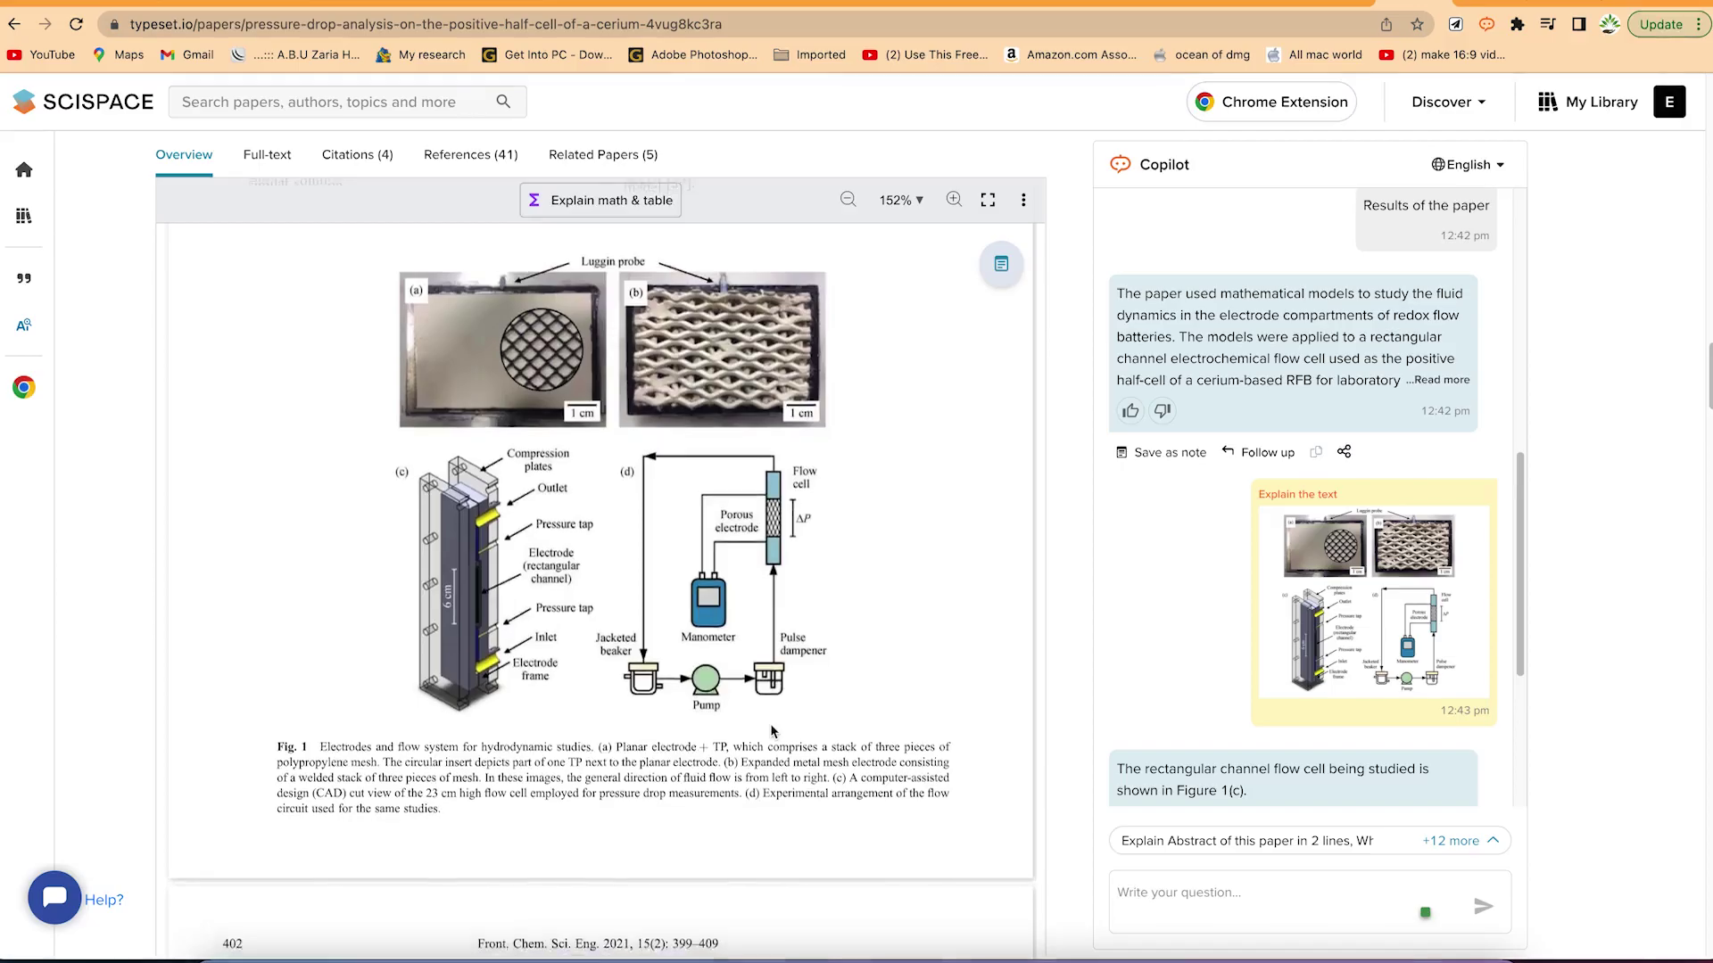
# Capture equation (7) for Pk on page 402 with Explain math & table, and read through Copilot's explanation.
pyautogui.scroll(-10, 762, 718)
pyautogui.scroll(1, 763, 718)
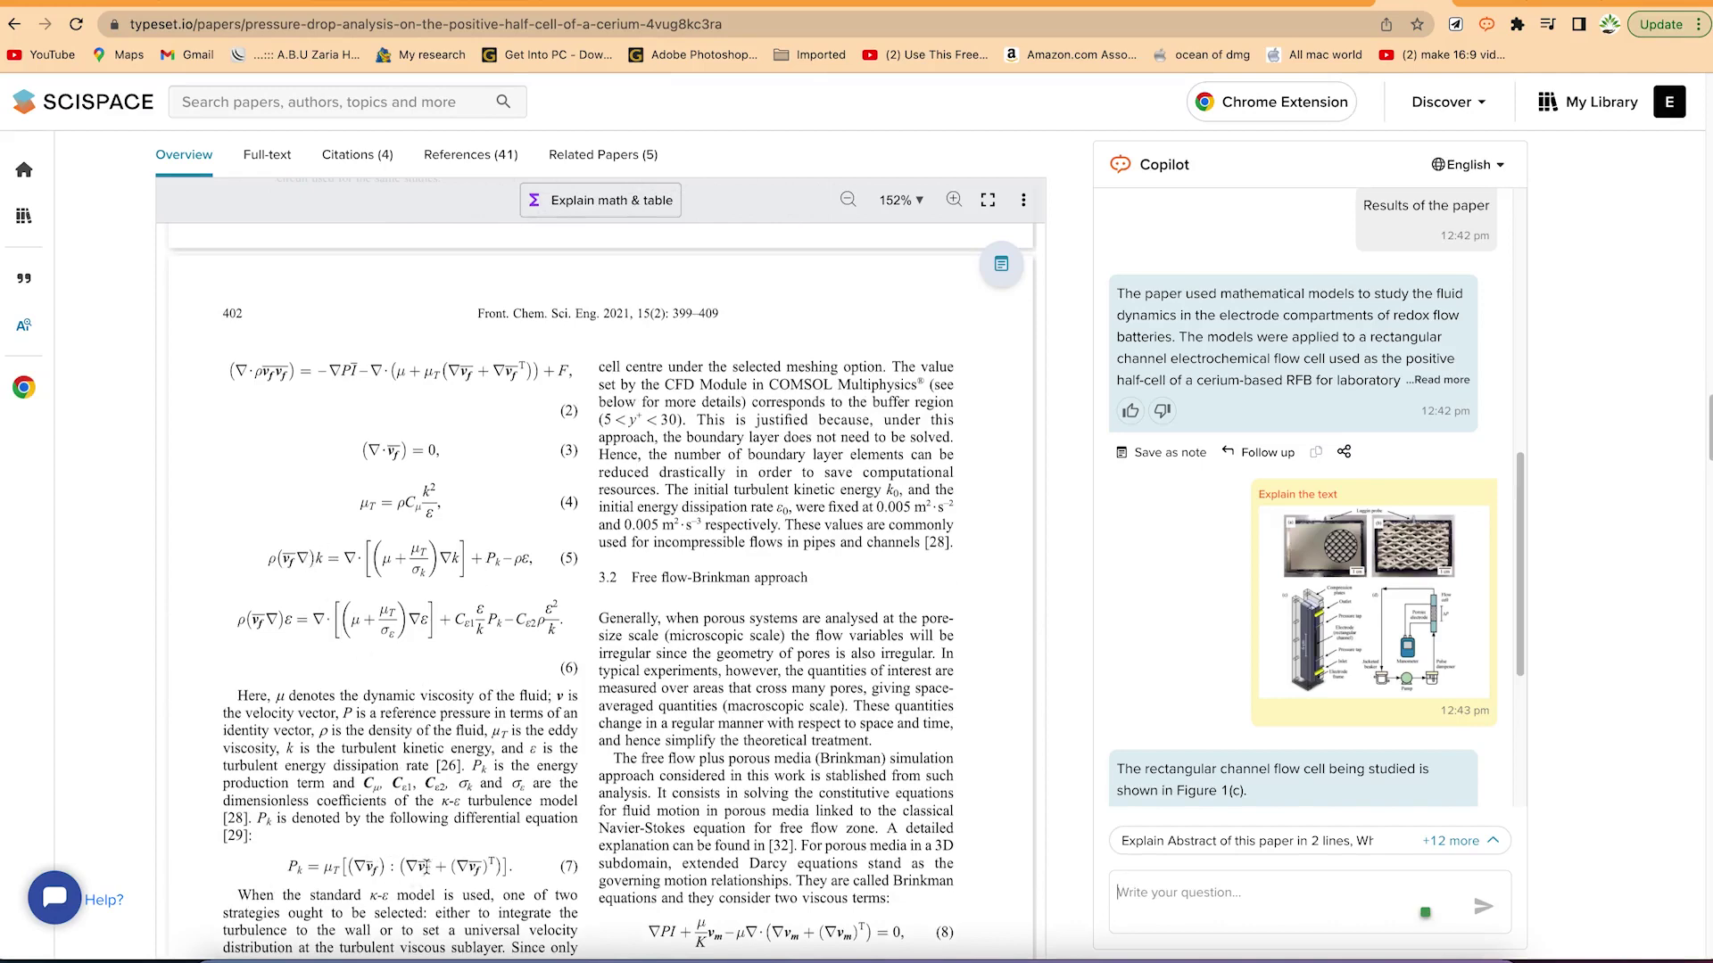
pyautogui.scroll(-2, 569, 817)
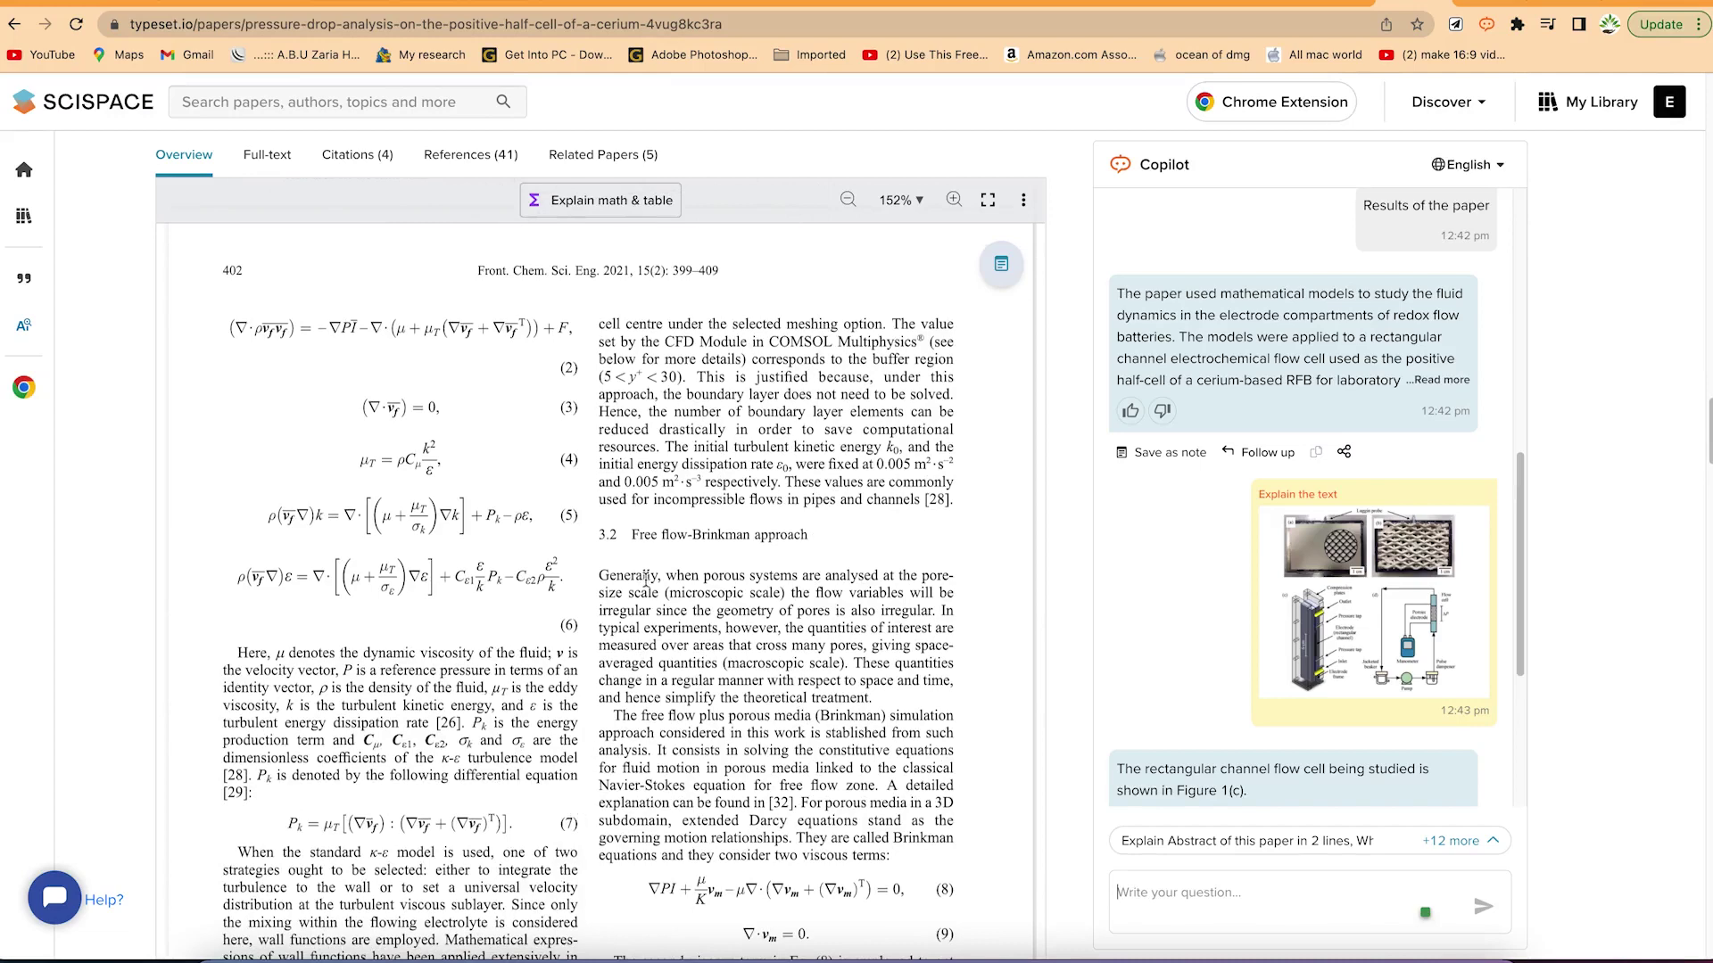
pyautogui.click(575, 201)
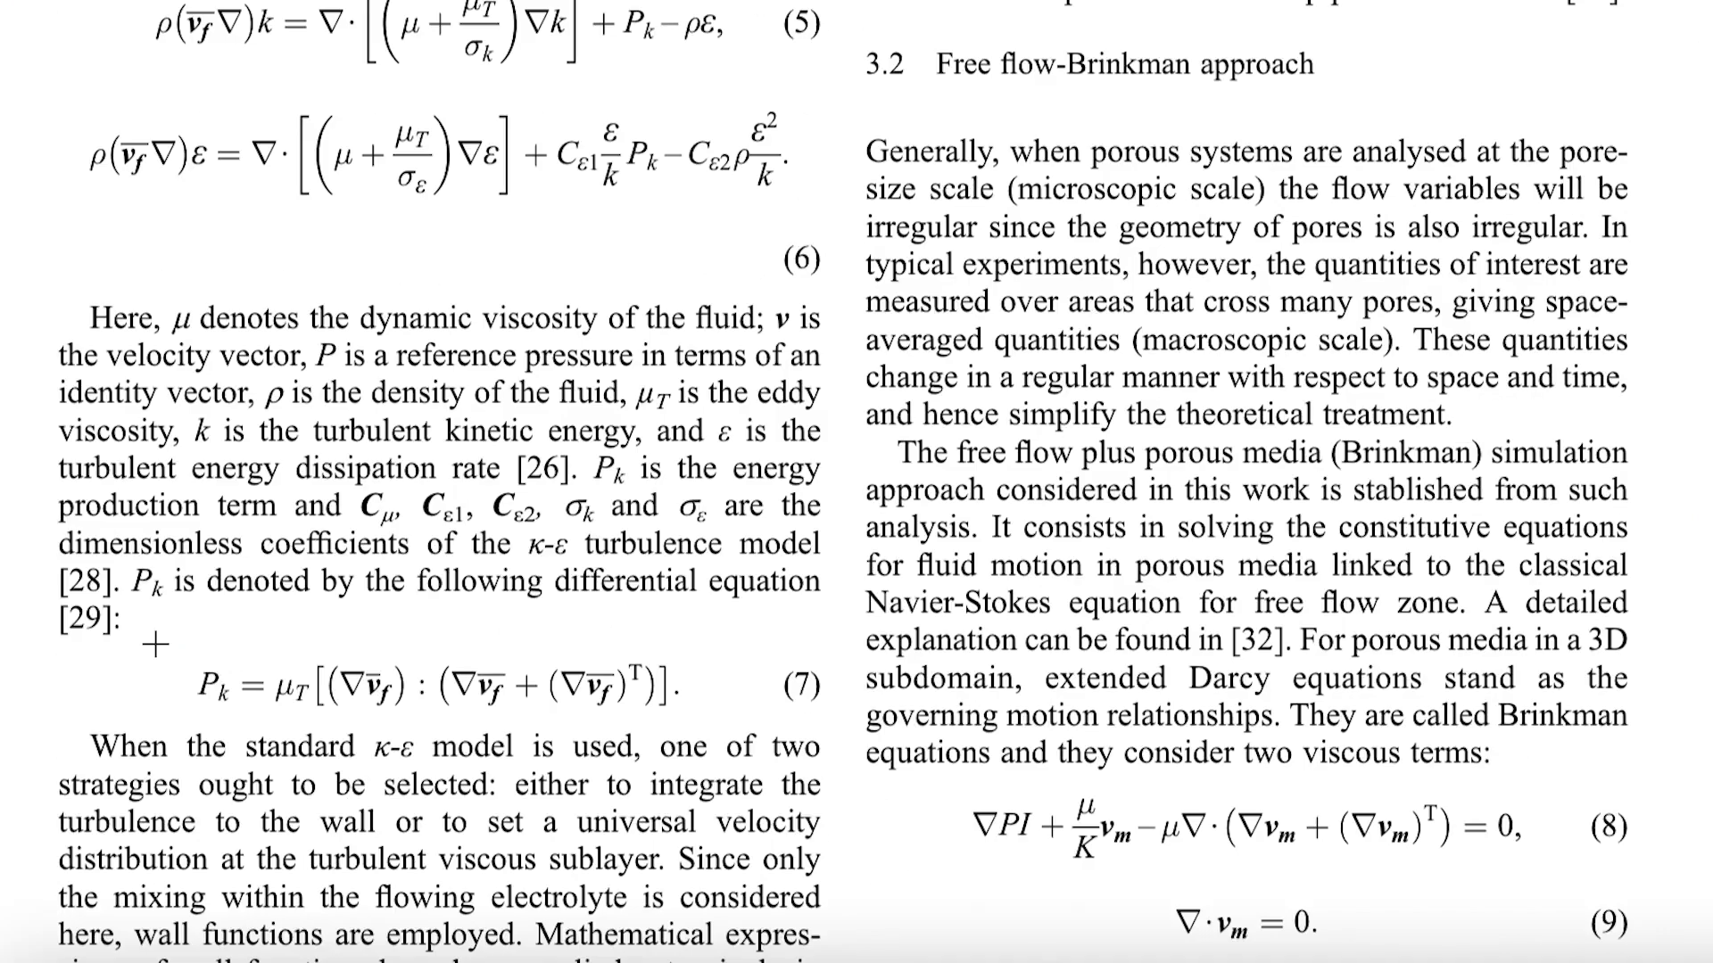
pyautogui.moveTo(152, 639); pyautogui.dragTo(729, 729)
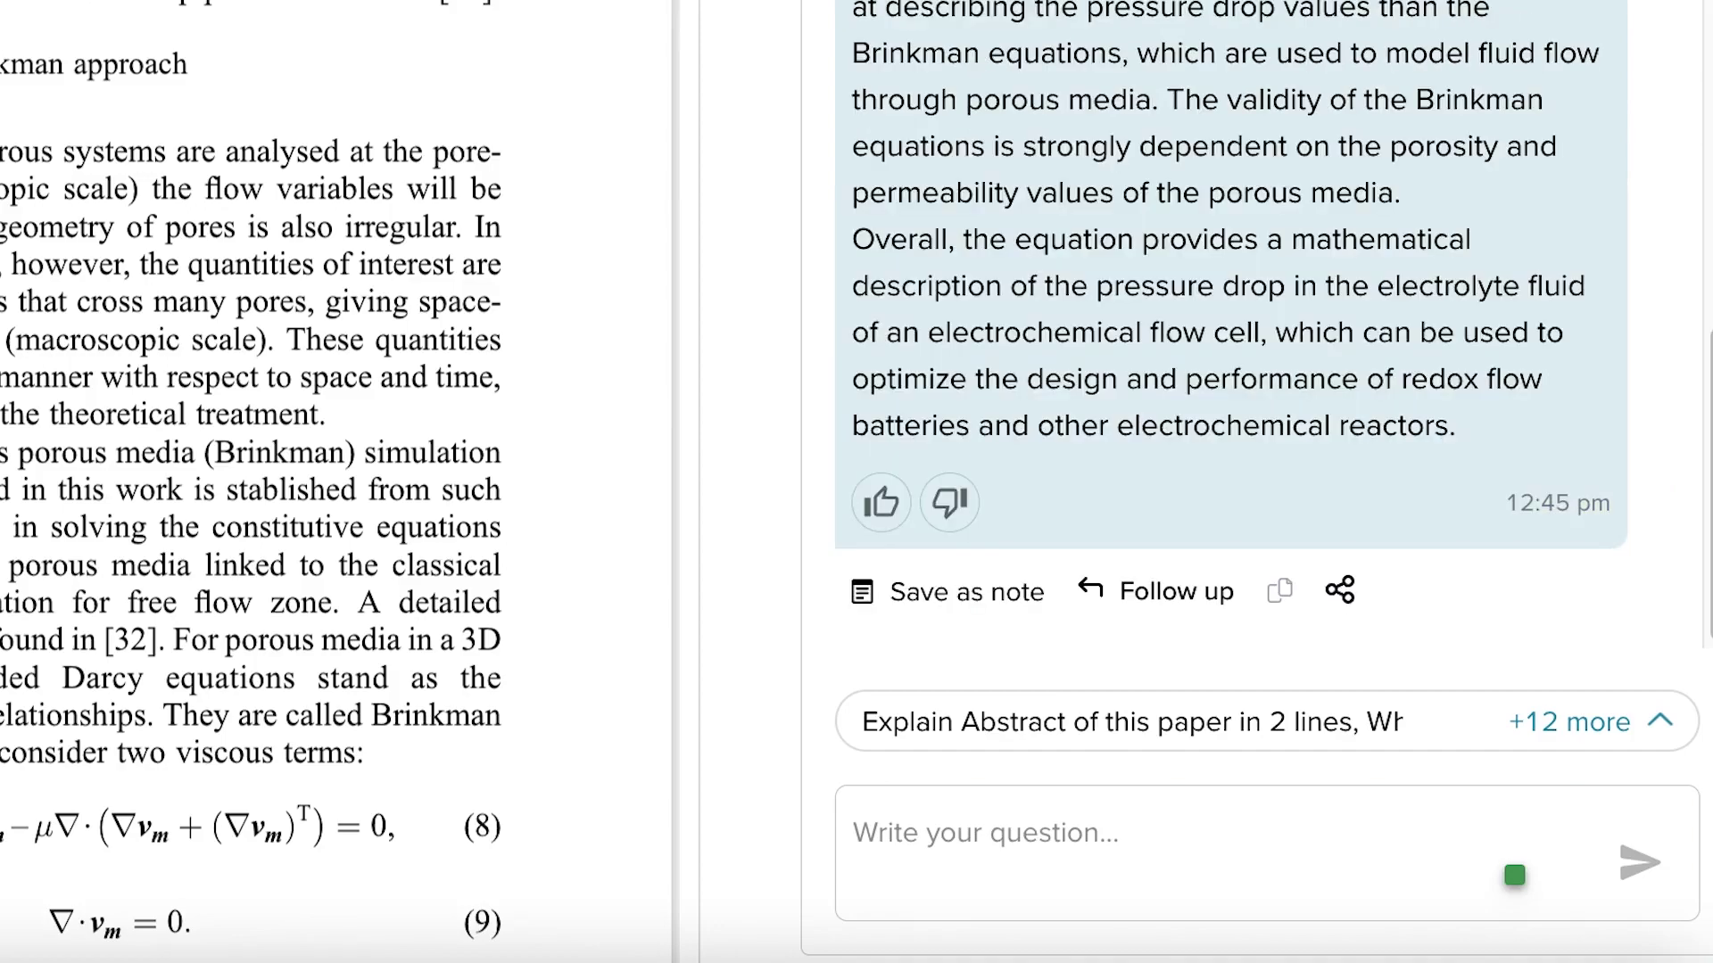
pyautogui.scroll(5, 1231, 312)
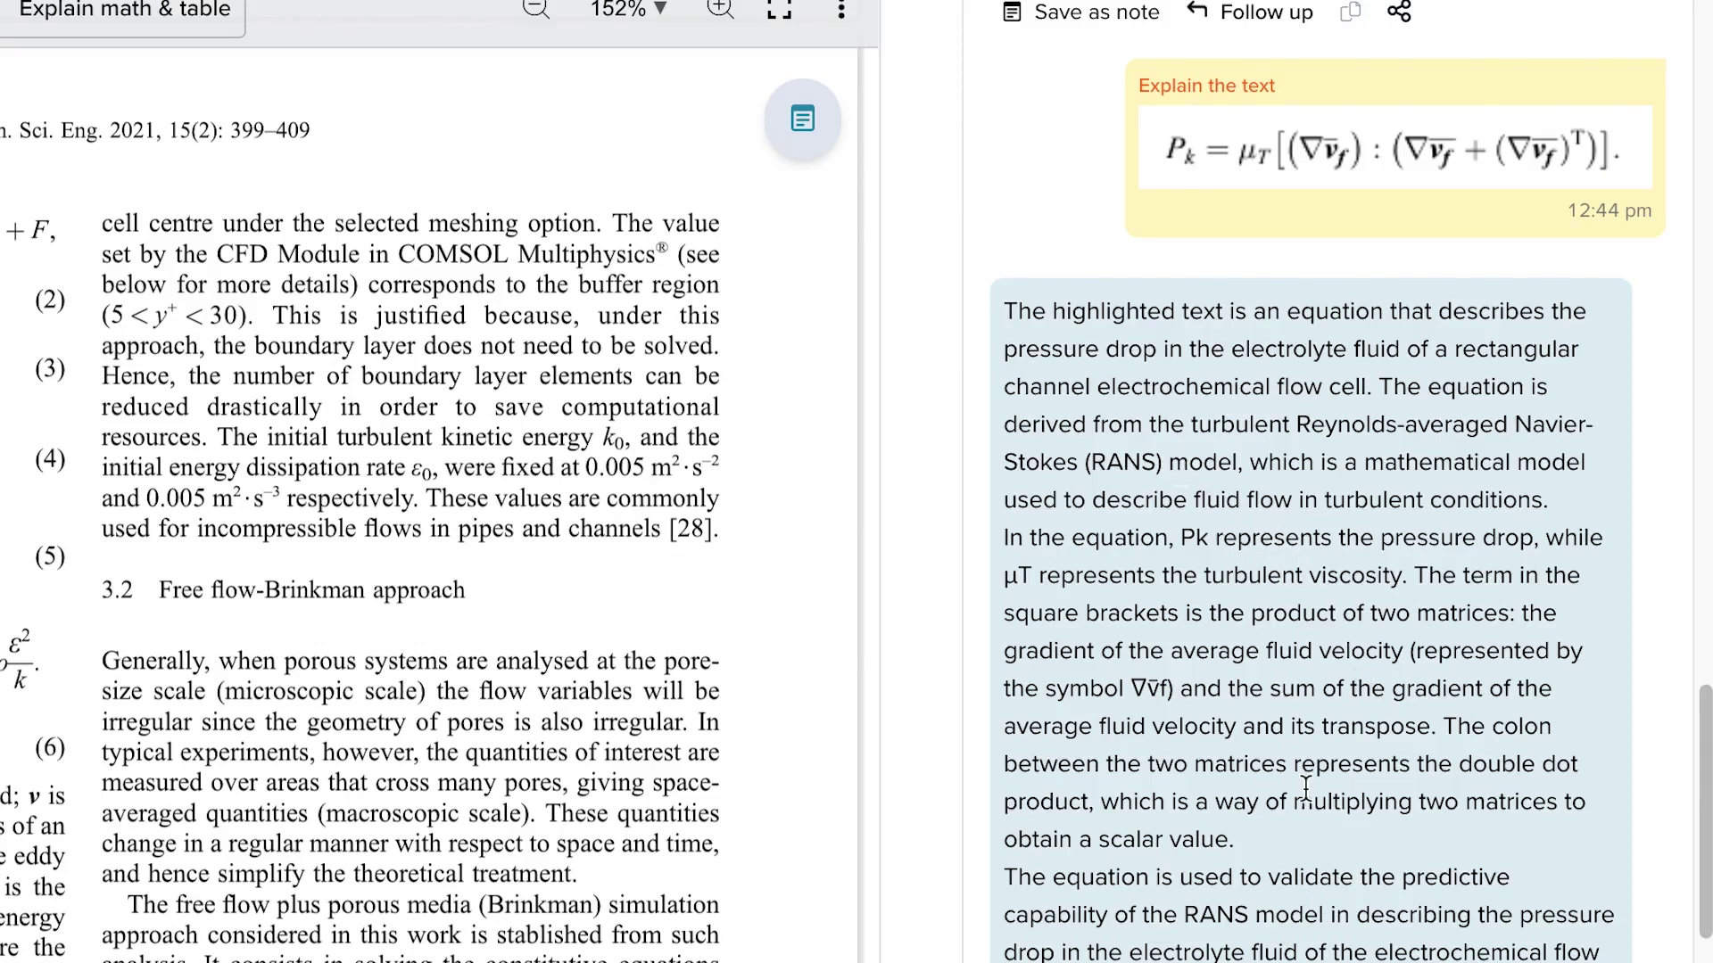
pyautogui.scroll(-3, 1305, 789)
pyautogui.scroll(-2, 1303, 783)
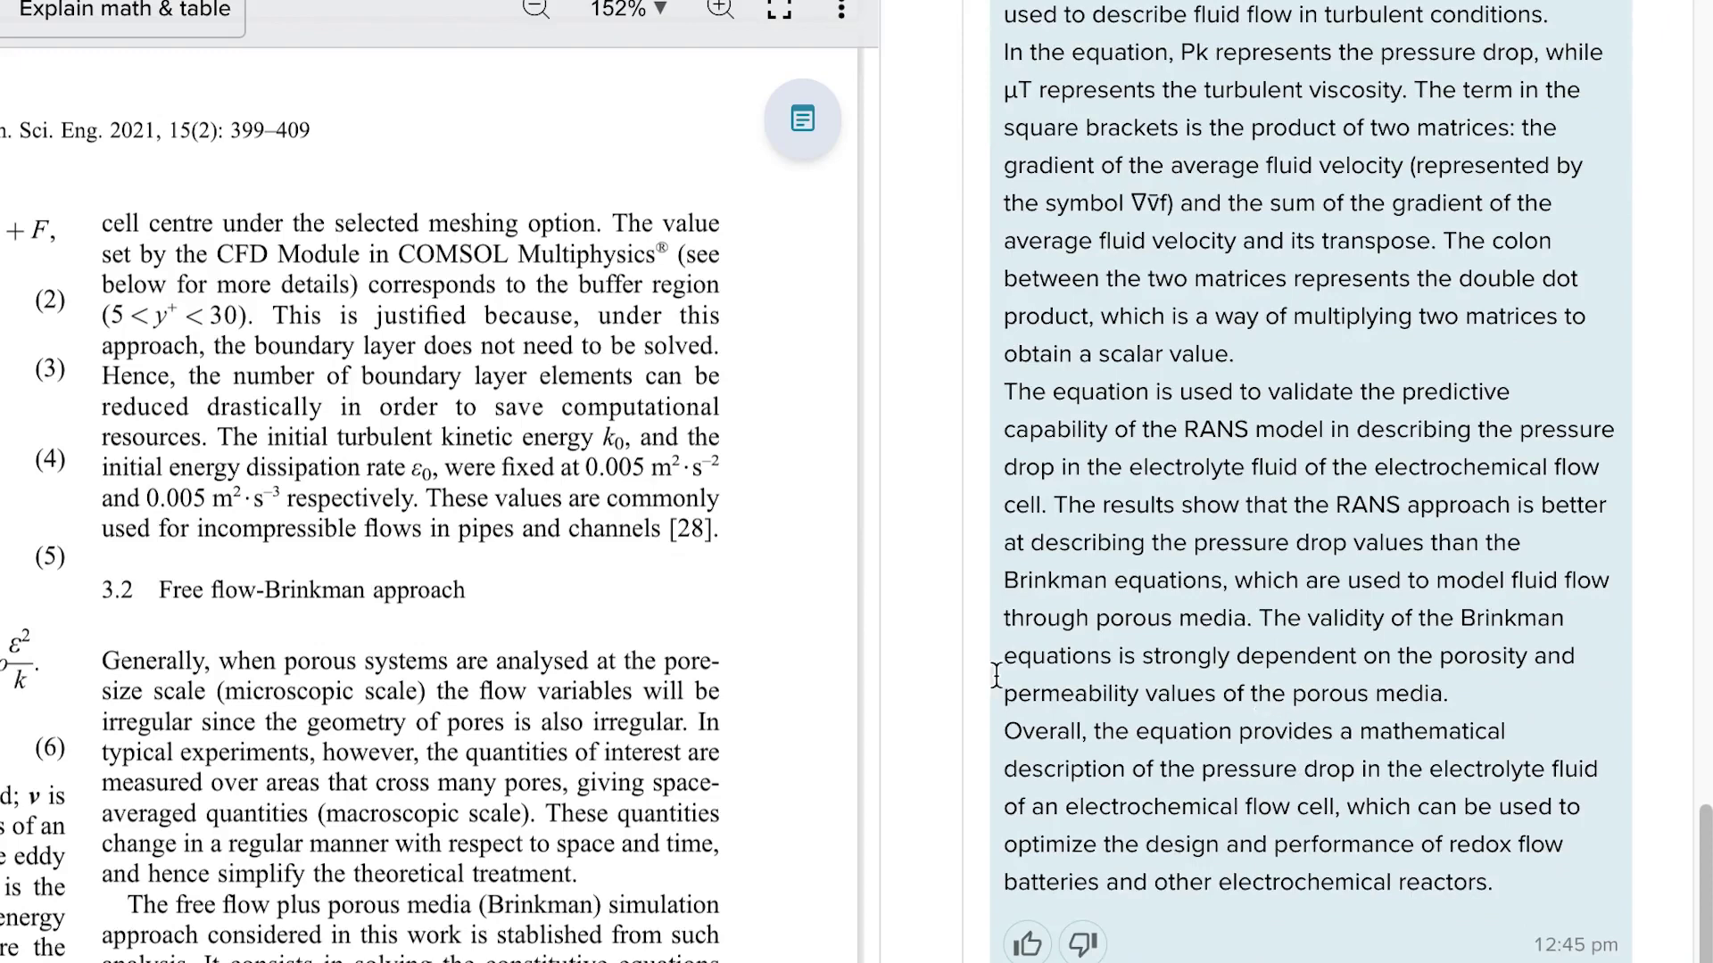
pyautogui.scroll(13, 1132, 737)
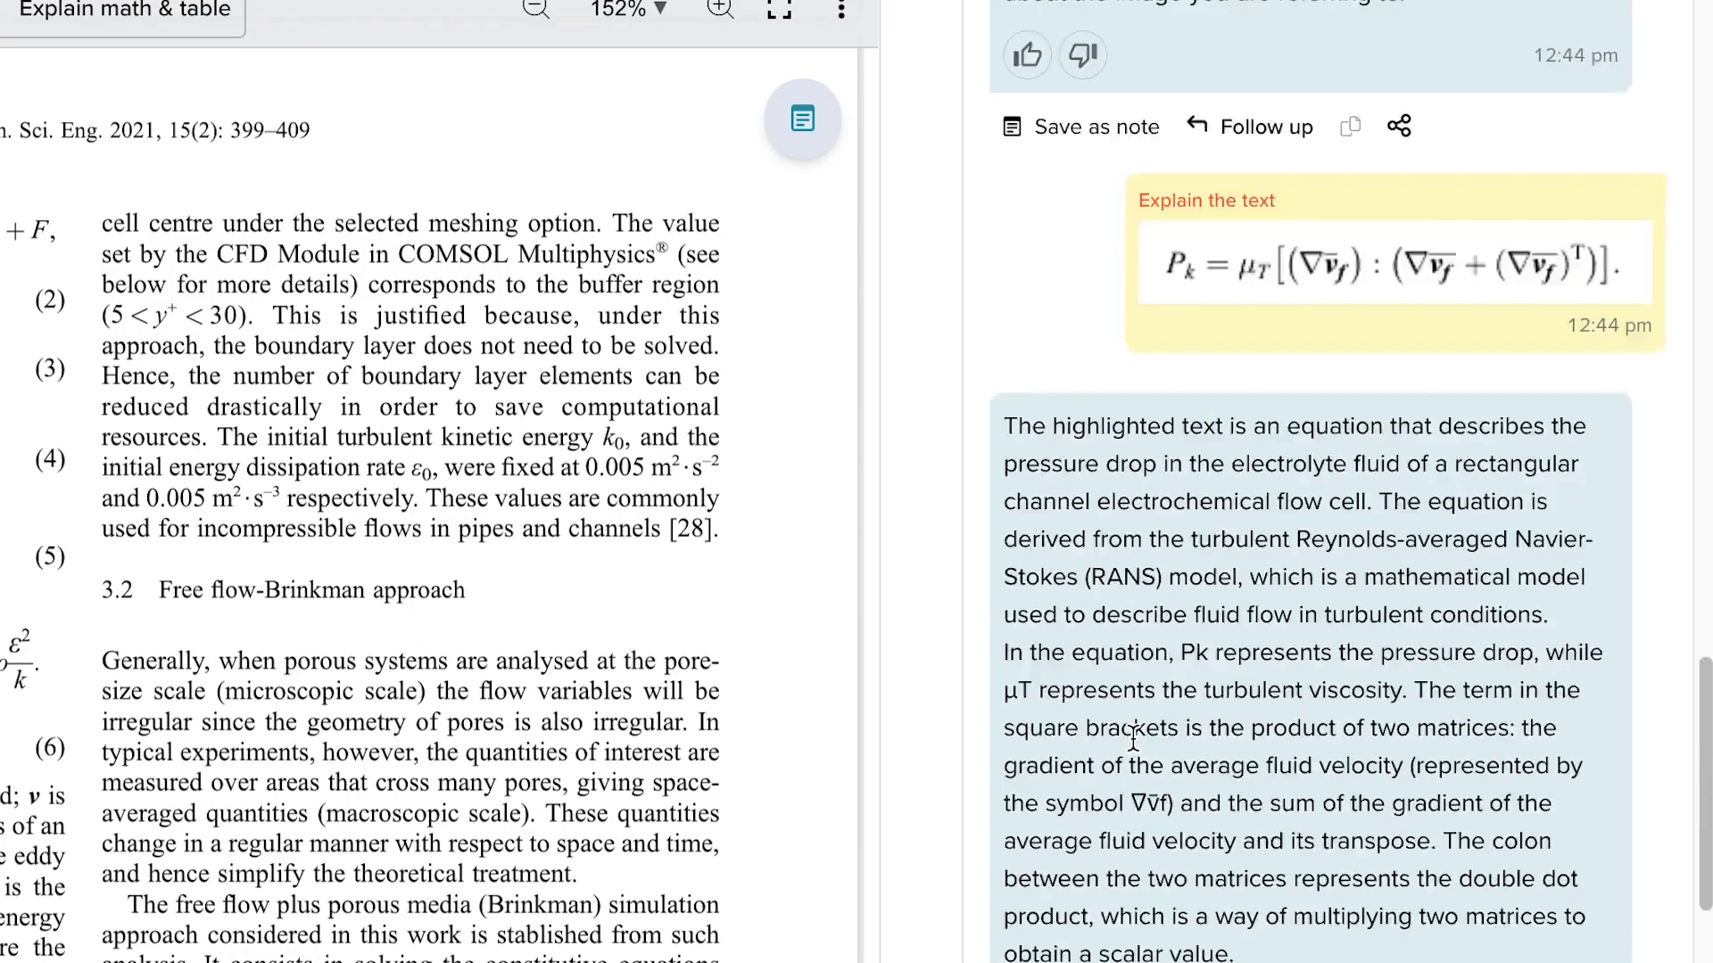
pyautogui.scroll(-7, 1132, 737)
pyautogui.scroll(-1, 1132, 737)
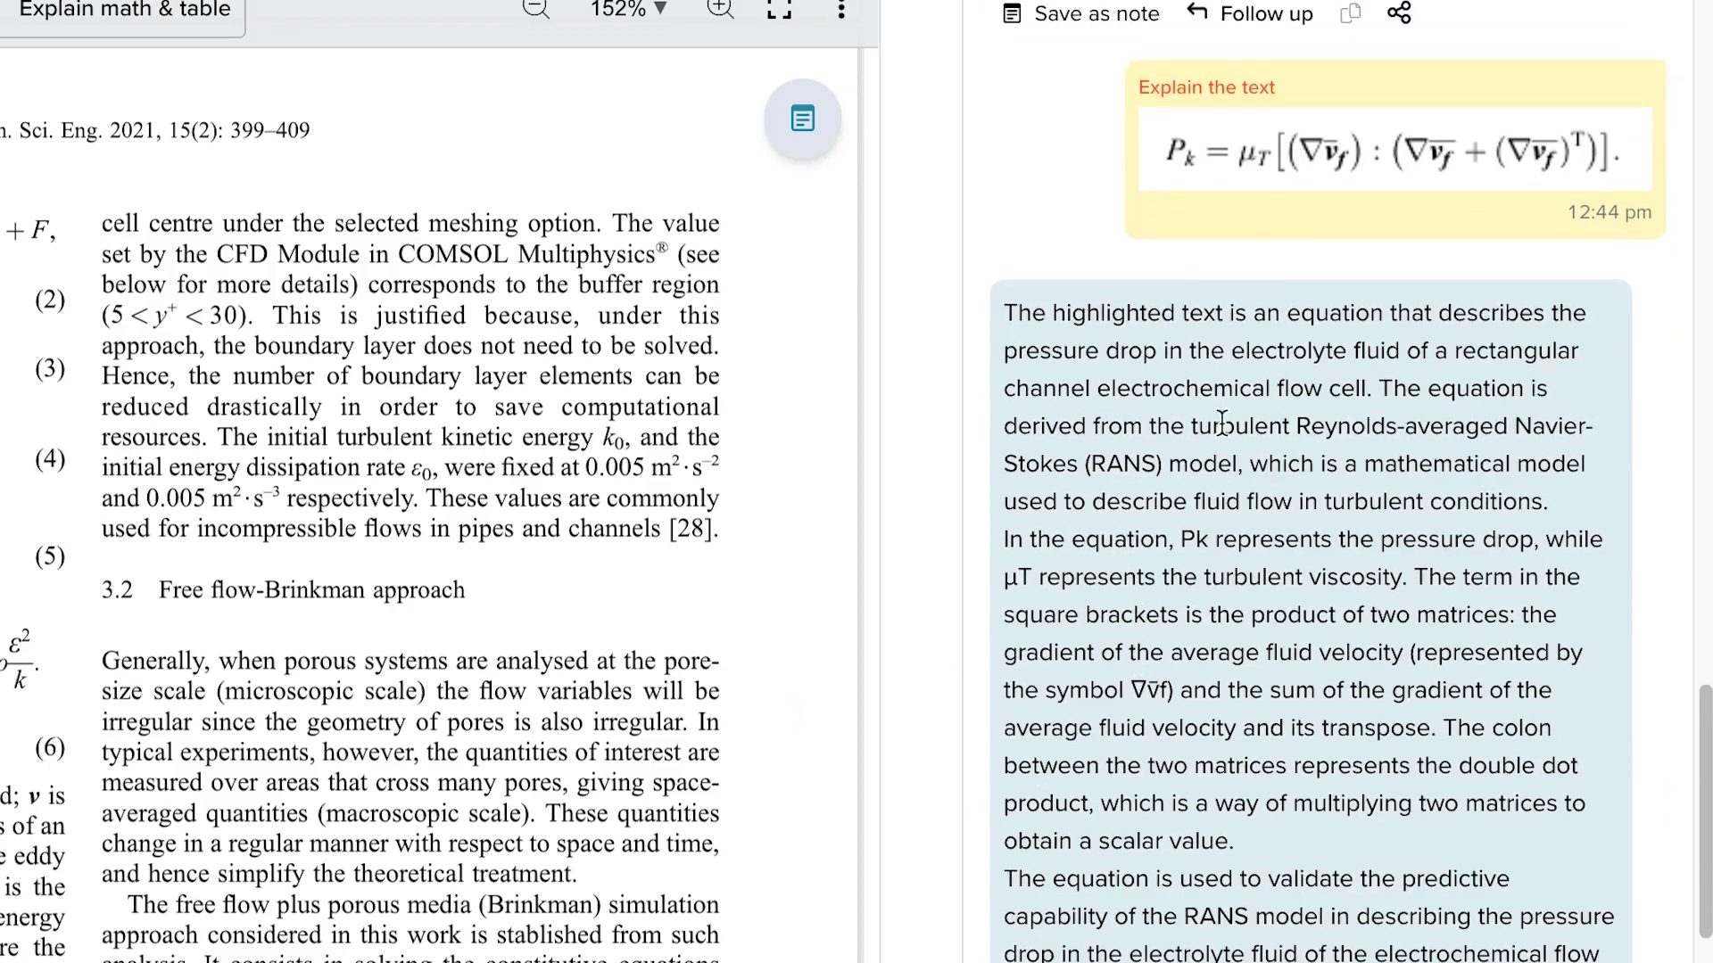
pyautogui.scroll(-1, 60, 825)
# Highlight the word "COMSOL" in the paragraph on numerical software below Table 1 and have Copilot explain it.
pyautogui.scroll(-15, 88, 778)
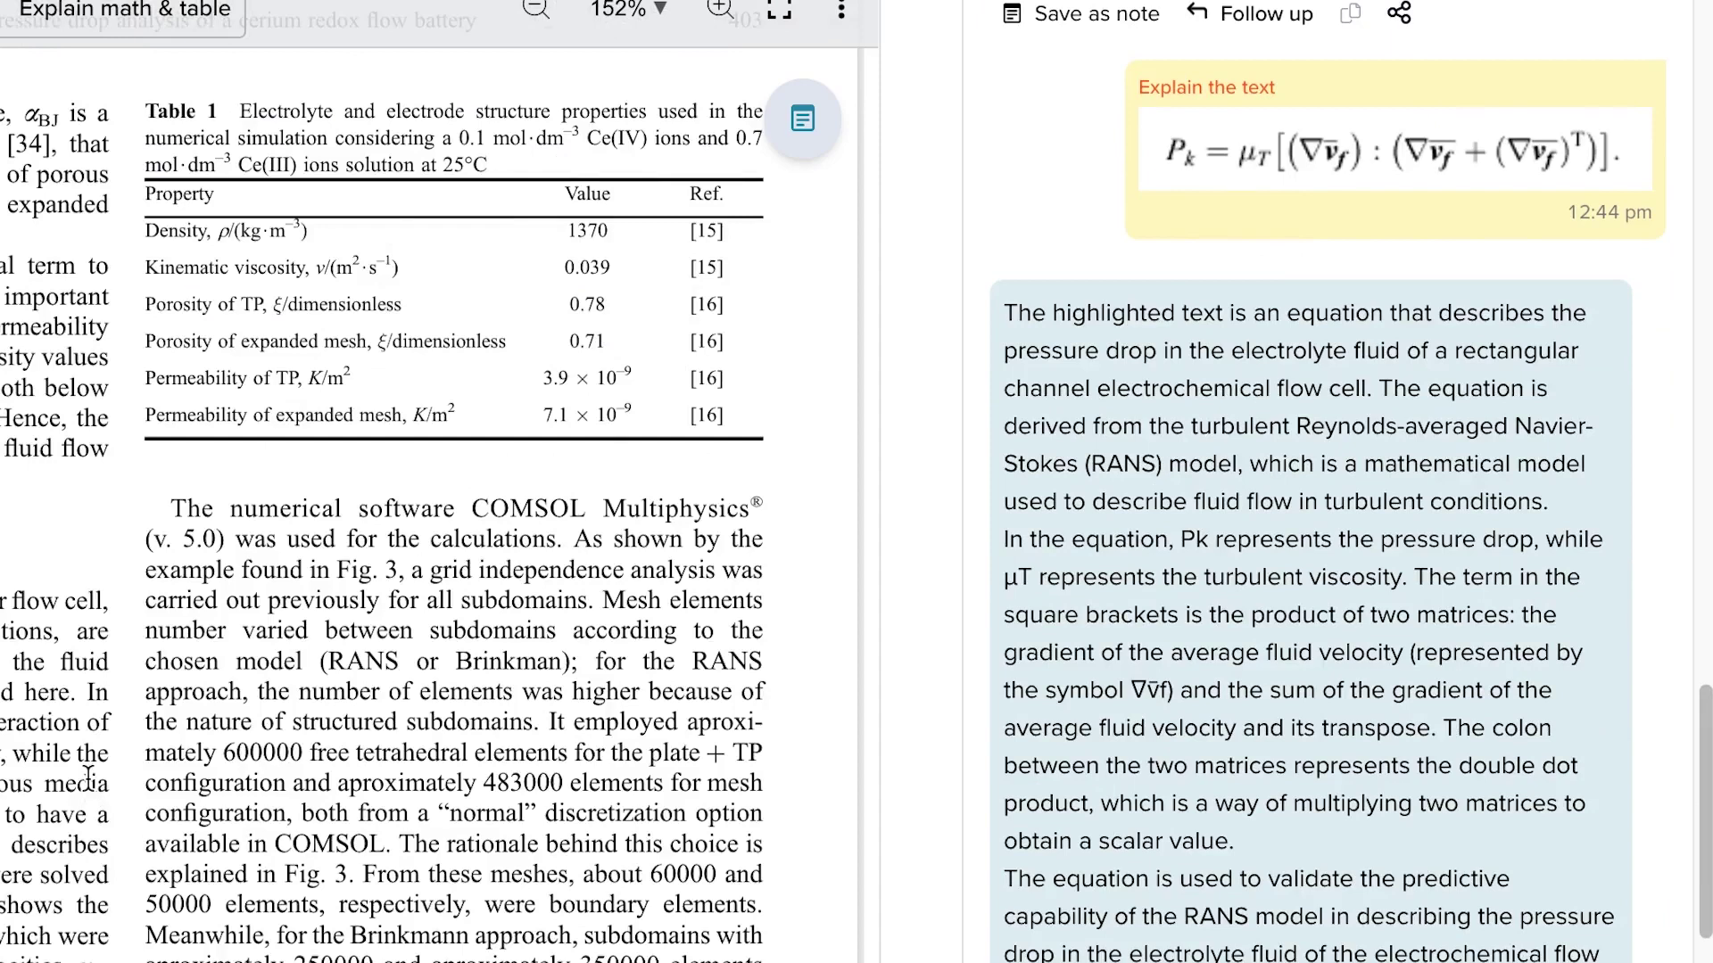
pyautogui.scroll(-5, 88, 778)
pyautogui.scroll(1, 87, 775)
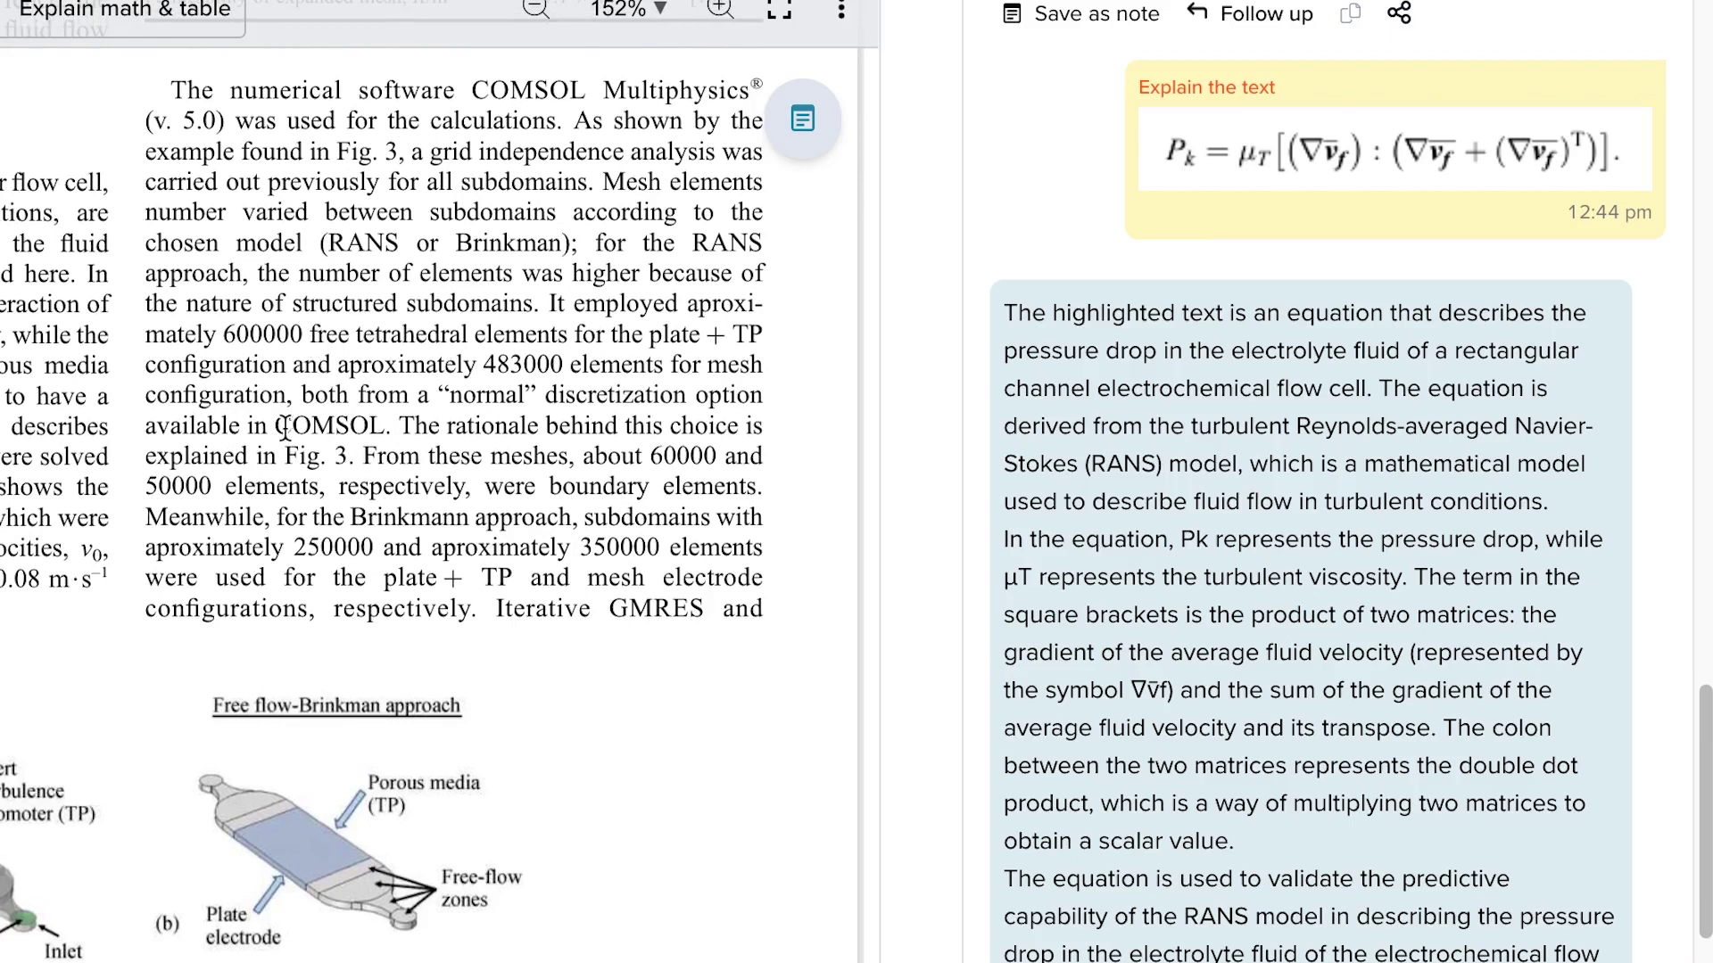
pyautogui.moveTo(285, 427); pyautogui.dragTo(389, 425)
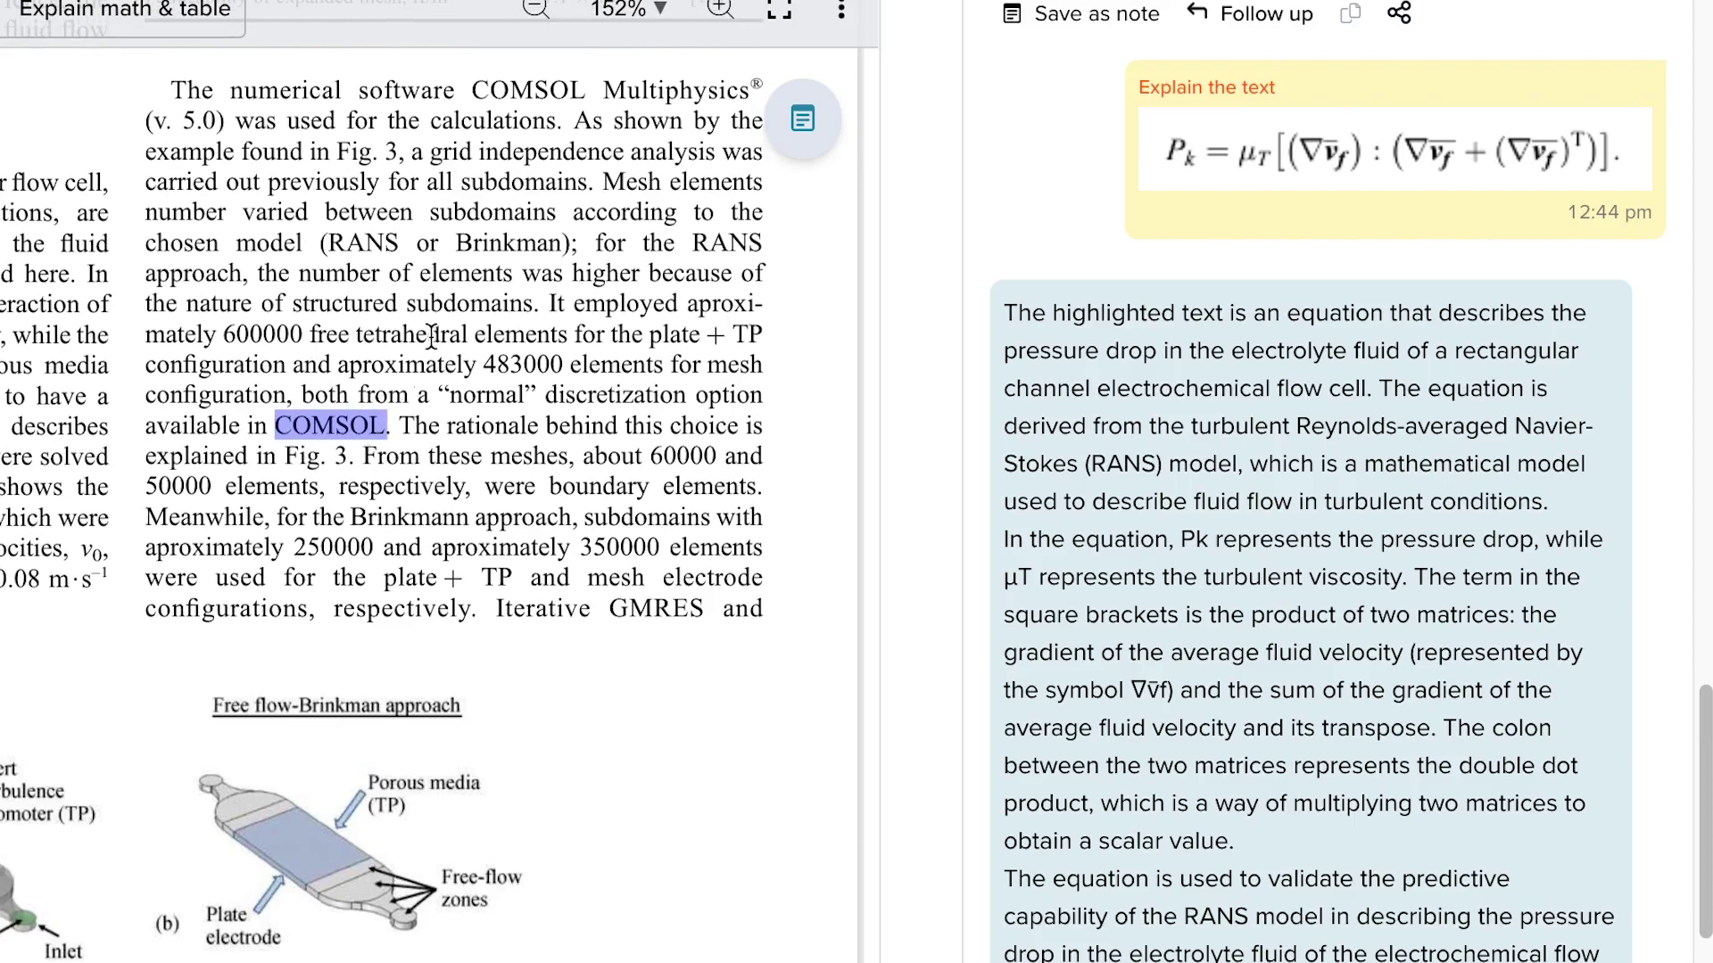
pyautogui.click(705, 386)
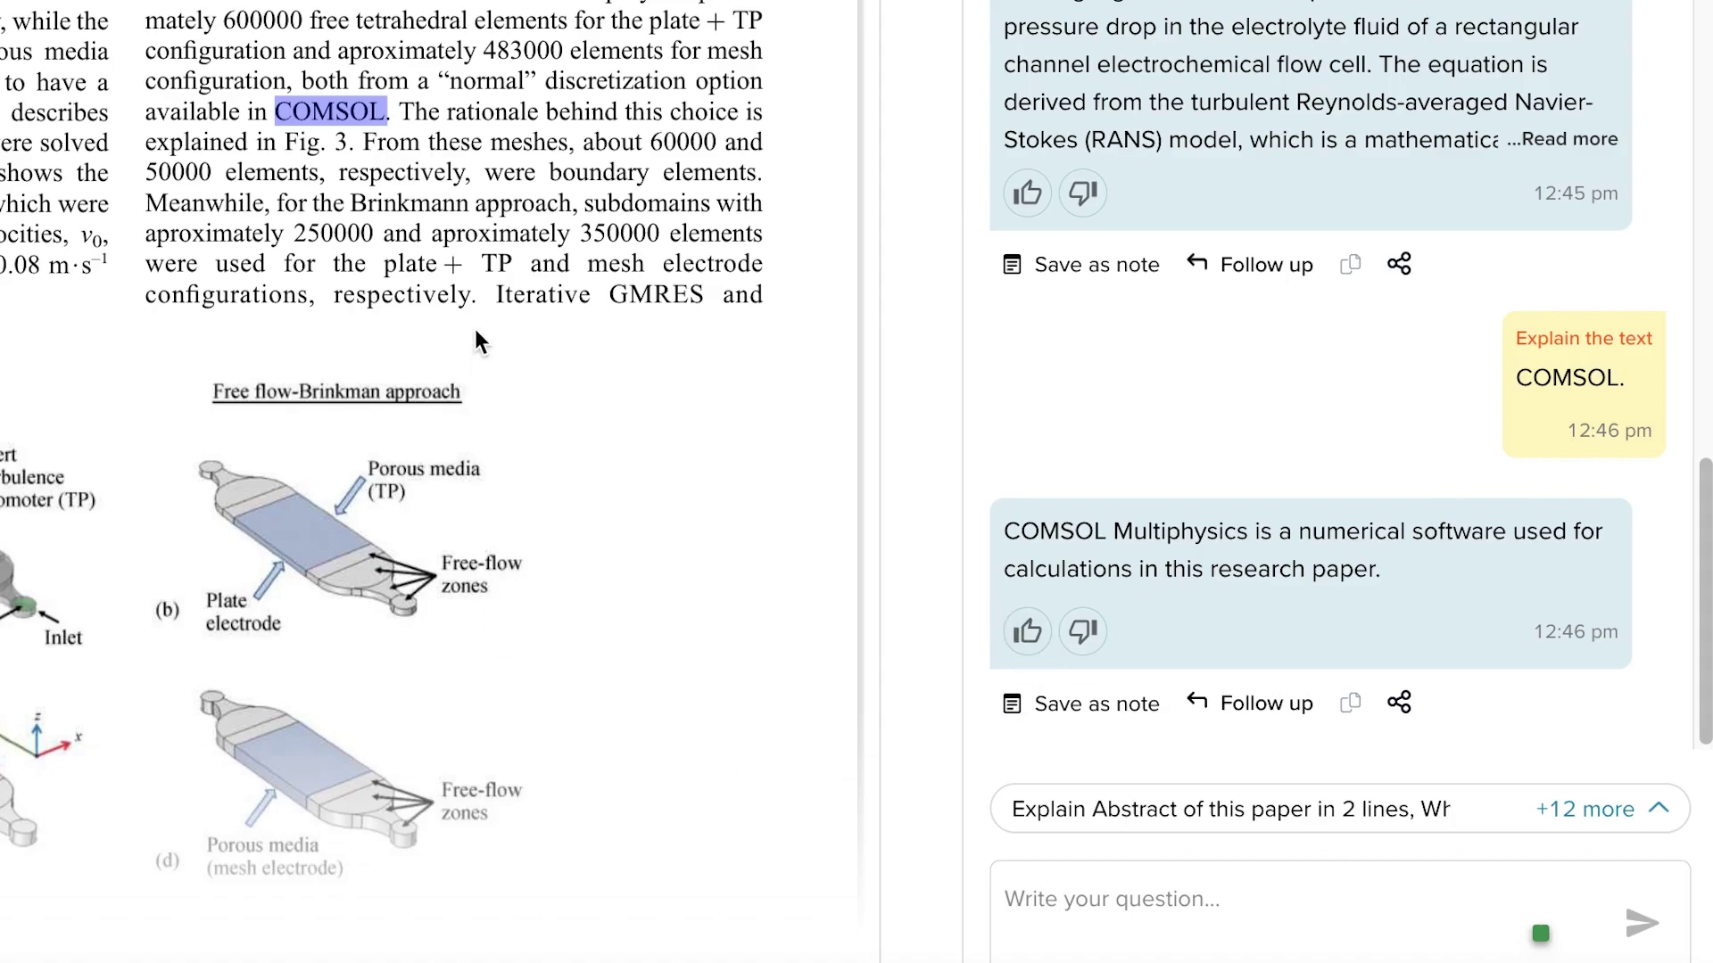
# Highlight the term "CFD" in the text above section 3.2 and have Copilot explain it.
pyautogui.scroll(-10, 472, 330)
pyautogui.scroll(10, 360, 402)
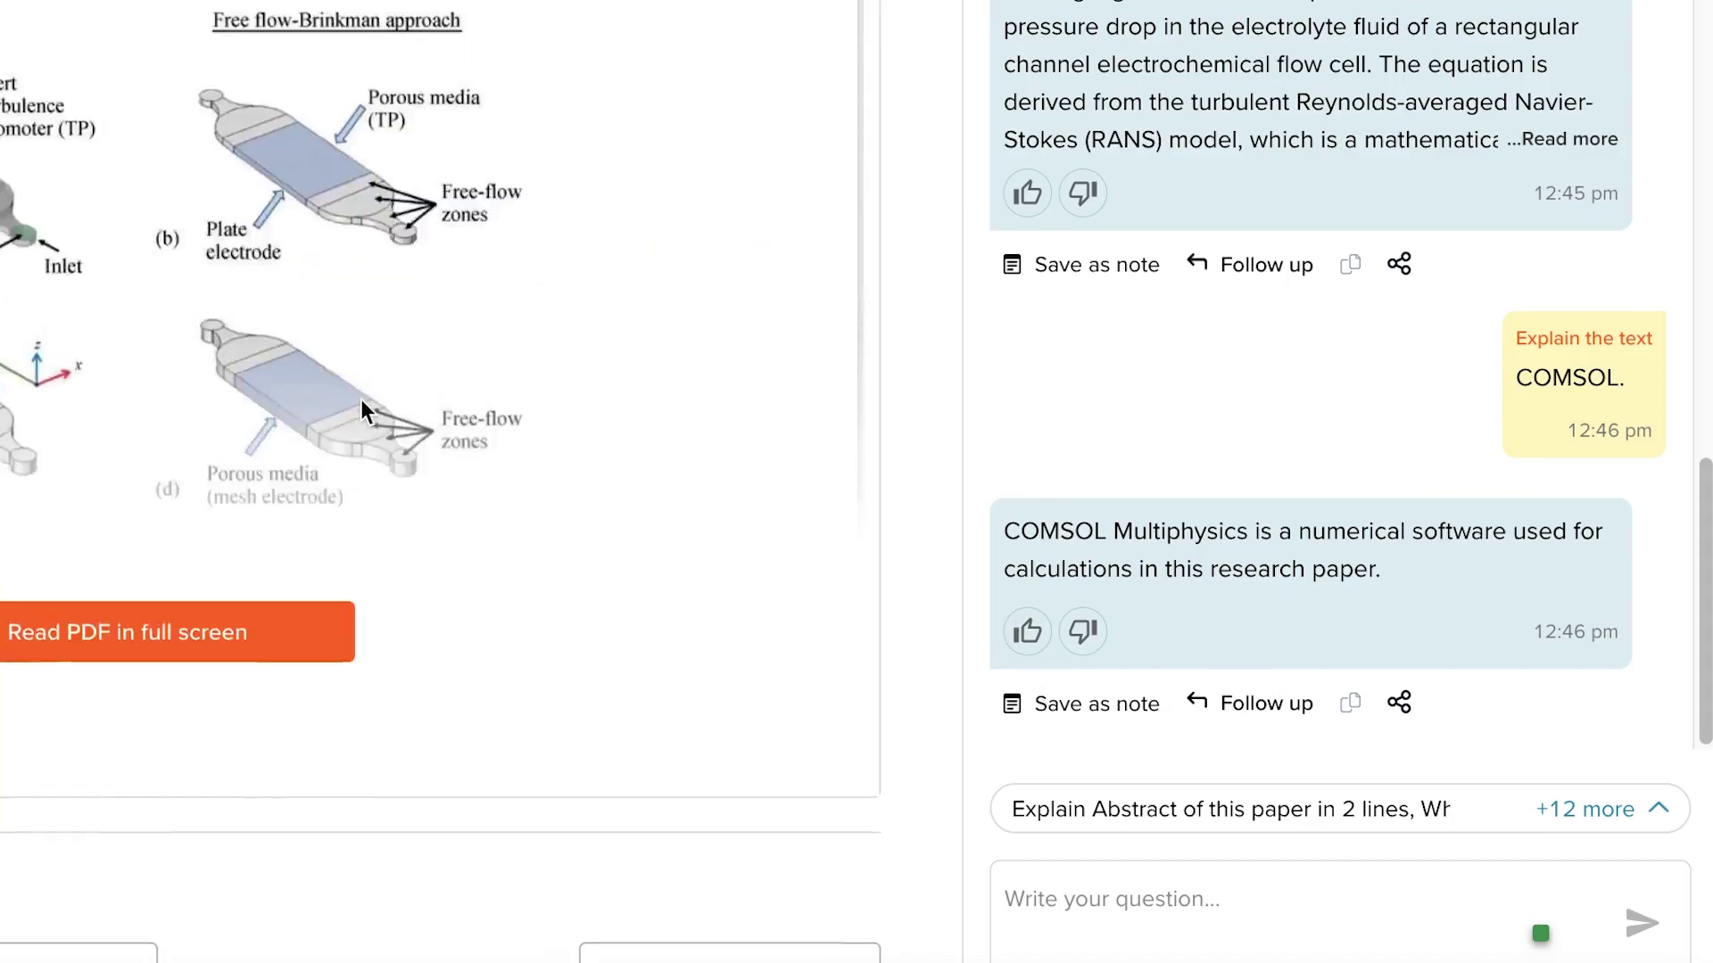
pyautogui.scroll(10, 359, 401)
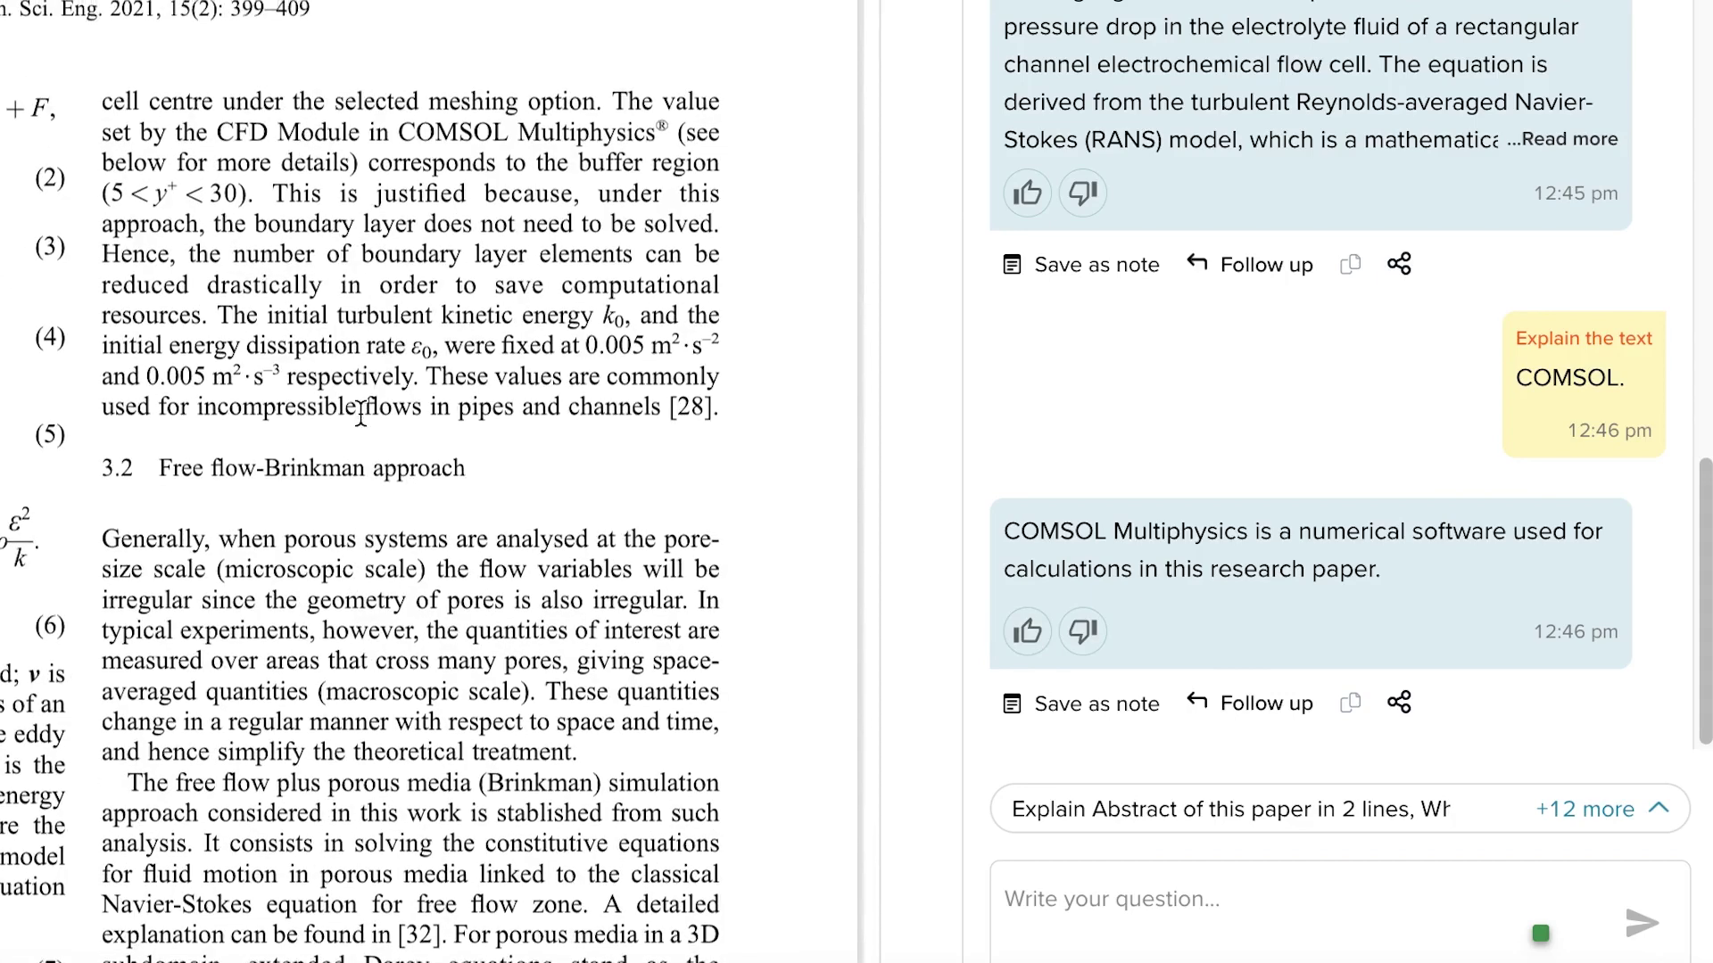
pyautogui.scroll(1, 246, 143)
pyautogui.moveTo(221, 142)
pyautogui.mouseDown()
pyautogui.moveTo(268, 159)
pyautogui.moveTo(219, 141)
pyautogui.moveTo(265, 144)
pyautogui.moveTo(251, 138)
pyautogui.mouseUp()
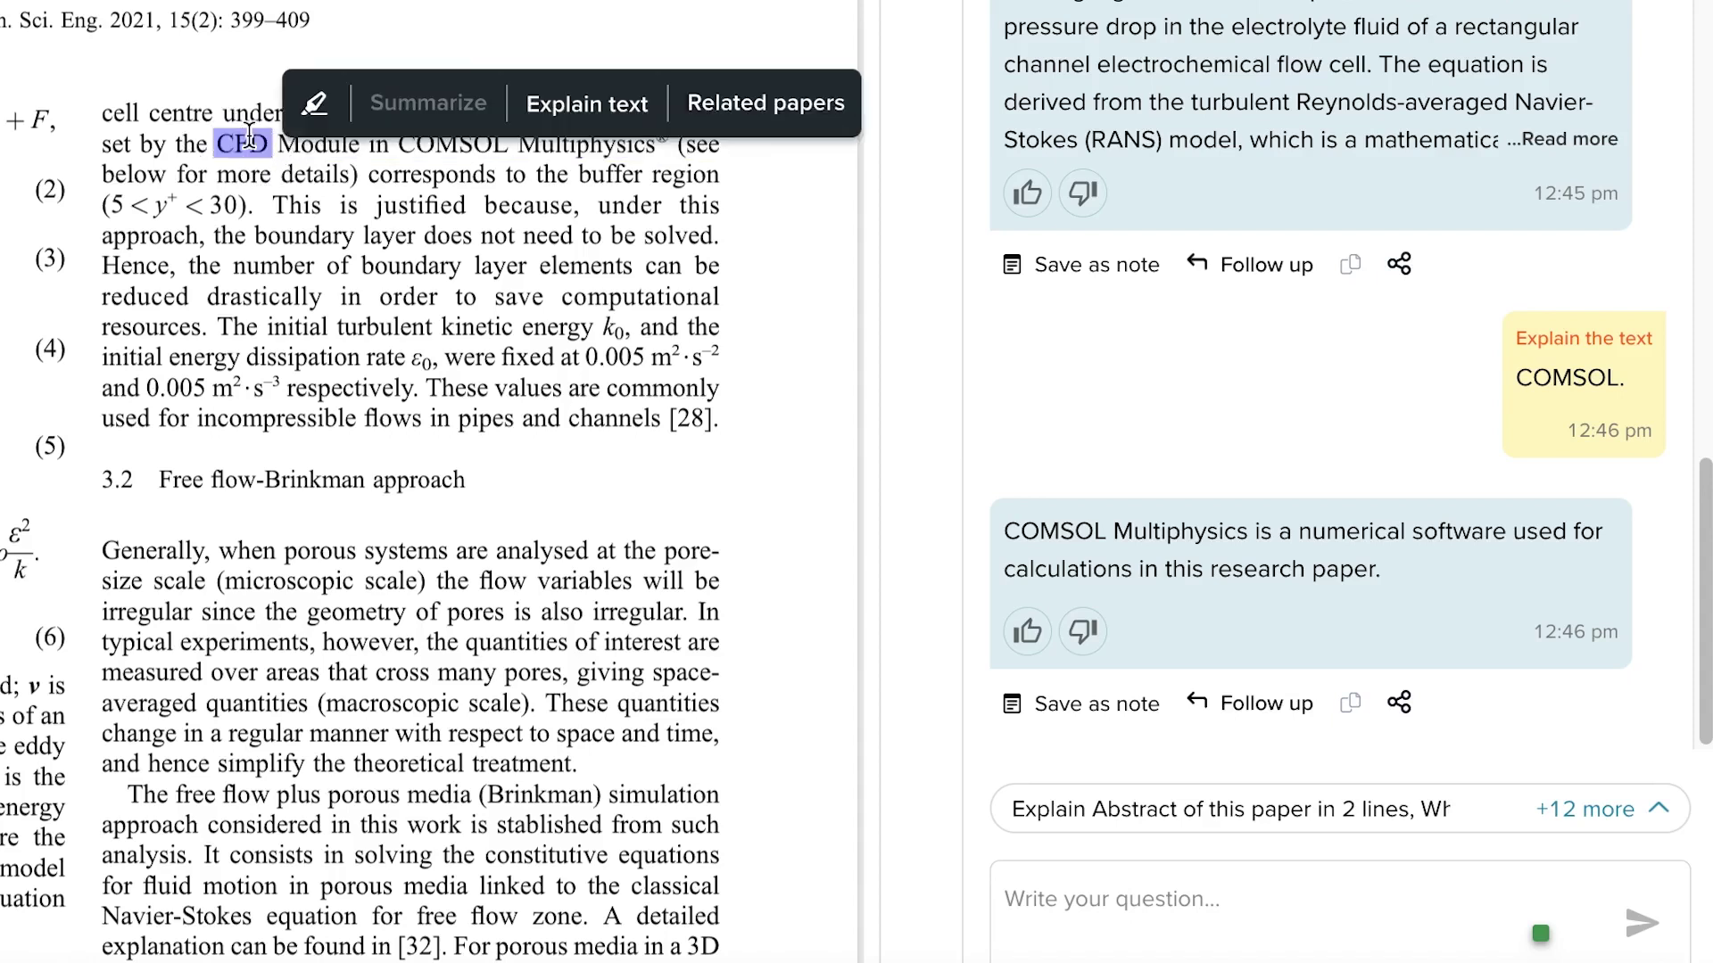
pyautogui.click(554, 114)
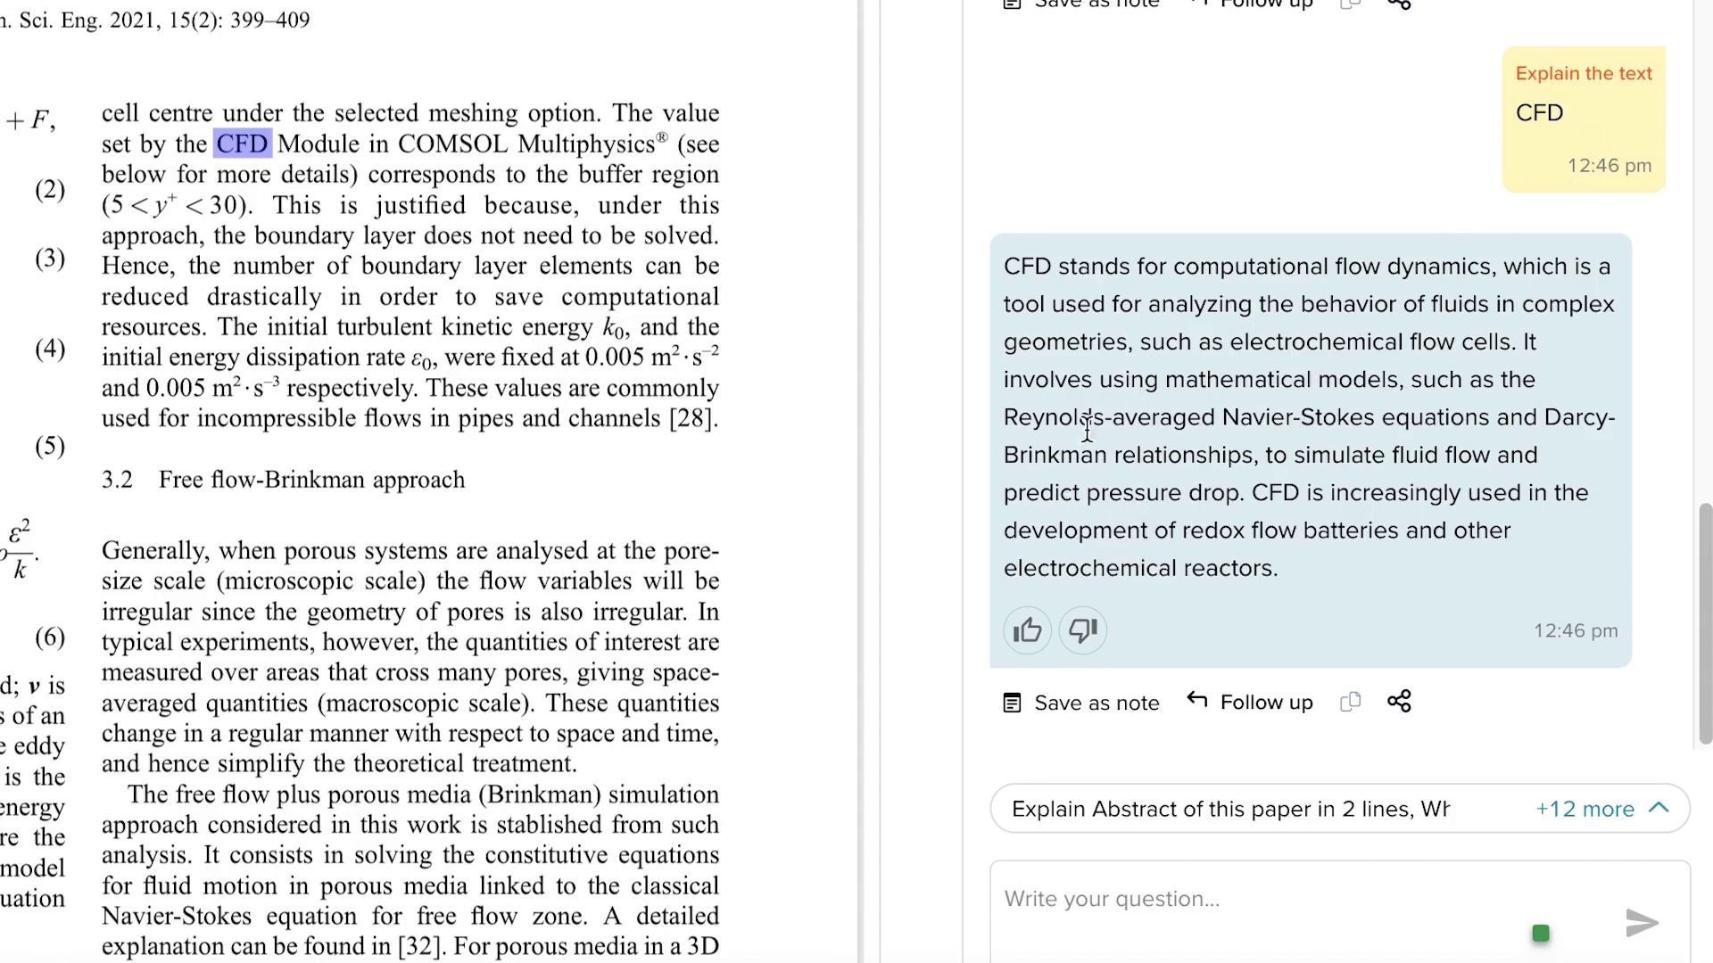
# Ask Copilot the suggested question "Limitations of this paper".
pyautogui.click(1222, 894)
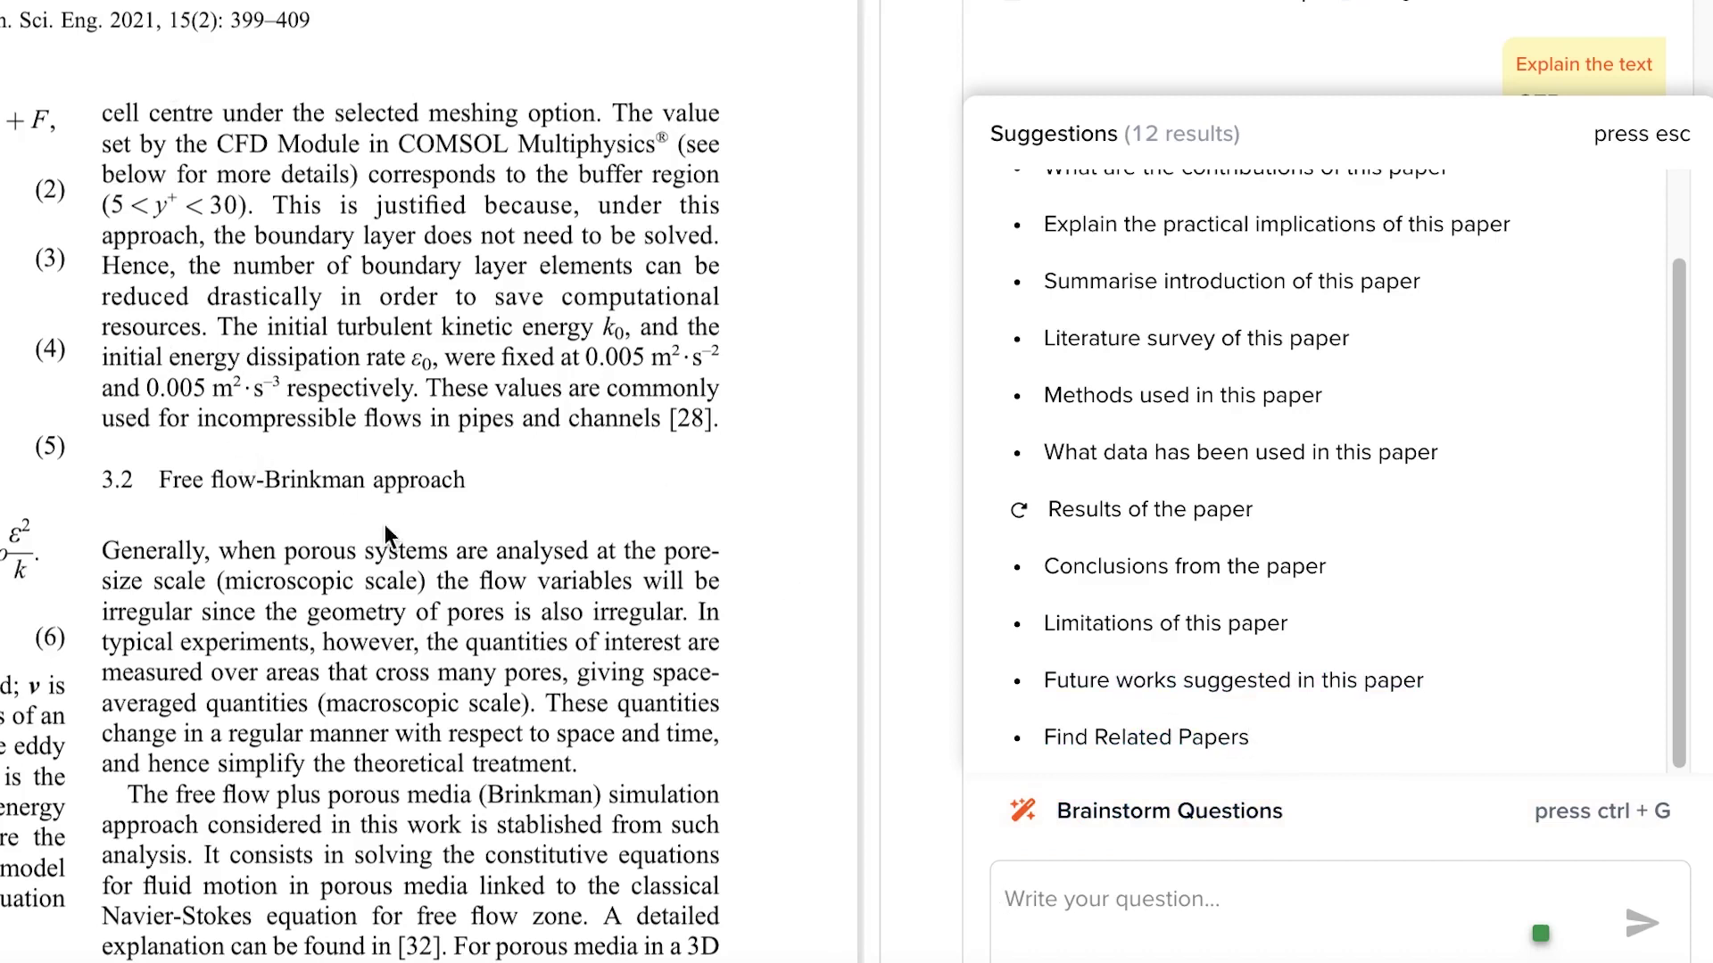
pyautogui.click(1187, 624)
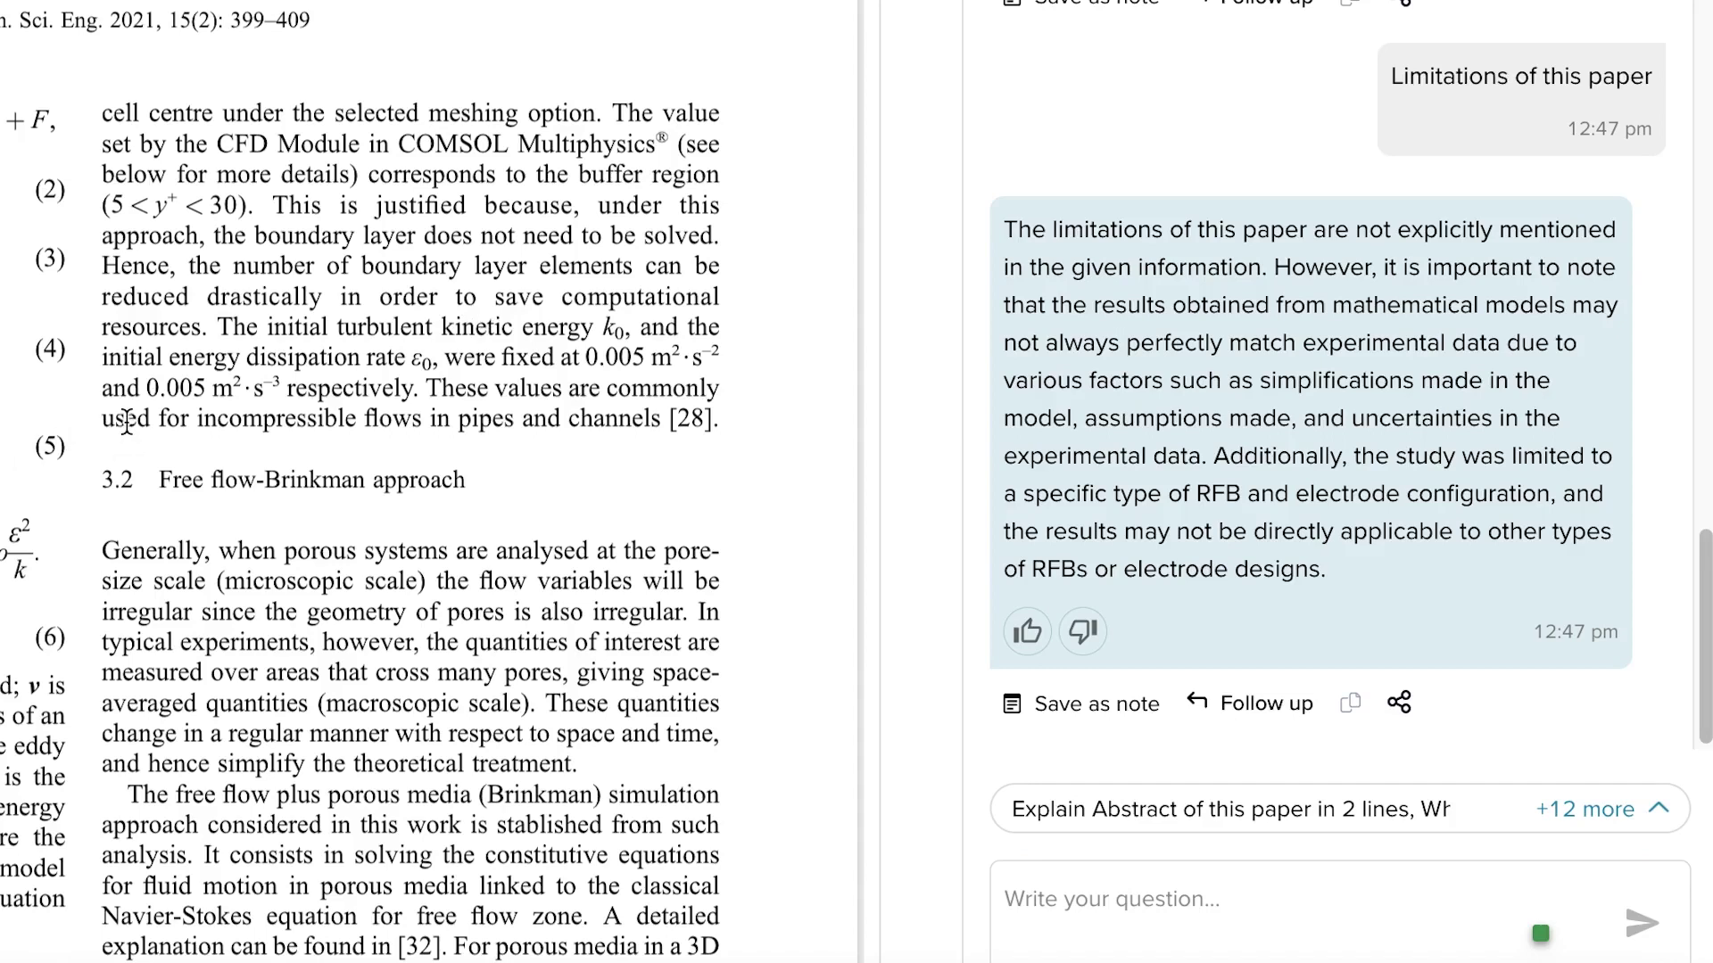
# Capture Table 1 of electrolyte and electrode properties on page 403 with Explain math & table, and read through Copilot's explanation.
pyautogui.scroll(-15, 125, 425)
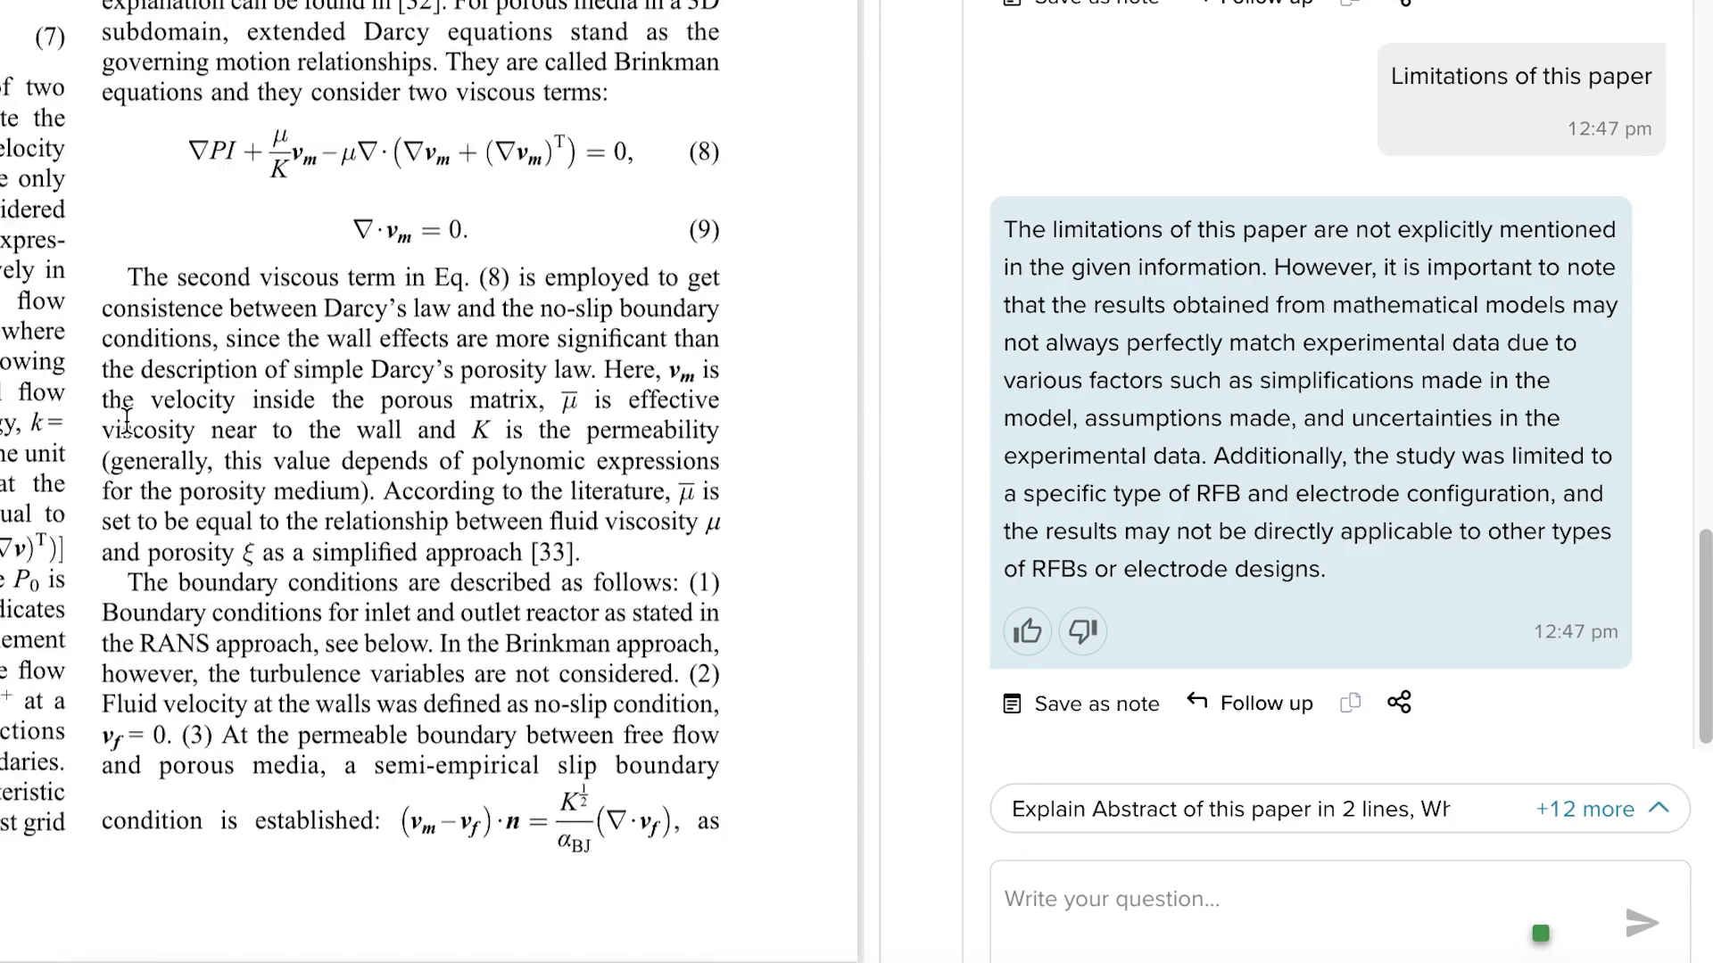
pyautogui.scroll(-8, 126, 418)
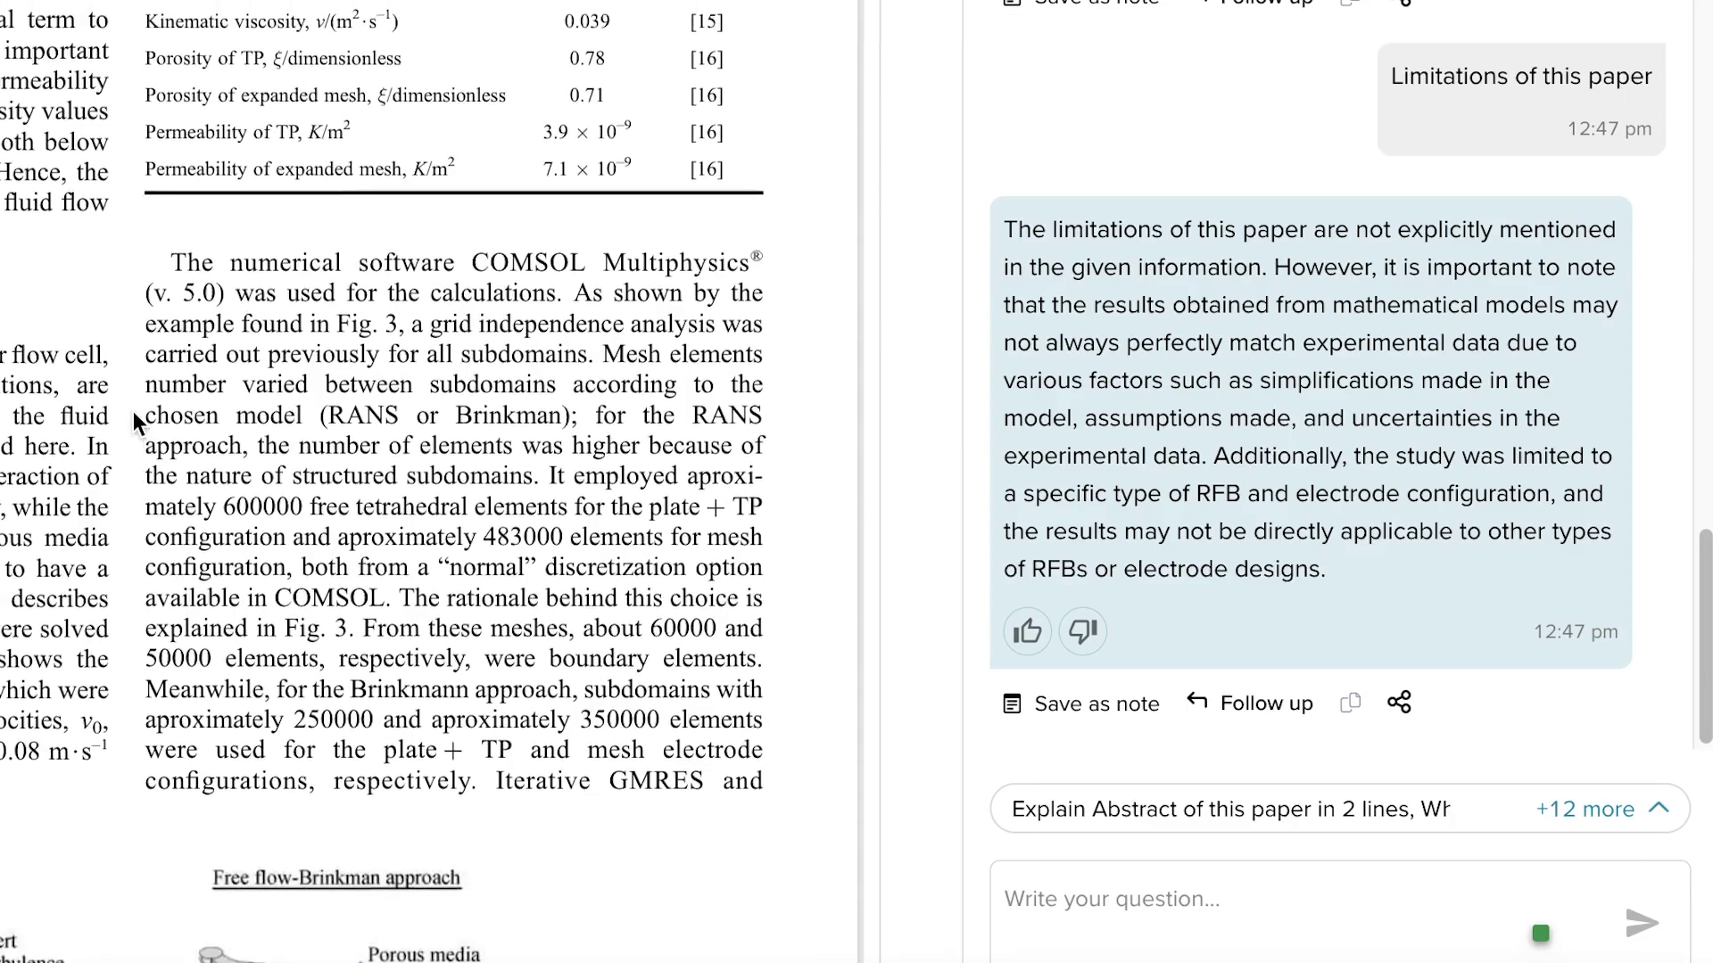
pyautogui.scroll(4, 132, 411)
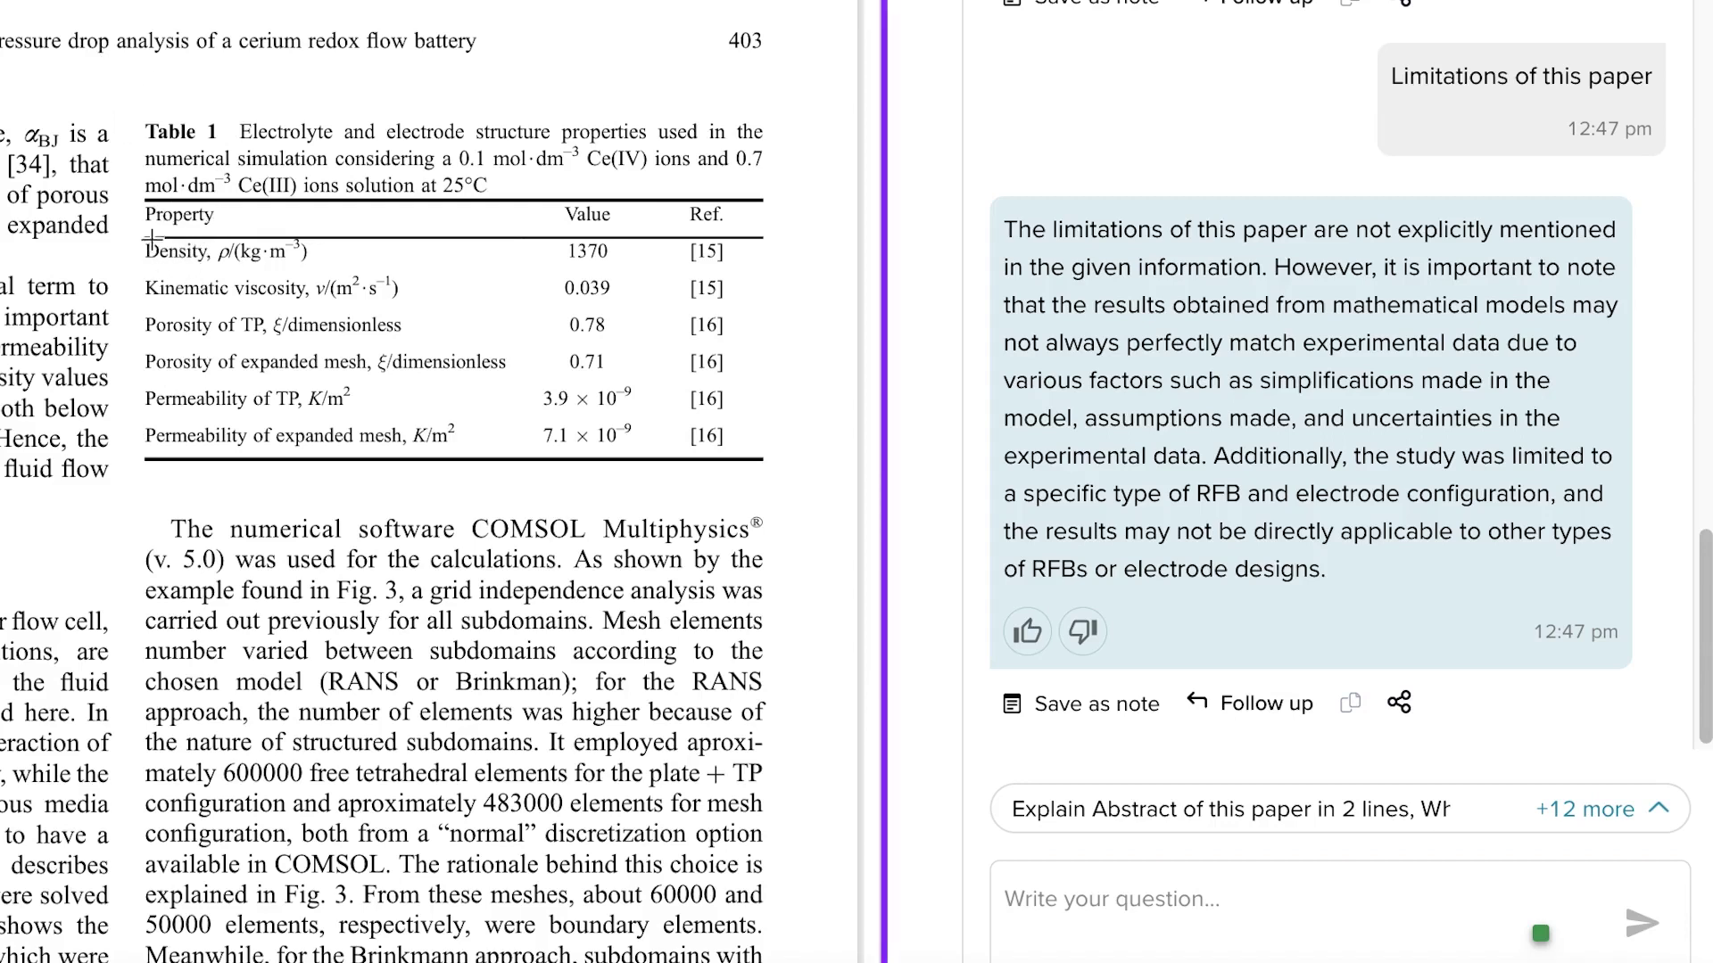
pyautogui.moveTo(134, 193); pyautogui.dragTo(786, 475)
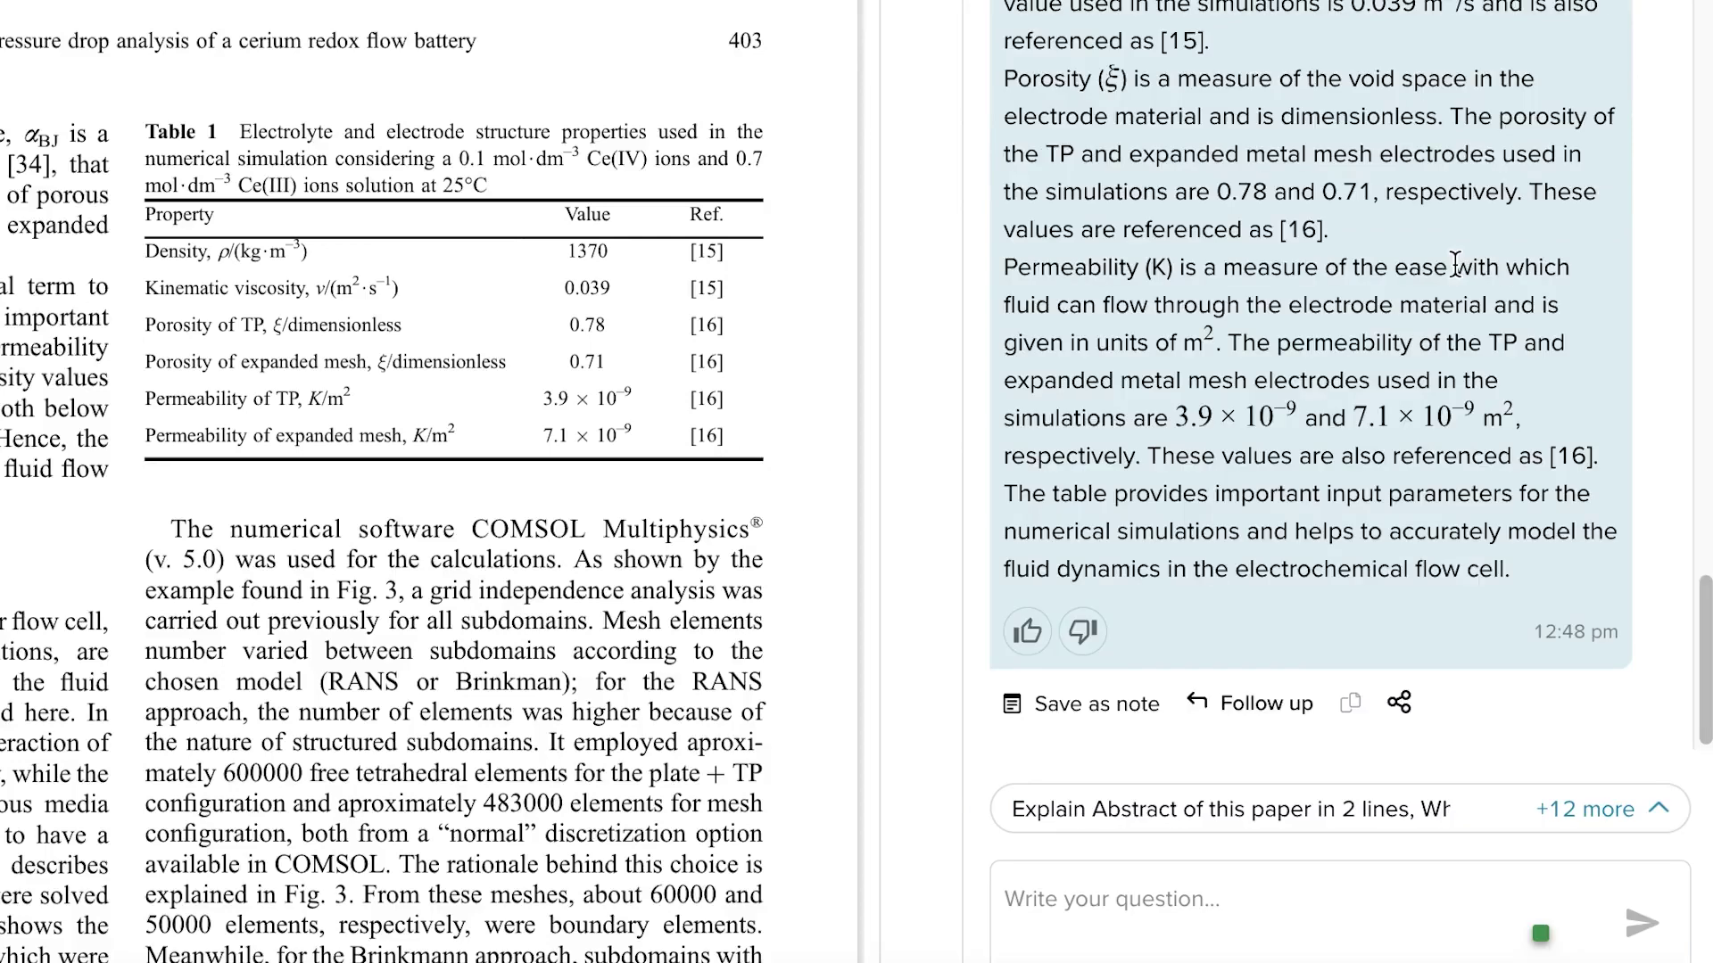
pyautogui.scroll(15, 1469, 254)
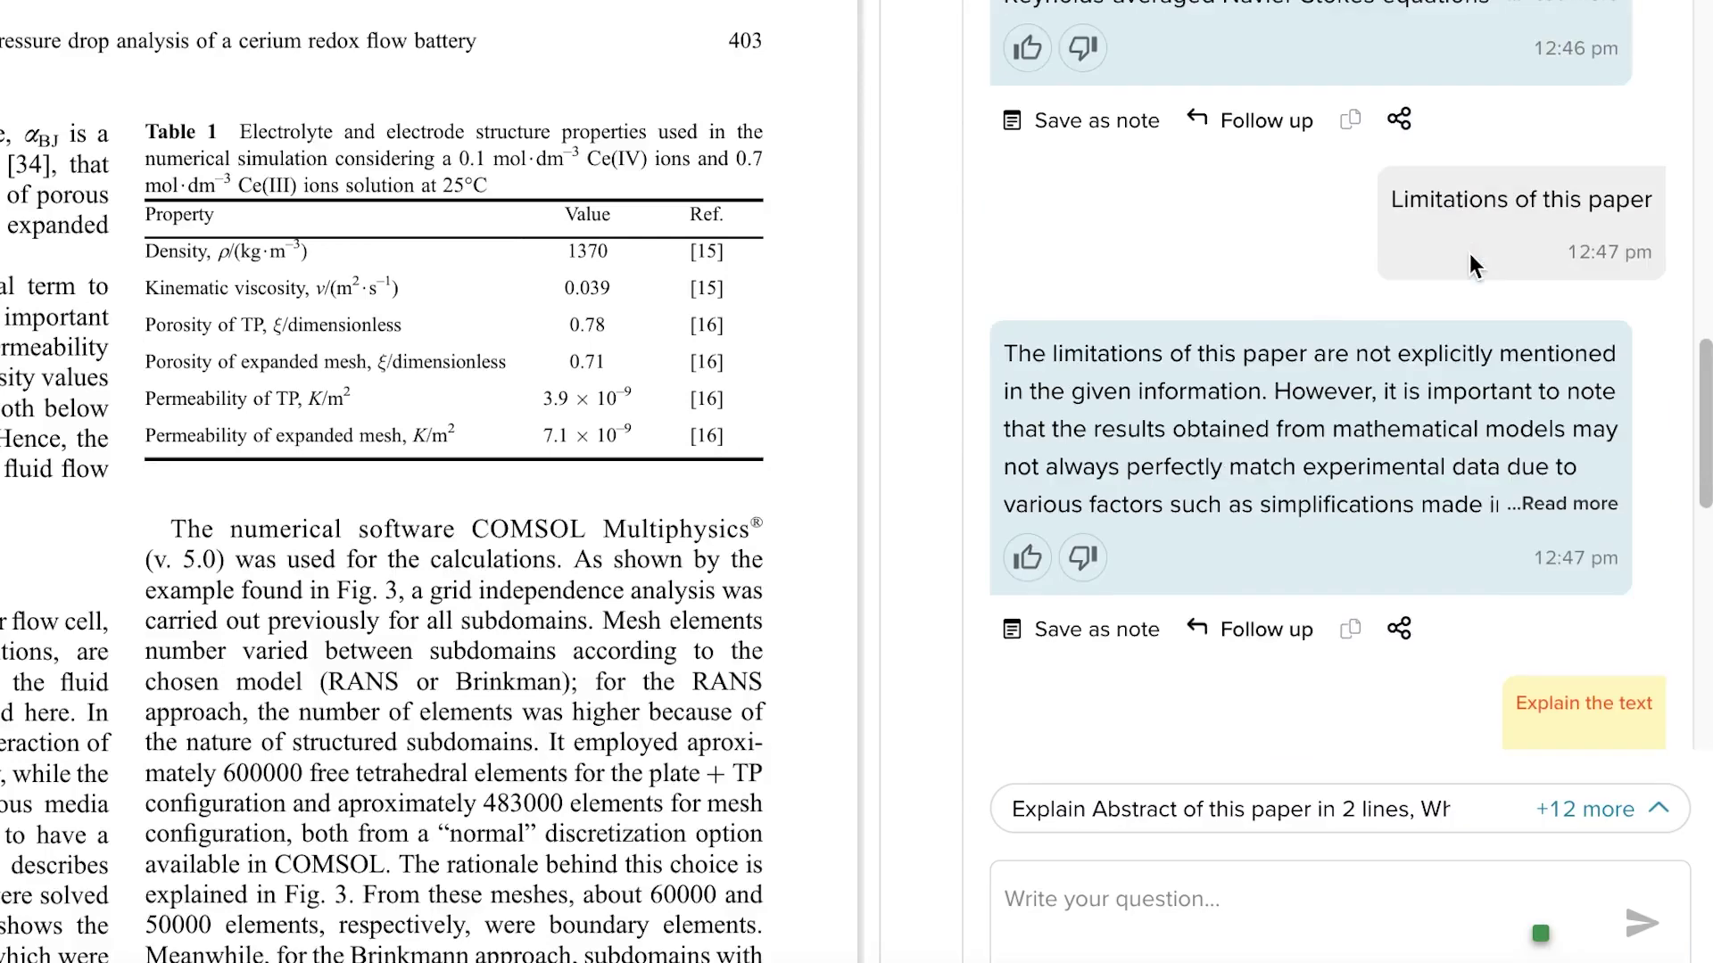
pyautogui.scroll(-5, 1470, 254)
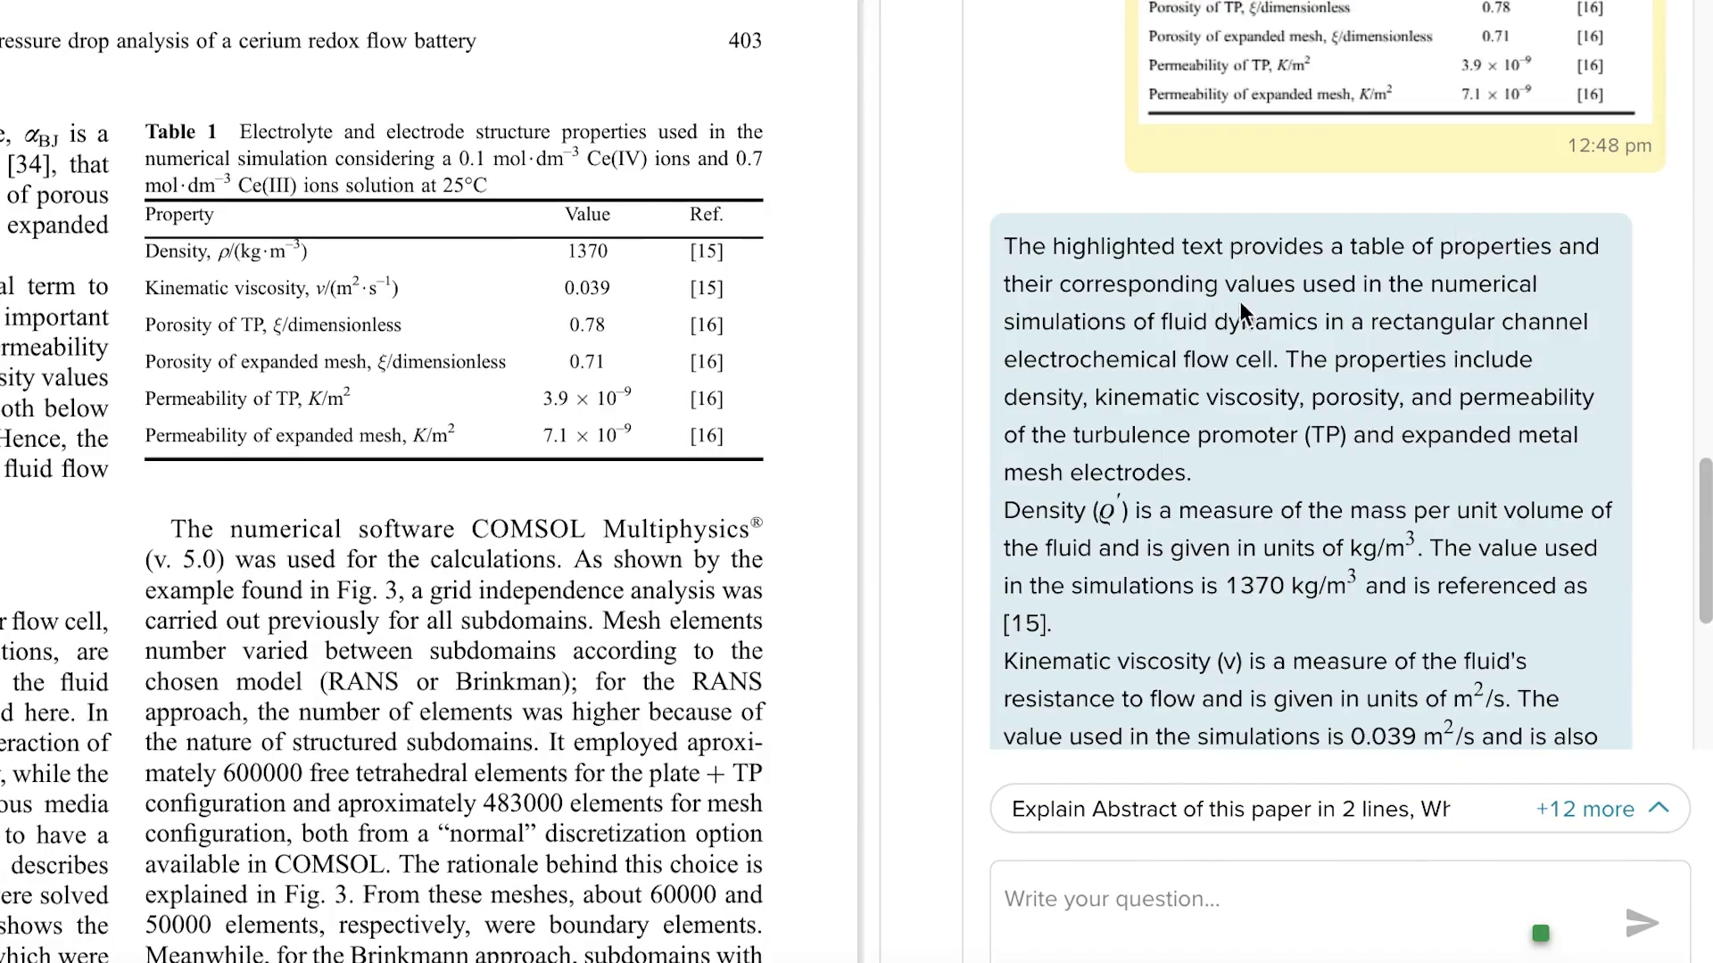
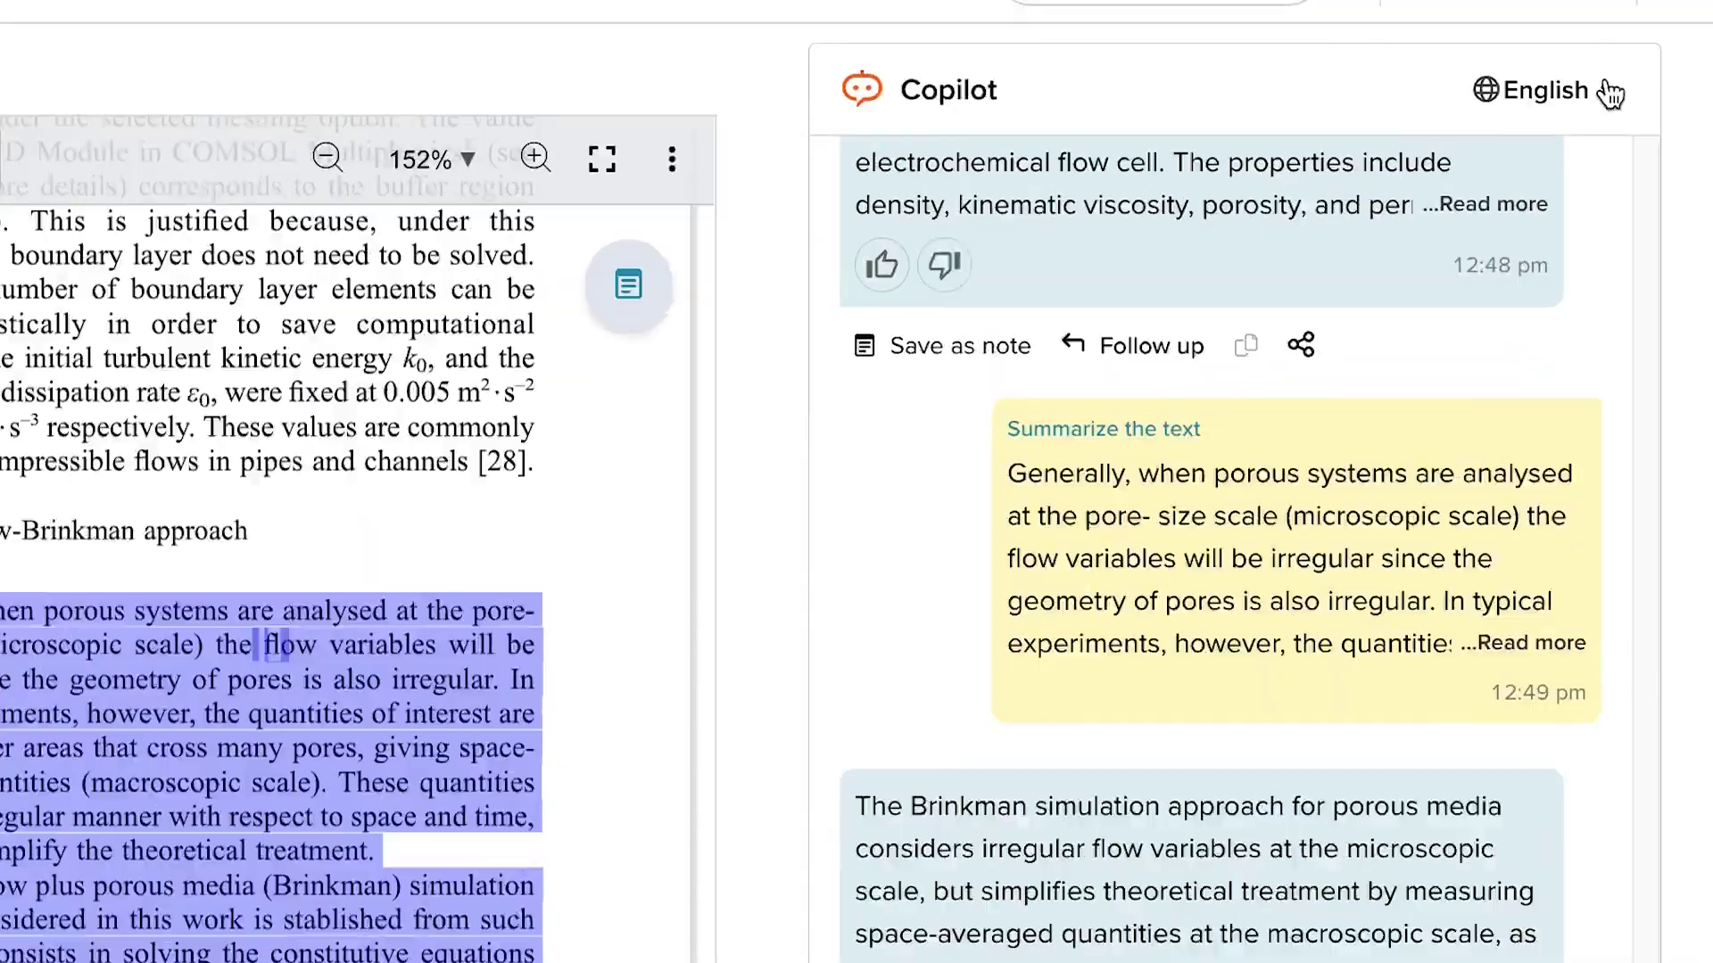
# Browse Copilot's available answer languages and set the language to Arabic.
pyautogui.click(1497, 171)
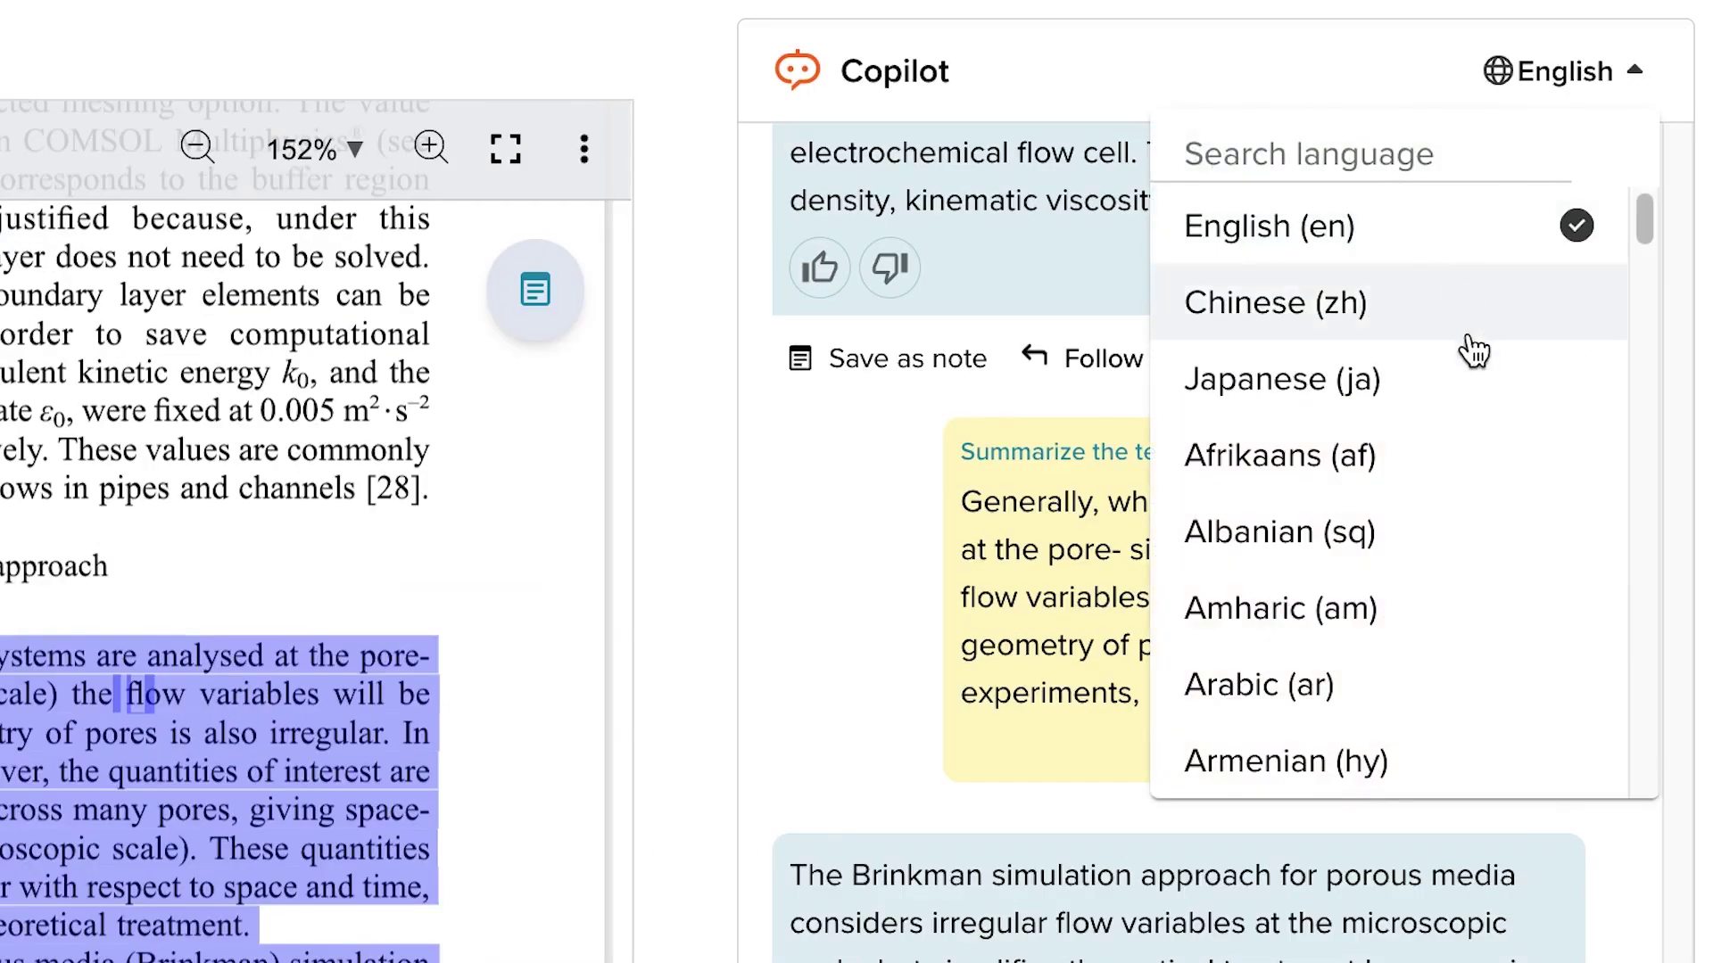
pyautogui.scroll(-20, 1357, 409)
pyautogui.scroll(-5, 1463, 412)
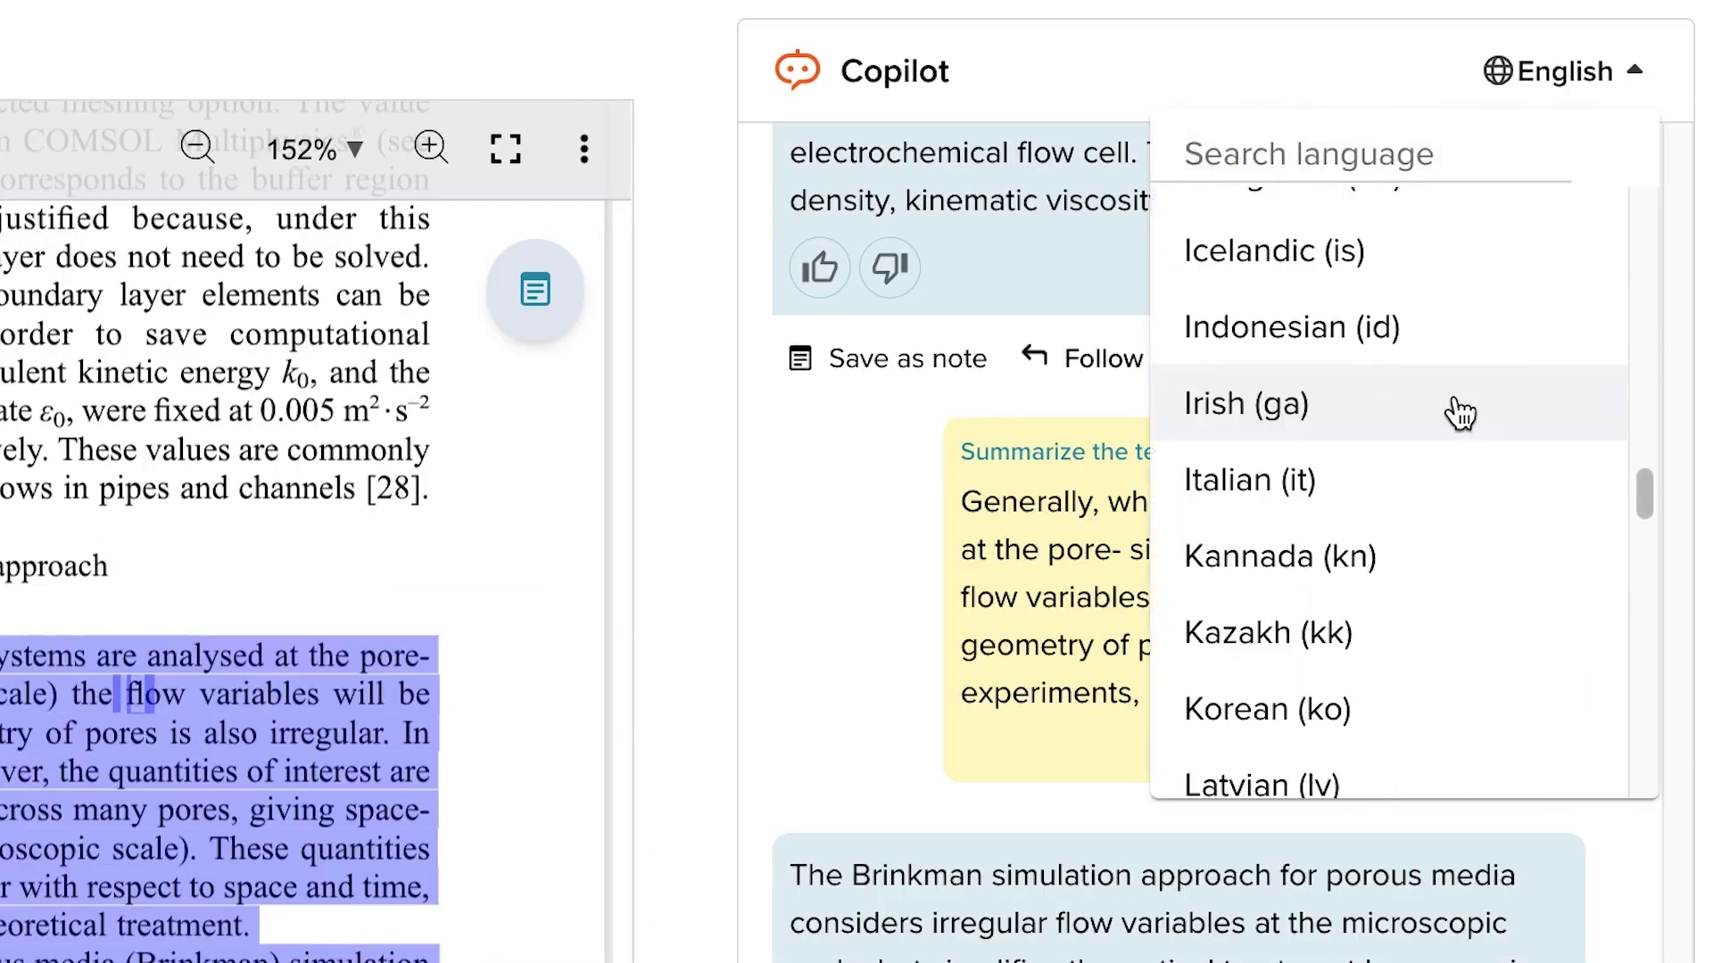
pyautogui.scroll(2, 1459, 412)
pyautogui.scroll(3, 1460, 412)
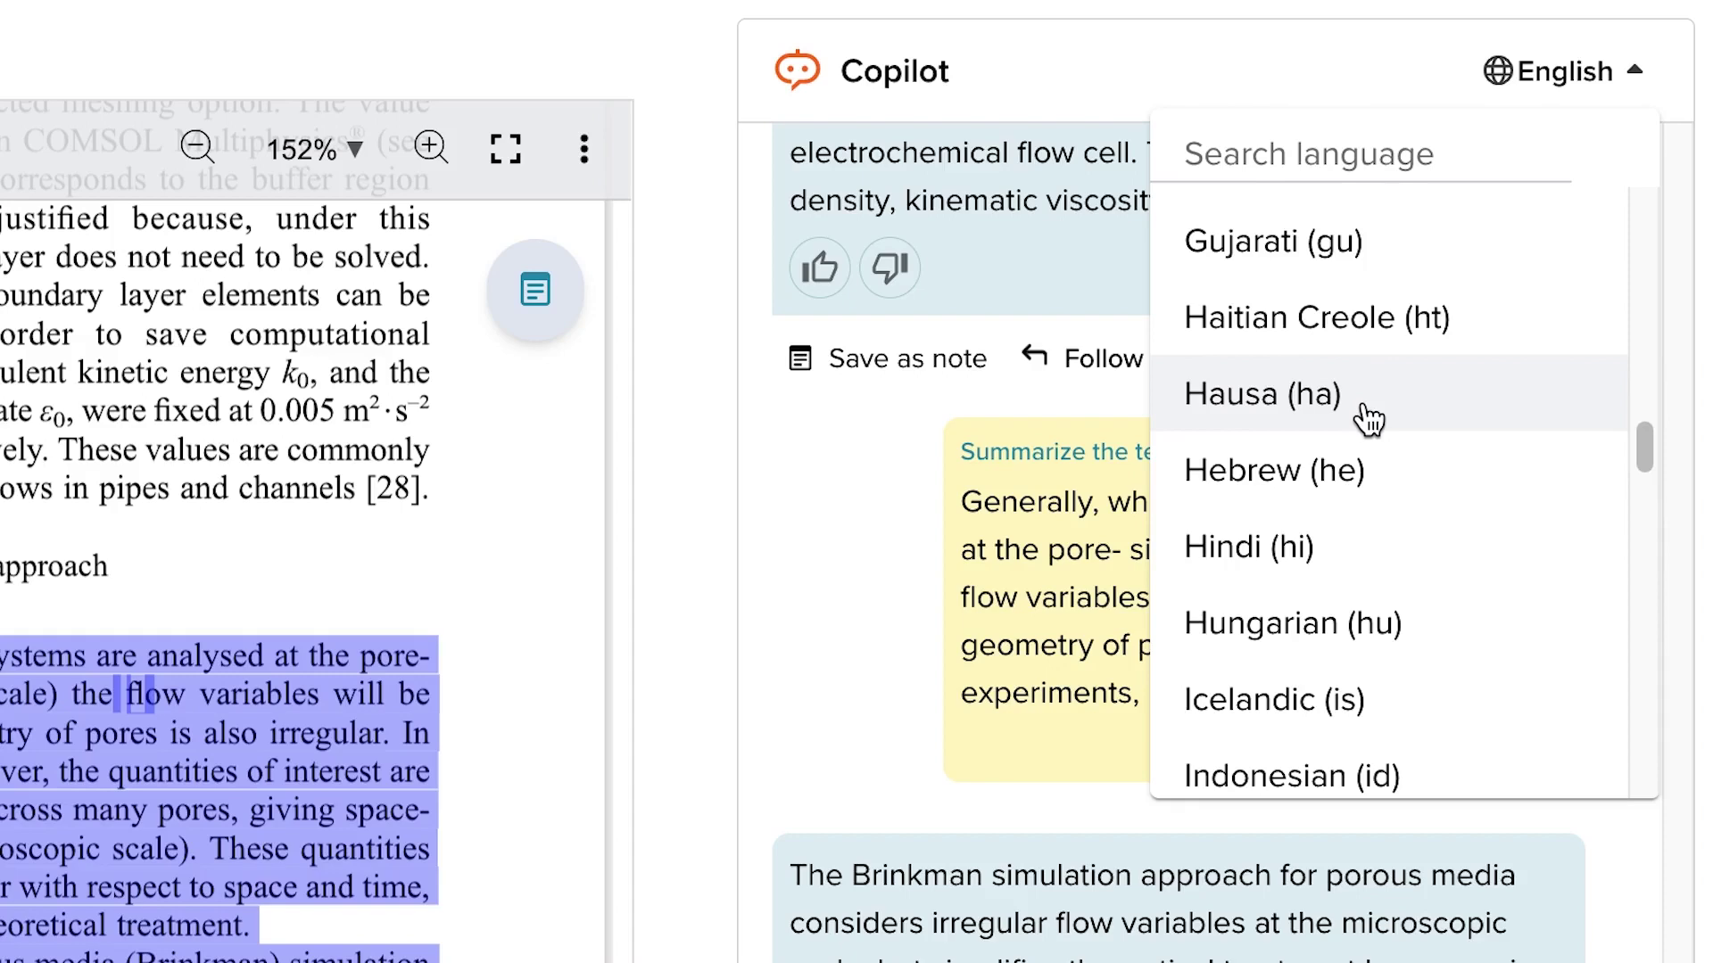
pyautogui.scroll(10, 1372, 414)
pyautogui.scroll(-15, 1377, 409)
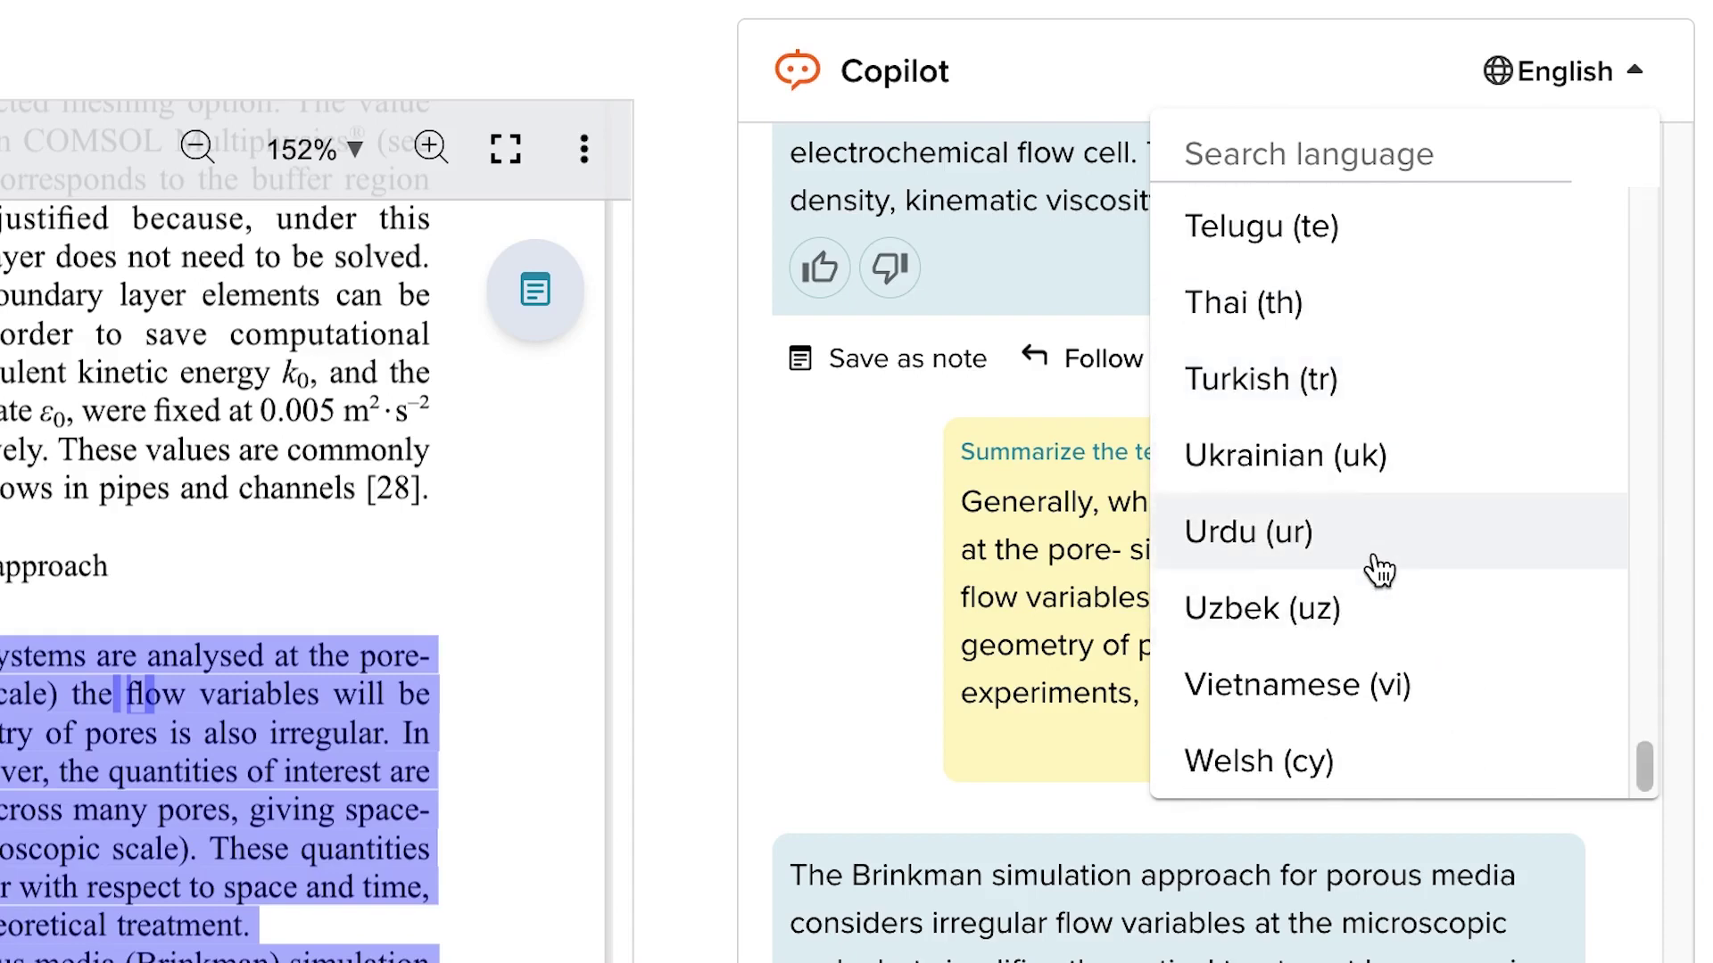
pyautogui.scroll(8, 1427, 625)
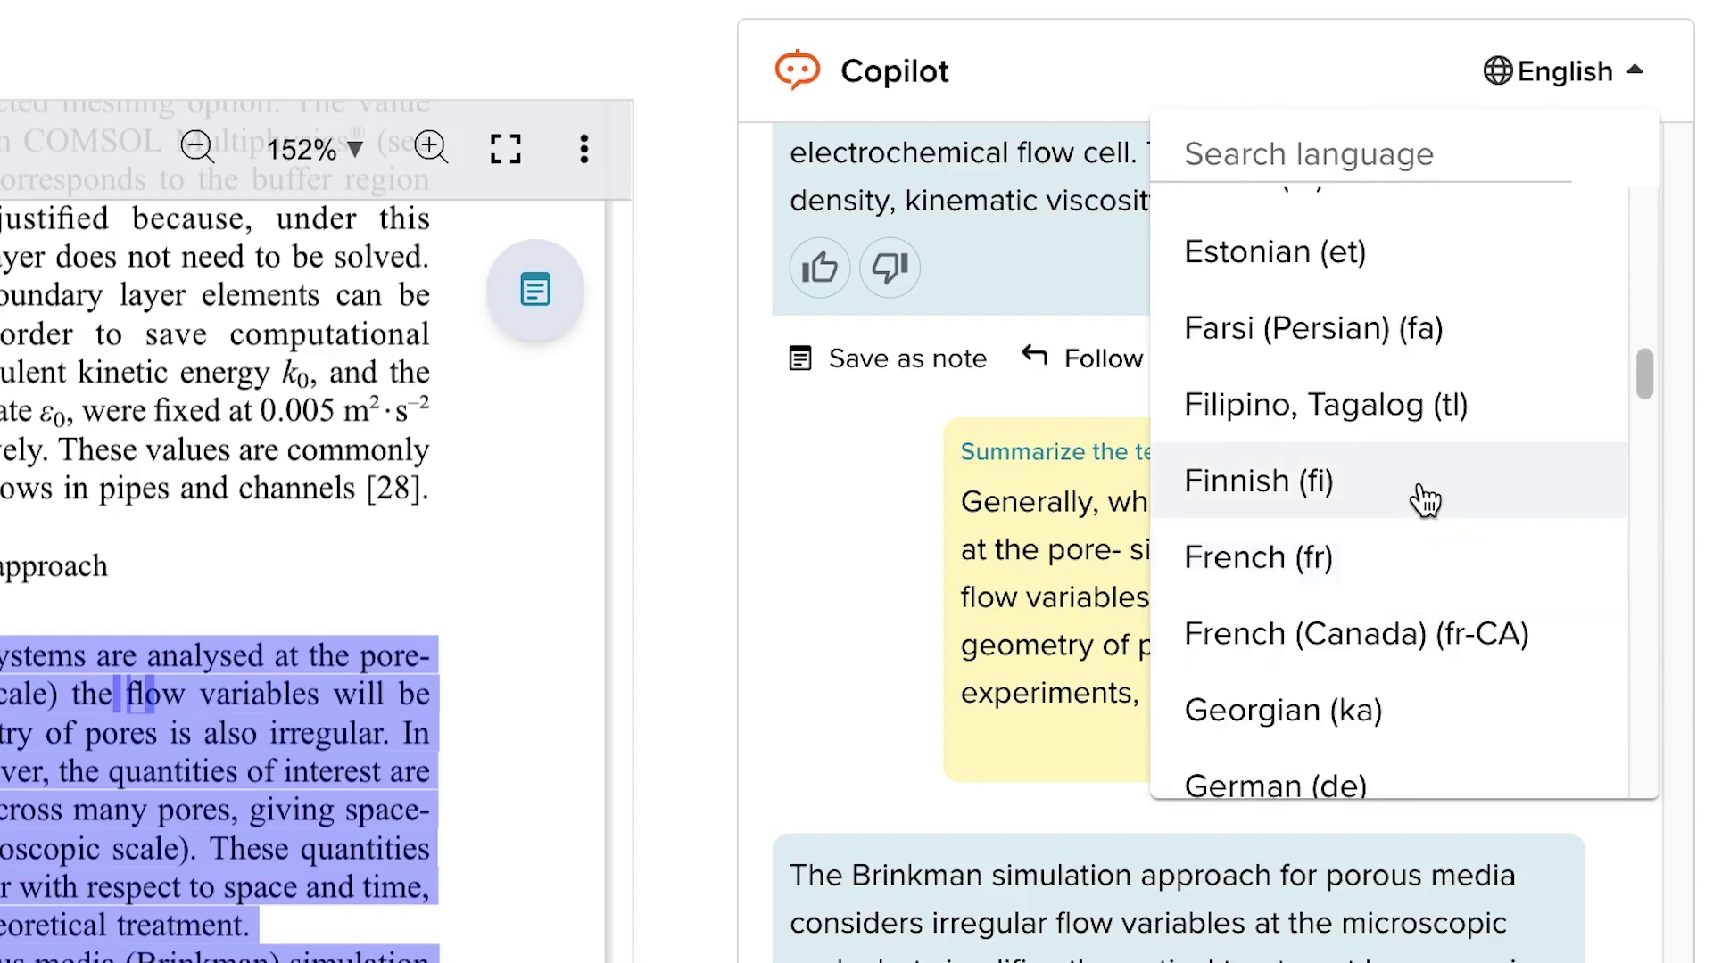
pyautogui.scroll(5, 1425, 498)
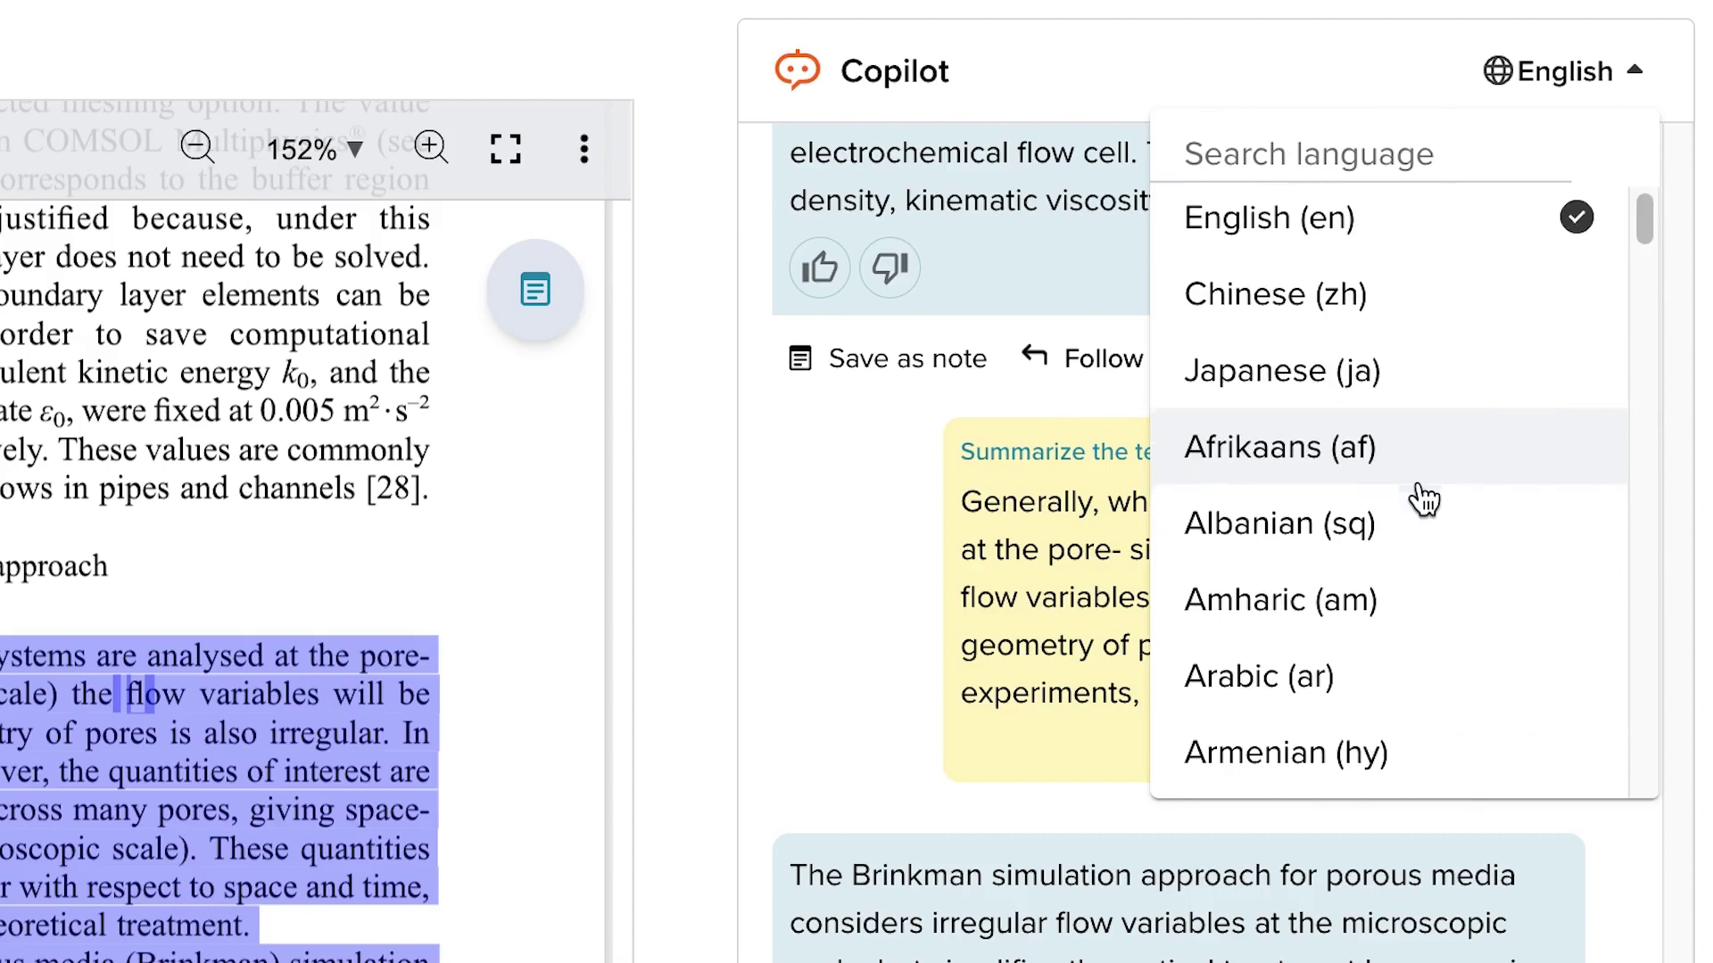
pyautogui.click(1425, 687)
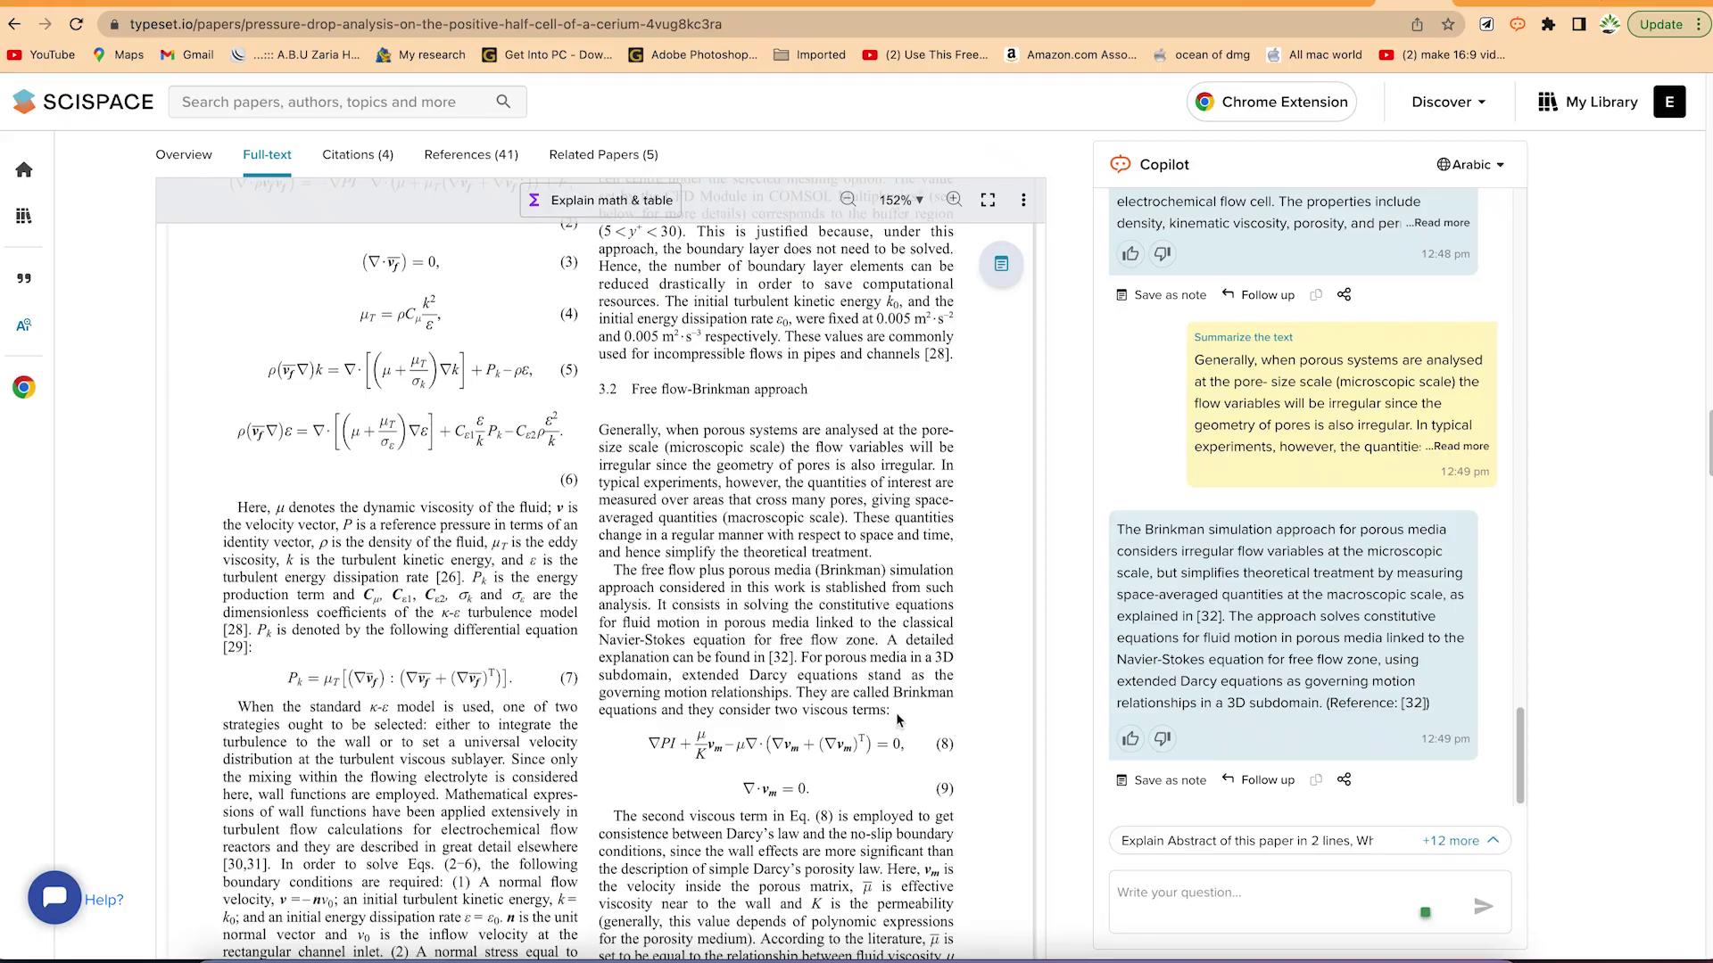
# Highlight the sentences from "the flow variables will be irregular" to "typical experiments, however" in section 3.2 and have Copilot explain them.
pyautogui.moveTo(235, 706); pyautogui.dragTo(756, 615)
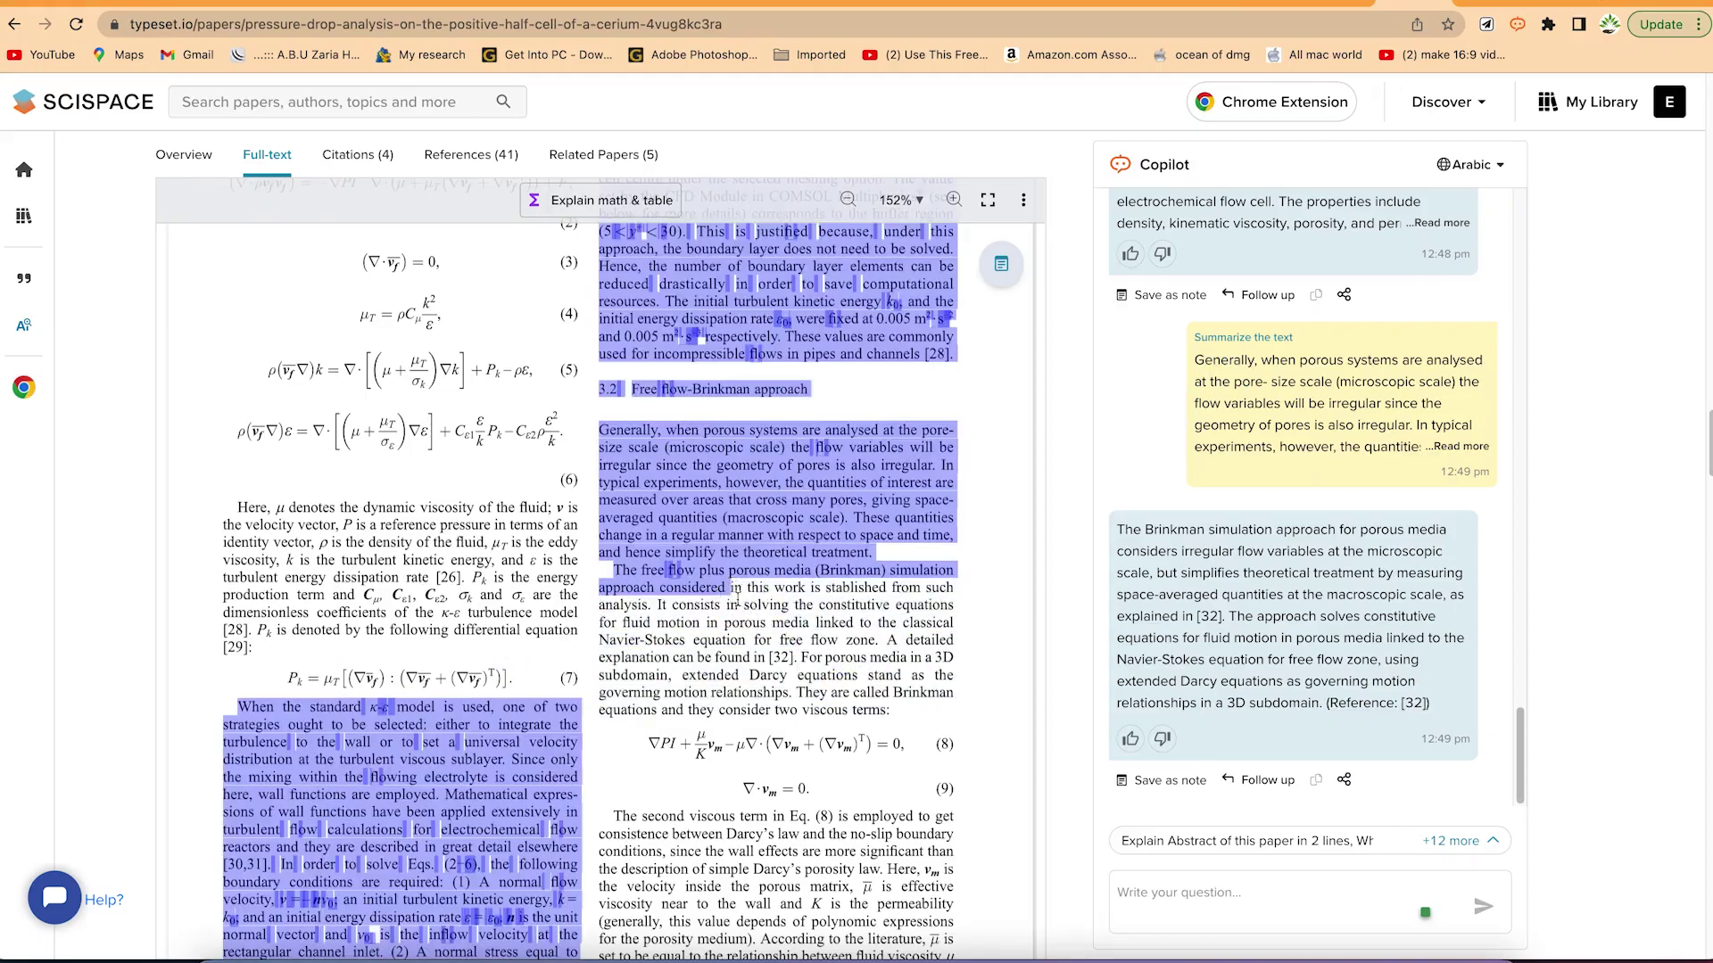
pyautogui.click(773, 654)
pyautogui.moveTo(776, 490); pyautogui.dragTo(787, 449)
pyautogui.click(829, 479)
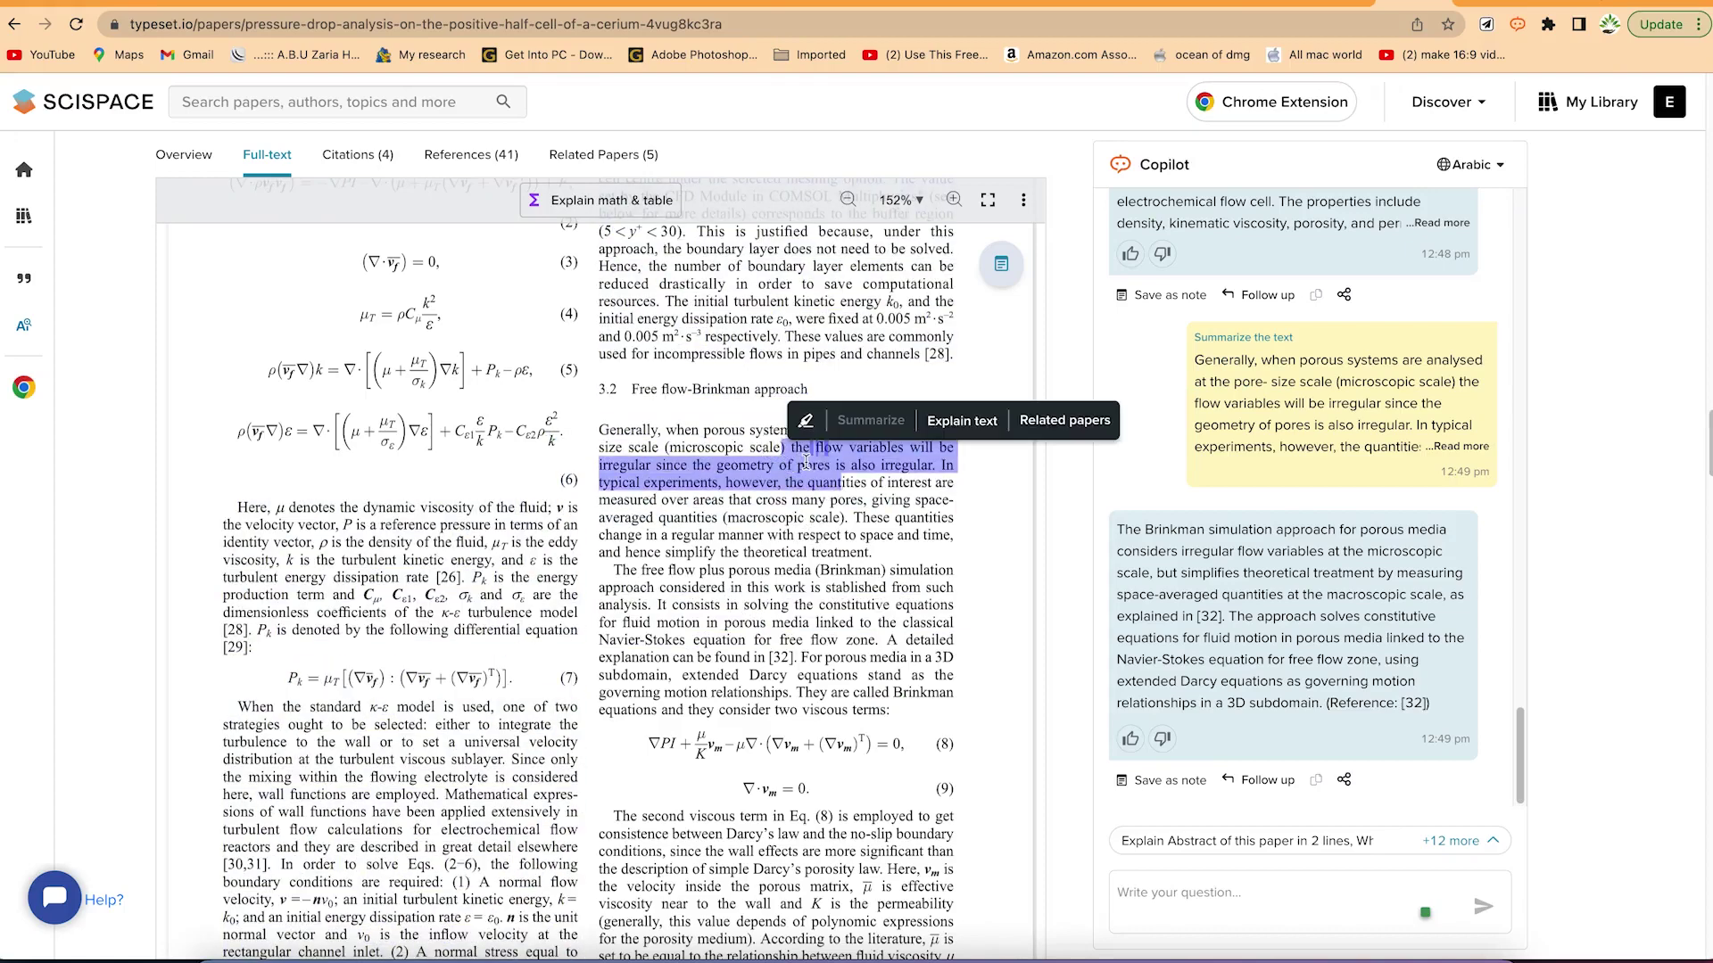
pyautogui.click(961, 421)
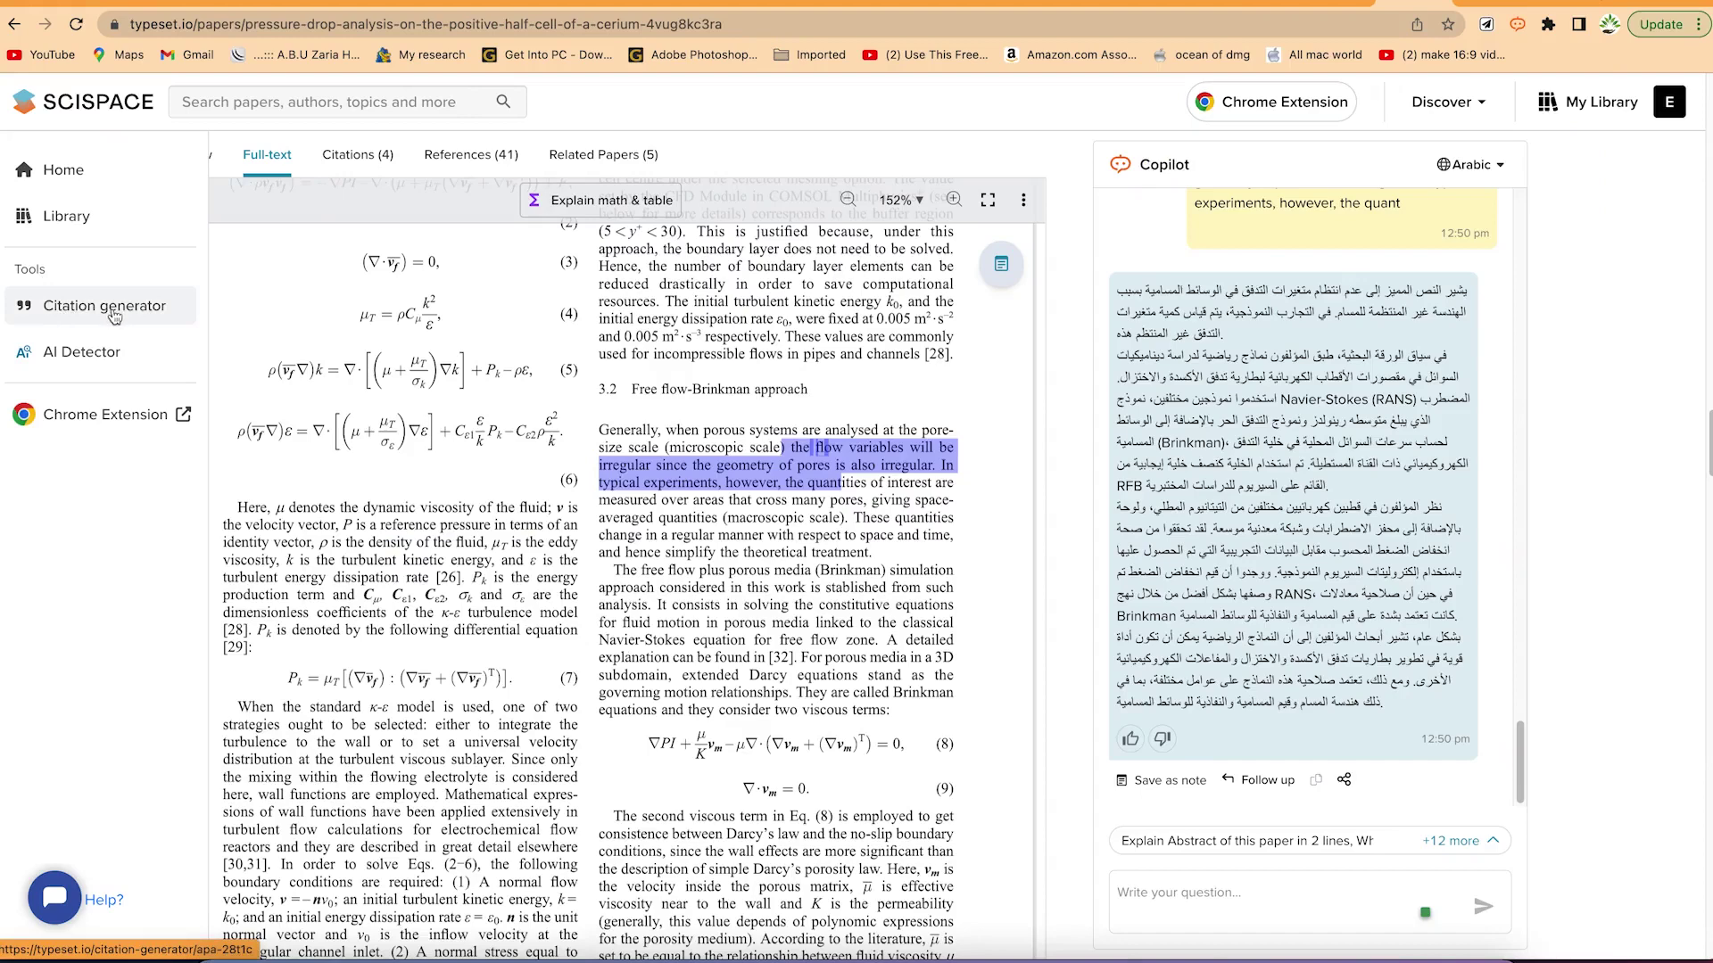
# Open the citation generator and look through its Journal Article, Book and Book Chapter source types.
pyautogui.click(111, 317)
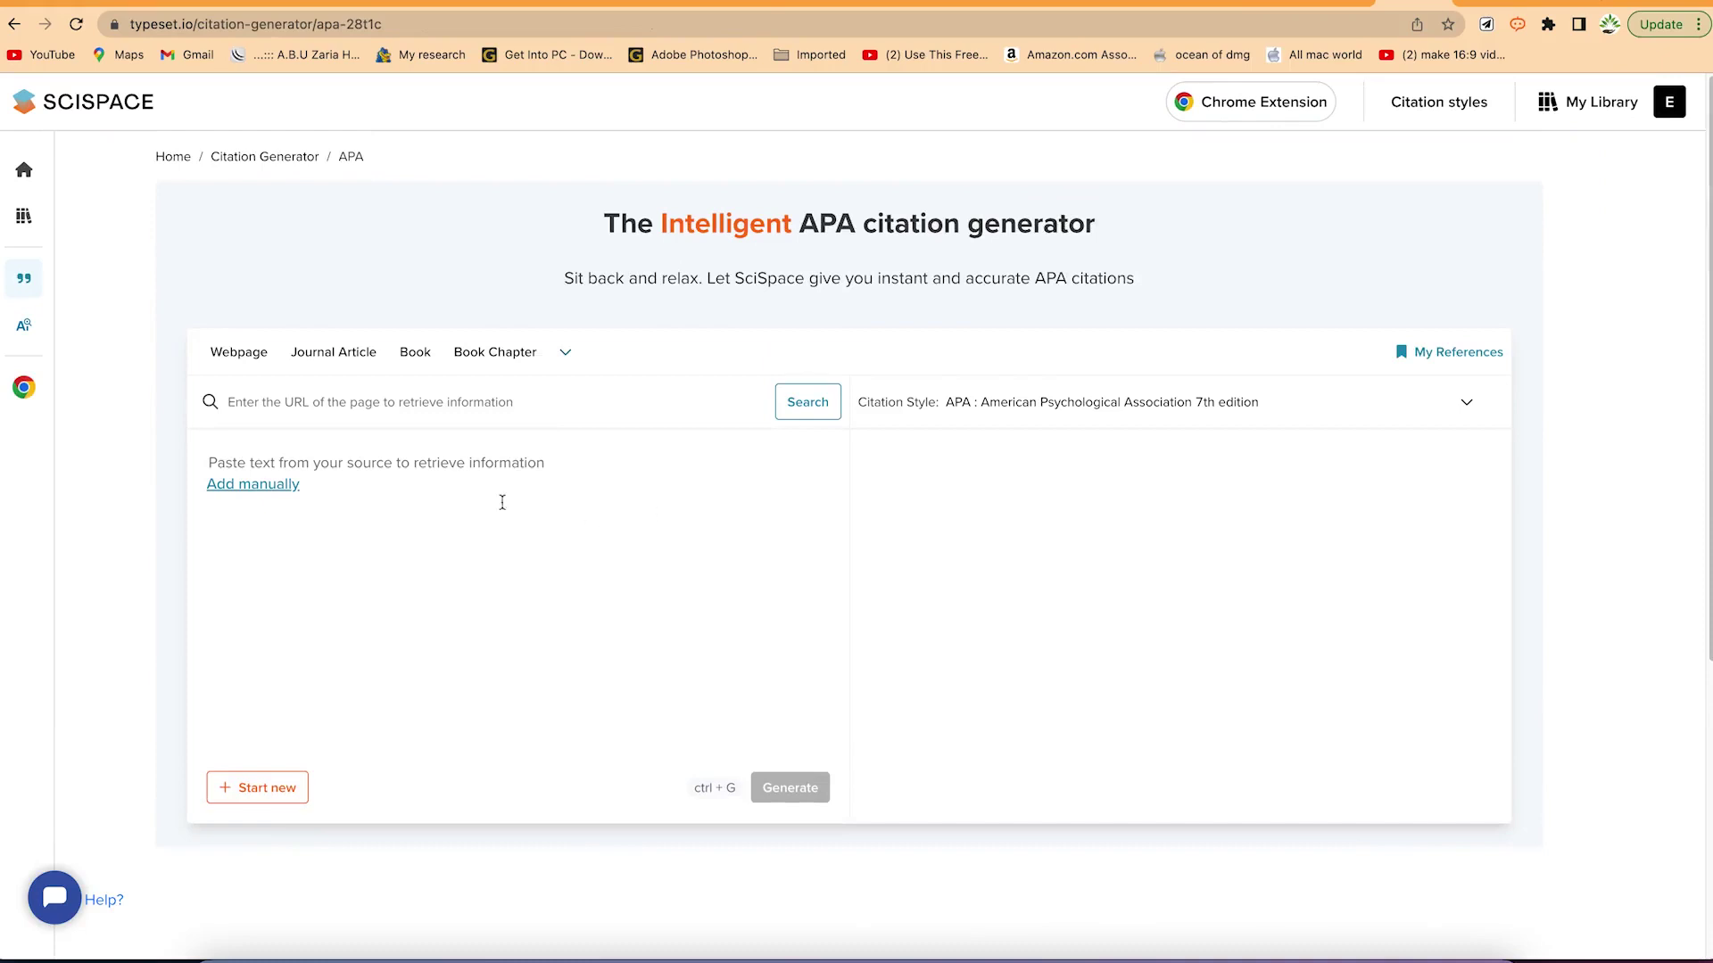
pyautogui.click(467, 520)
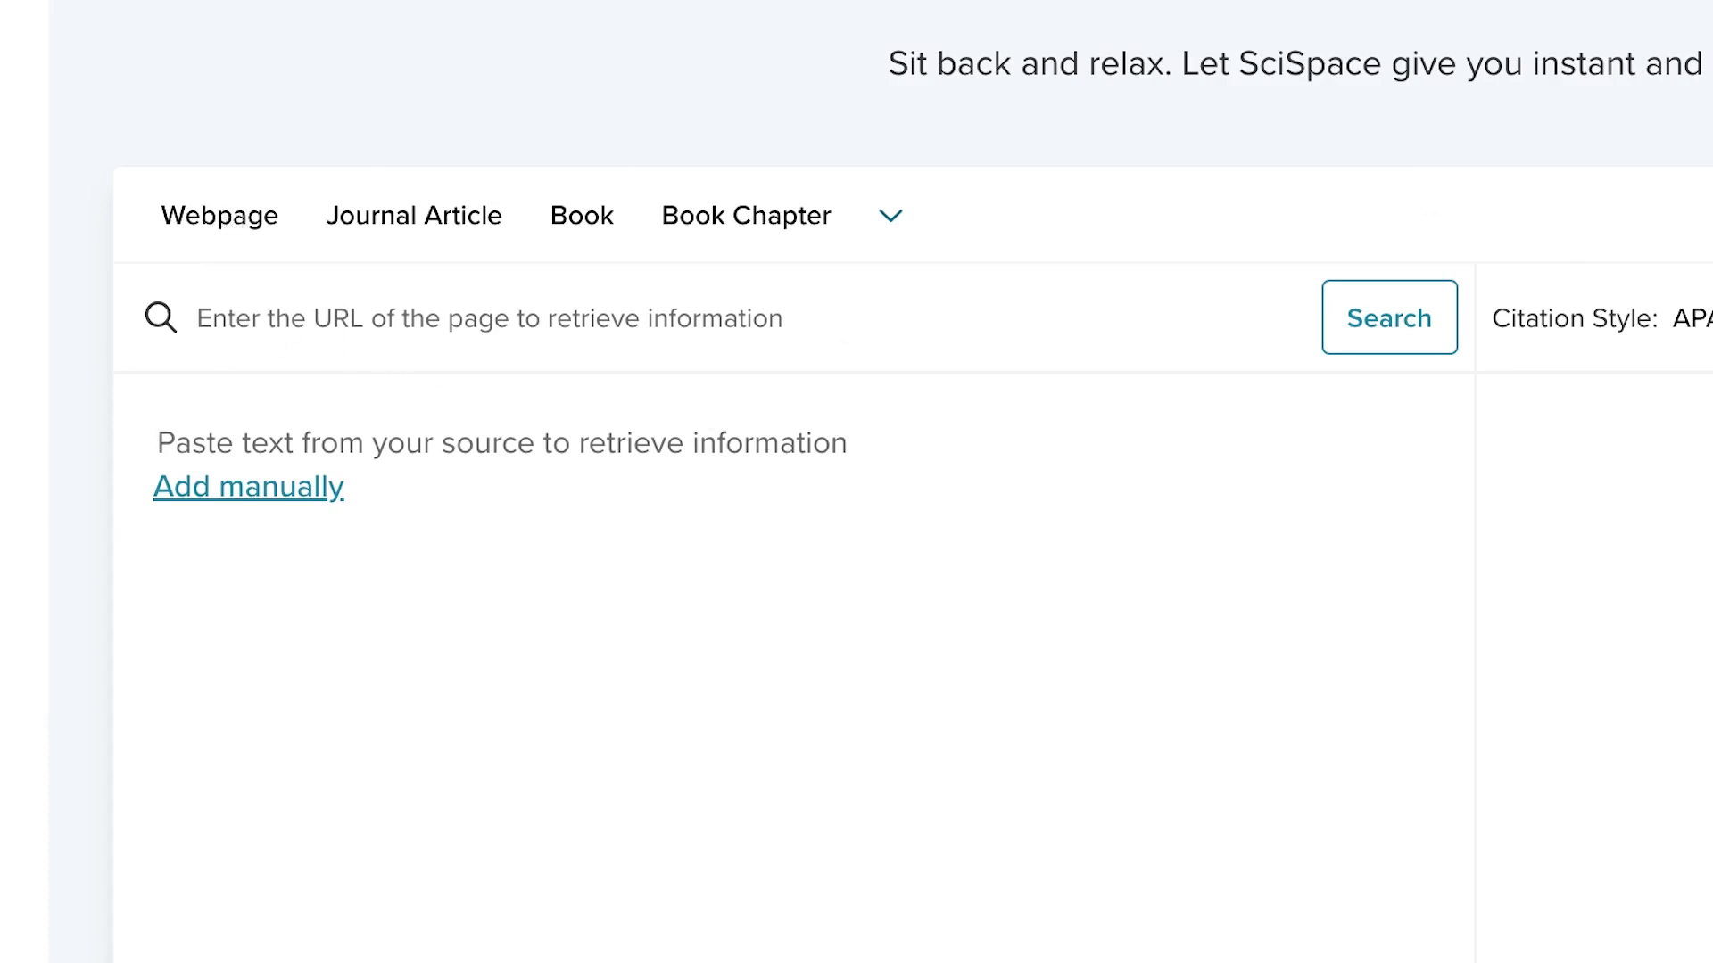
pyautogui.click(555, 320)
pyautogui.click(416, 215)
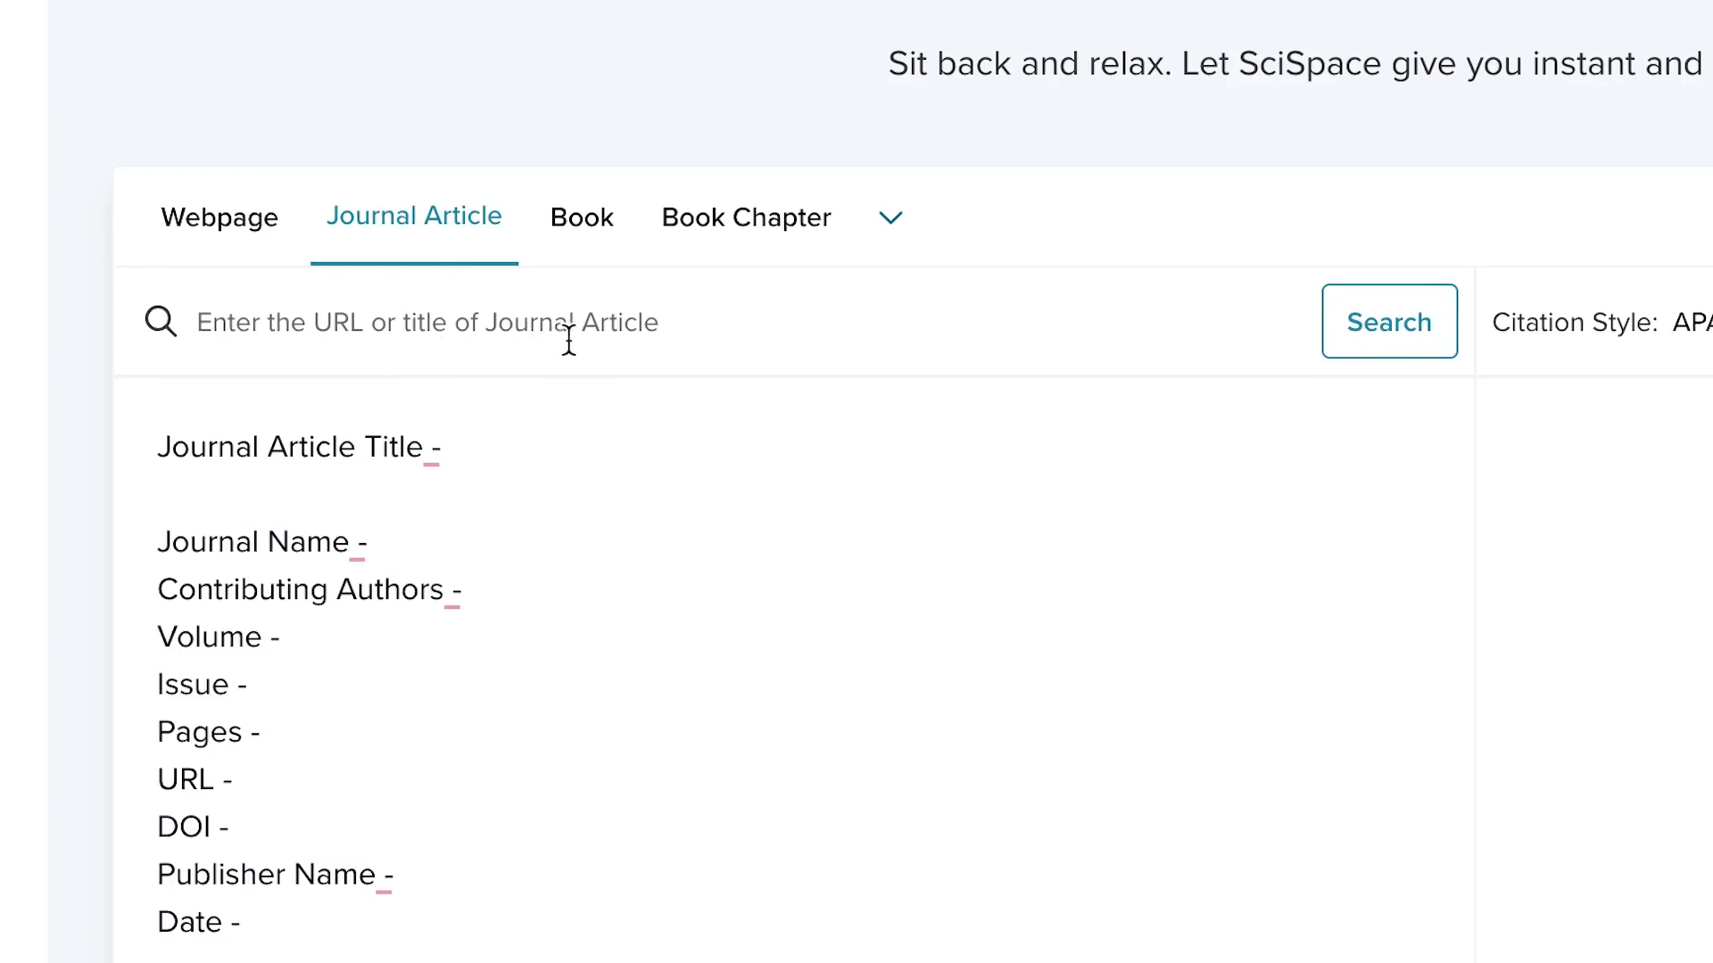
pyautogui.click(590, 232)
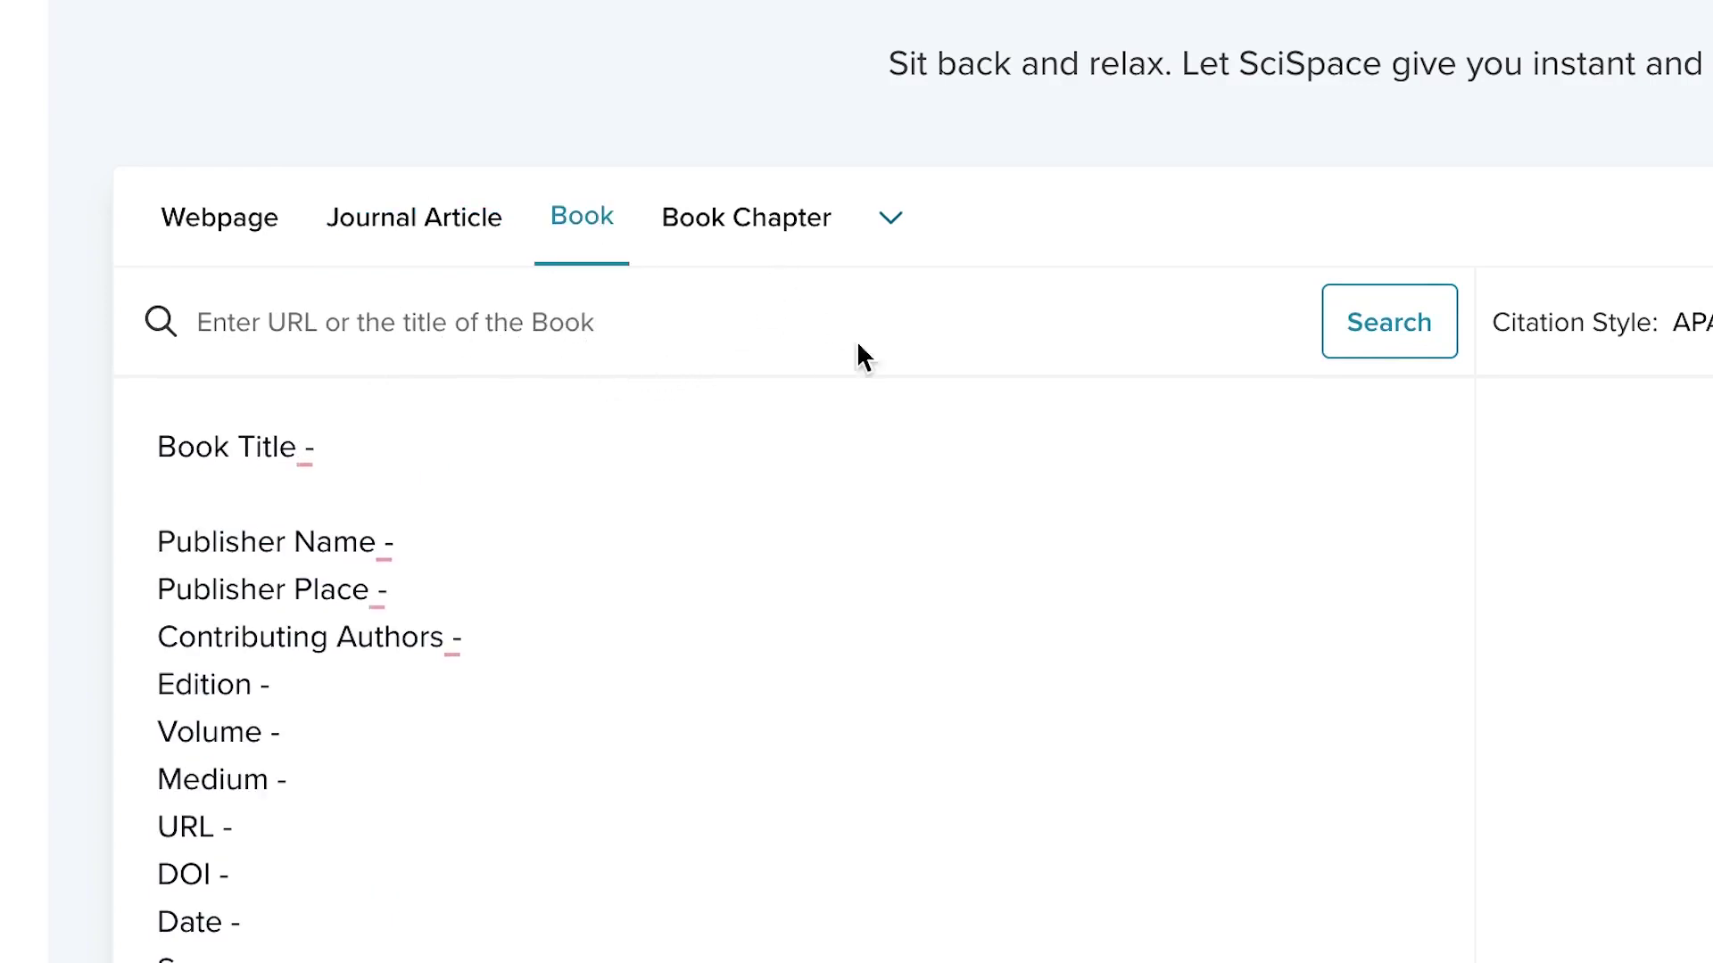
pyautogui.click(837, 212)
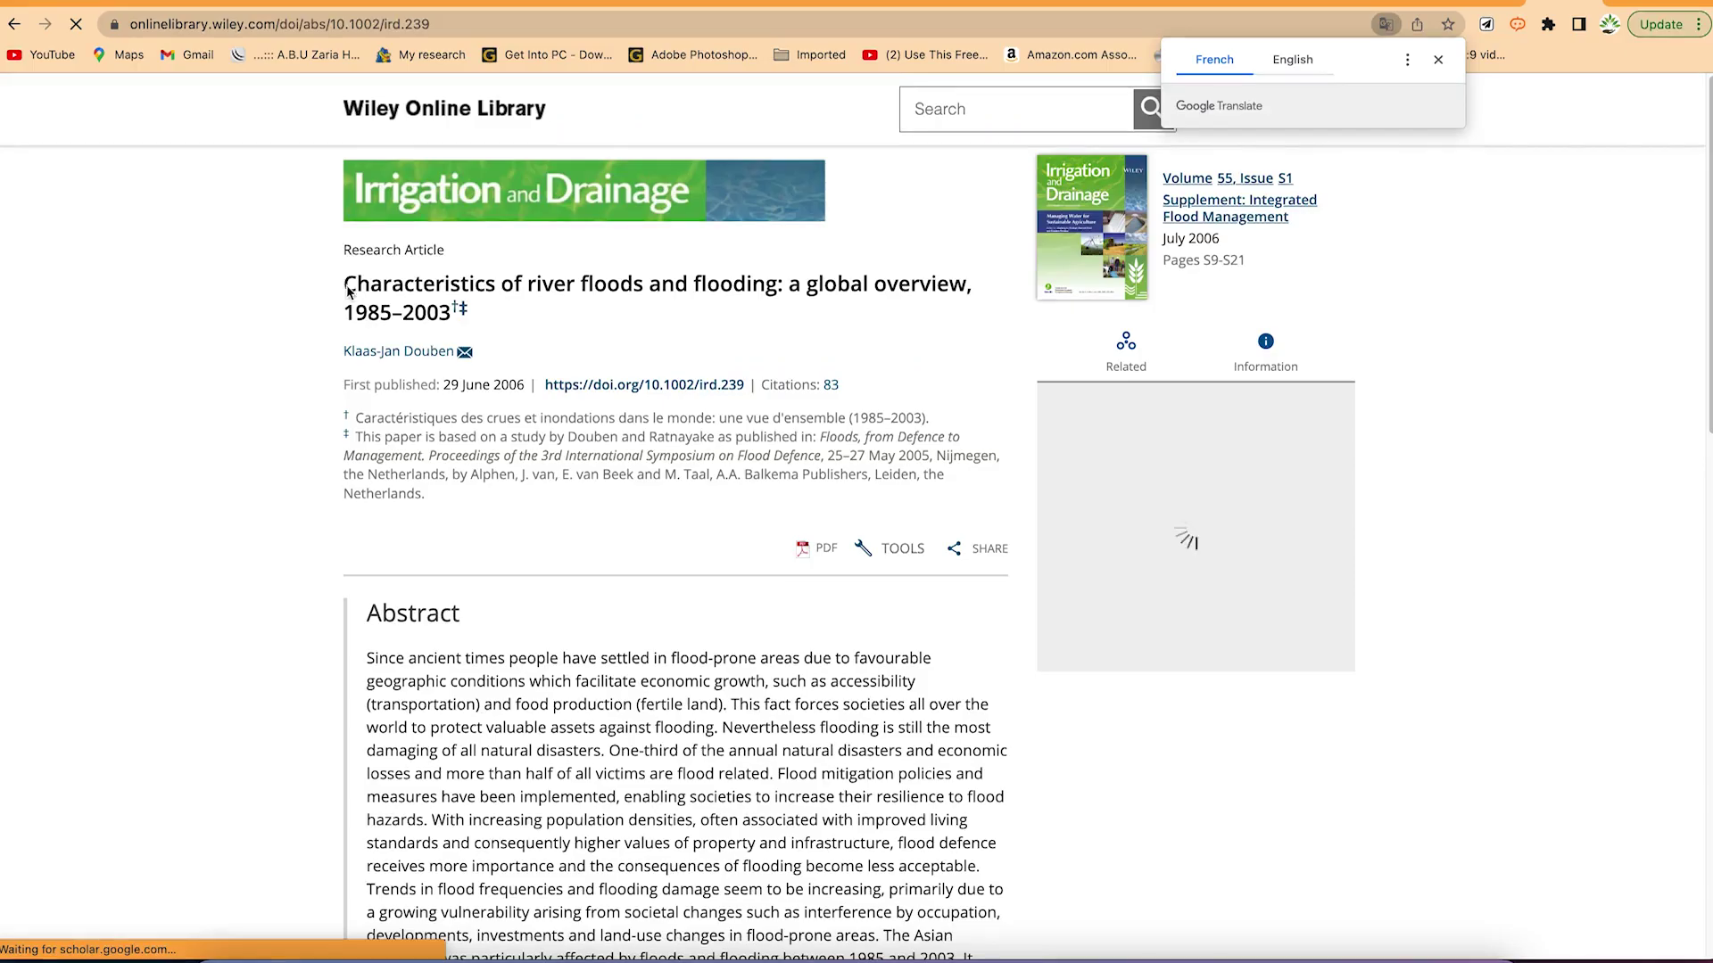
# Copy the title "Characteristics of river floods and flooding: a global overview, 1985–2003" from the Wiley Online Library page and return to the citation generator.
pyautogui.moveTo(337, 284); pyautogui.dragTo(450, 311)
pyautogui.hotkey('ctrl', 'c')
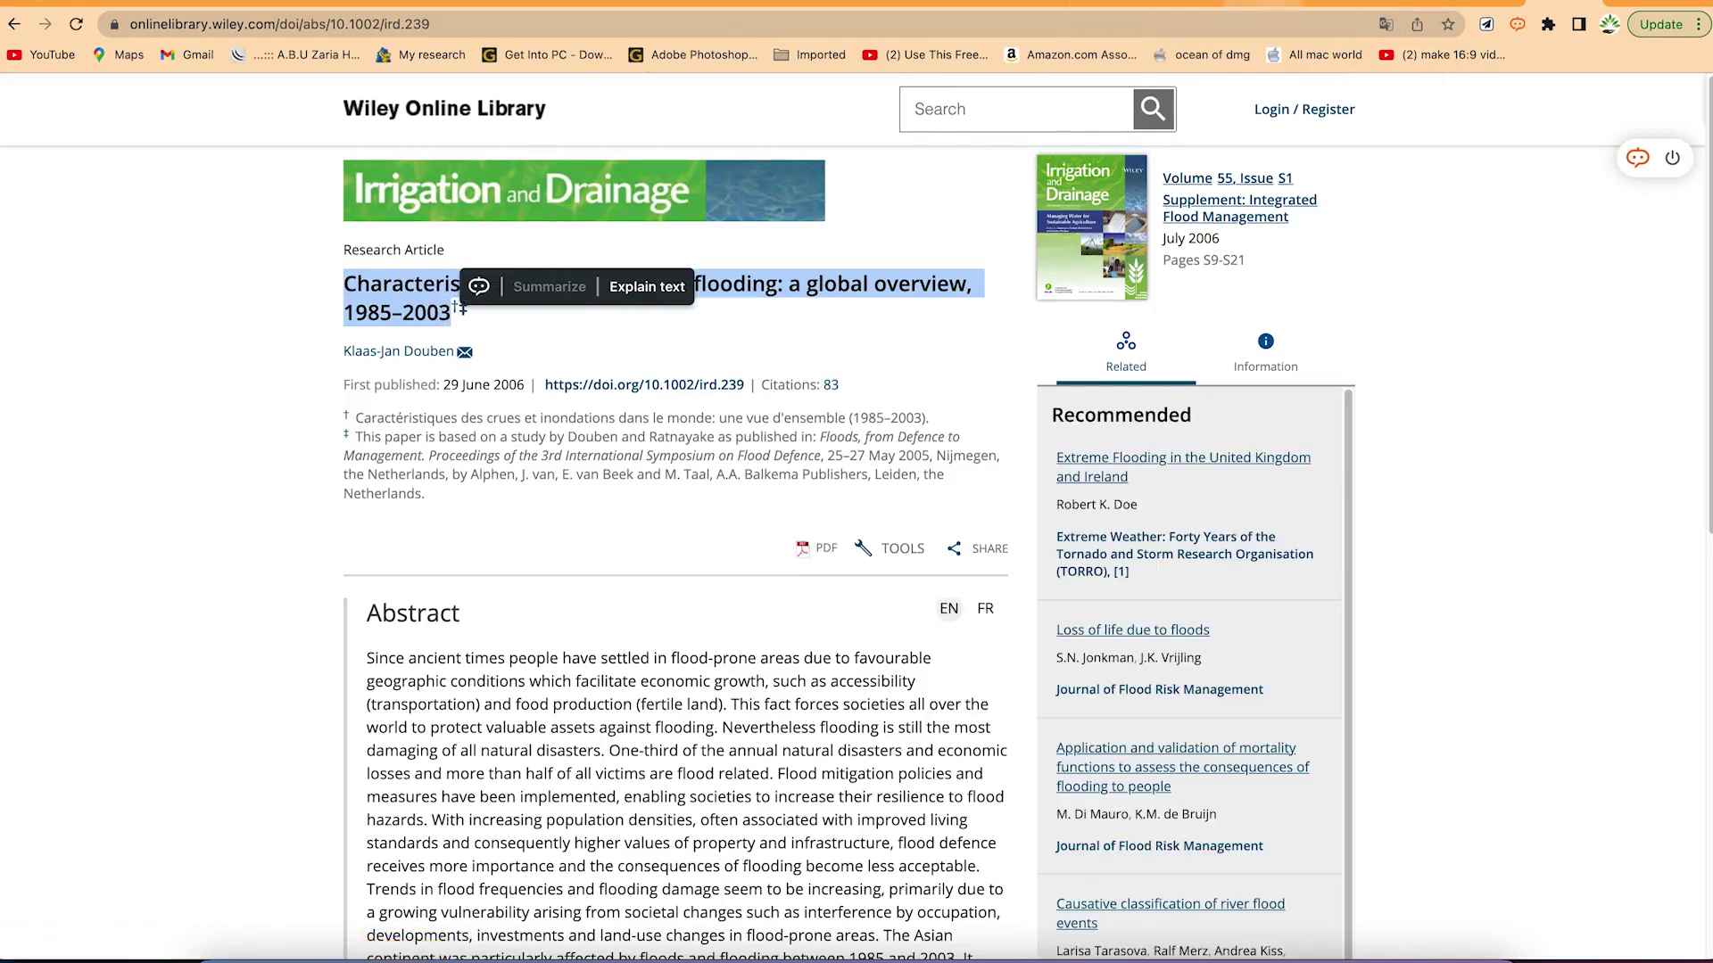
pyautogui.click(1414, 2)
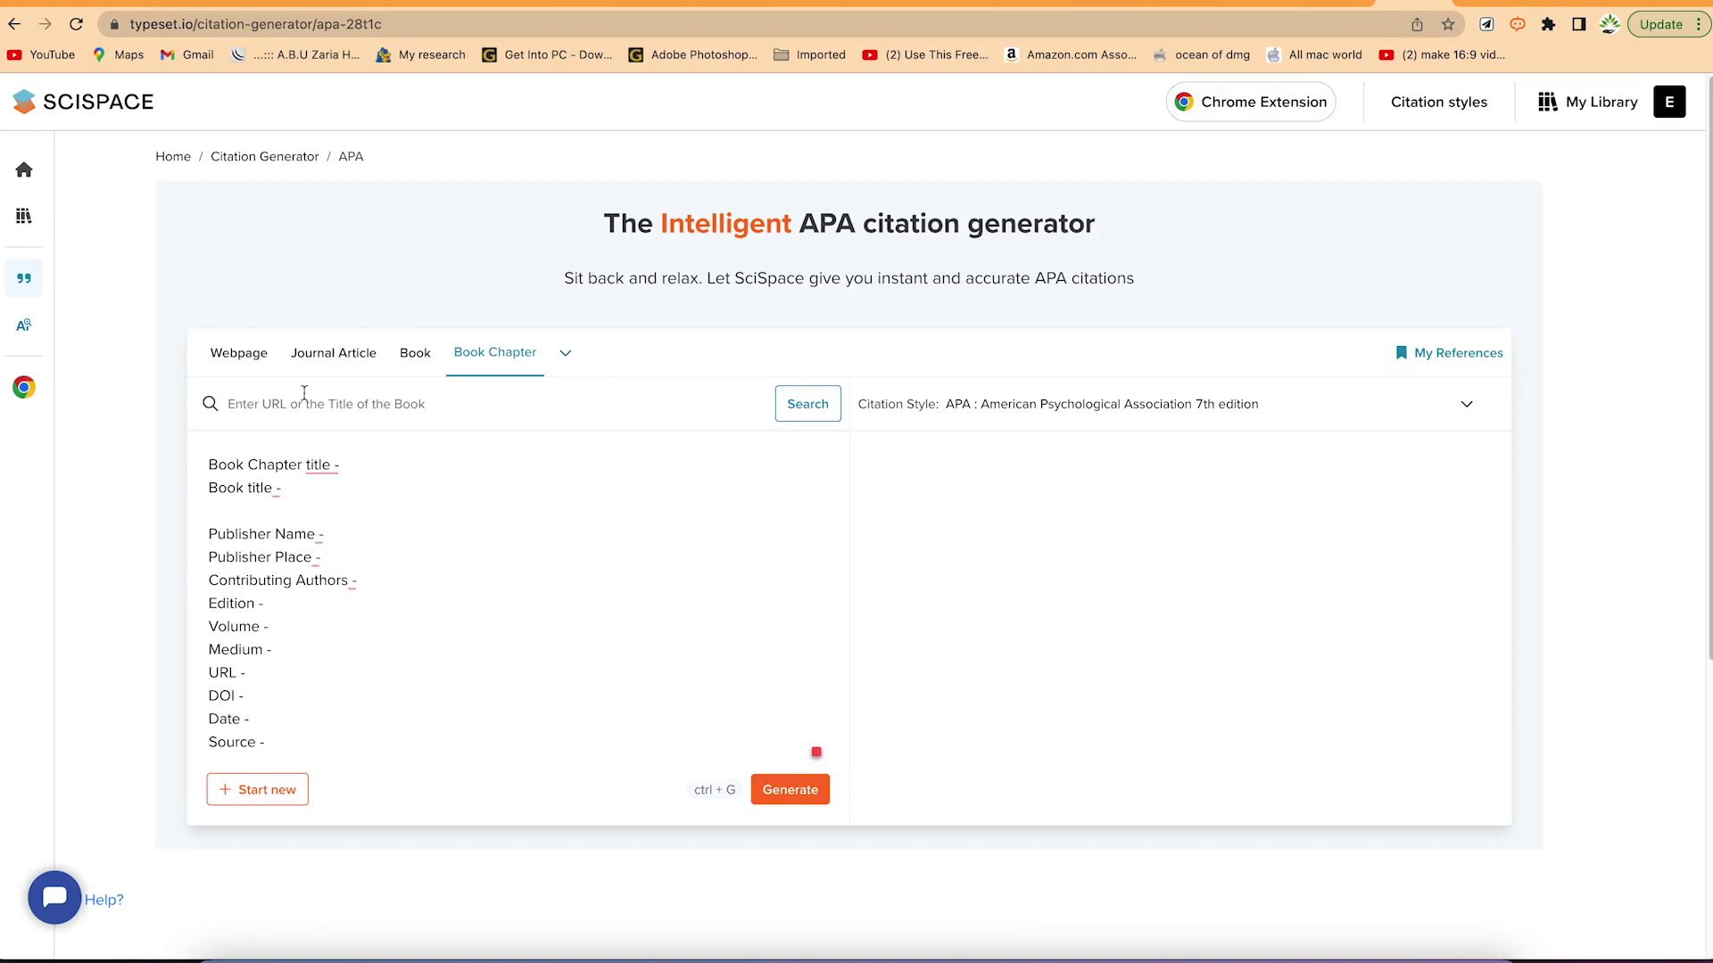
# Look up the copied title as a Journal Article source and generate the matching article's APA 7th edition citation.
pyautogui.click(348, 354)
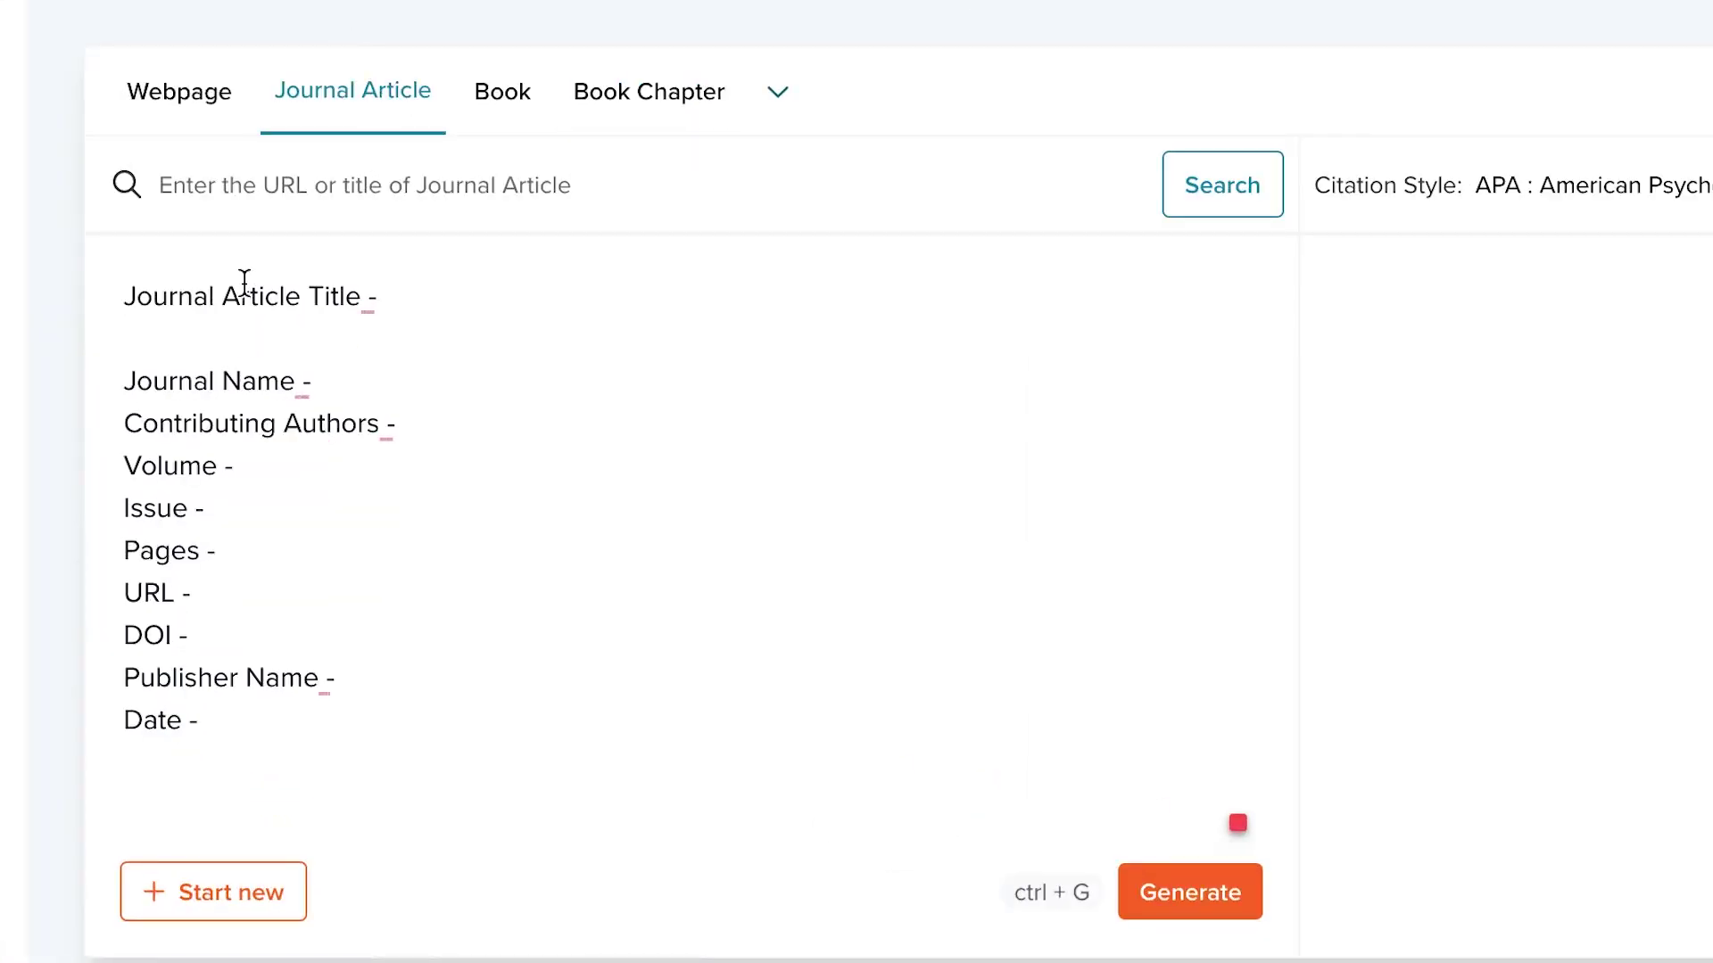
pyautogui.click(229, 168)
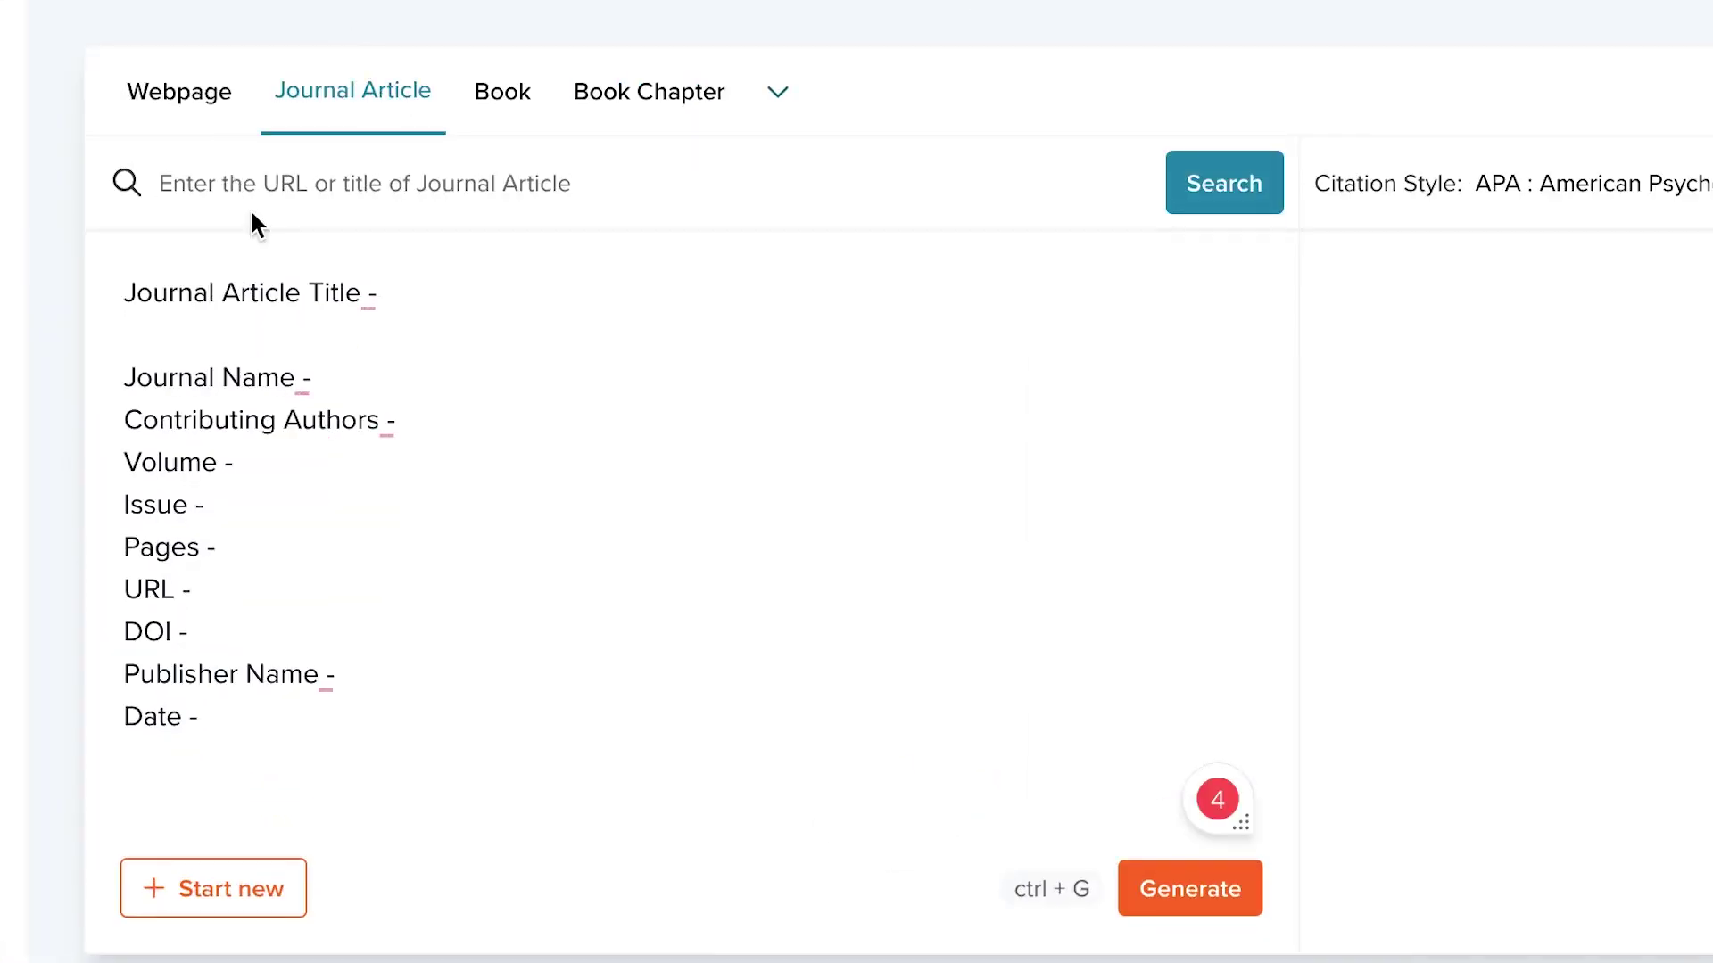
pyautogui.hotkey('ctrl', 'v')
pyautogui.press('Return')
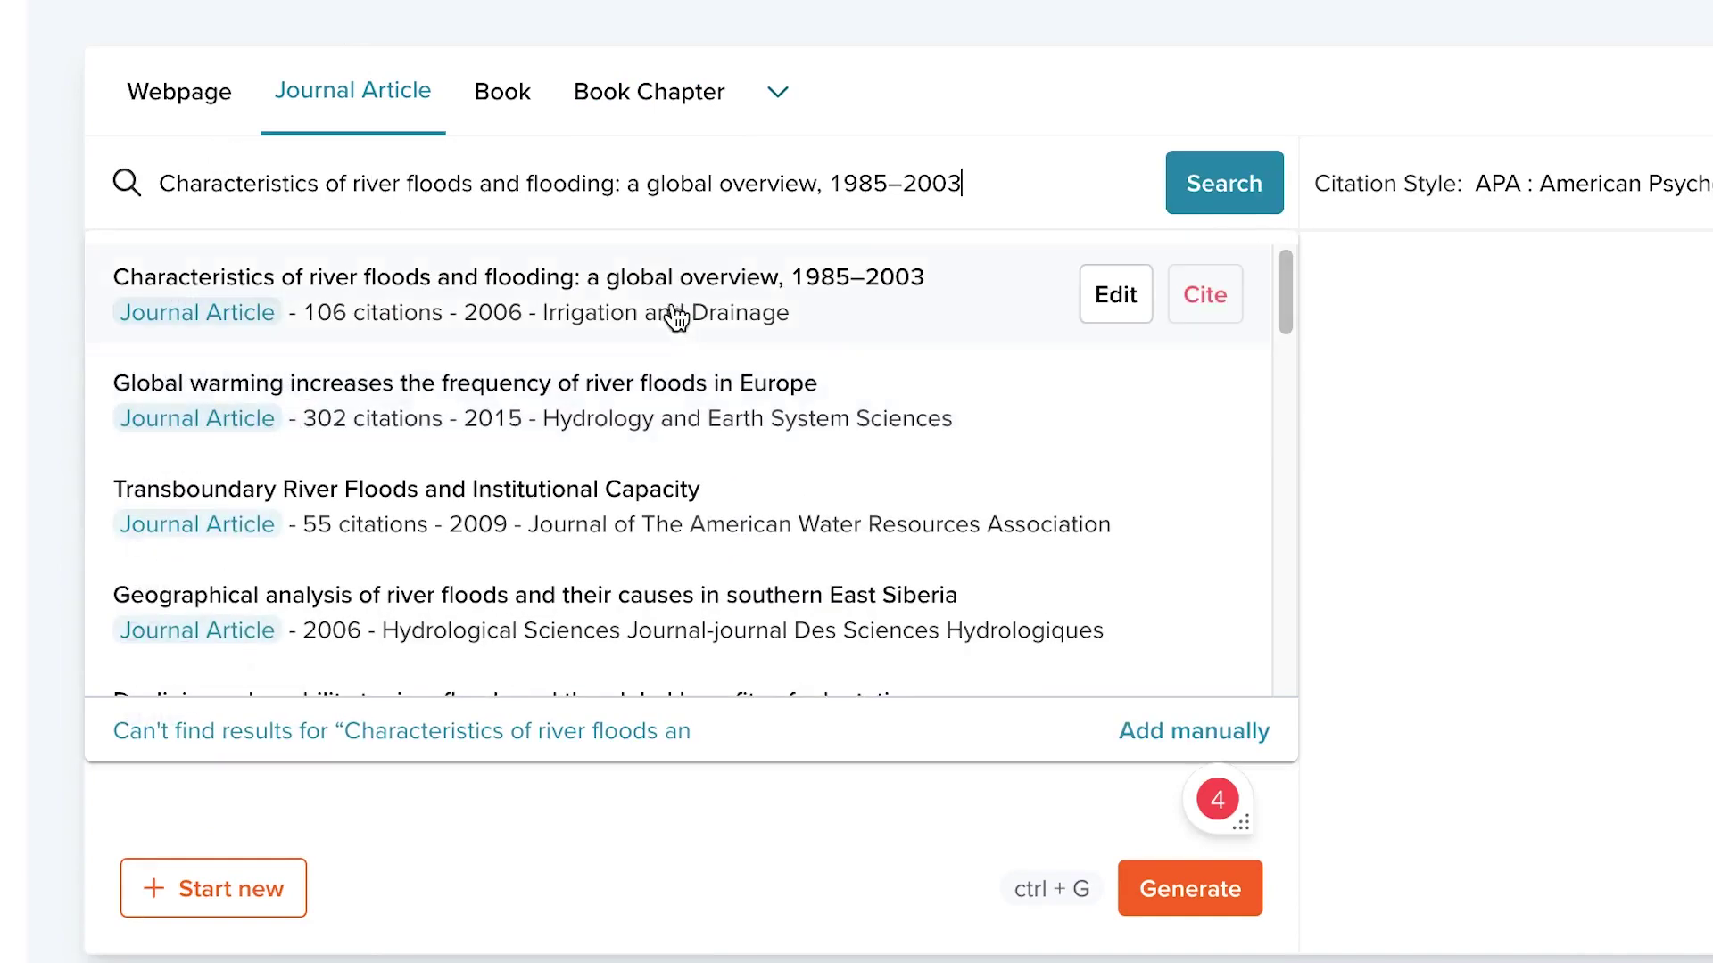
pyautogui.click(373, 319)
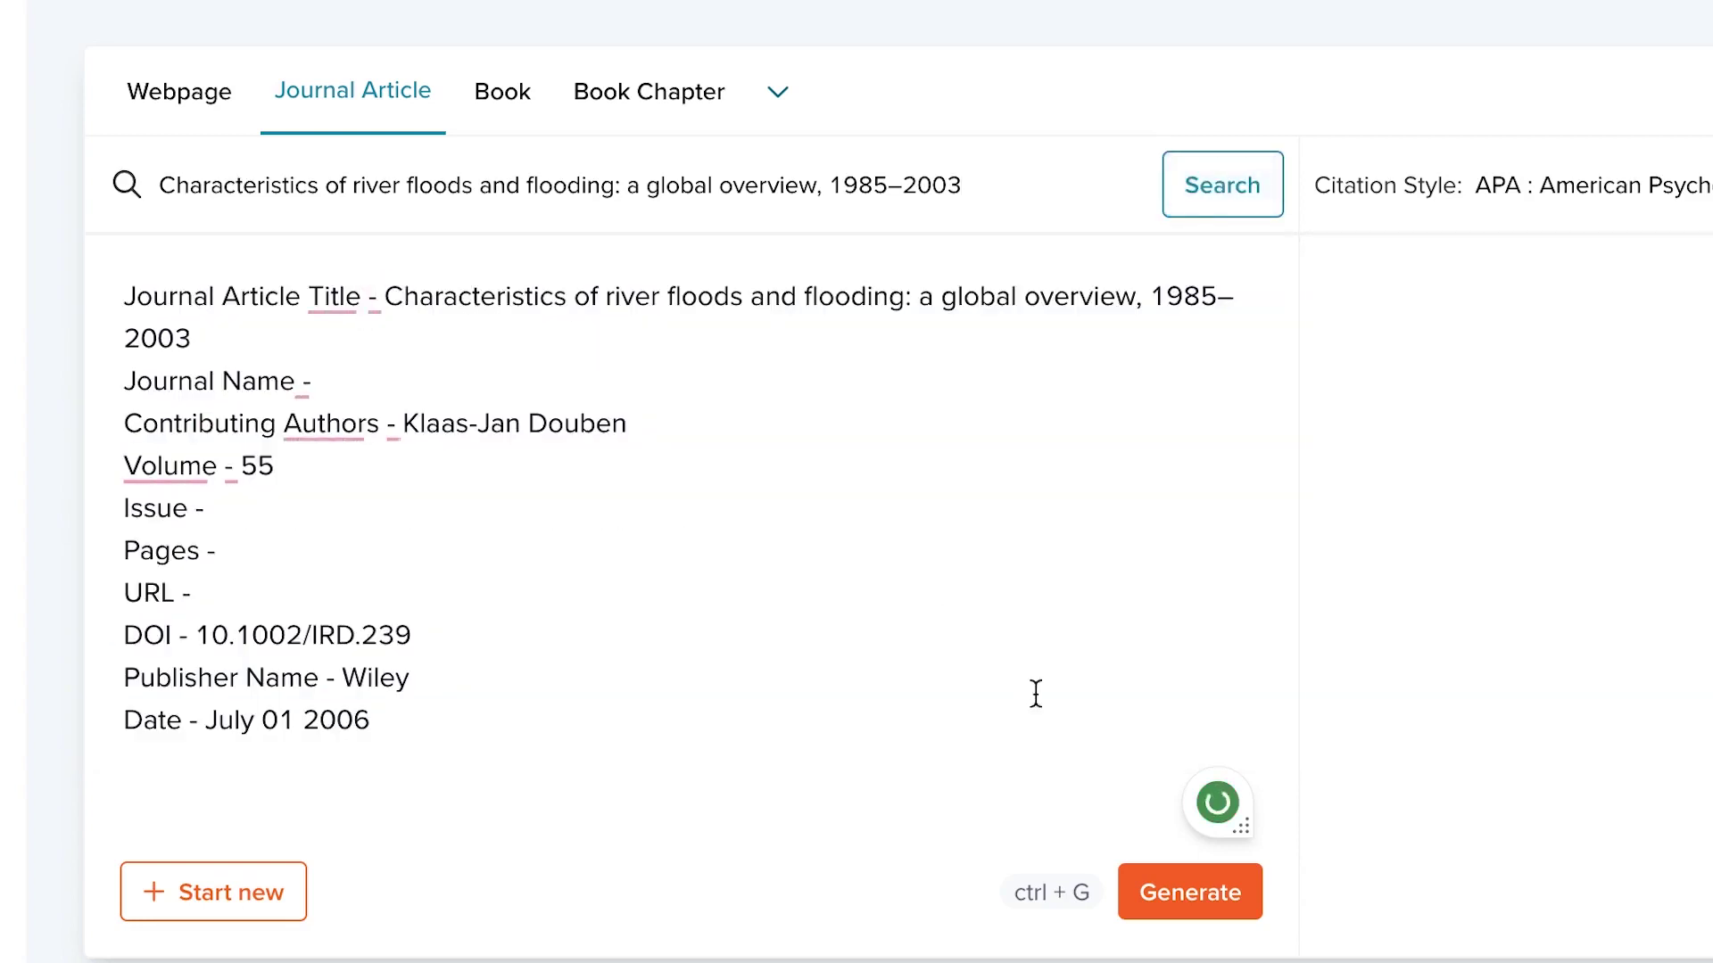
pyautogui.click(1170, 906)
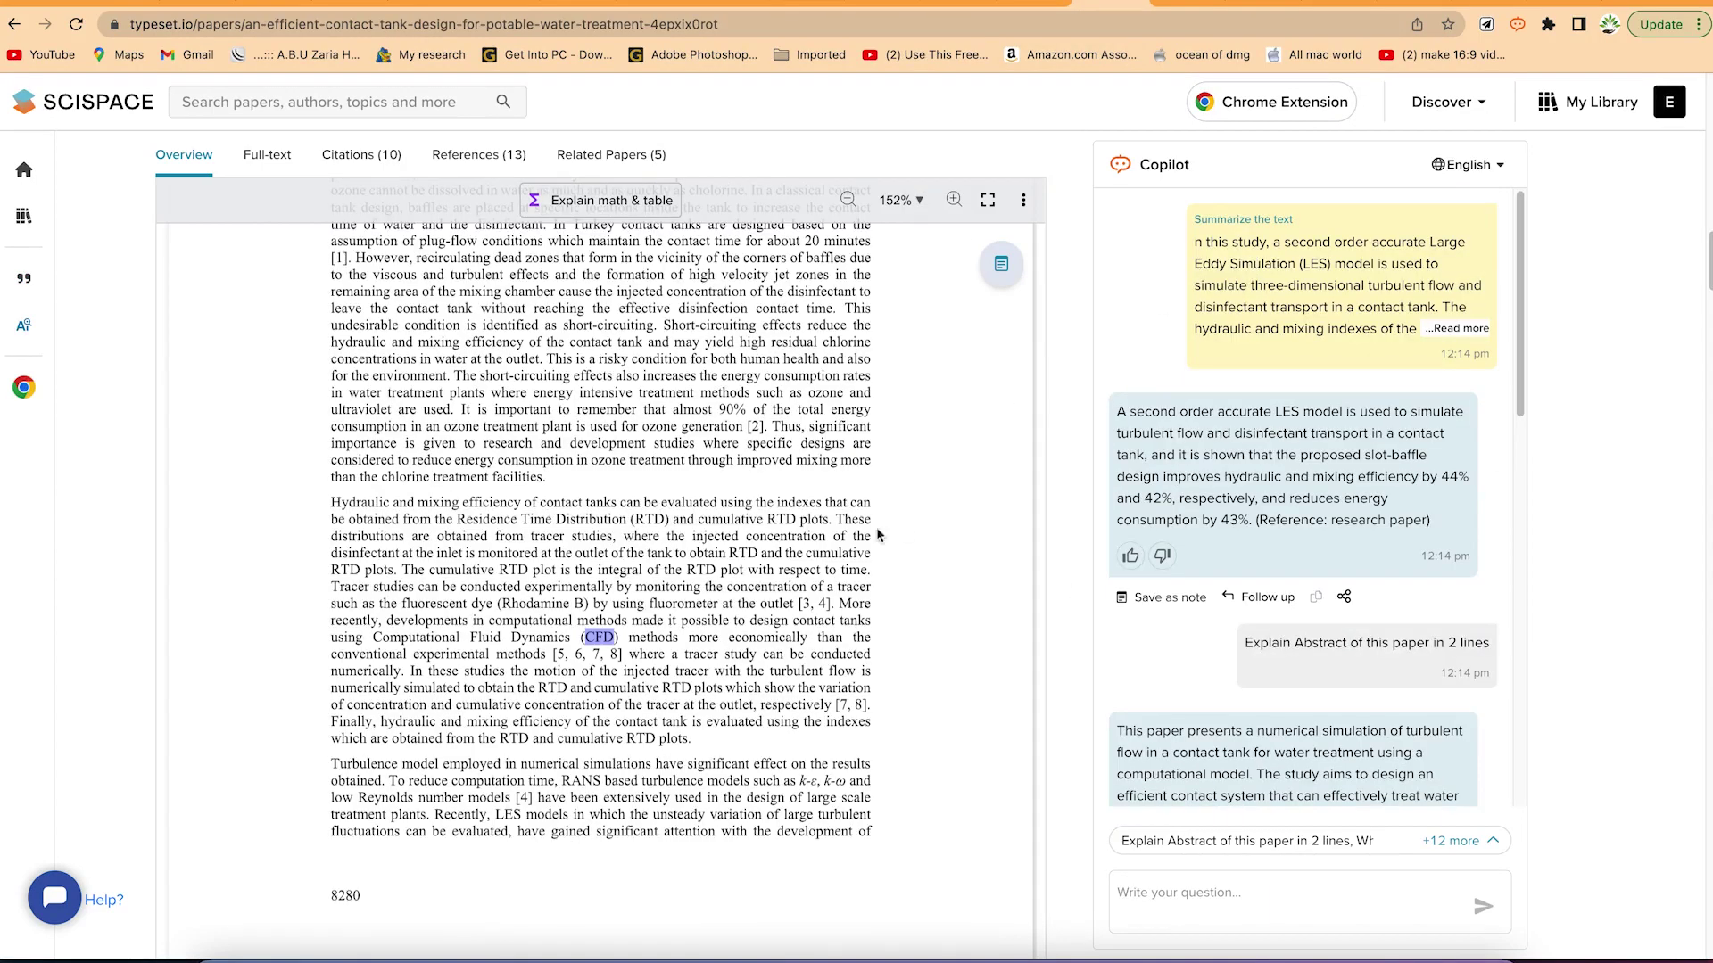
# Review the contact tank design paper and the vertical diffusion paper, including Copilot's explanation of the latter's boundary layer height equation.
pyautogui.scroll(15, 878, 535)
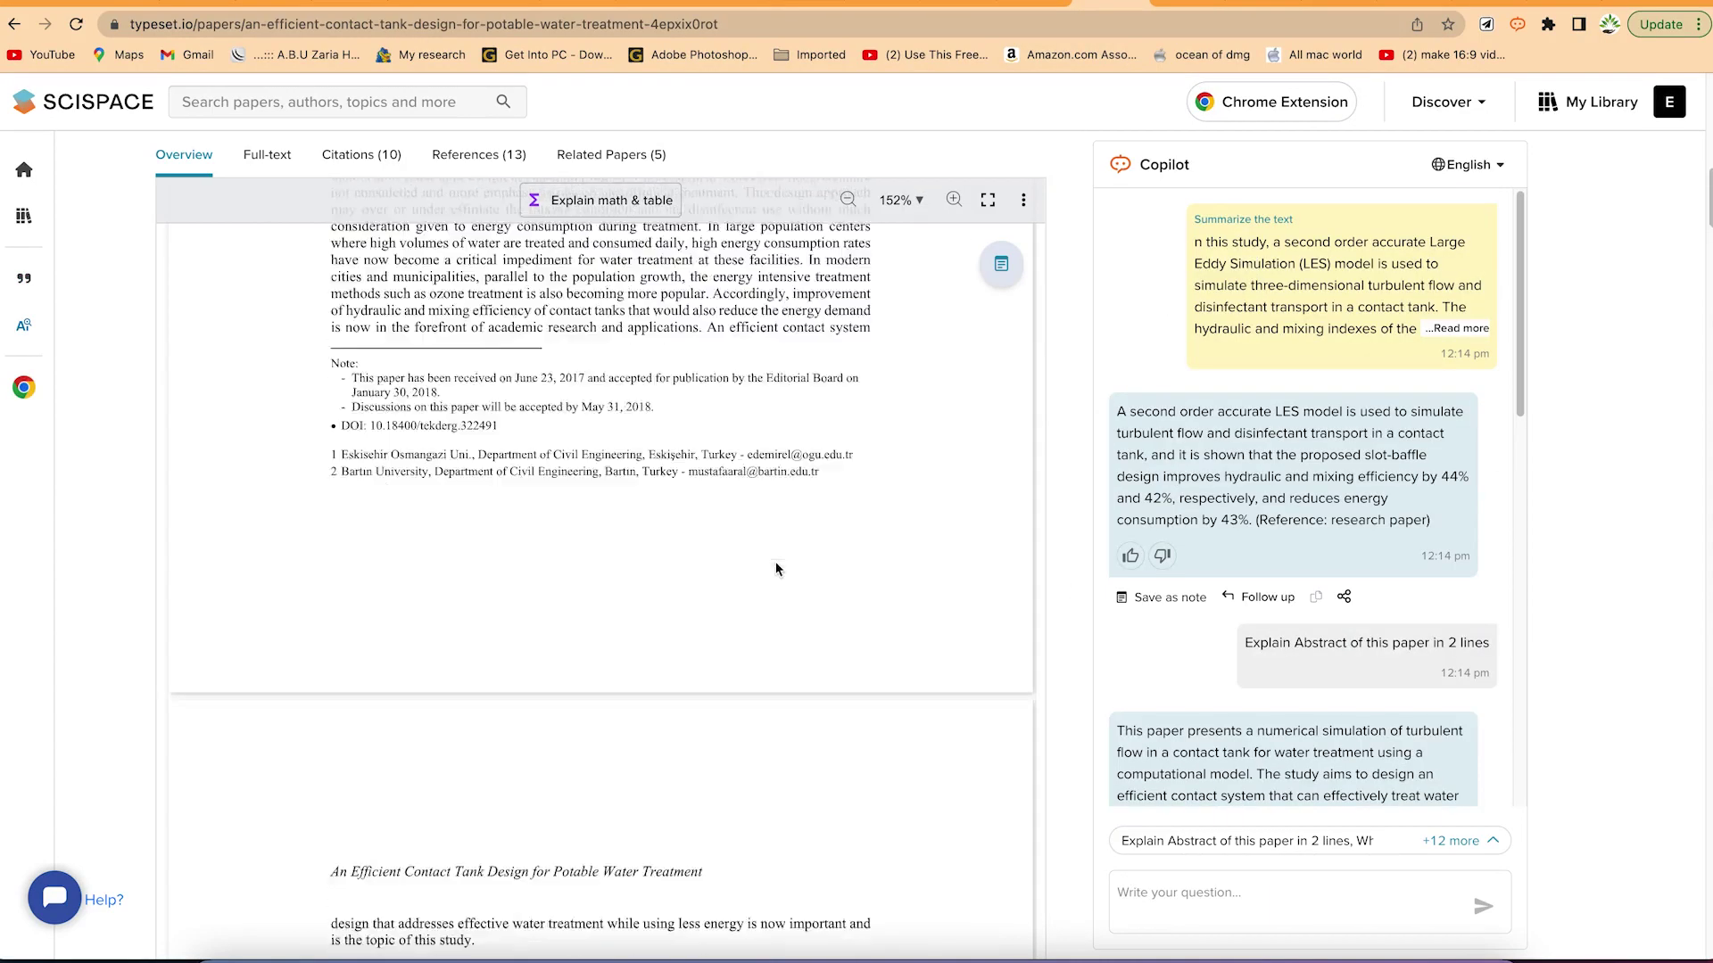
pyautogui.scroll(-3, 757, 574)
pyautogui.scroll(-1, 702, 605)
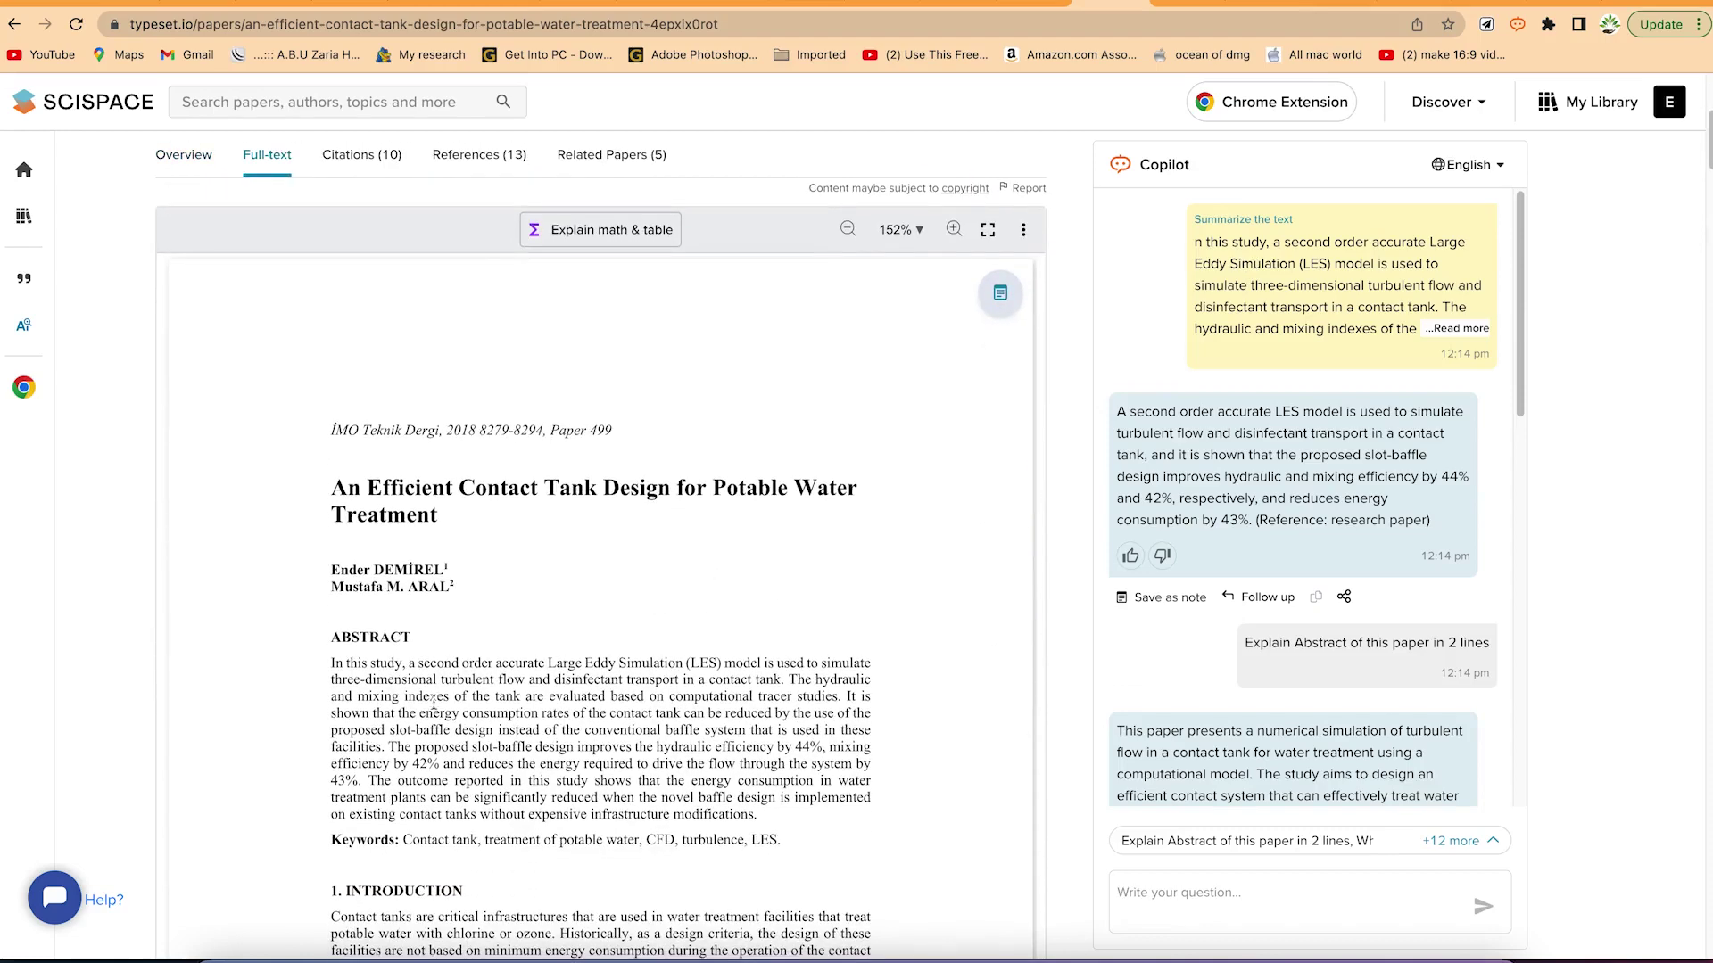
pyautogui.click(1039, 7)
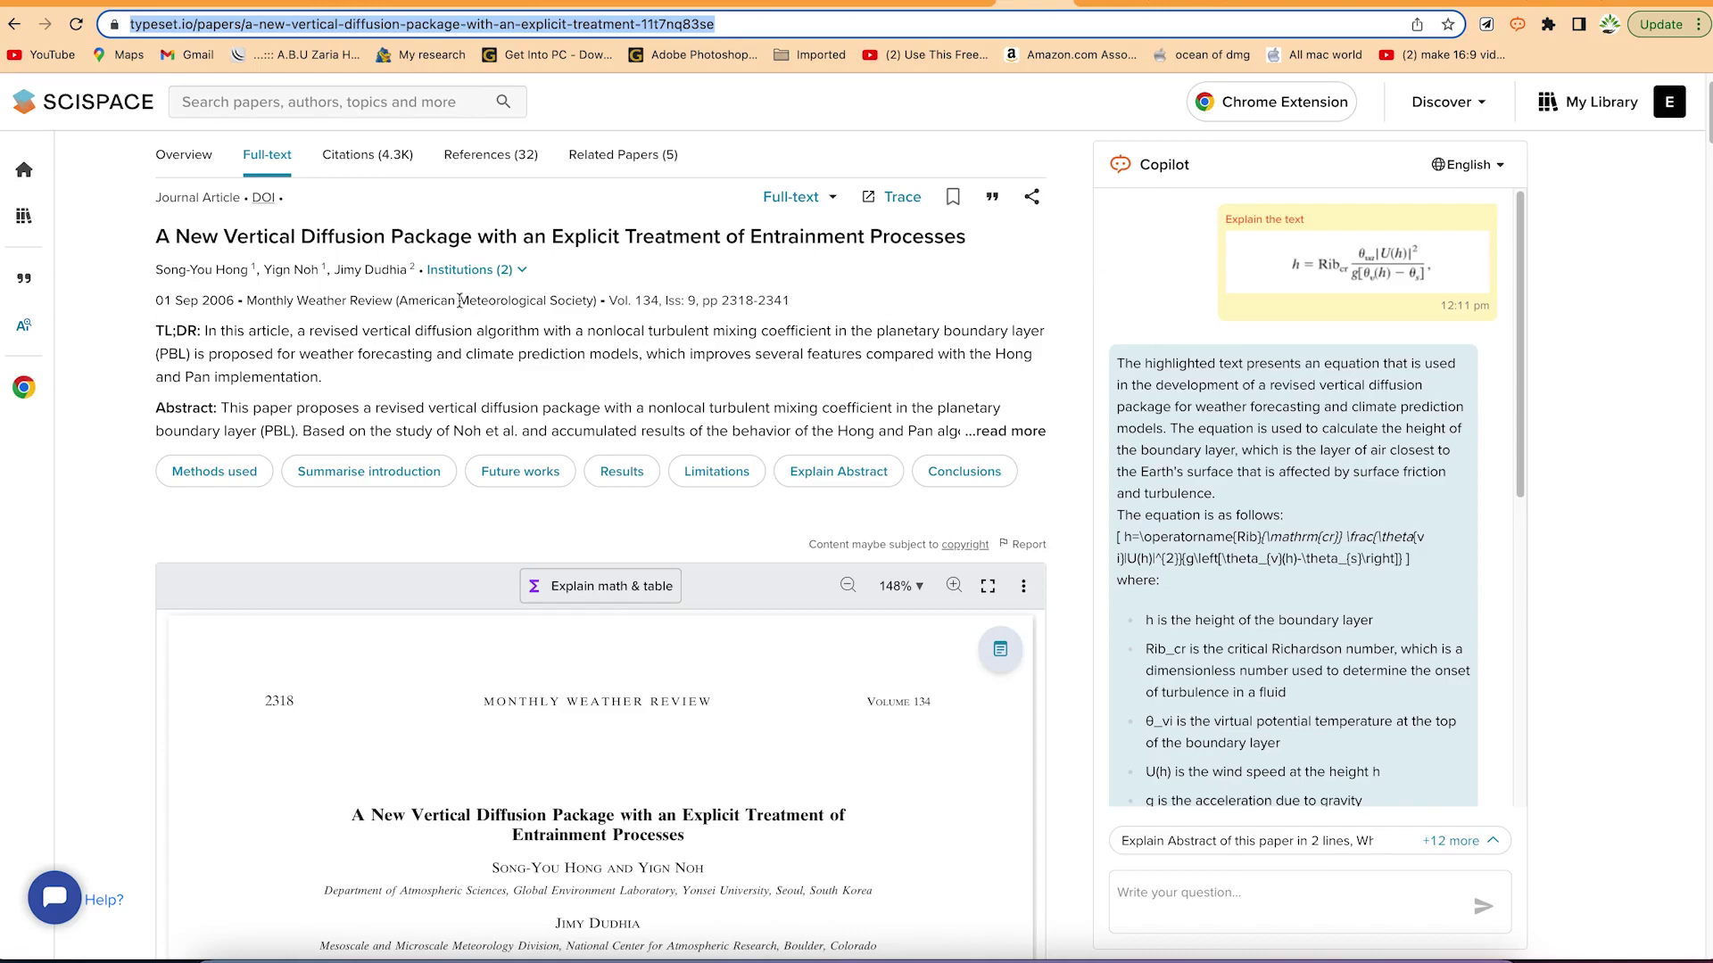
pyautogui.scroll(-10, 707, 785)
pyautogui.scroll(-15, 711, 756)
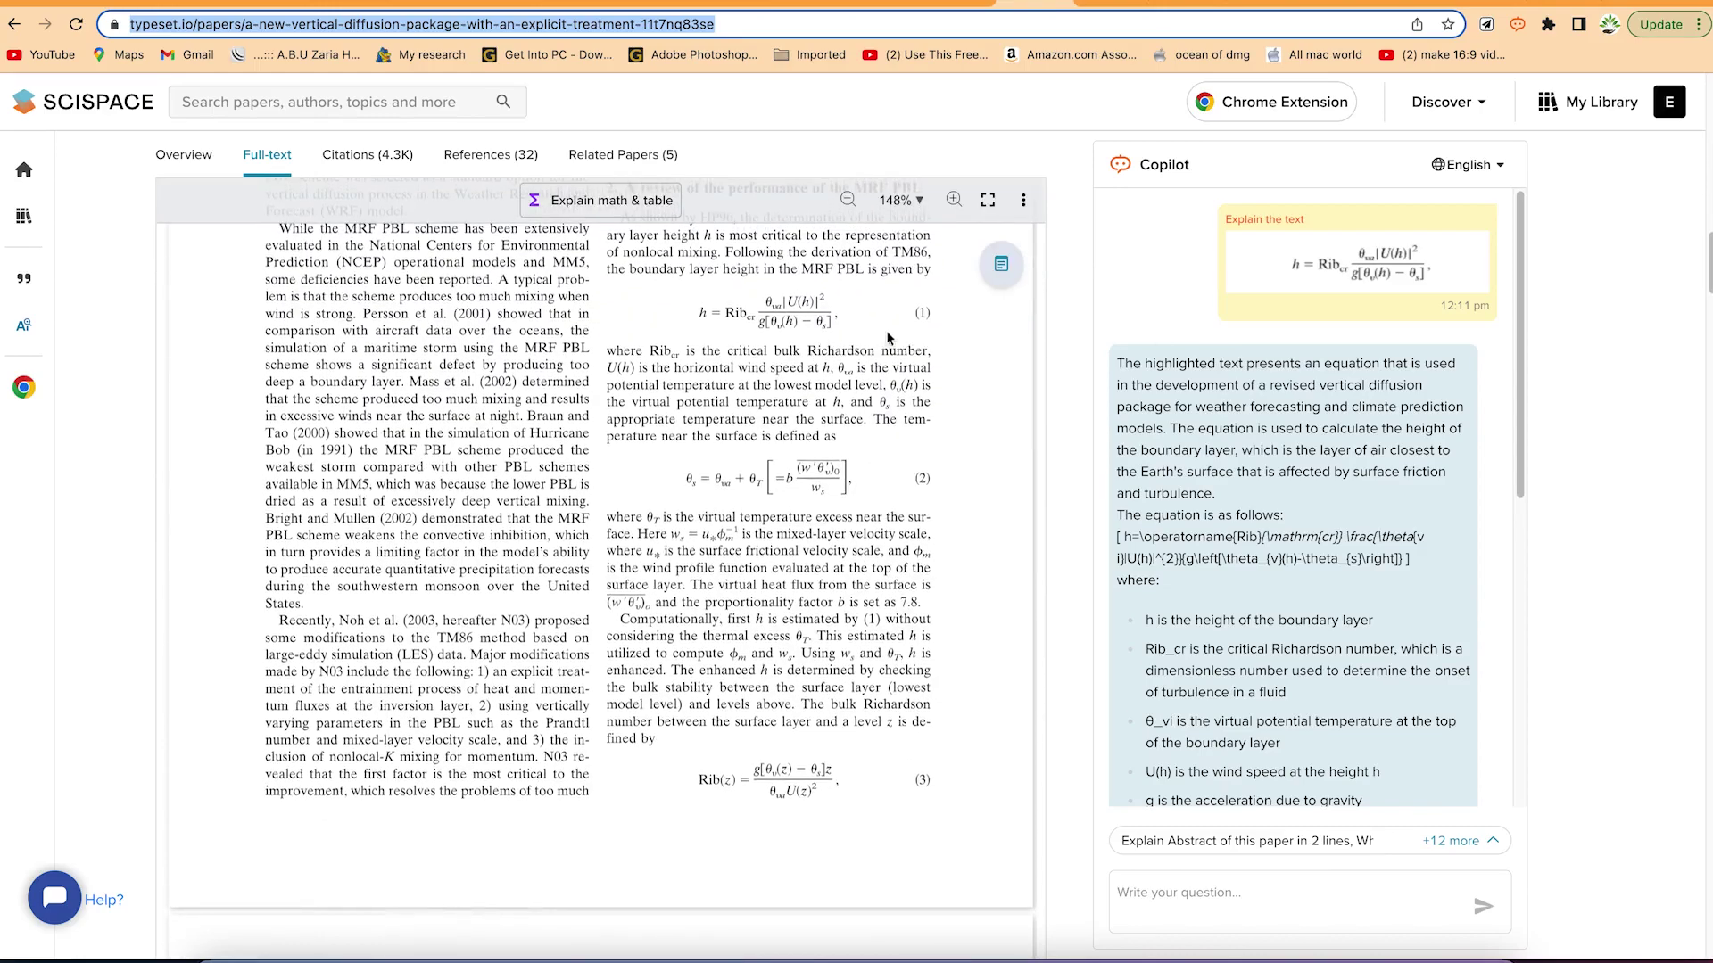
pyautogui.scroll(-4, 1246, 600)
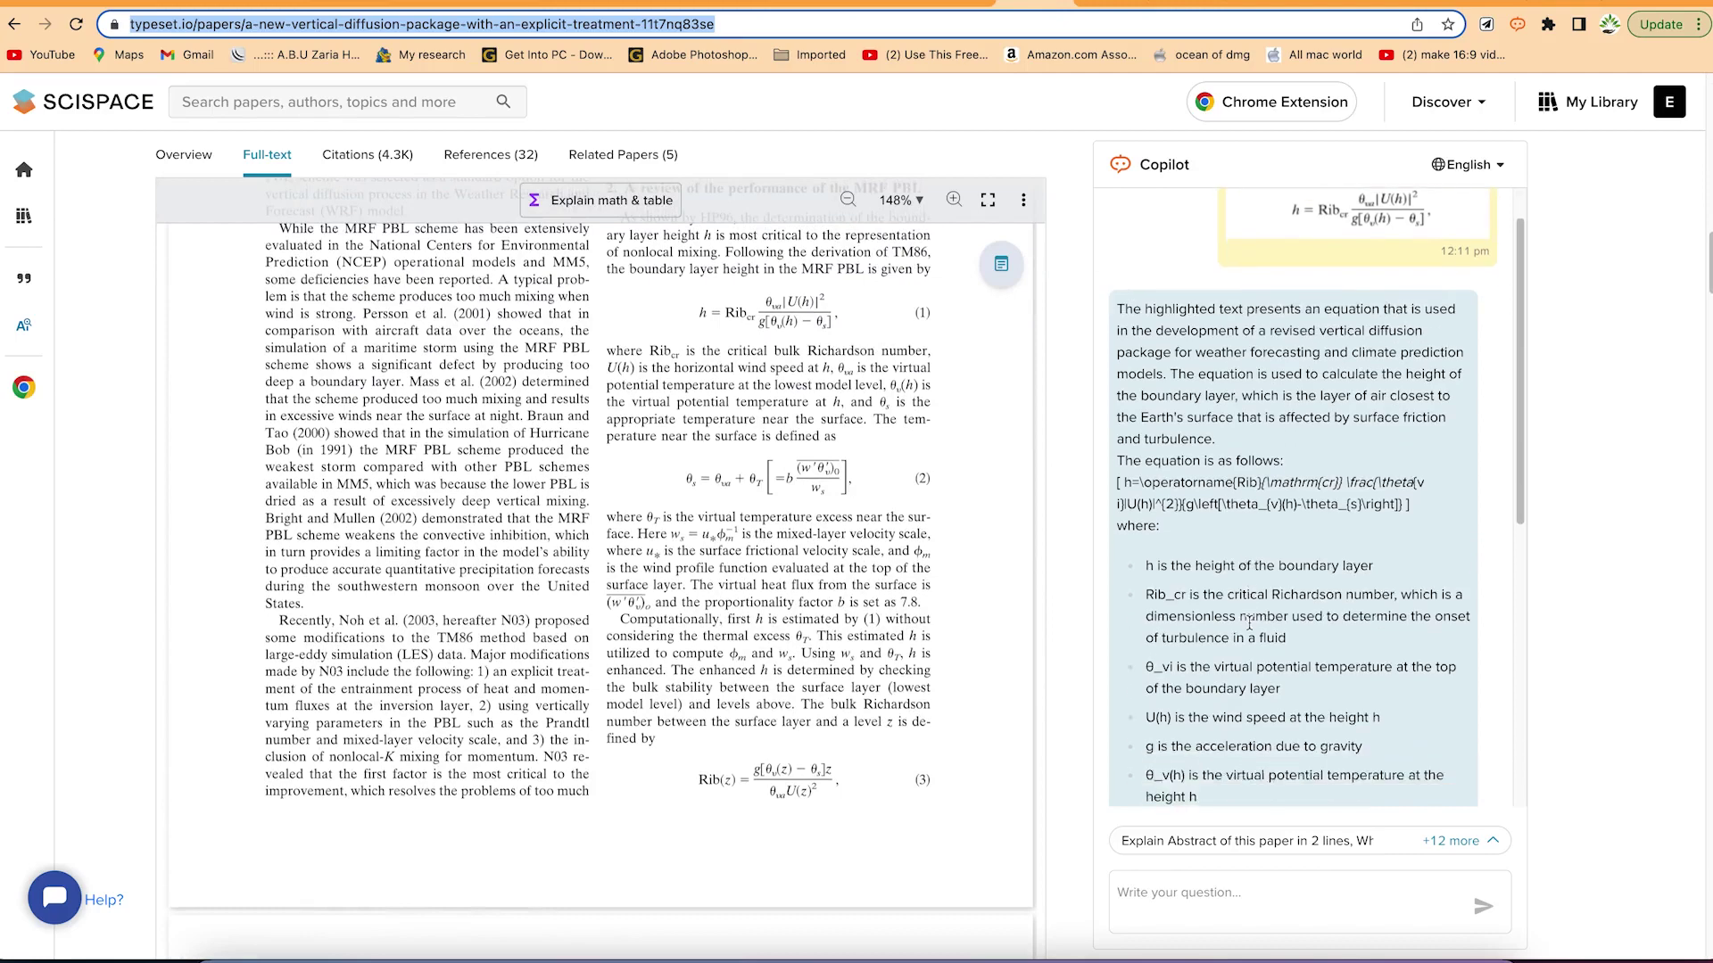
pyautogui.scroll(-2, 1241, 617)
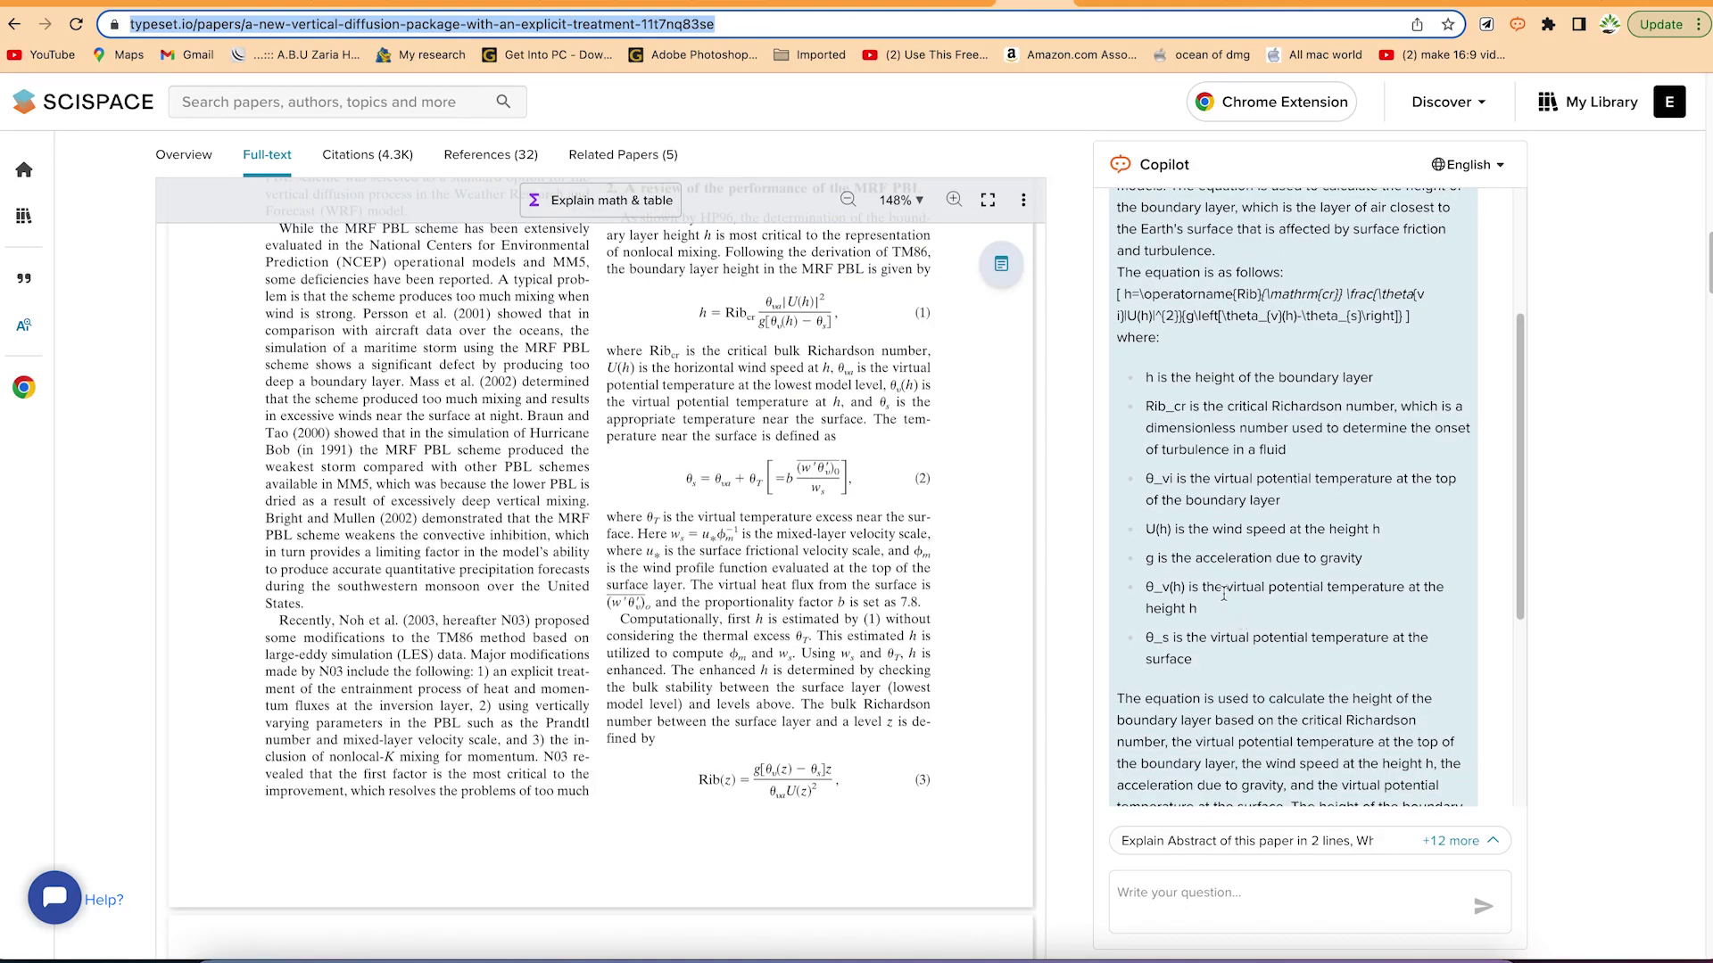
pyautogui.scroll(6, 1223, 594)
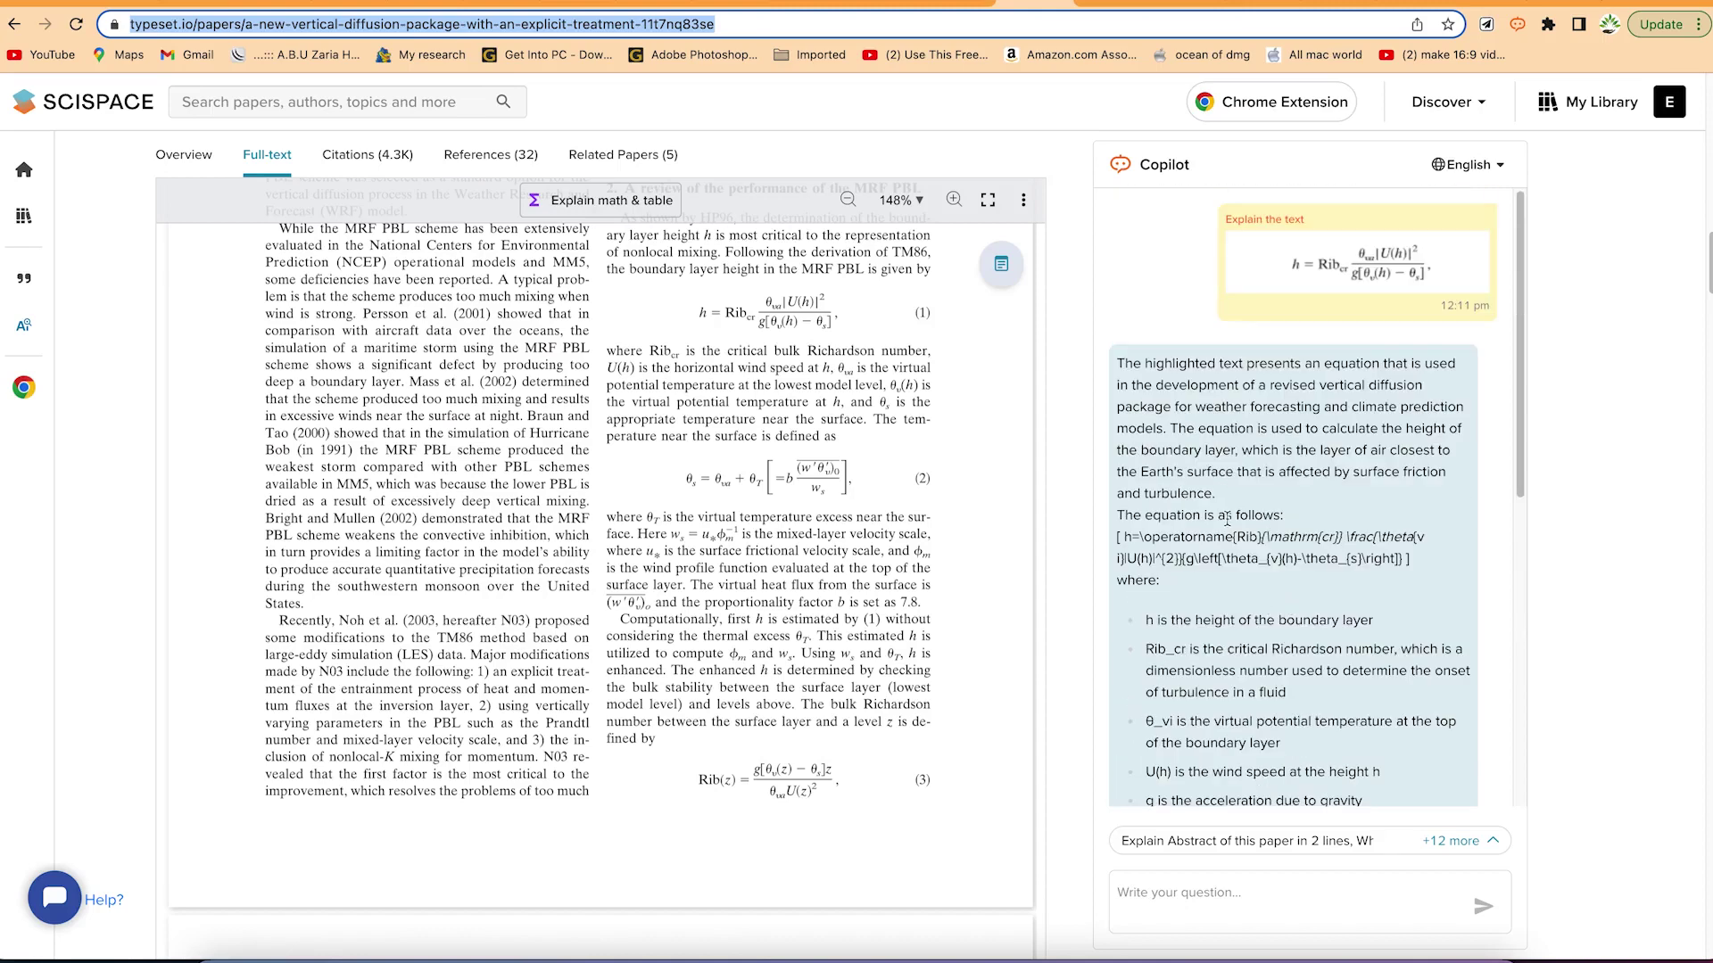